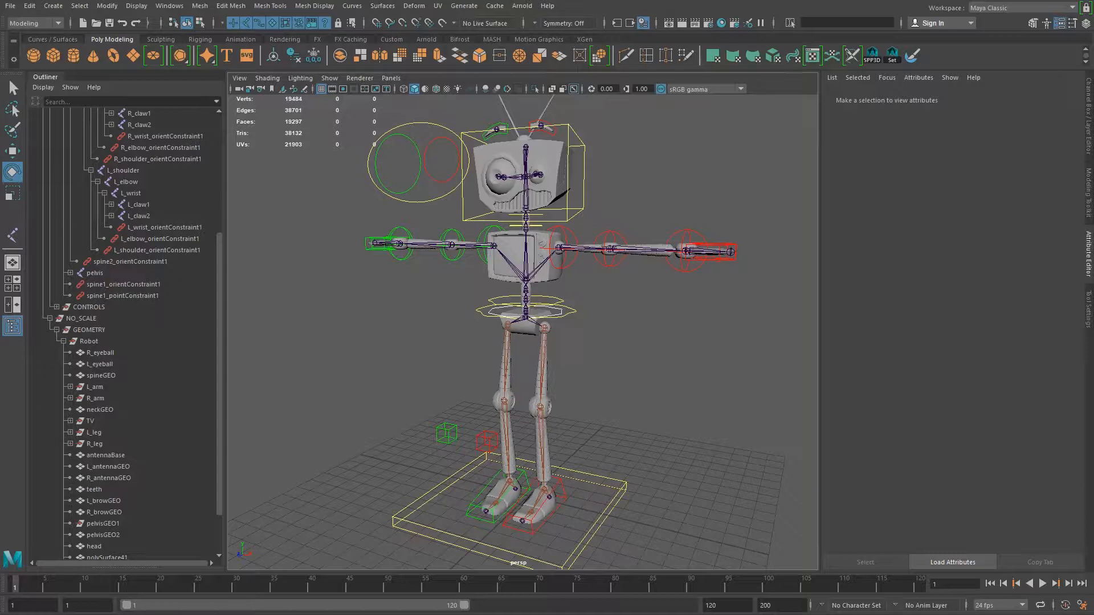
- Examine the robot rig's pelvis, spine, torso, arms and head, checking how the joints sit inside the geometry
left_click_drag(606, 366, 572, 358, "alt")
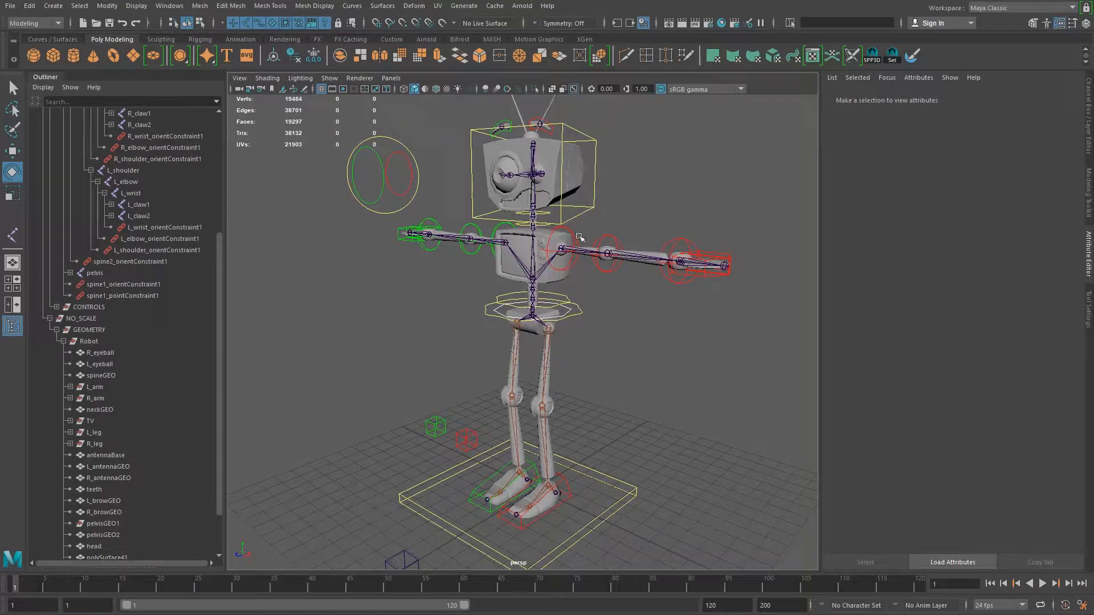
right_click_drag(530, 285, 625, 296, "alt")
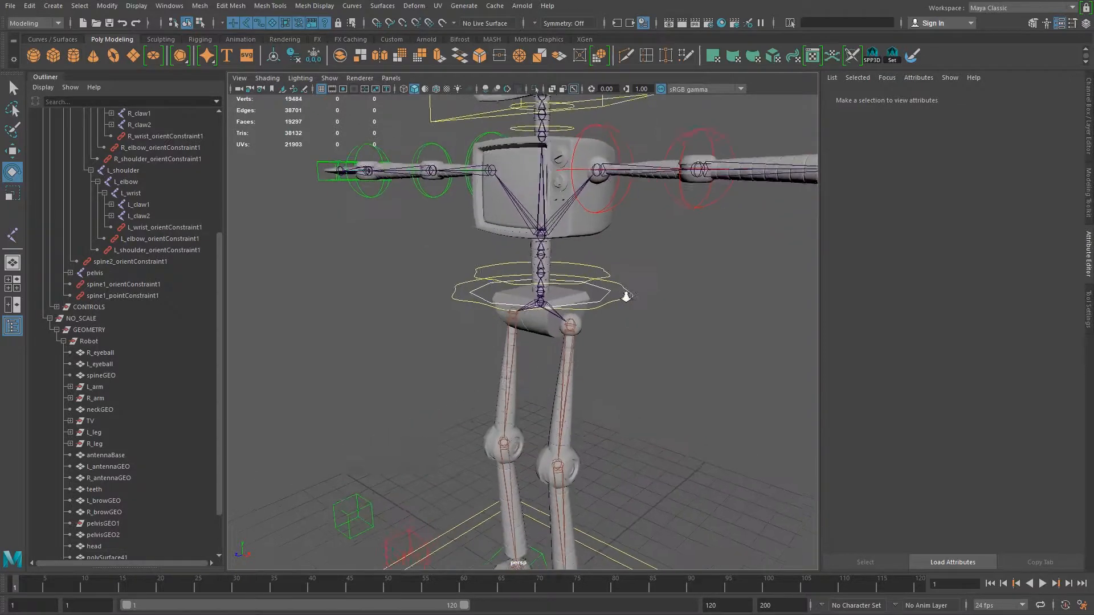
middle_click_drag(625, 295, 583, 359, "alt")
left_click_drag(584, 358, 586, 402, "alt")
left_click_drag(461, 294, 383, 272, "alt")
middle_click_drag(490, 428, 531, 328, "alt")
right_click_drag(531, 327, 542, 351, "alt")
mouse_move(542, 350)
left_mouse_down("alt")
mouse_move(518, 334)
mouse_move(524, 344)
left_mouse_up("alt")
middle_click_drag(525, 345, 543, 368, "alt")
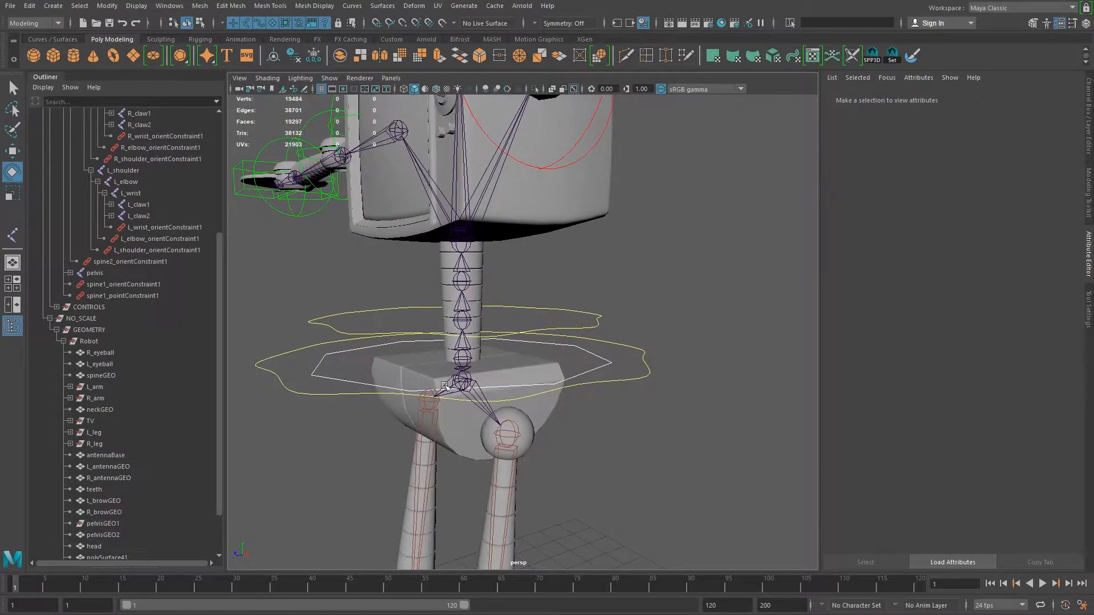
mouse_move(476, 271)
left_mouse_down("alt")
mouse_move(483, 264)
mouse_move(490, 284)
left_mouse_up("alt")
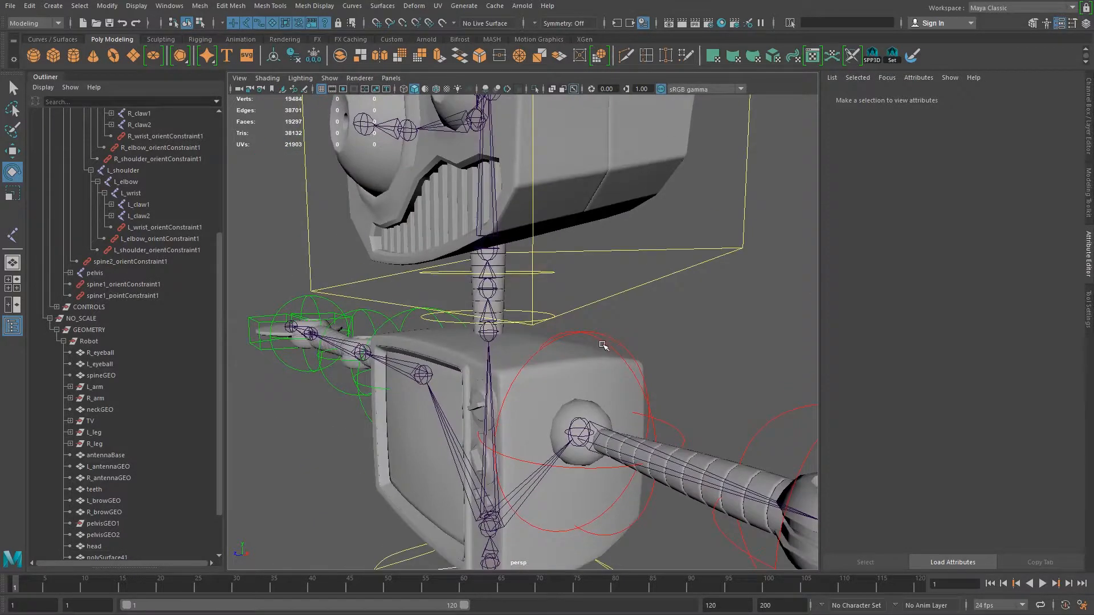
right_click_drag(605, 345, 376, 286, "alt")
left_click_drag(377, 285, 574, 347, "alt")
middle_click_drag(652, 413, 529, 306, "alt")
right_click_drag(664, 393, 594, 379, "alt")
middle_click_drag(610, 429, 577, 155, "alt")
middle_click_drag(510, 377, 600, 305, "alt")
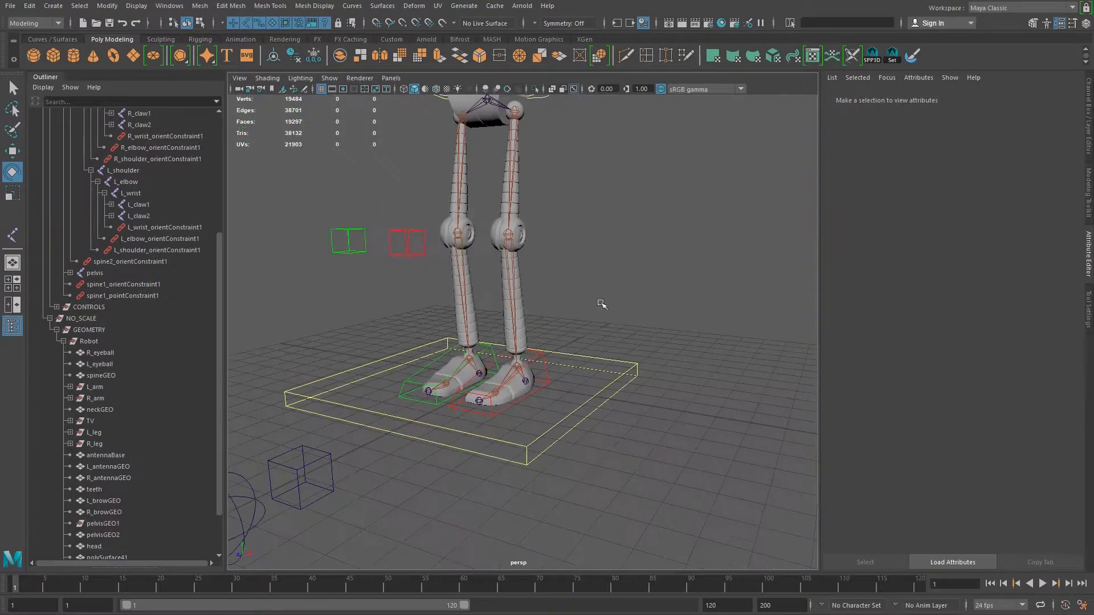
- Examine the robot's lower legs and feet with their joints and foot controls, returning to a view of the whole body
left_click_drag(601, 305, 501, 359, "alt")
right_click_drag(501, 359, 789, 448, "alt")
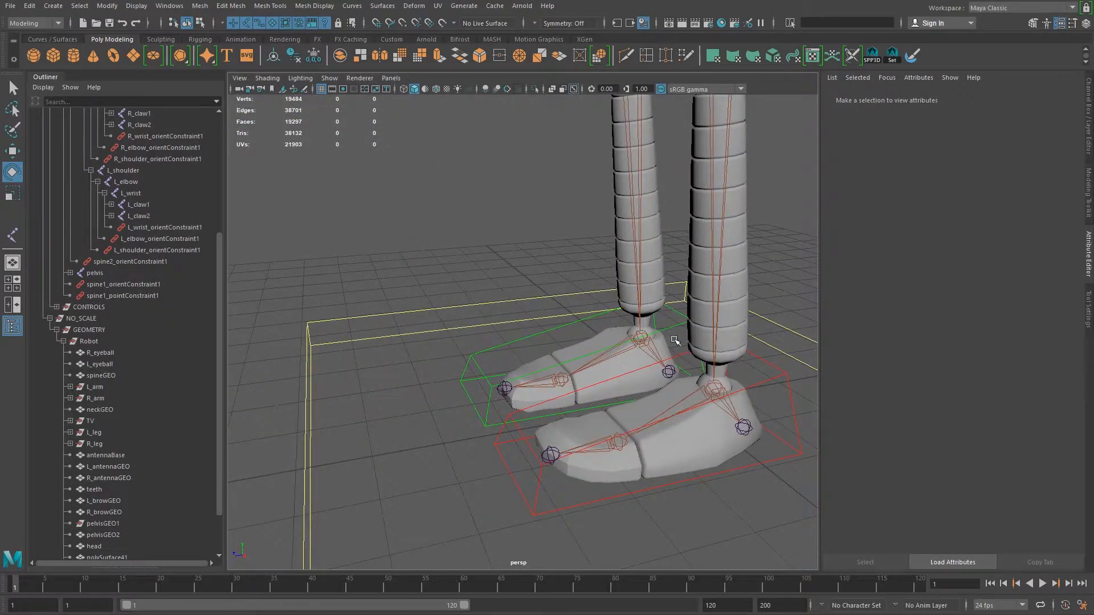
right_click_drag(610, 350, 529, 307, "alt")
left_click_drag(645, 290, 676, 232, "alt")
middle_click_drag(676, 232, 688, 411, "alt")
right_click_drag(688, 410, 576, 381, "alt")
middle_click_drag(576, 421, 575, 541, "alt")
left_click_drag(577, 407, 596, 435, "alt")
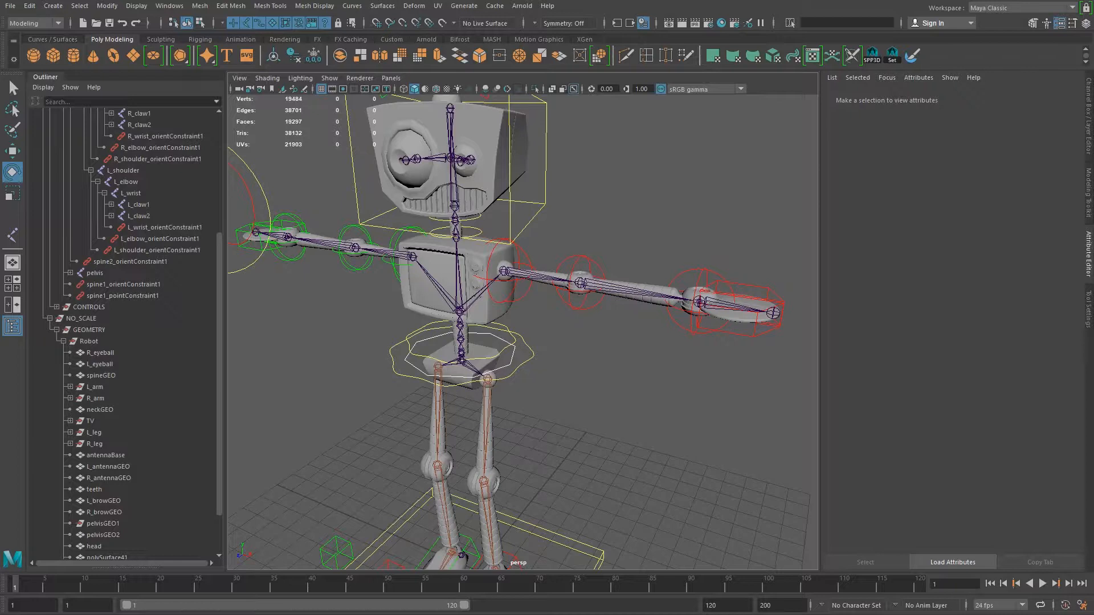
- Switch to the Rigging menu set
left_click(35, 22)
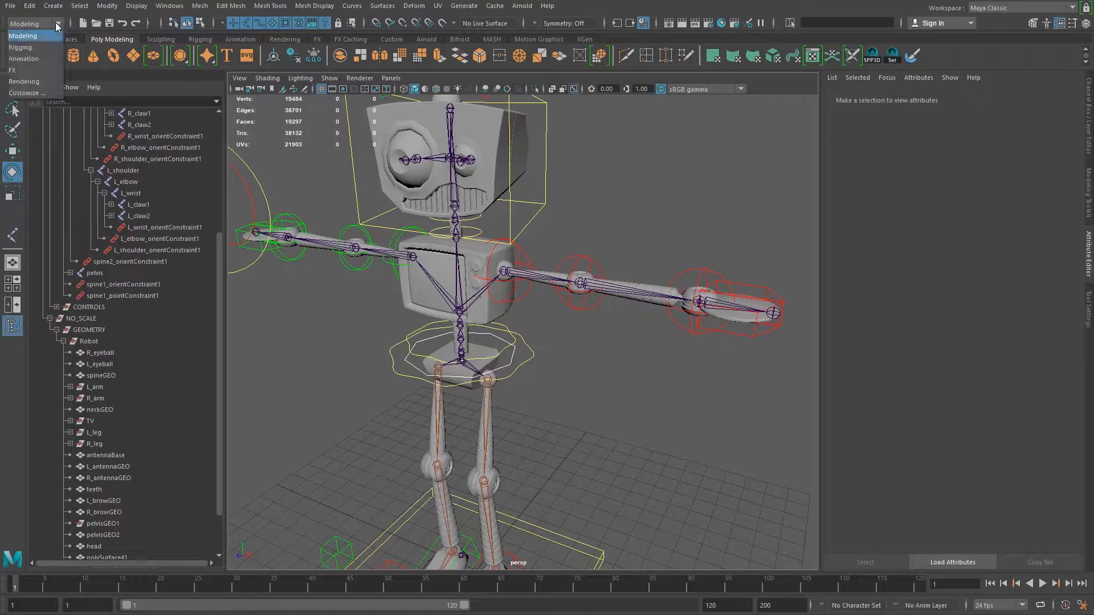
left_click(25, 39)
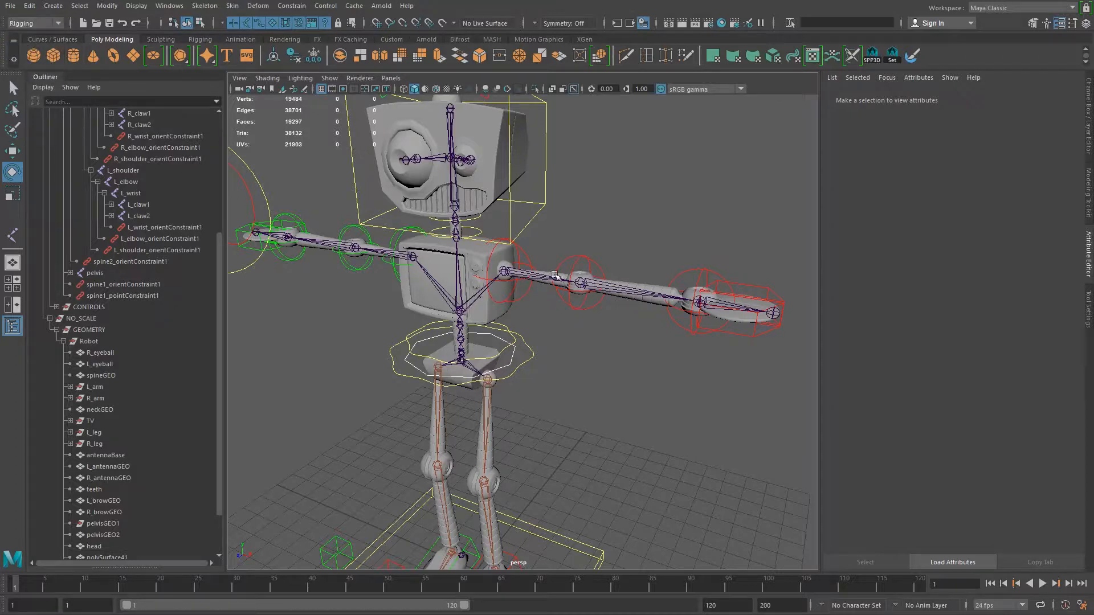
middle_click_drag(604, 324, 652, 276, "alt")
right_click_drag(652, 276, 587, 250, "alt")
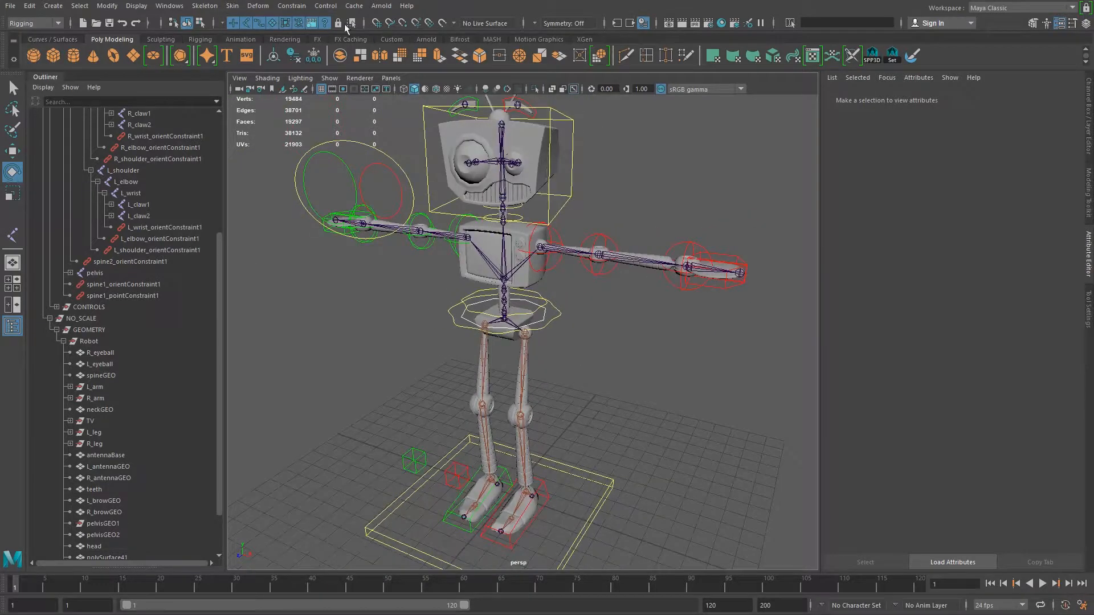
left_click(232, 7)
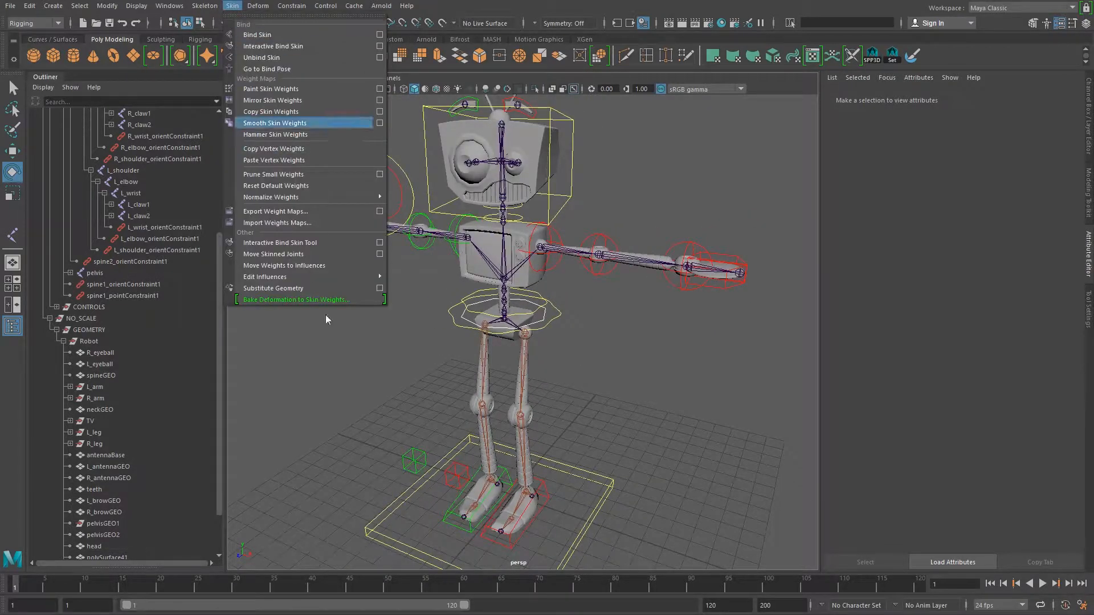
left_click(644, 286)
middle_click_drag(644, 287, 672, 373, "alt")
left_click_drag(672, 373, 659, 357, "alt")
middle_click_drag(659, 357, 585, 267, "alt")
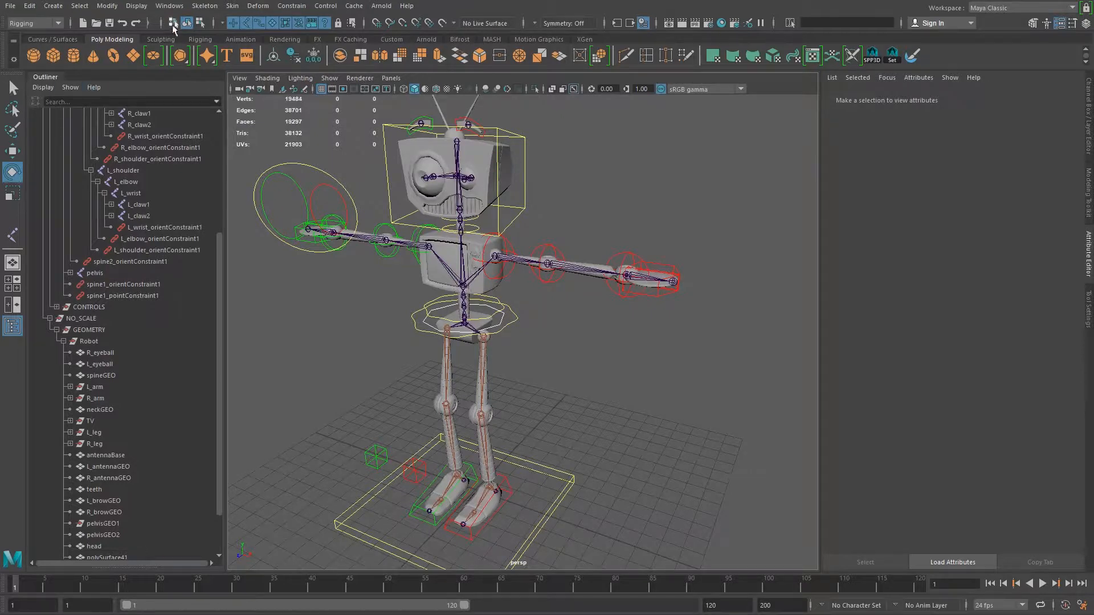
- Open the Bind Skin options, reset them to their defaults and move the dialog clear of the robot
left_click(232, 6)
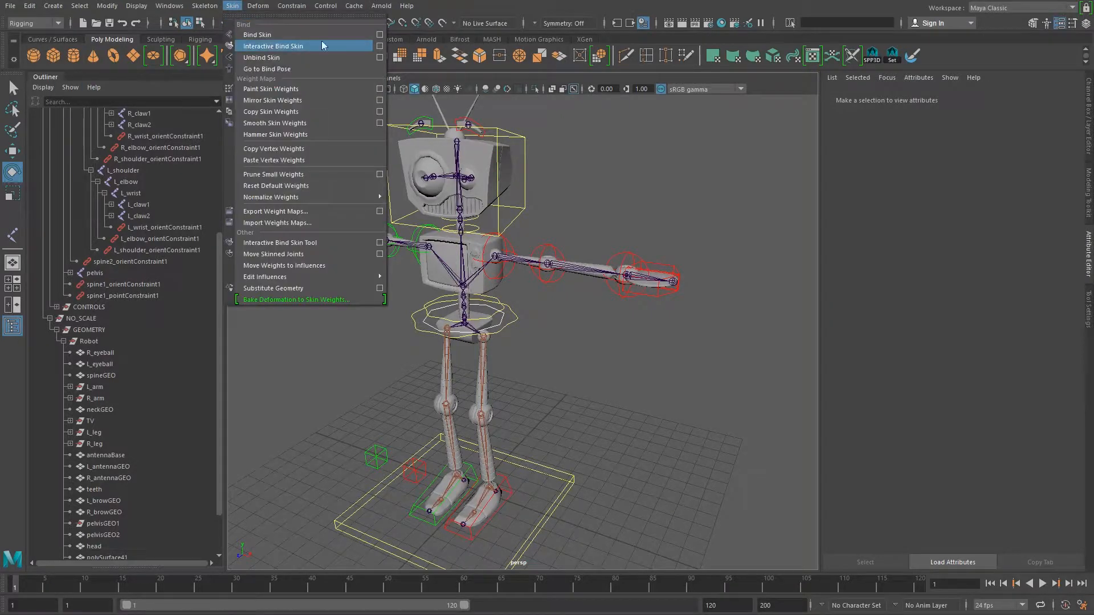
left_click(380, 35)
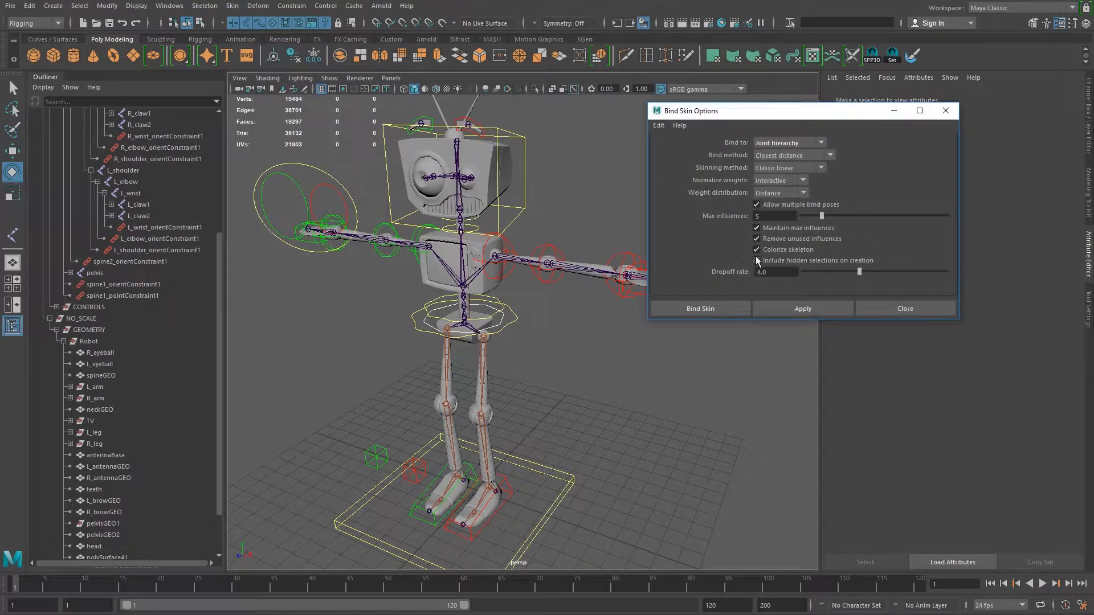
left_click(661, 126)
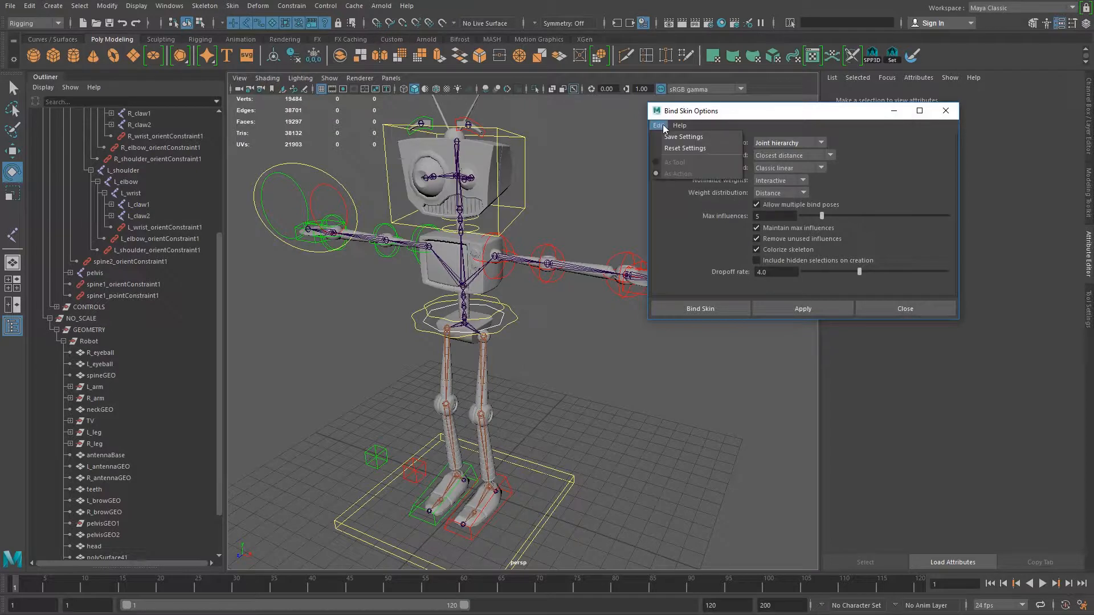
left_click(679, 149)
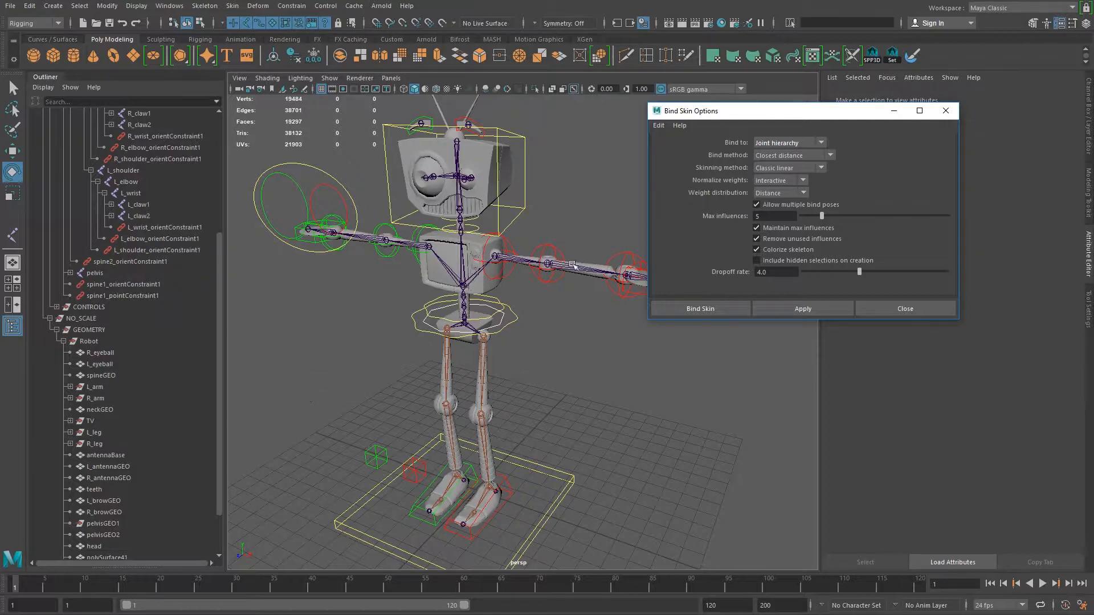
left_click_drag(750, 121, 800, 118)
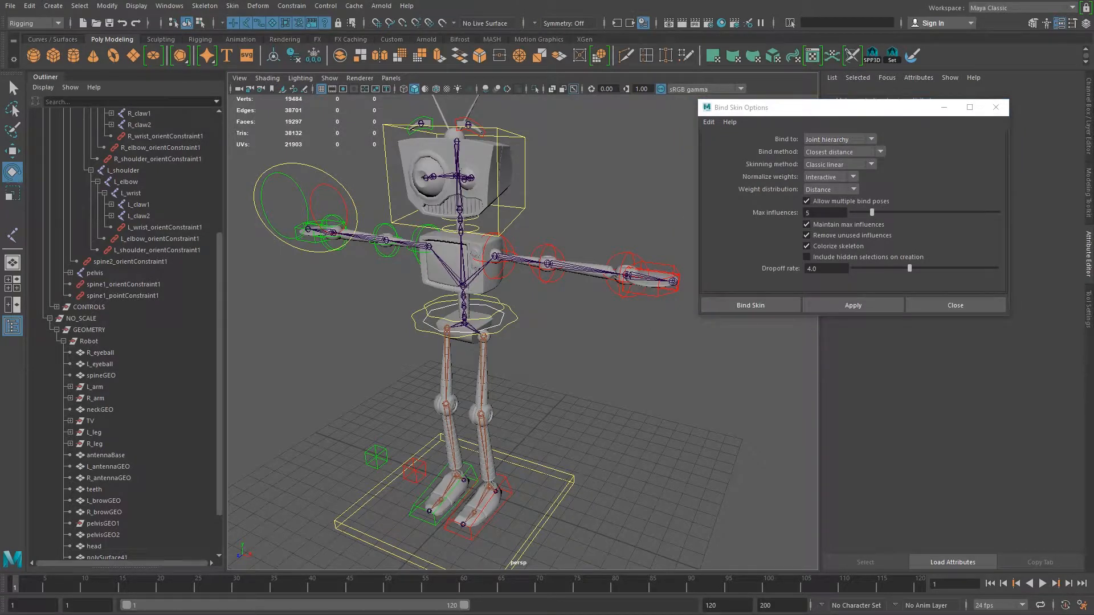
- Show the Channel Box and select the whole Robot geometry group, keeping the Bind Skin options clear of the model
left_click(481, 293)
left_click_drag(921, 109, 775, 388)
key("ctrl+a")
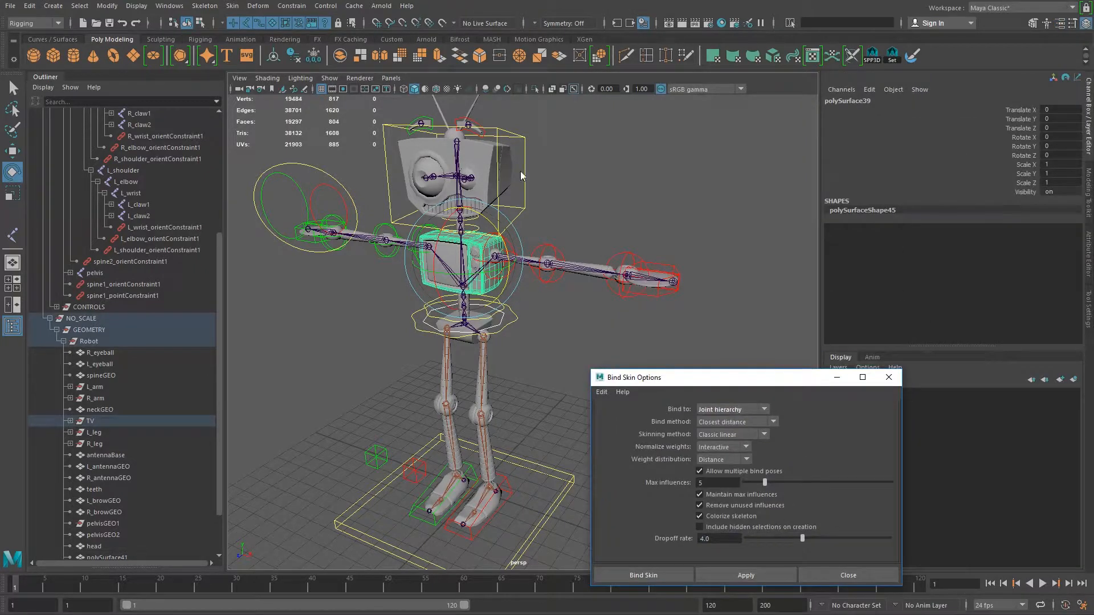
left_click(91, 341)
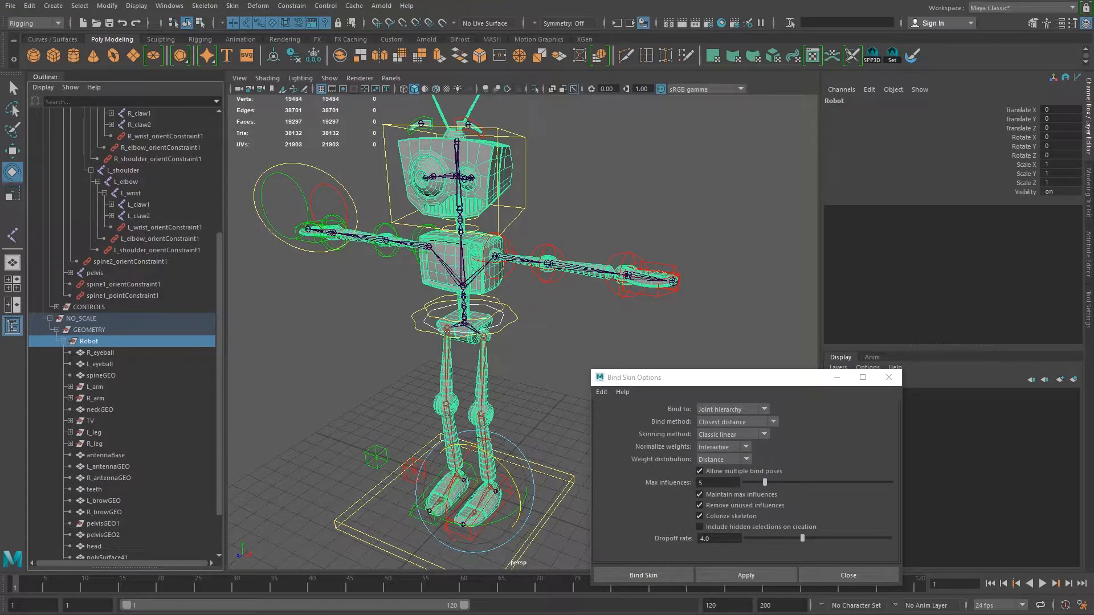
left_click_drag(725, 388, 806, 277)
- Select the L_hip joint together with the robot's upper left leg mesh, L_hipGEO
scroll(468, 384, "up", 5)
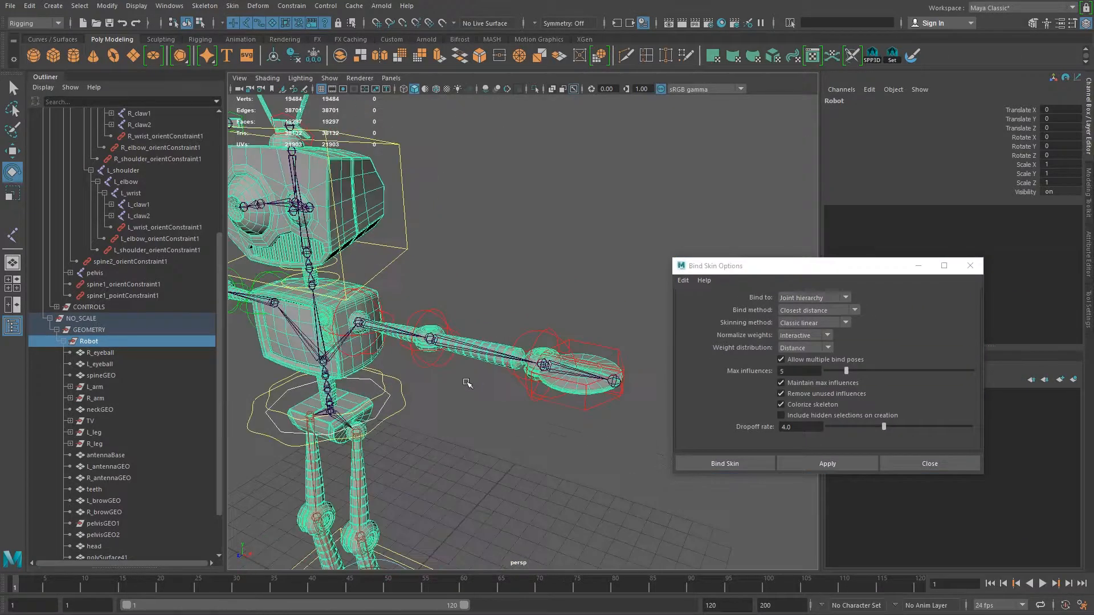
middle_click_drag(467, 383, 512, 228, "alt")
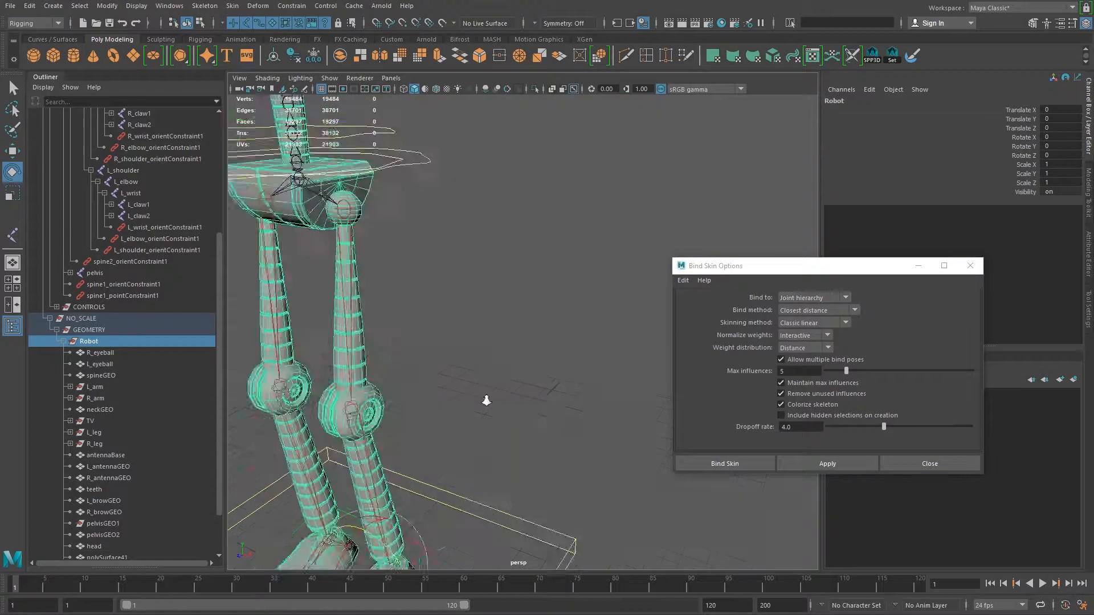
left_click_drag(435, 359, 565, 313, "alt")
scroll(564, 313, "up", 4)
middle_click_drag(571, 276, 649, 318, "alt")
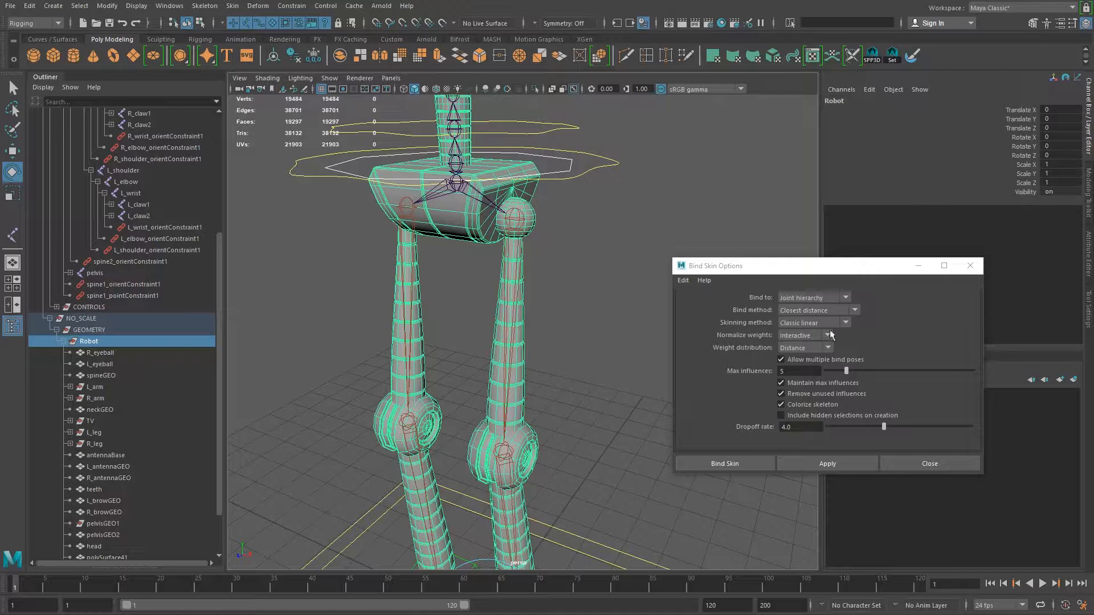
left_click(511, 220)
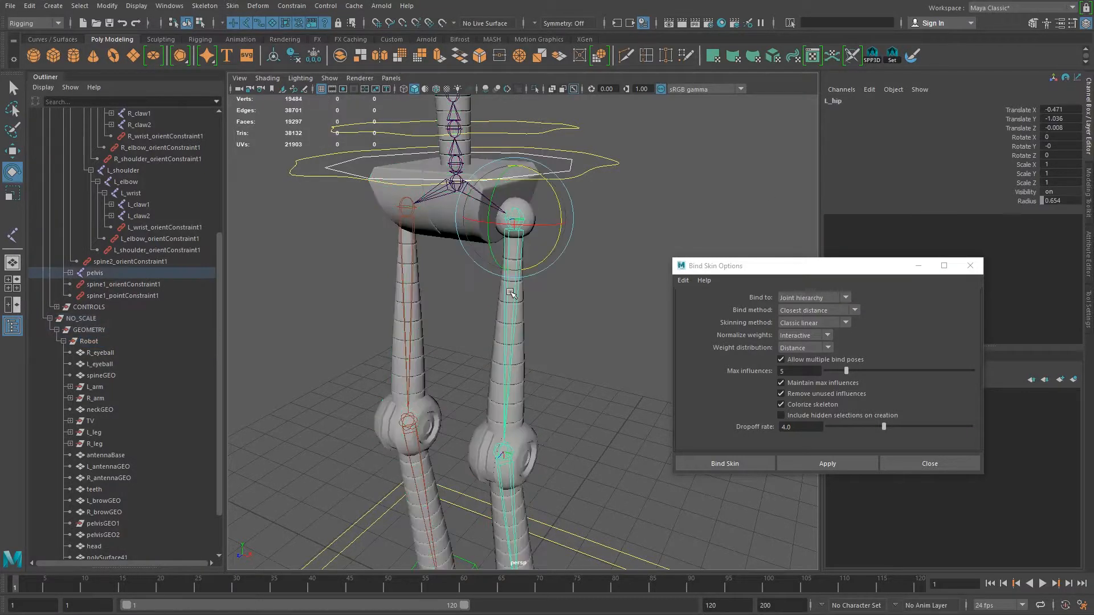
left_click(518, 359, "shift")
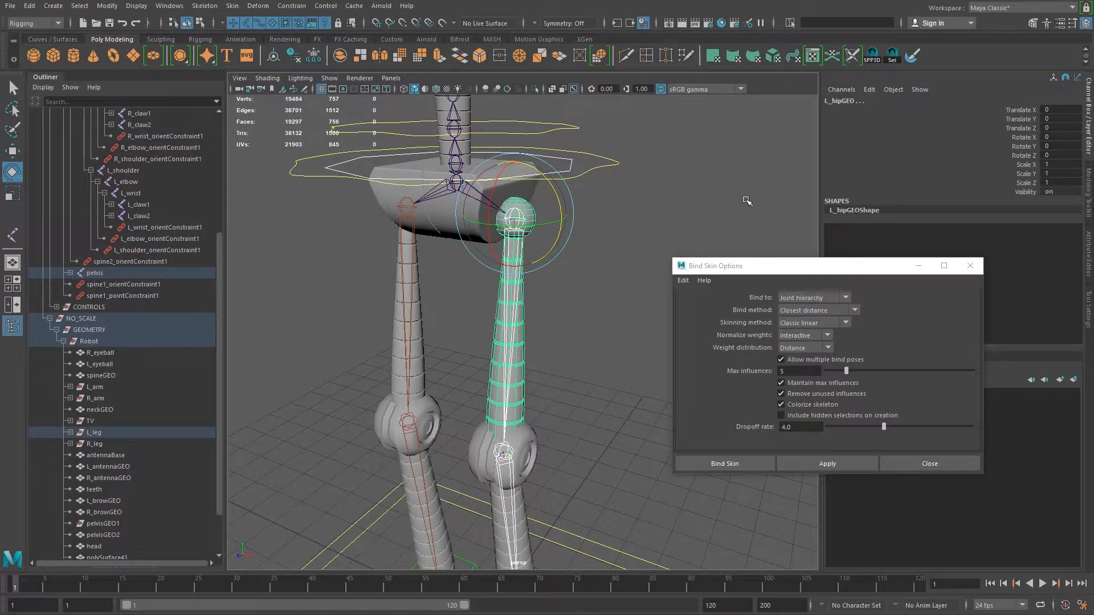
left_click(587, 336)
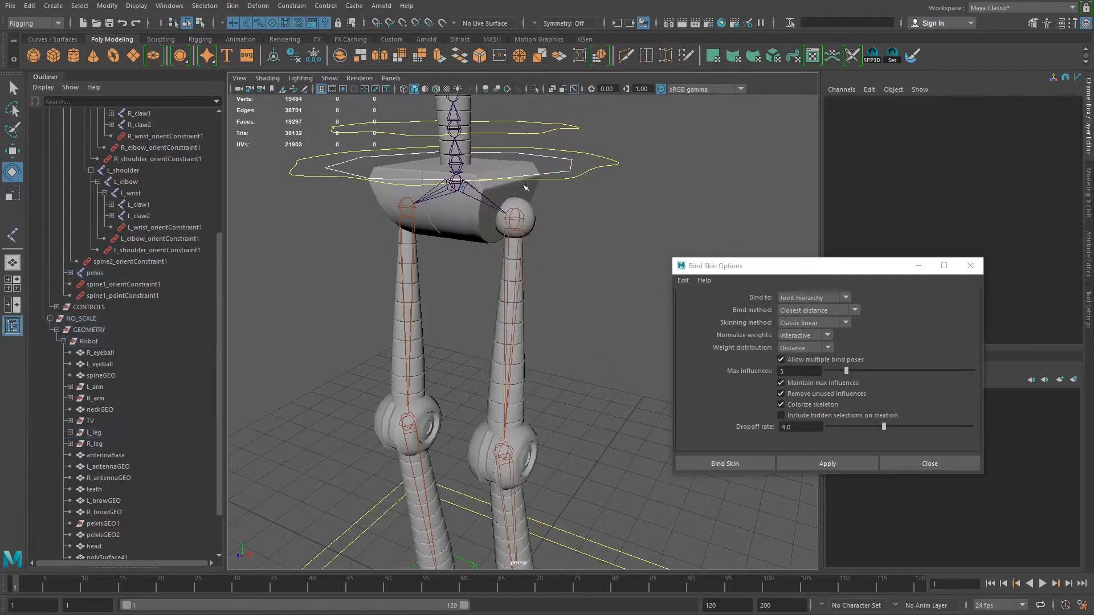
left_click(520, 218)
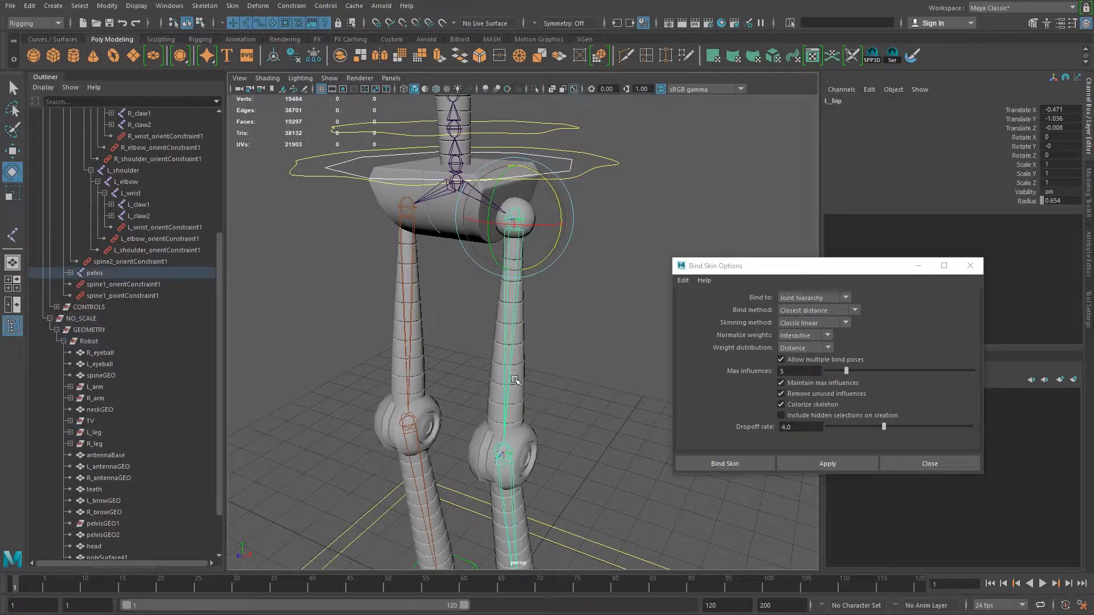
left_click(519, 373, "shift")
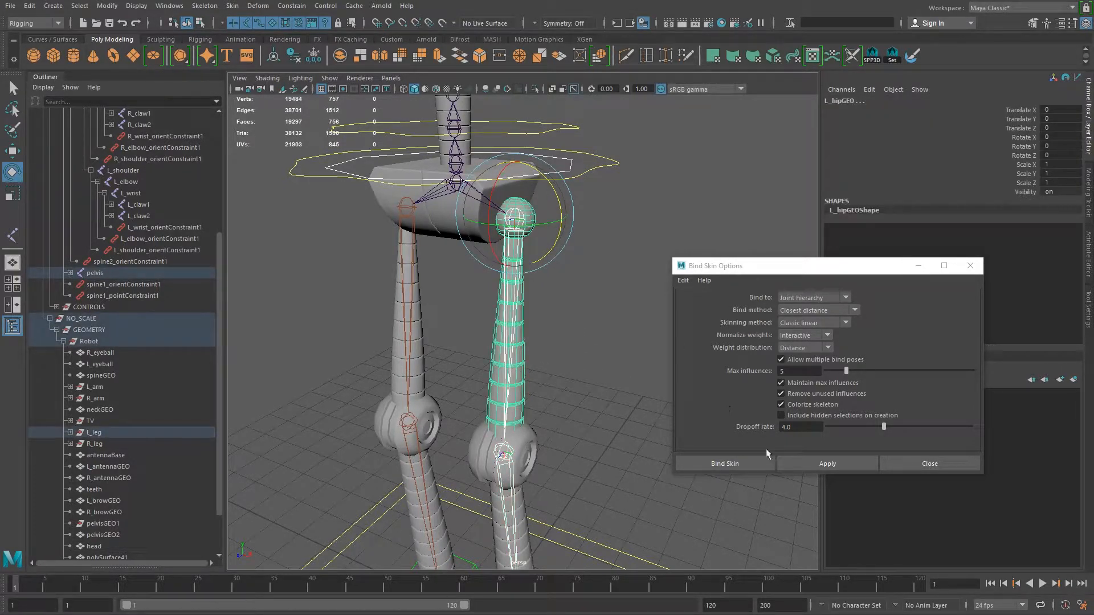
- Try binding L_hipGEO with the Joint hierarchy option, testing it by moving the left foot control about 3.1 in Y and 3.7 in Z
left_click(740, 466)
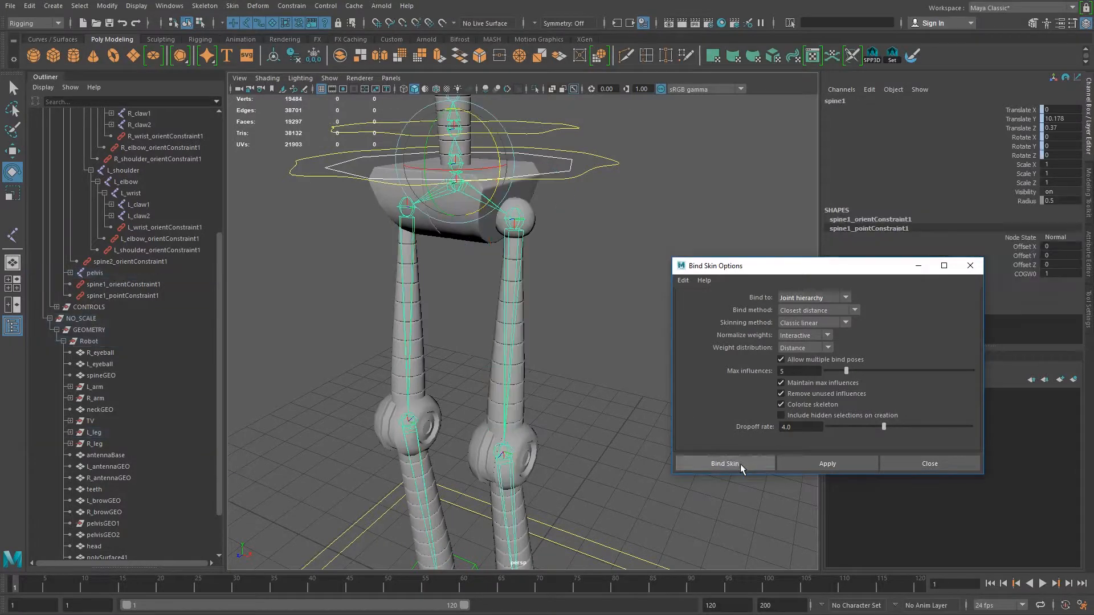
right_click_drag(688, 482, 530, 442, "alt")
left_click_drag(530, 442, 576, 515, "alt")
left_click(570, 504)
left_click(580, 494)
key("w")
middle_click_drag(617, 522, 533, 459, "alt")
left_click_drag(532, 458, 344, 387, "alt")
left_click_drag(570, 267, 530, 249, "alt")
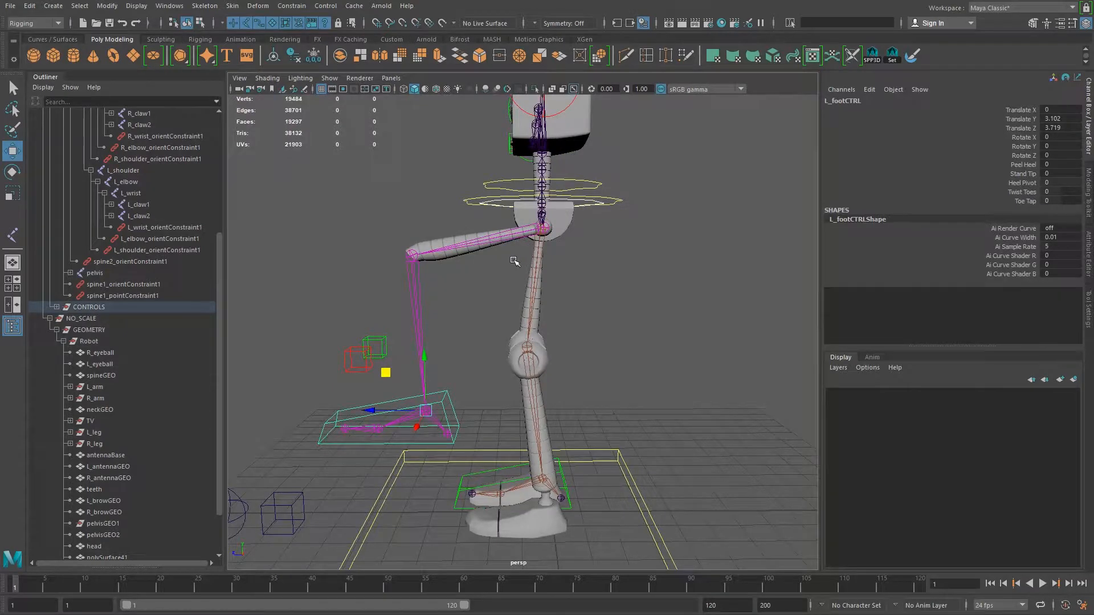
- Undo the left foot control's move and the joint hierarchy skin bind, restoring the L_hip joint and L_hipGEO selection
key("ctrl+z")
left_click_drag(499, 276, 570, 316, "alt")
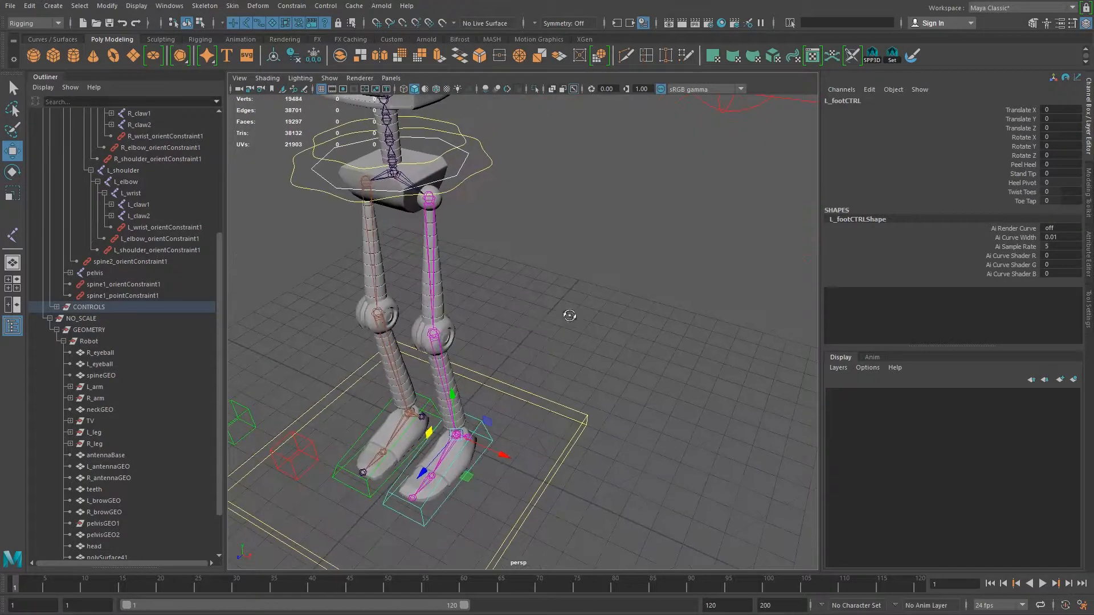
middle_click_drag(434, 339, 509, 337, "alt")
right_click_drag(509, 342, 528, 362, "alt")
left_click_drag(529, 347, 529, 340, "alt")
key("ctrl+z")
key("ctrl+z")
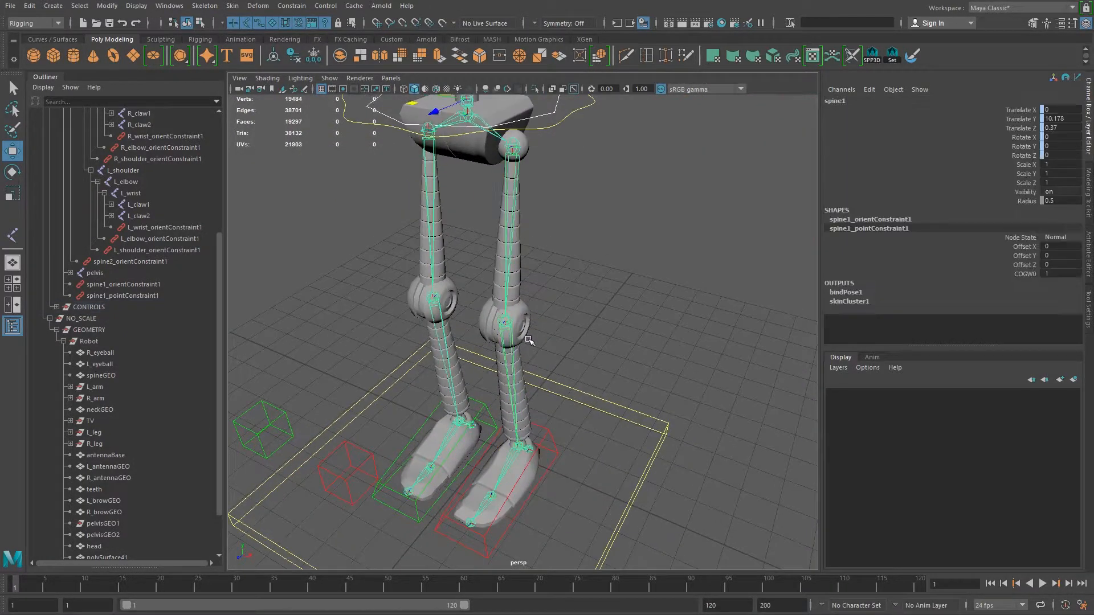
key("ctrl+z")
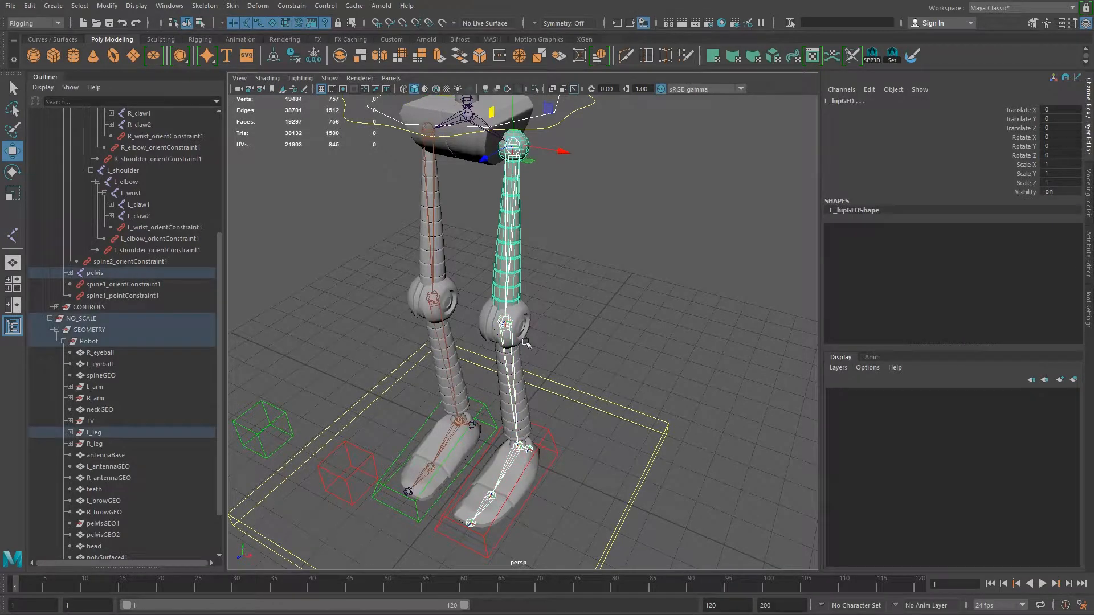
- Reopen the Bind Skin options and set Bind to to Selected joints for L_hipGEO and the L_hip joint
left_click(230, 6)
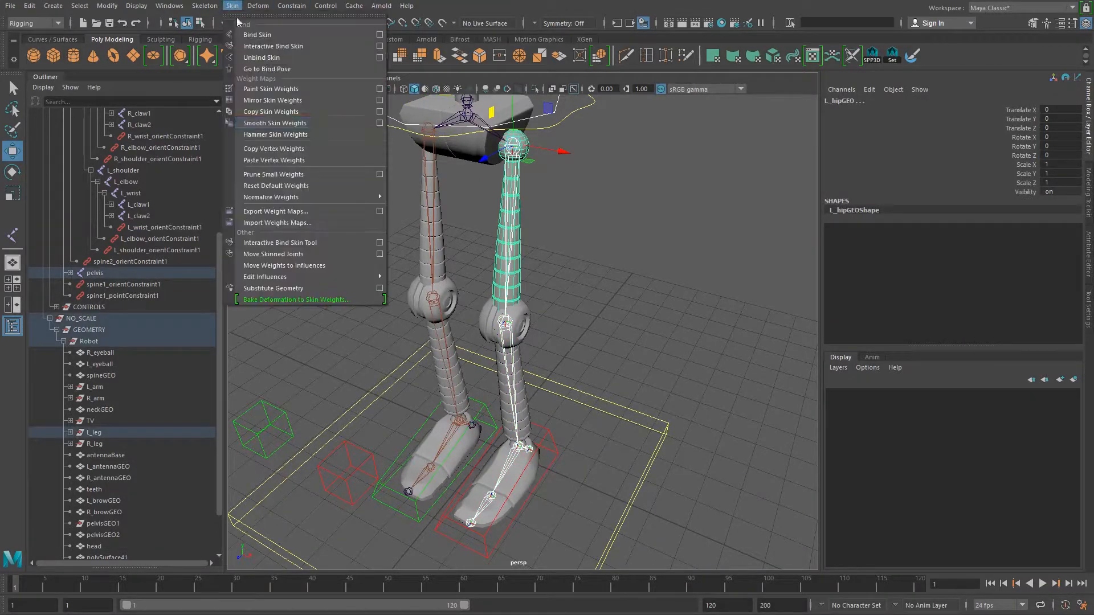
left_click(380, 35)
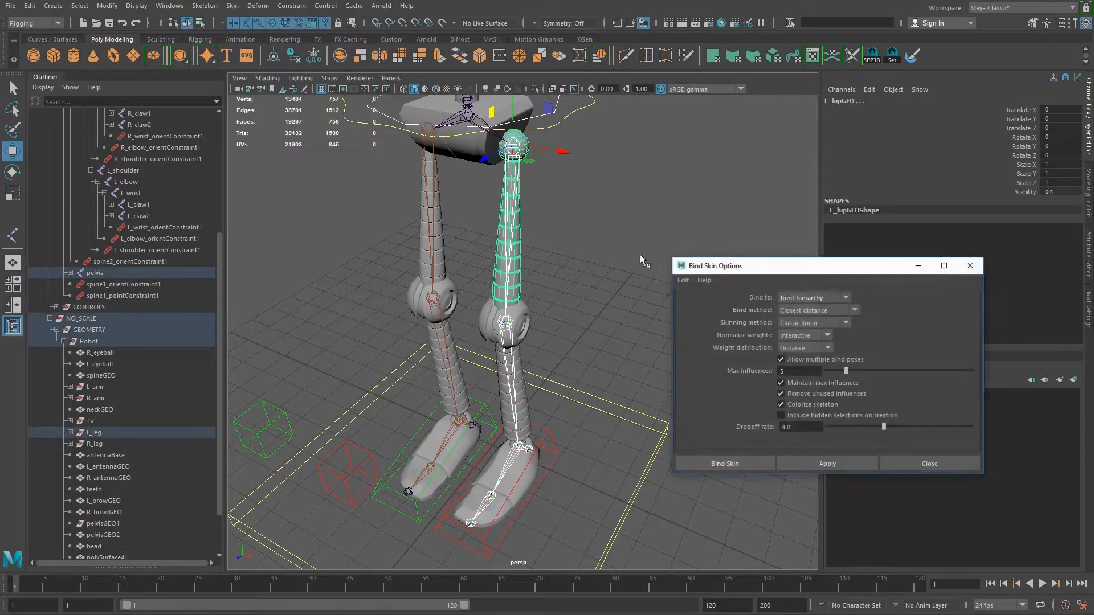
left_click(800, 298)
left_click(801, 322)
middle_click_drag(522, 252, 523, 286, "alt")
left_click_drag(523, 286, 513, 297, "alt")
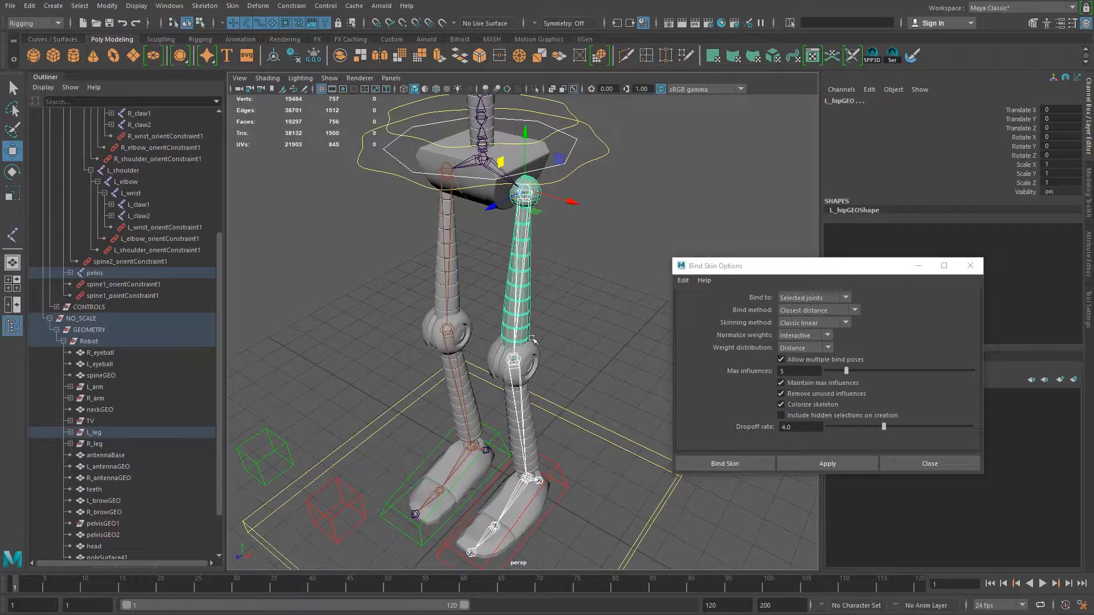
- Bind L_hipGEO to the L_hip joint using the Selected joints bind settings
scroll(530, 274, "up", 5)
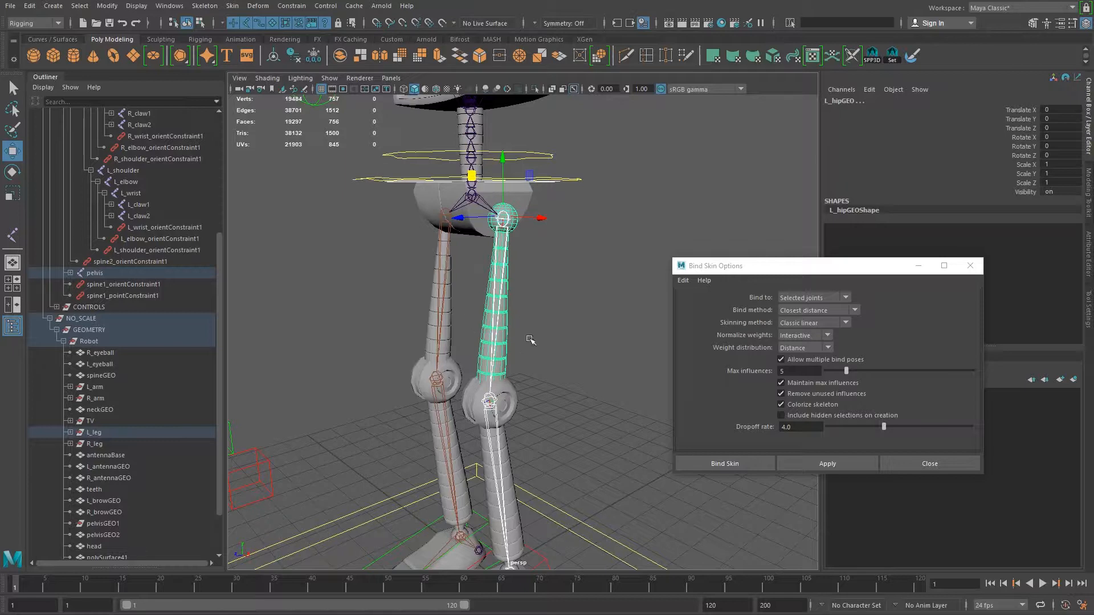
left_click(724, 465)
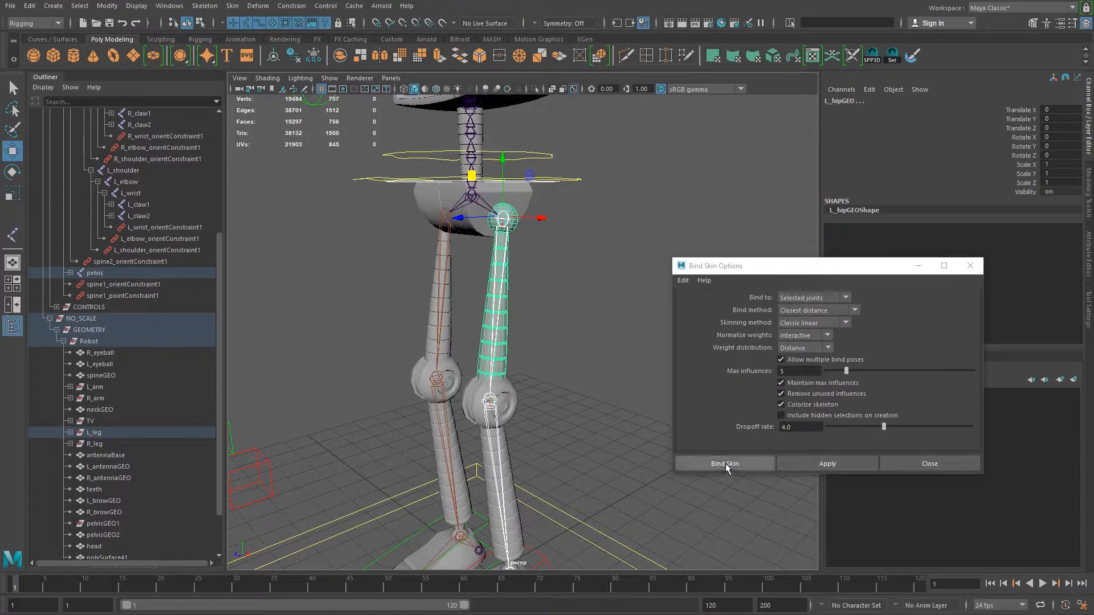
middle_click_drag(628, 433, 618, 422, "alt")
right_click_drag(617, 421, 503, 465, "alt")
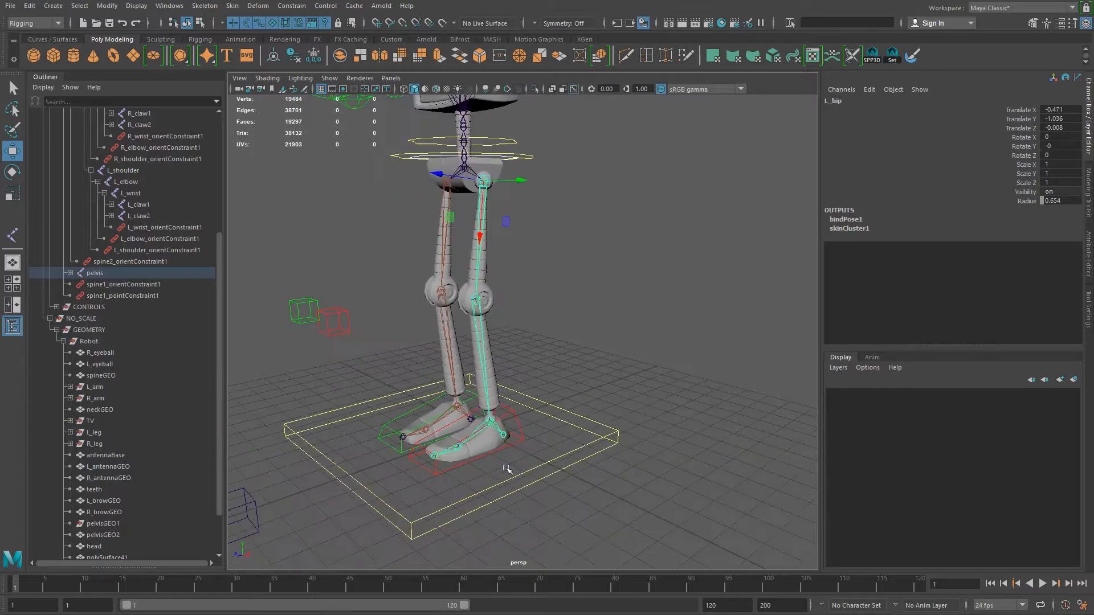
- Test the upper left leg's bind by moving the left foot control, and undo the move
left_click(520, 437)
left_click_drag(520, 437, 410, 300, "alt")
key("ctrl+z")
- Bind the left knee and lower left leg meshes to the L_knee joint with Bind Skin
right_click_drag(484, 330, 591, 262, "alt")
middle_click_drag(590, 261, 598, 394, "alt")
left_click_drag(598, 395, 601, 351, "alt")
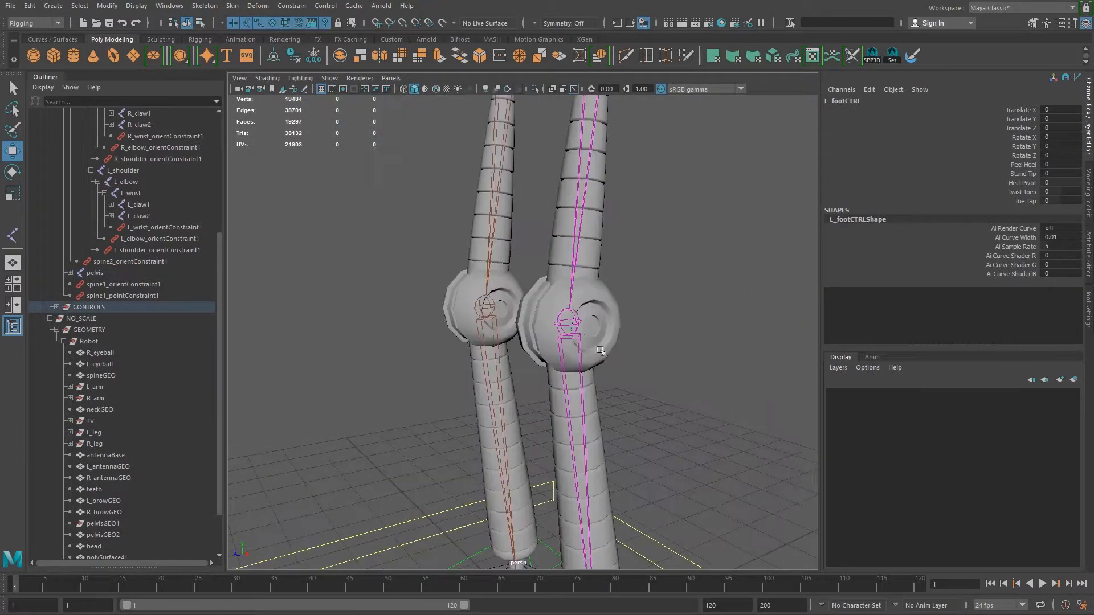
left_click(539, 315)
left_click(602, 437)
left_click_drag(623, 463, 625, 338, "alt")
left_click(571, 327)
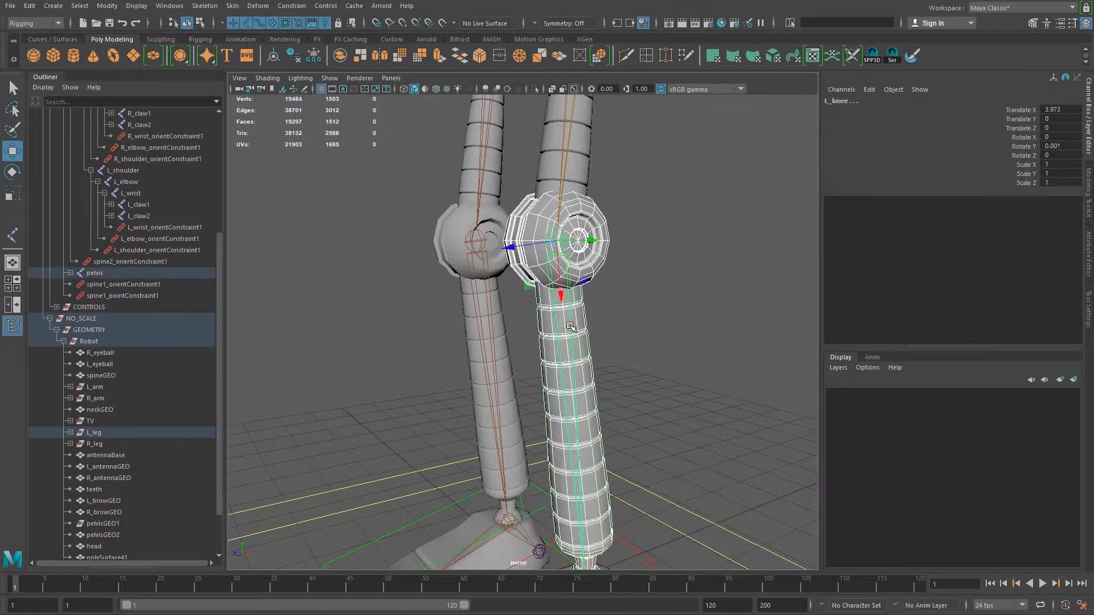
right_click_drag(750, 448, 620, 415, "alt")
scroll(620, 415, "up", 3)
middle_click_drag(623, 408, 555, 355, "alt")
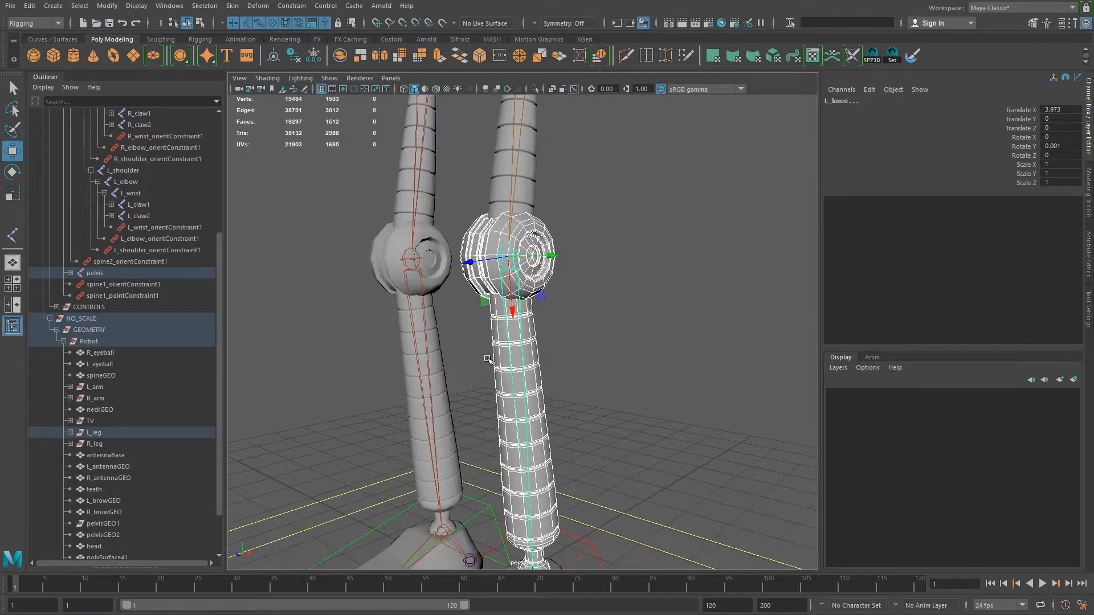
left_click(232, 5)
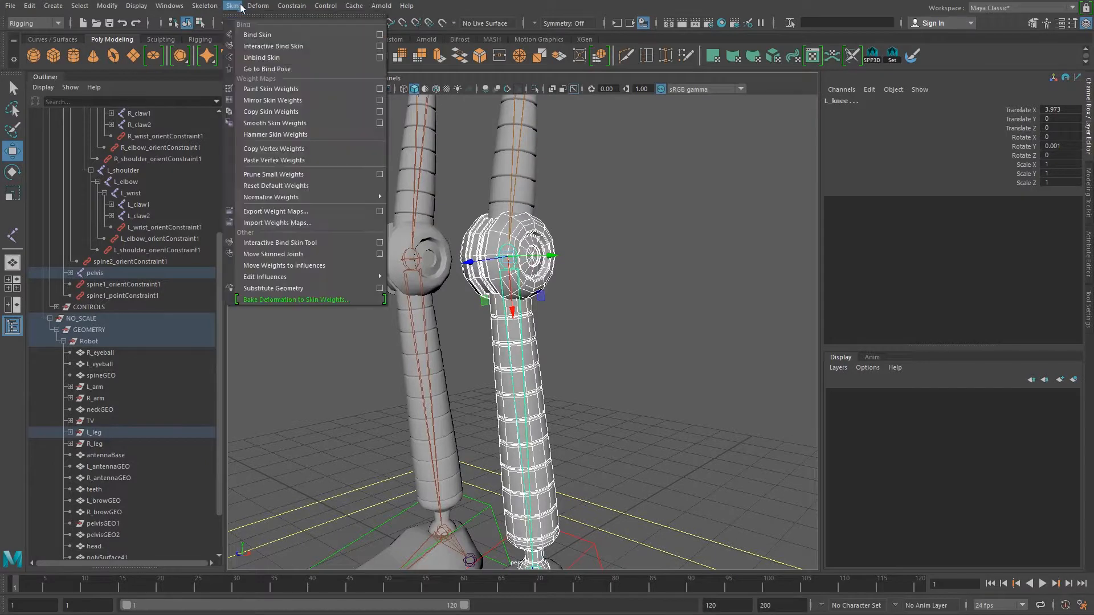
left_click(249, 35)
- Bind the main left foot mesh, behind the toe piece, to the L_ankle joint with Bind Skin
middle_click_drag(627, 325, 629, 183, "alt")
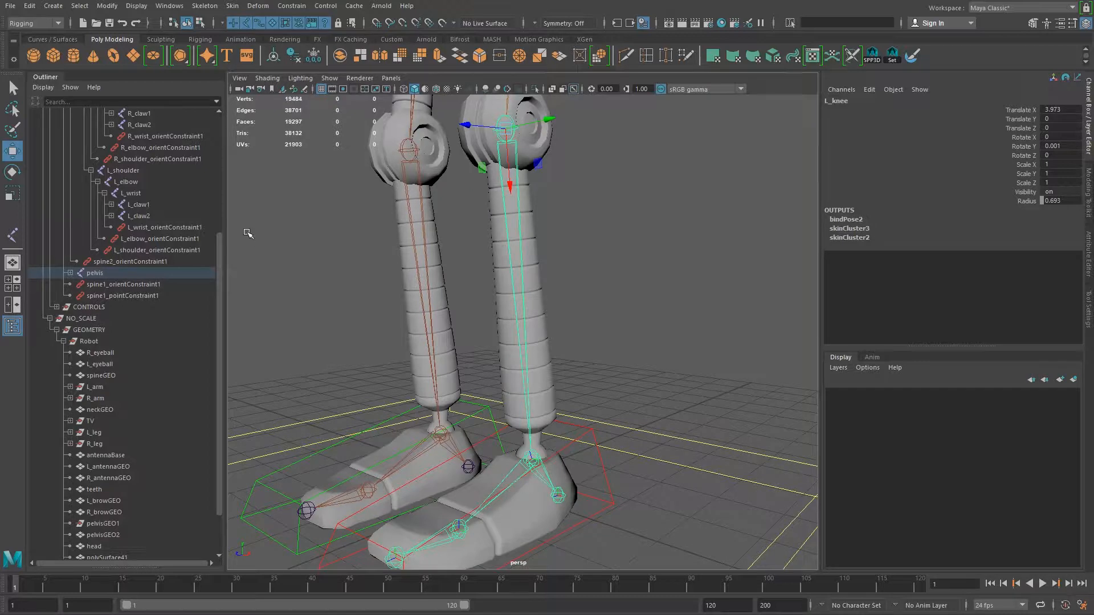
left_click_drag(567, 422, 623, 425, "alt")
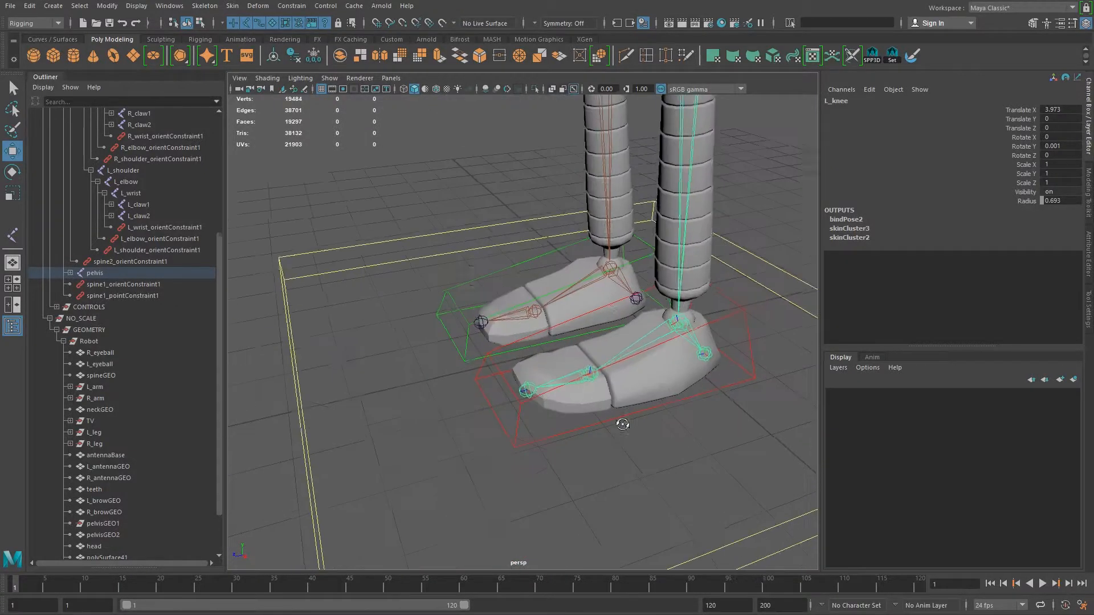
scroll(623, 425, "up", 6)
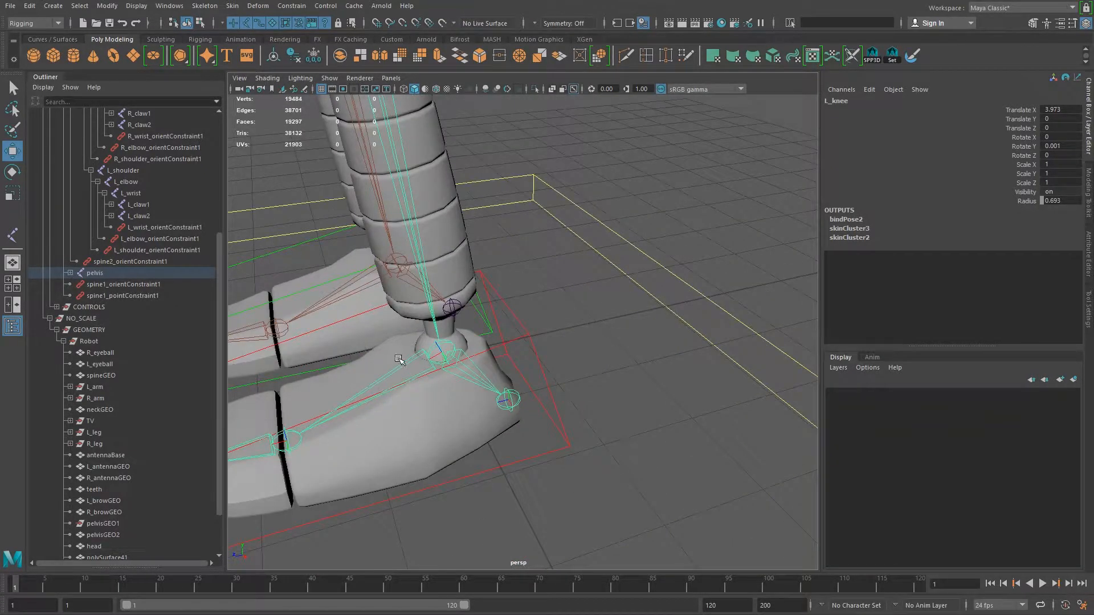
left_click(406, 370)
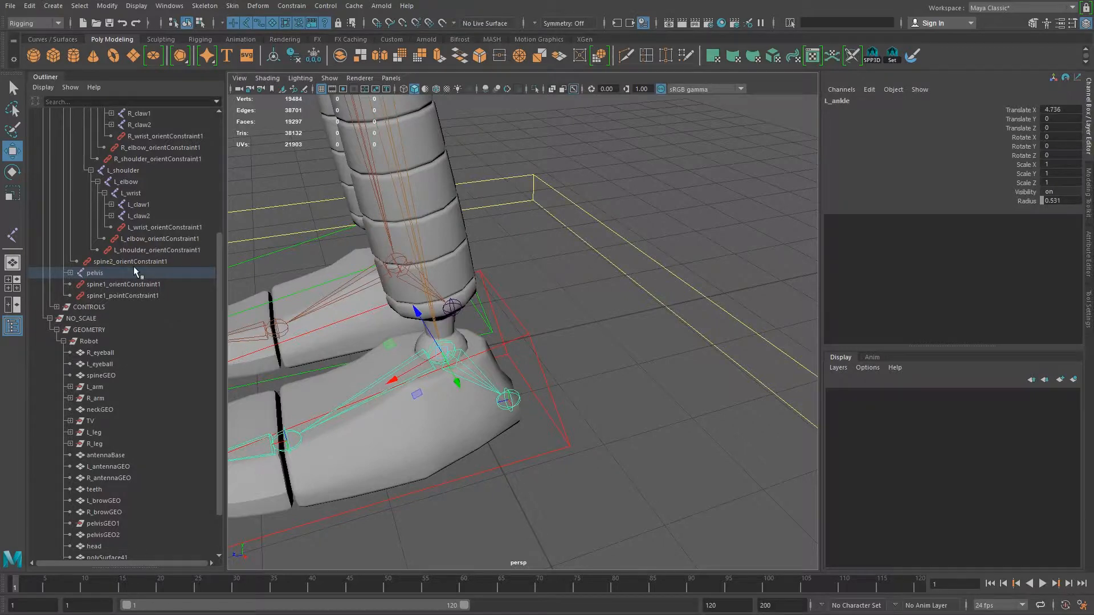
key("f")
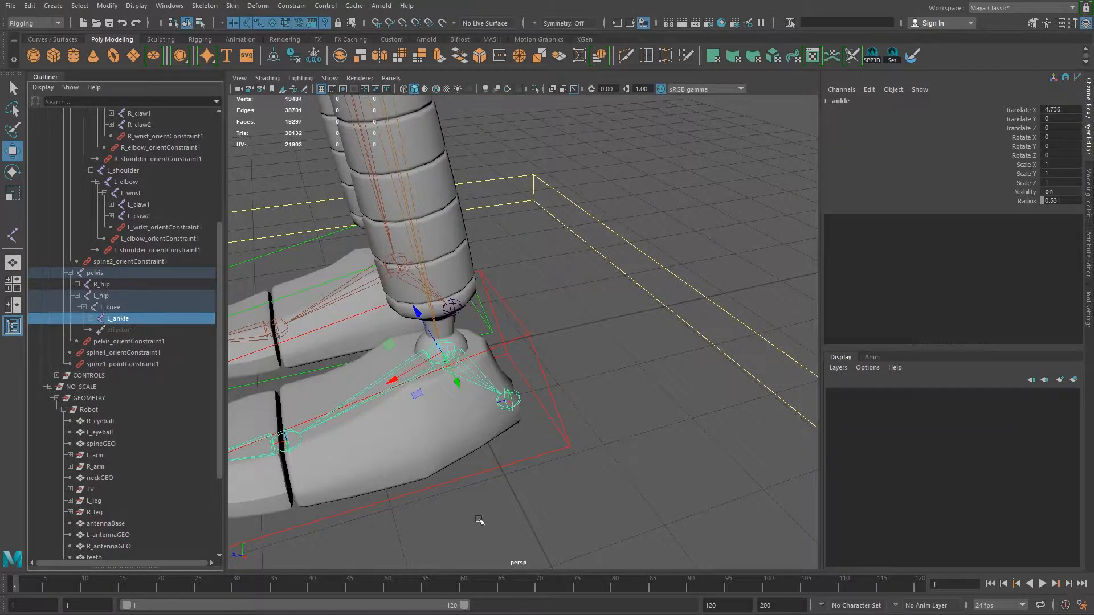
left_click(405, 449)
left_click(512, 394)
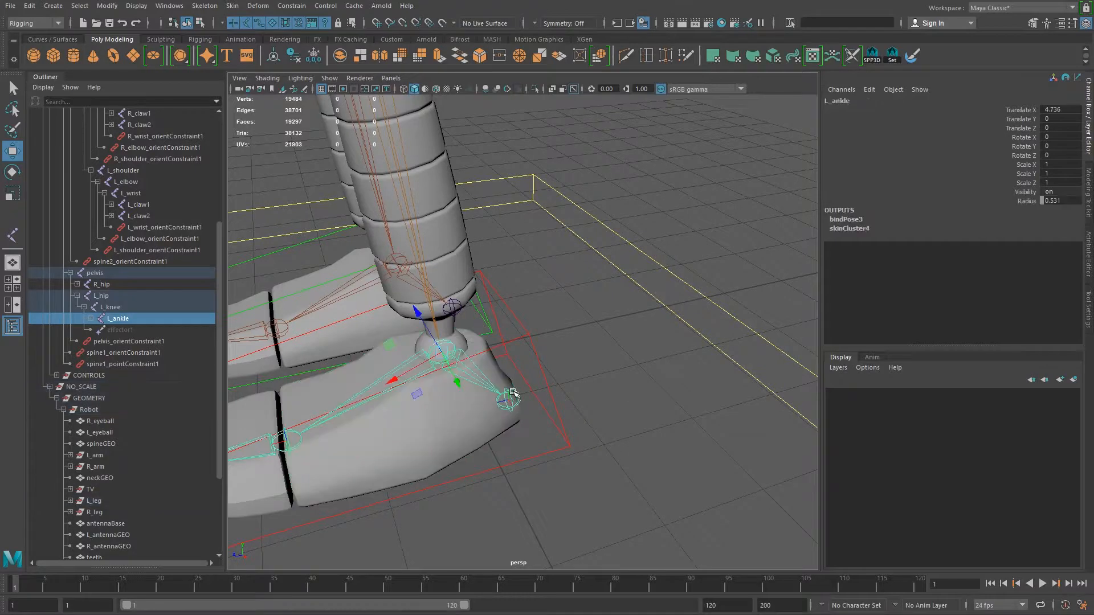
- Bind the left toe mesh, pCube2, to the L_ball joint with Bind Skin
middle_click_drag(424, 452, 666, 374, "alt")
right_click_drag(667, 374, 486, 392, "alt")
left_click_drag(456, 405, 473, 411, "alt")
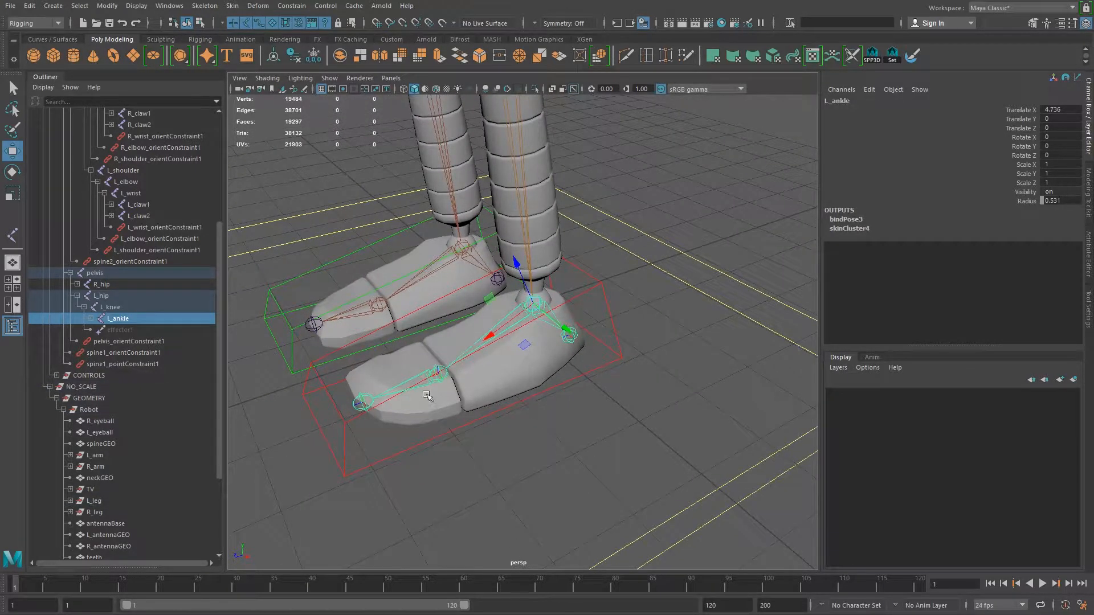
left_click(422, 376)
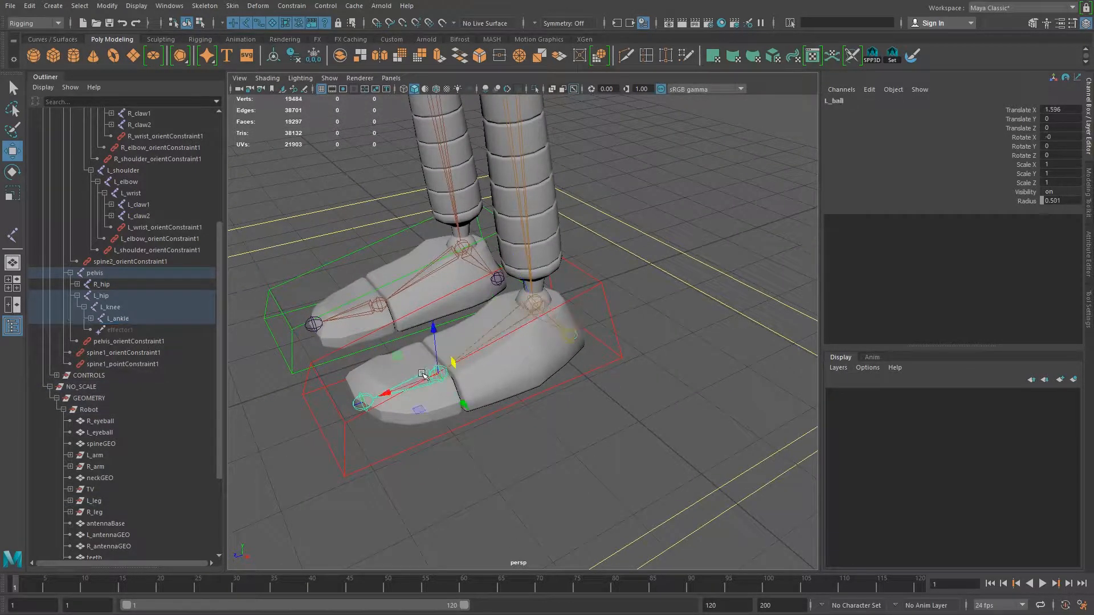
left_click(441, 420)
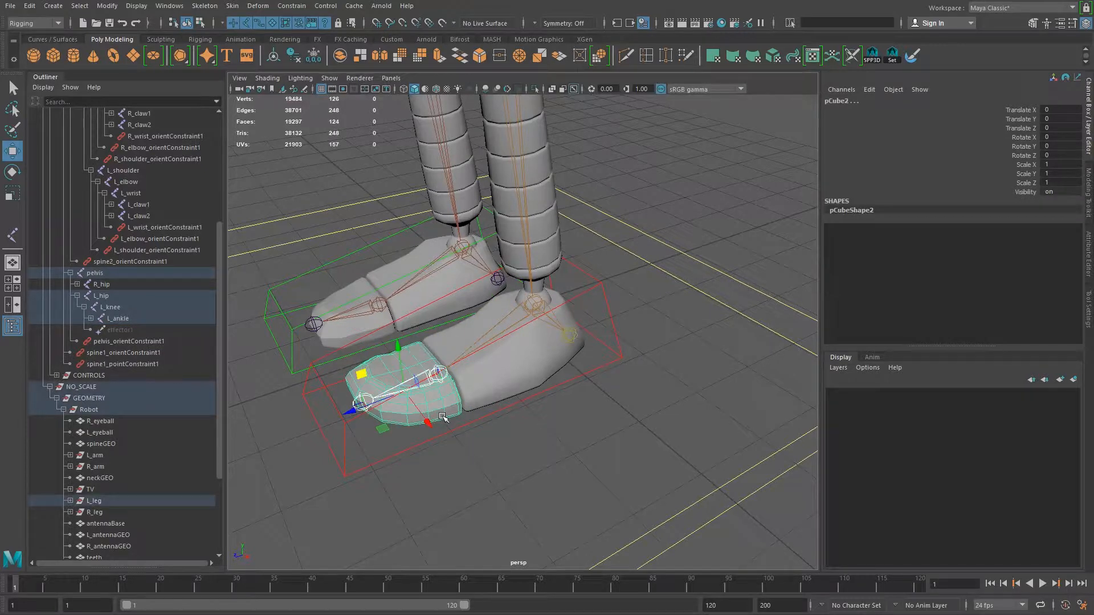
key("ctrl+z")
- Bind the main right foot mesh, polySurface35, to the R_ankle joint with Bind Skin
middle_click_drag(588, 391, 591, 453, "alt")
right_click_drag(590, 453, 545, 412, "alt")
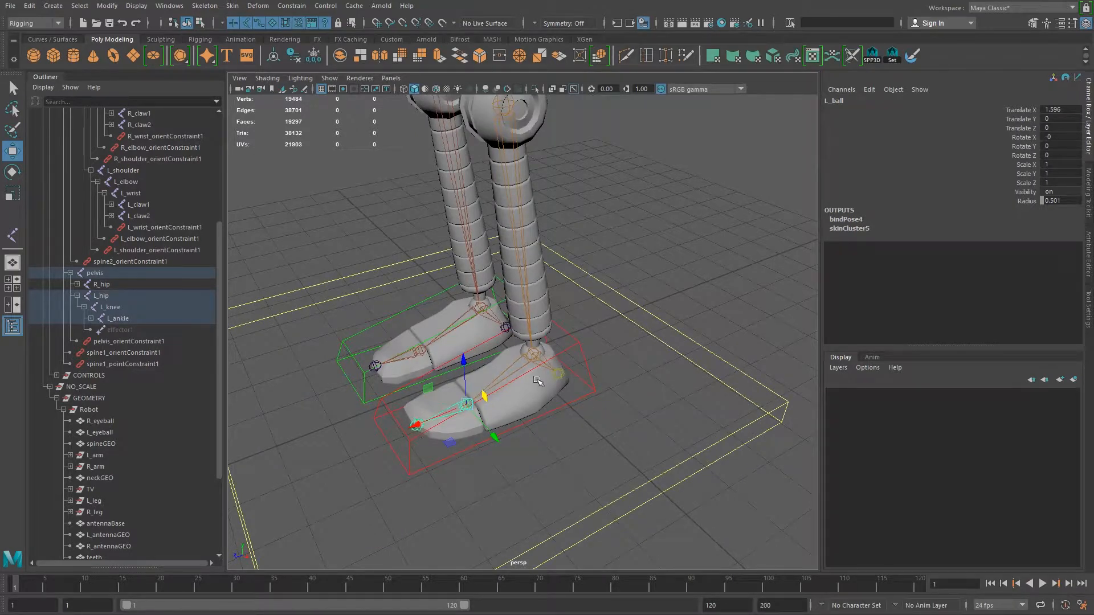
right_click_drag(524, 393, 501, 364, "alt")
left_click_drag(502, 364, 570, 377, "alt")
right_click_drag(569, 376, 613, 436, "alt")
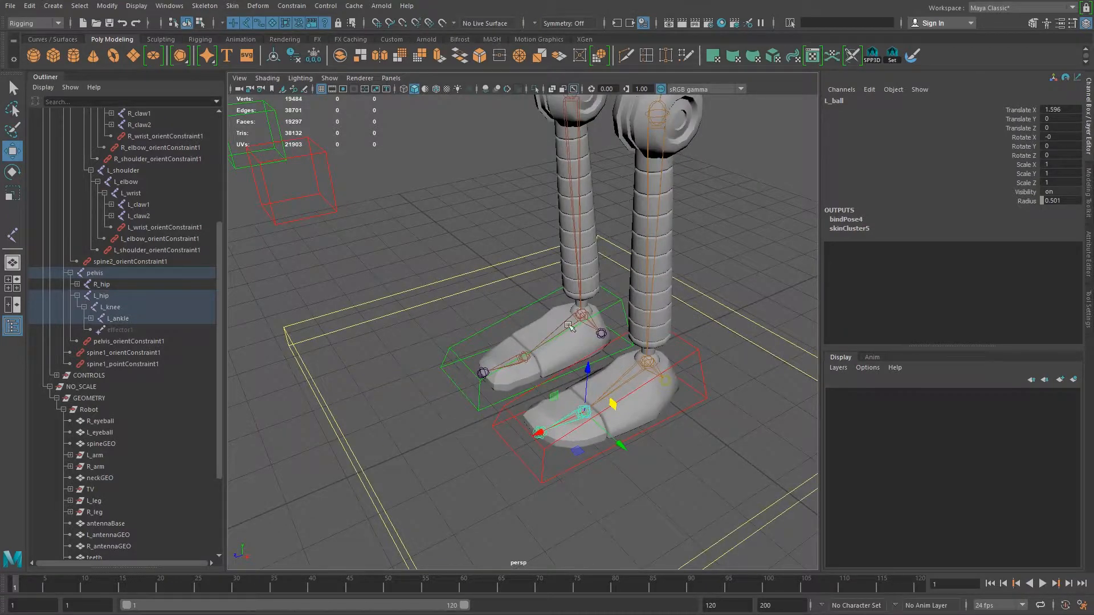
scroll(569, 331, "up", 5)
left_click(584, 311)
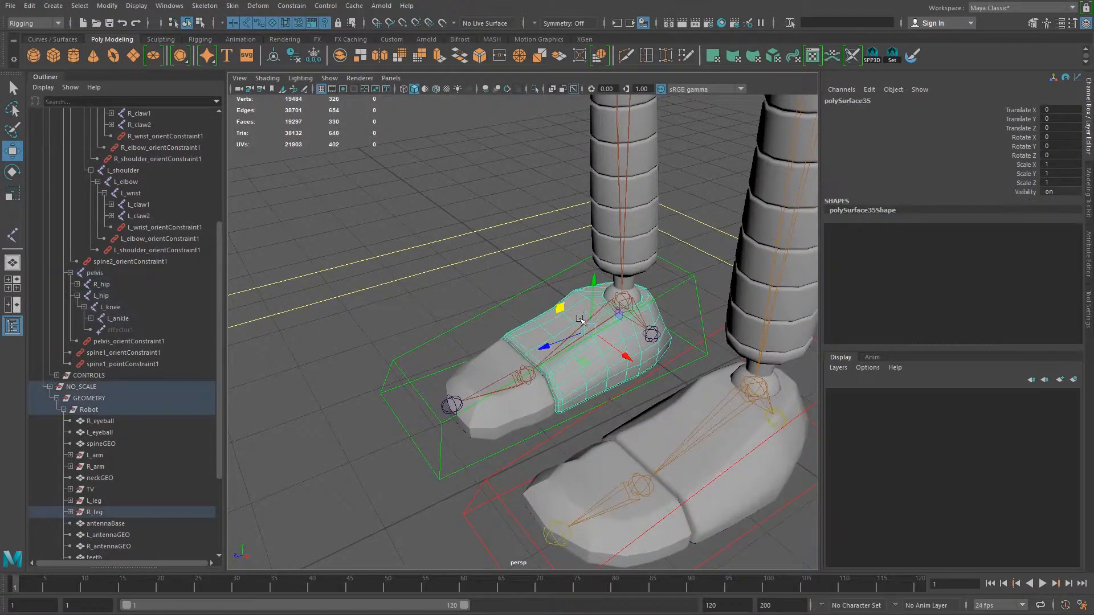
left_click(608, 308)
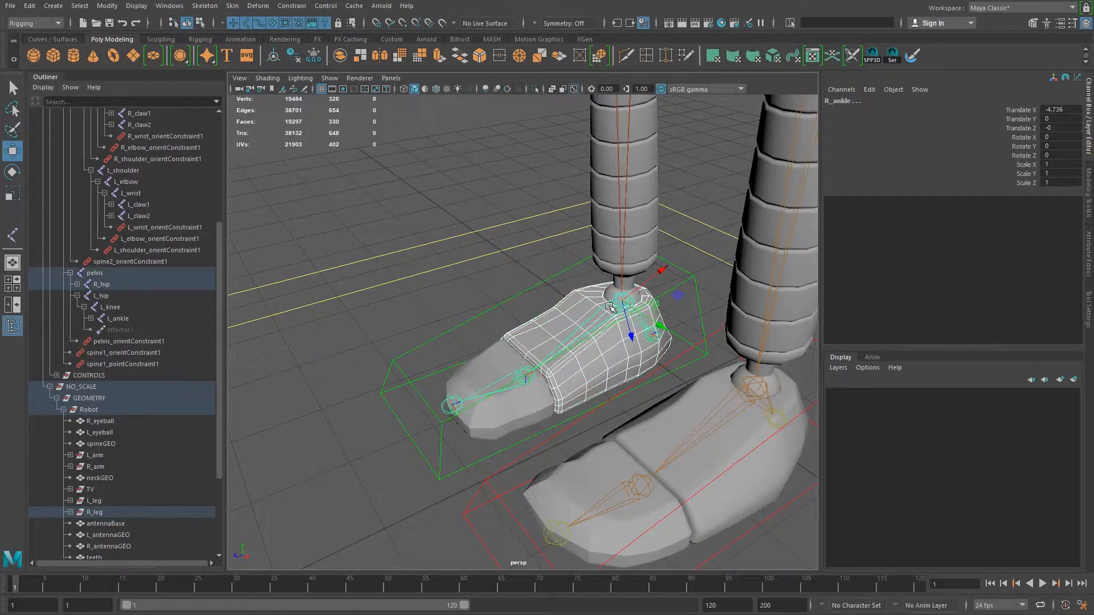
left_click(561, 356)
- Bind the right toe mesh to the R_ball joint by repeating Bind Skin
left_click(511, 404)
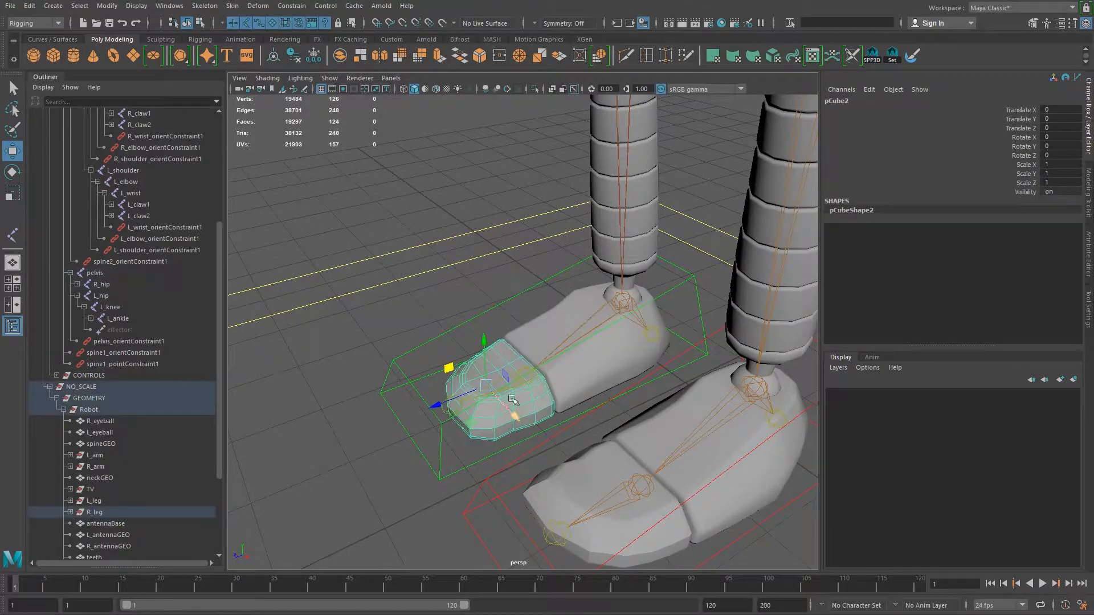
left_click(521, 382)
key("g")
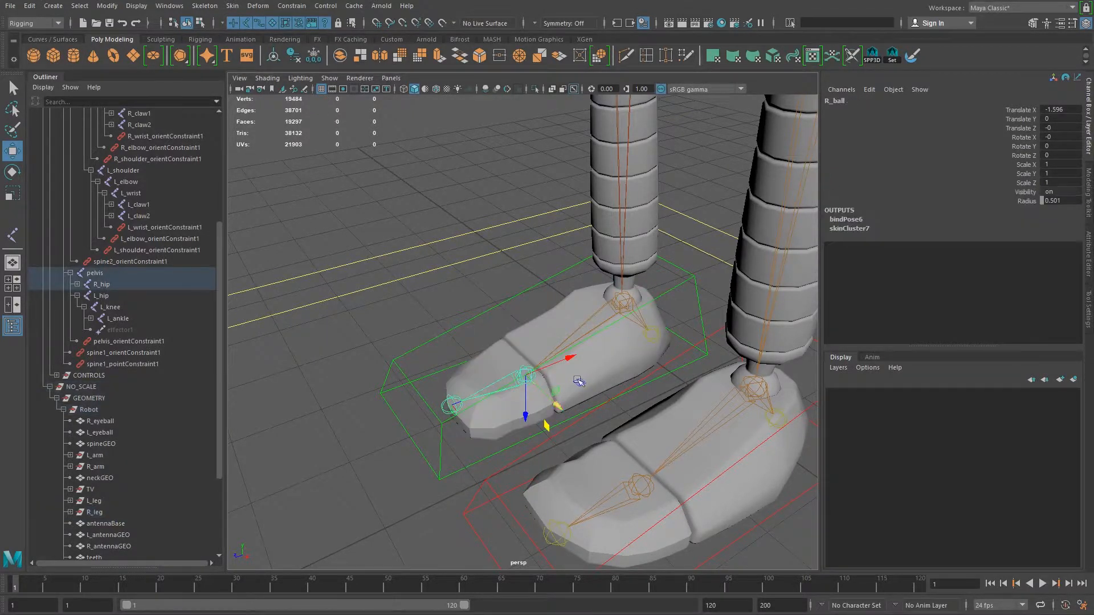
- Bind R_kneeGEO and the lower right leg mesh to the R_knee joint with Bind Skin
right_click_drag(650, 359, 557, 232, "alt")
middle_click_drag(584, 248, 580, 406, "alt")
left_click(564, 337)
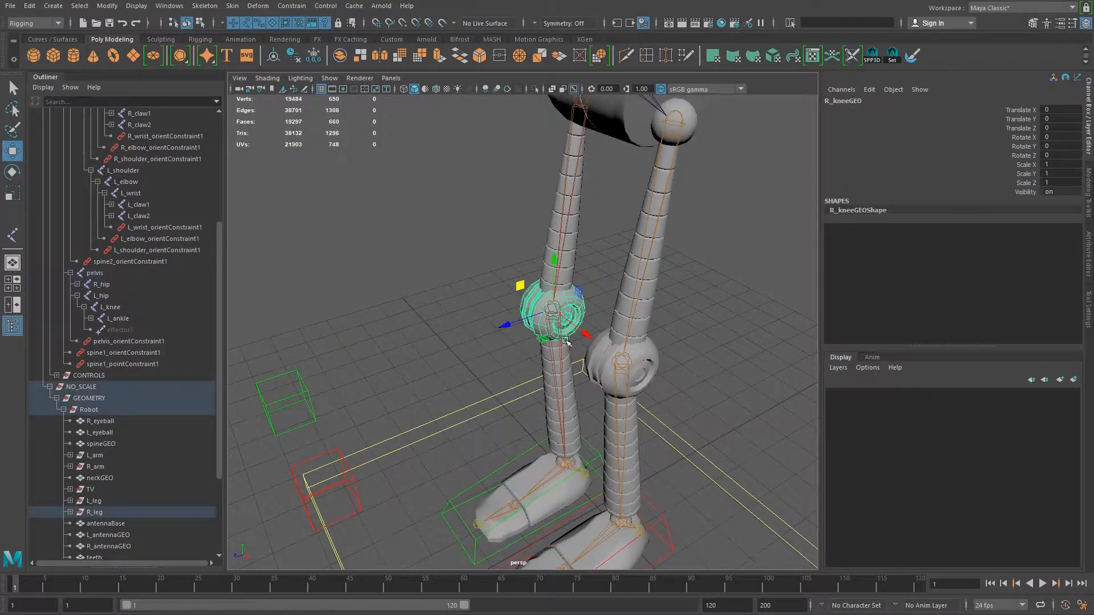
left_click(576, 379)
left_click(566, 364)
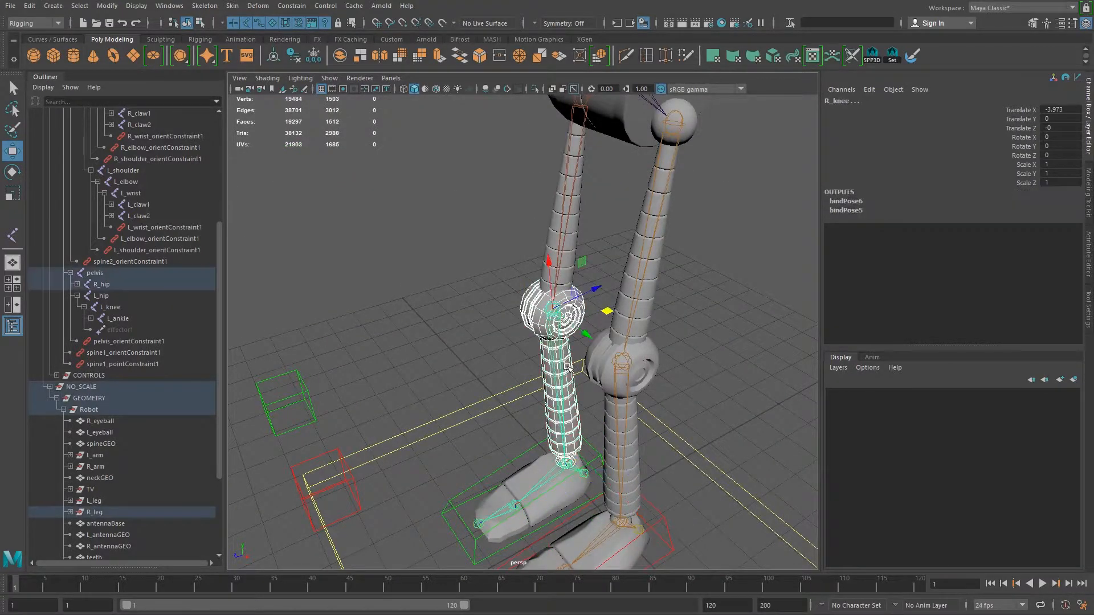
key("g")
- Select the upper right leg mesh, R_hipGEO, together with the R_hip joint
middle_click_drag(616, 233, 610, 420, "alt")
left_click_drag(569, 369, 756, 340, "alt")
left_click_drag(508, 361, 536, 393, "alt")
left_click(530, 399)
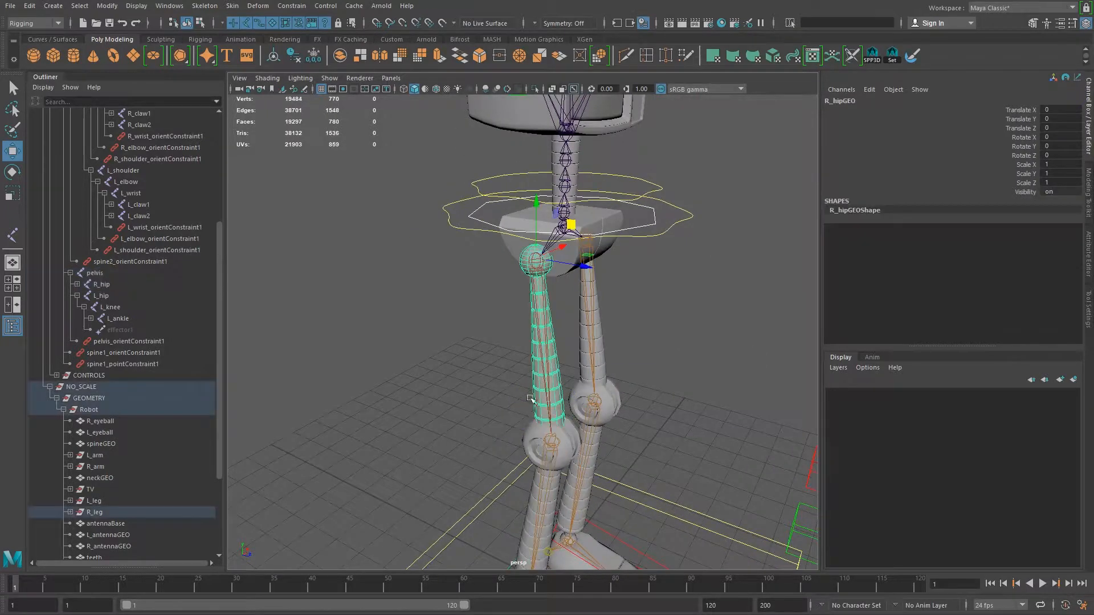
left_click(536, 306)
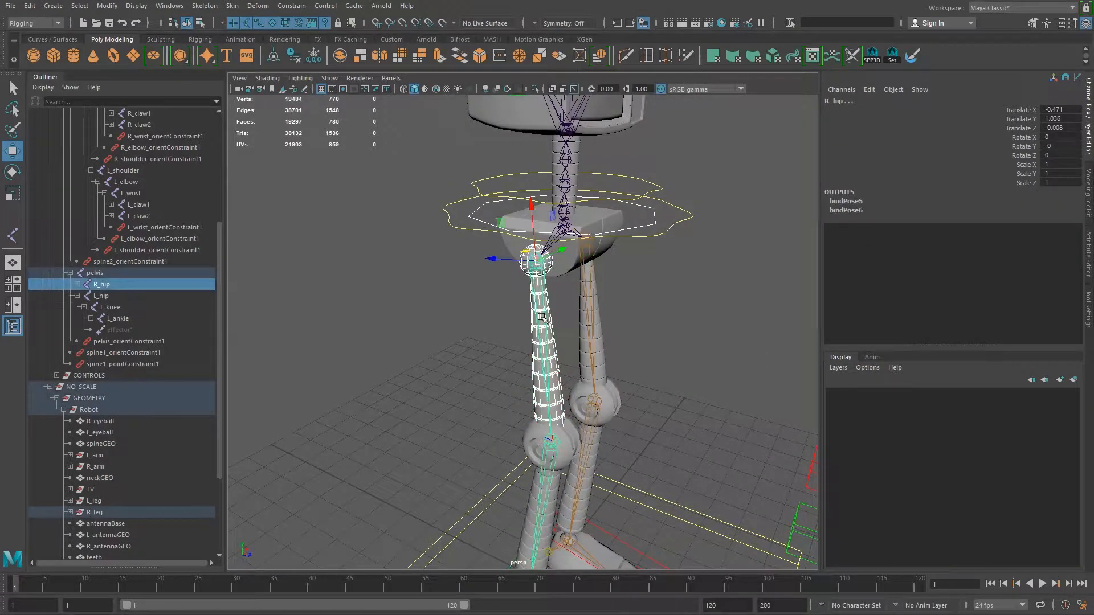
- Test the right leg's deformation by moving the right foot control, and undo the move
right_click_drag(573, 337, 439, 354, "alt")
left_click_drag(536, 345, 534, 483, "alt")
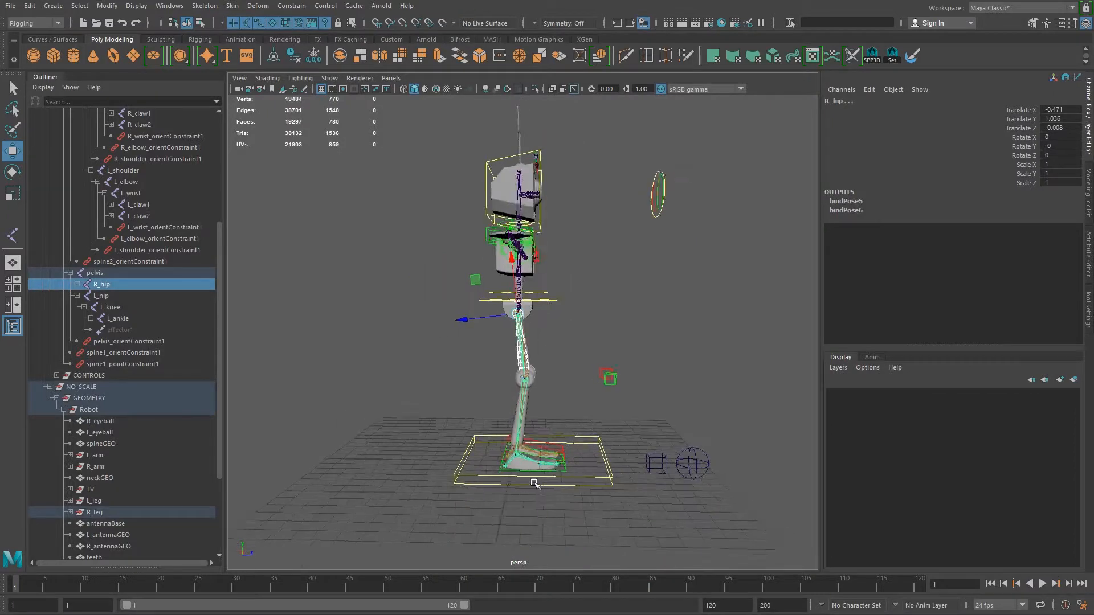
scroll(535, 483, "up", 3)
left_click(554, 536)
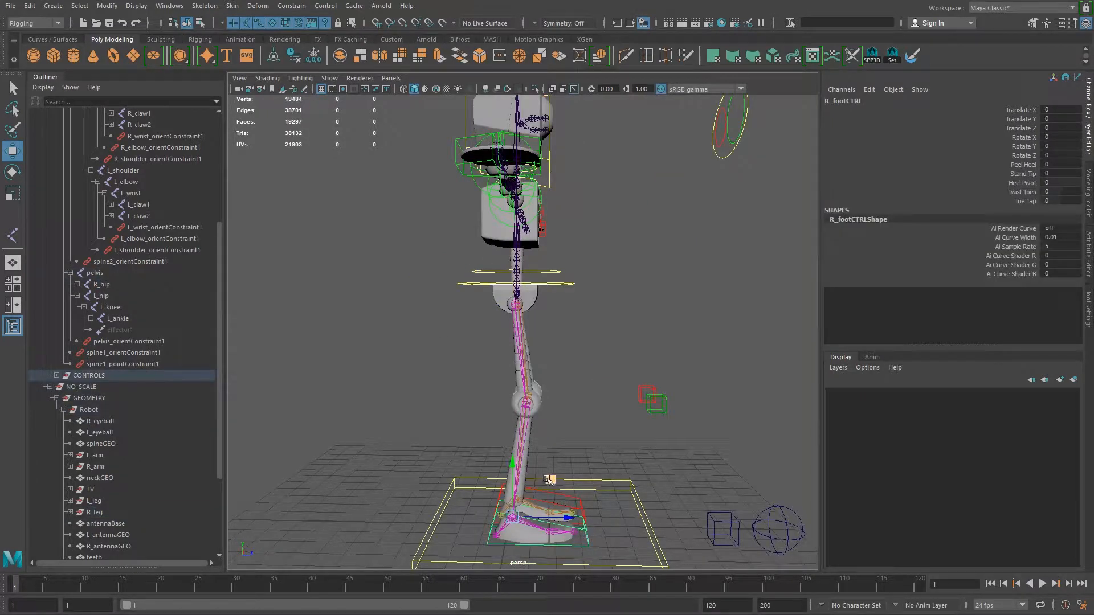
left_click_drag(549, 480, 463, 466)
key("ctrl+z")
- Select R_hipGEO with the R_hip joint and bind them with Bind Skin
left_click_drag(474, 375, 508, 405, "alt")
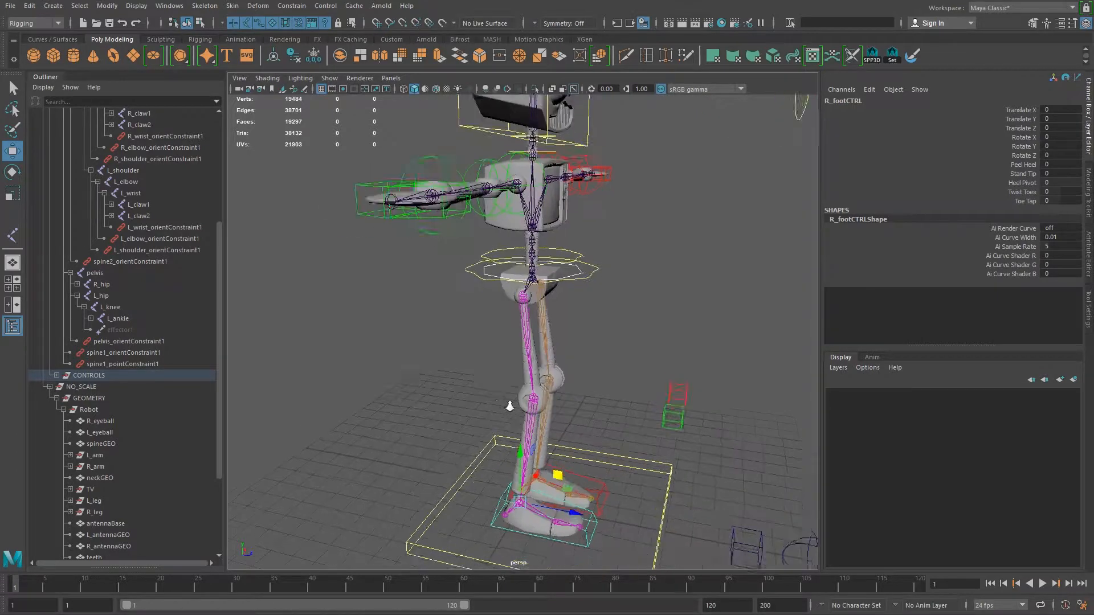
right_click_drag(508, 405, 586, 411, "alt")
left_click(521, 386)
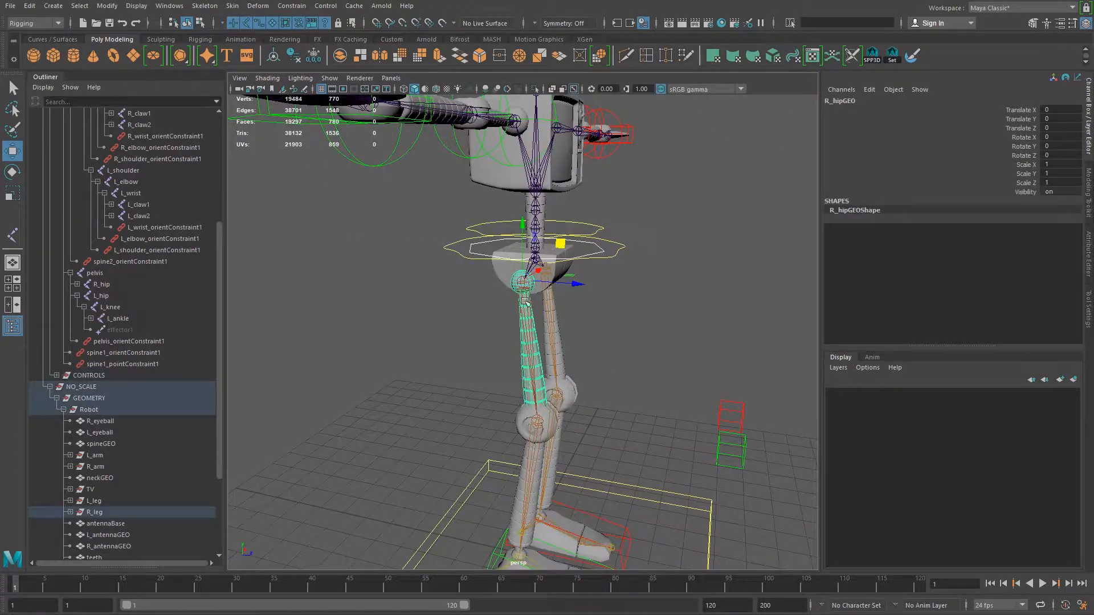
left_click(534, 373)
left_click(525, 381)
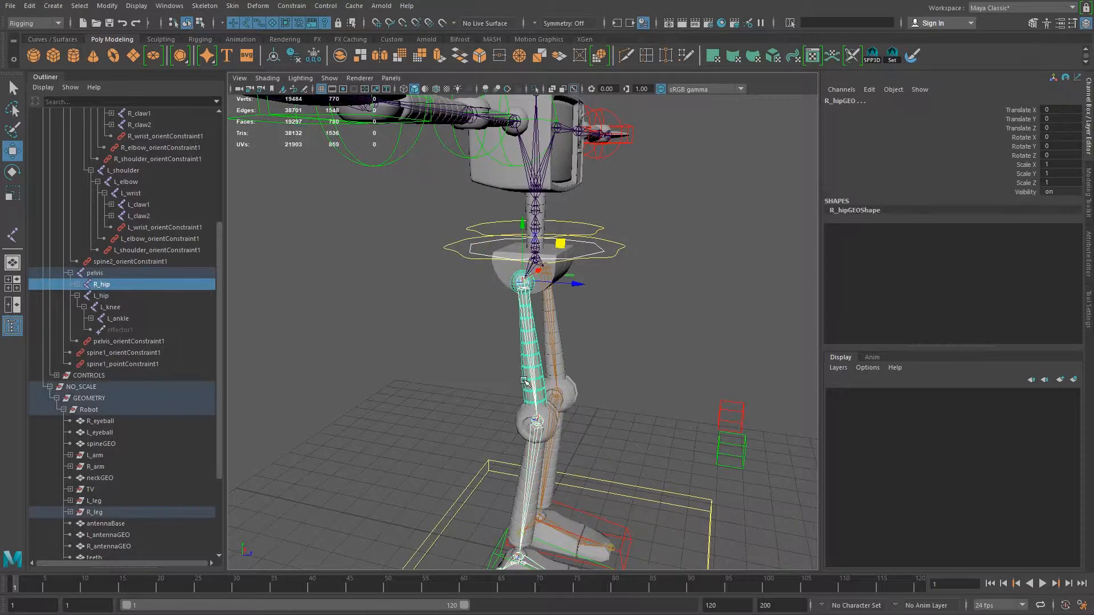
key("g")
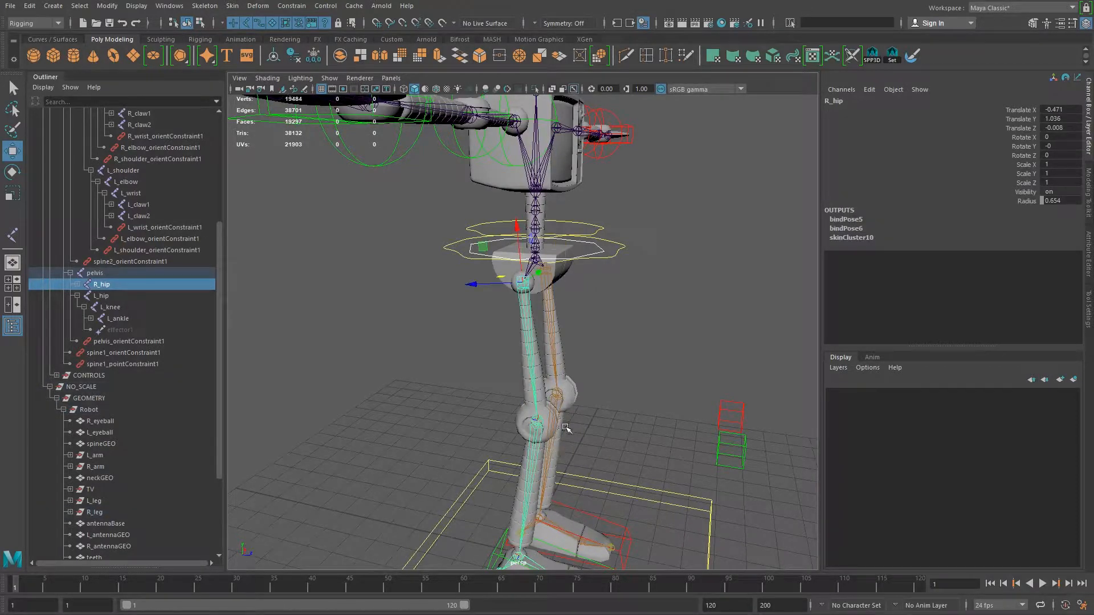
- Recheck the right leg with R_hipGEO bound by moving the right foot control, and undo the move
left_click(523, 386)
middle_click_drag(540, 412, 583, 256, "alt")
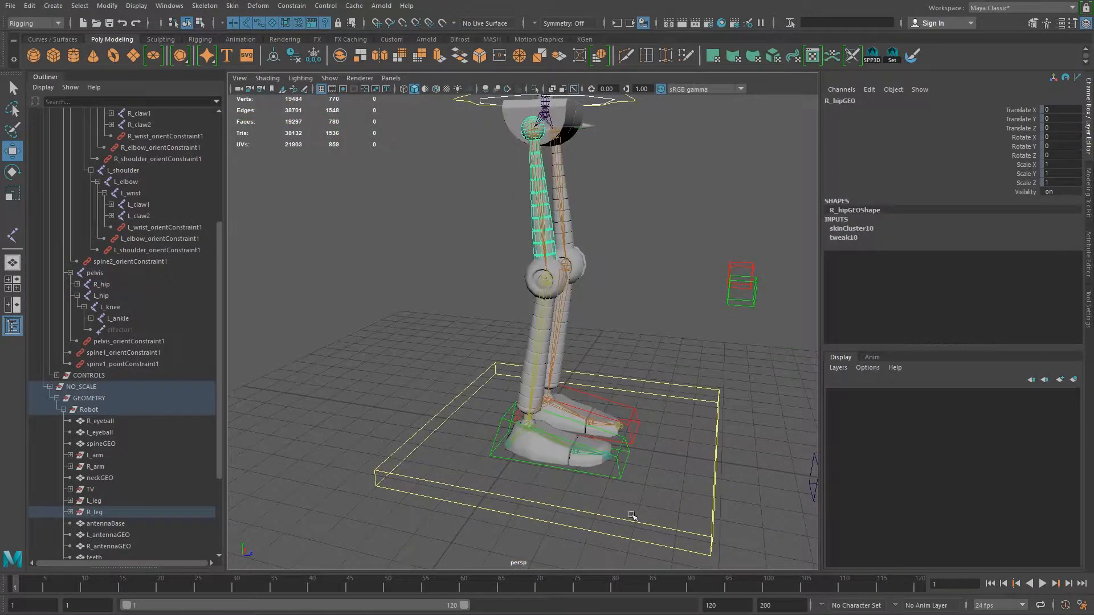
left_click(618, 479)
right_click_drag(617, 478, 507, 420, "alt")
left_click_drag(507, 420, 557, 416, "alt")
left_click_drag(545, 352, 436, 402)
key("ctrl+z")
- Test the fully bound left leg by moving the left foot control, and undo the changes
left_click(515, 464)
left_click_drag(515, 463, 632, 416, "alt")
left_click(545, 380)
key("ctrl+z")
key("ctrl+z")
- Examine the pelvis and spine geometry against their joints, and the left shoulder and elbow area
middle_click_drag(643, 358, 608, 450, "alt")
right_click_drag(608, 450, 643, 420, "alt")
middle_click_drag(643, 421, 577, 291, "alt")
right_click_drag(577, 291, 615, 390, "alt")
left_click_drag(615, 391, 628, 359, "alt")
middle_click_drag(627, 359, 564, 412, "alt")
left_click_drag(564, 412, 561, 393, "alt")
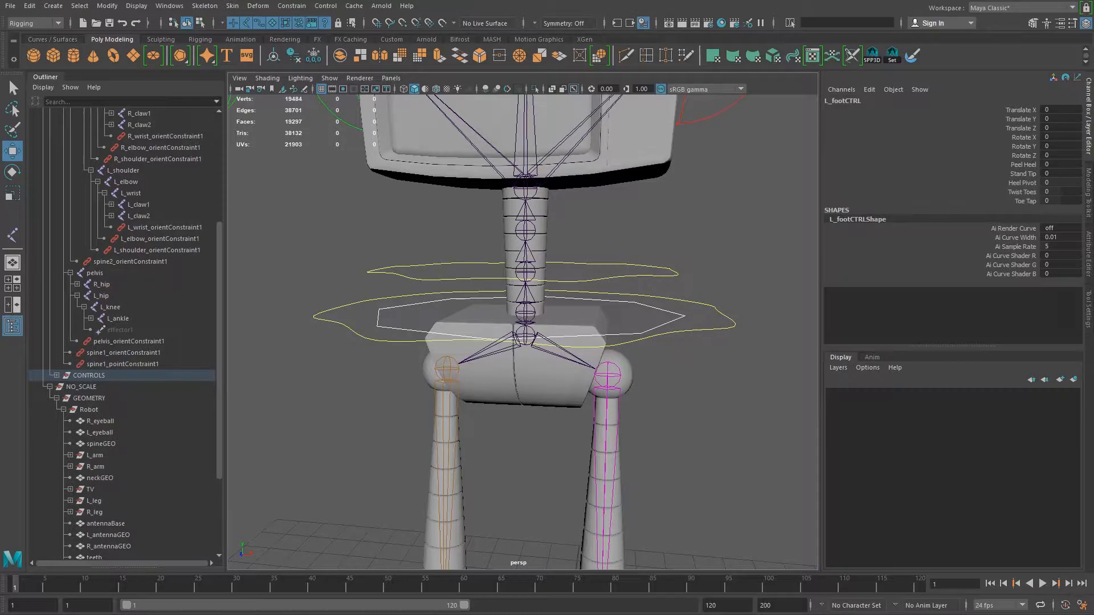
middle_click_drag(460, 305, 434, 390, "alt")
right_click_drag(613, 384, 596, 293, "alt")
middle_click_drag(596, 293, 540, 391, "alt")
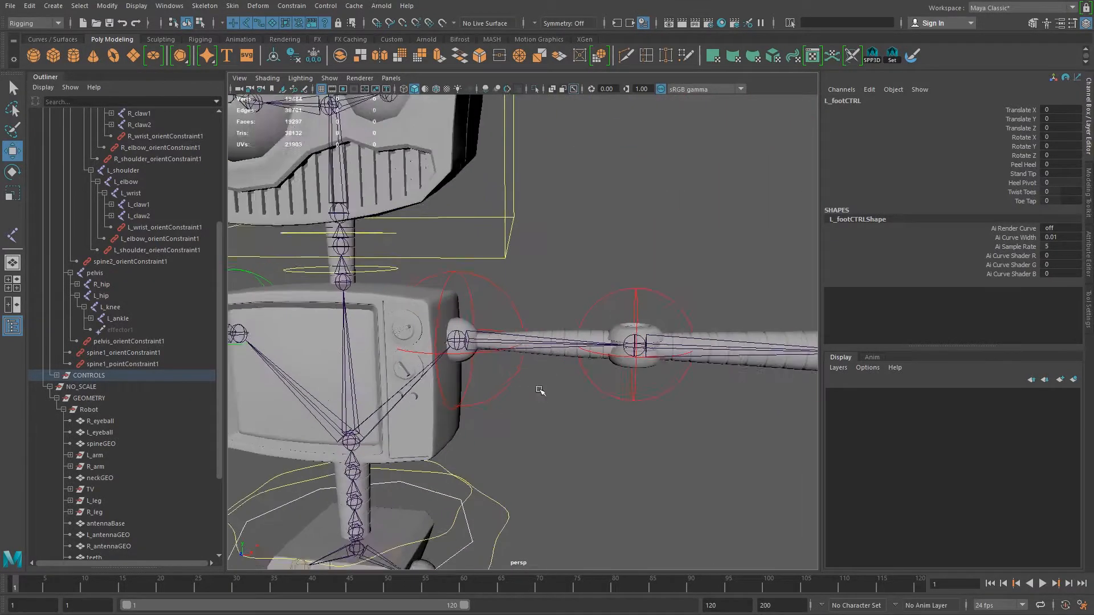
- Select L_upperArm_GEO with the L_shoulder joint and bind them with Bind Skin
right_click_drag(507, 360, 581, 417, "alt")
left_click(381, 313)
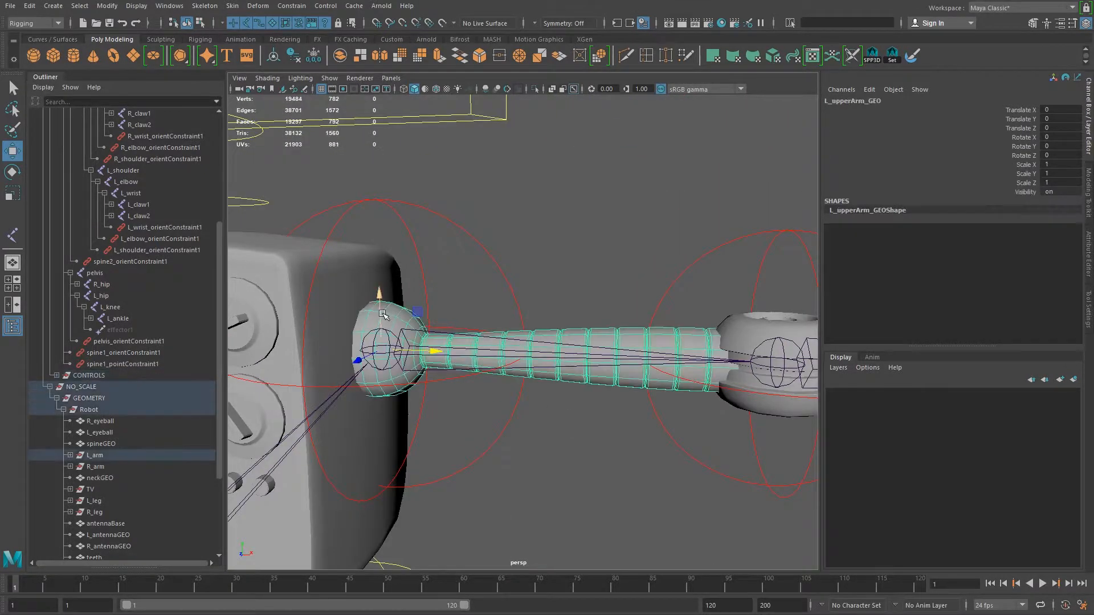
left_click(512, 356)
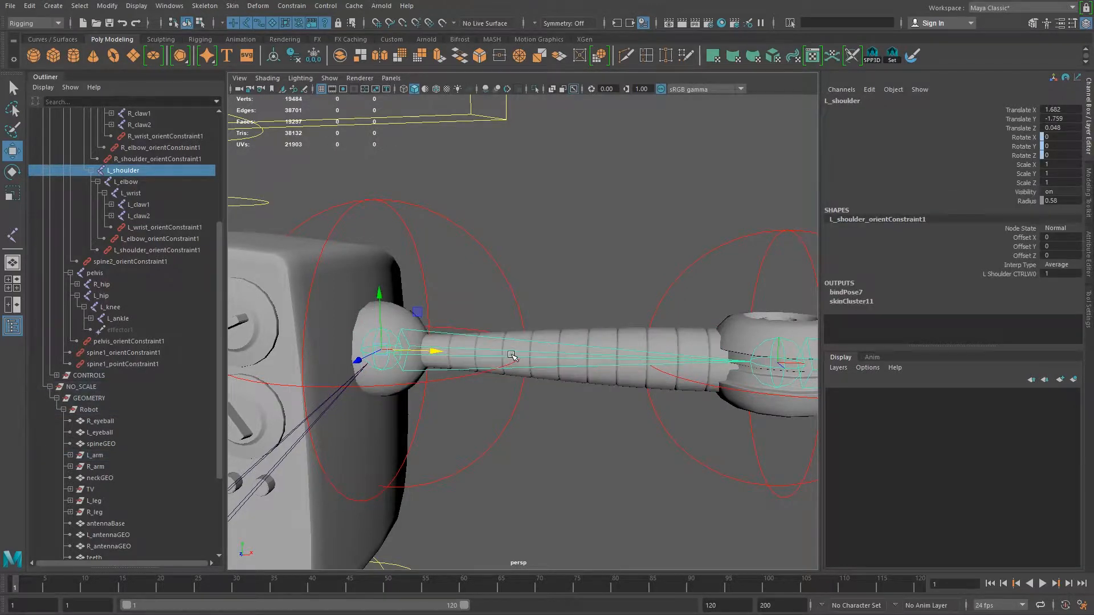
- Select the left forearm geometry and L_elbow_GEO with the L_elbow joint and bind them with Bind Skin
key("f")
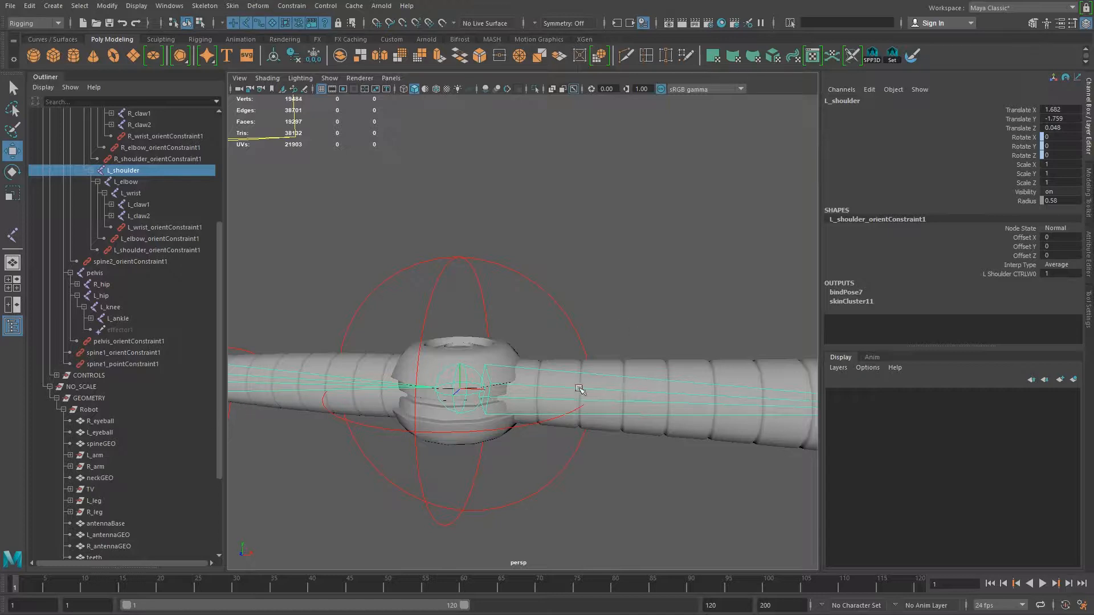
left_click(668, 366)
left_click(500, 343, "shift")
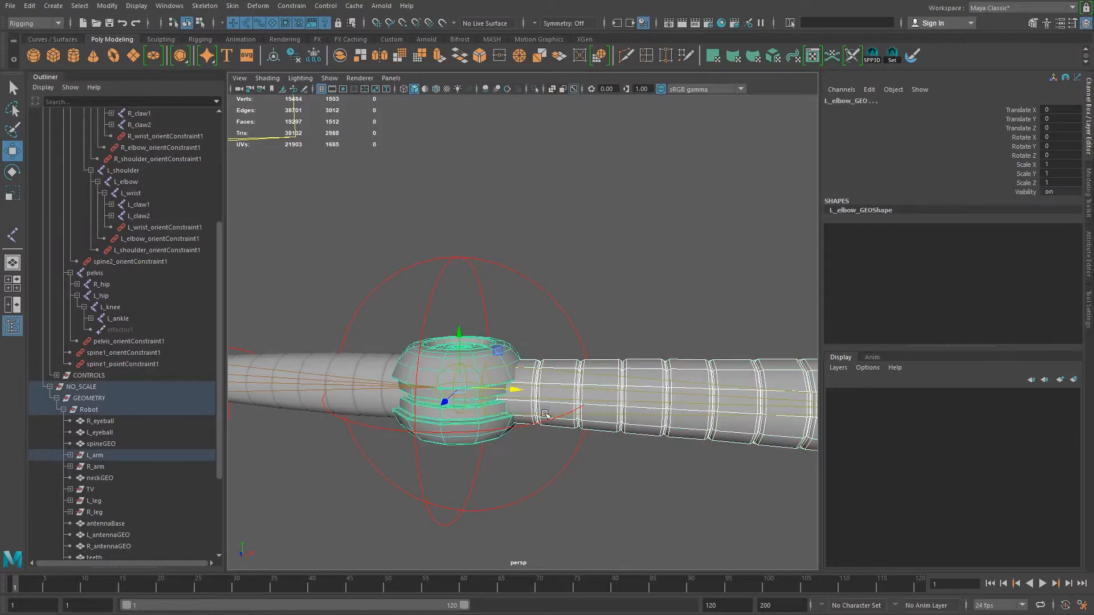
left_click(640, 391)
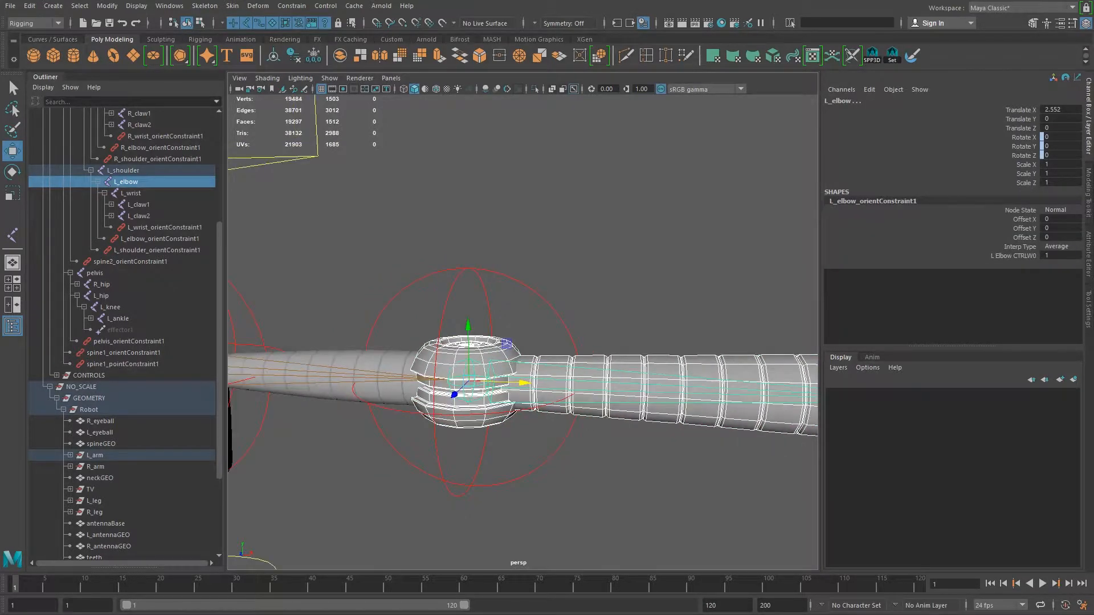
left_click(232, 5)
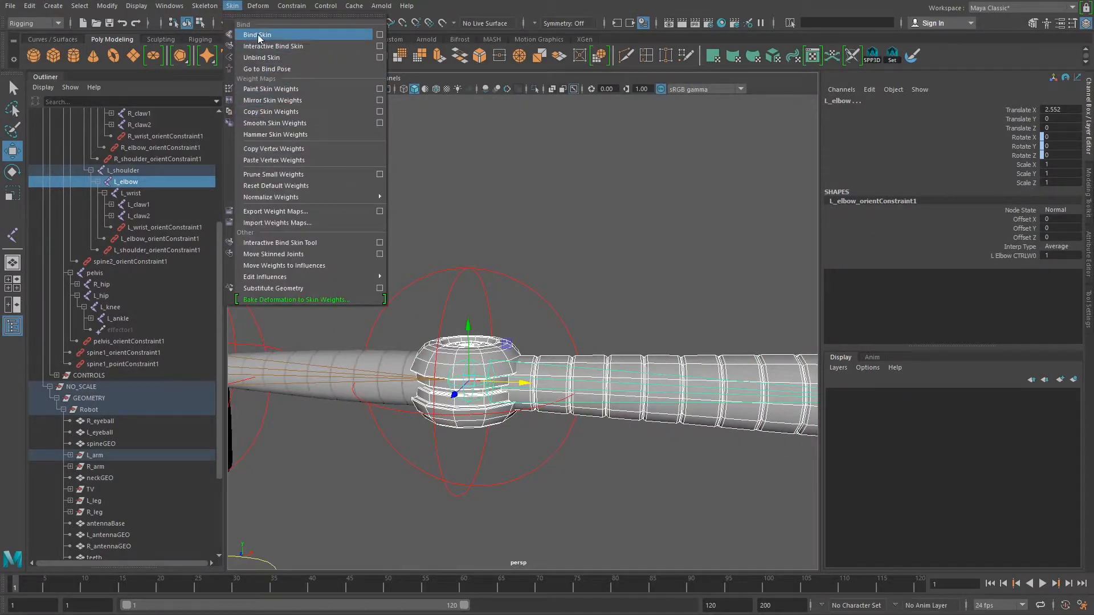
left_click(296, 35)
- Select the left wrist geometry with the L_wrist joint and bind them with Bind Skin
left_click_drag(562, 281, 311, 279, "alt")
middle_click_drag(311, 279, 498, 329, "alt")
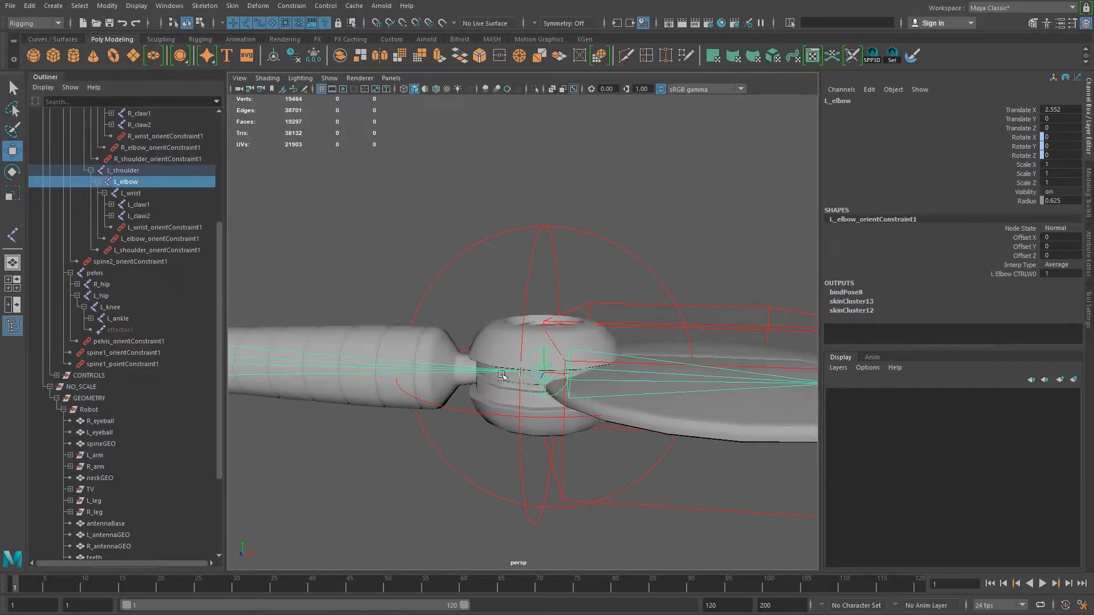
left_click(496, 389)
left_click(553, 396)
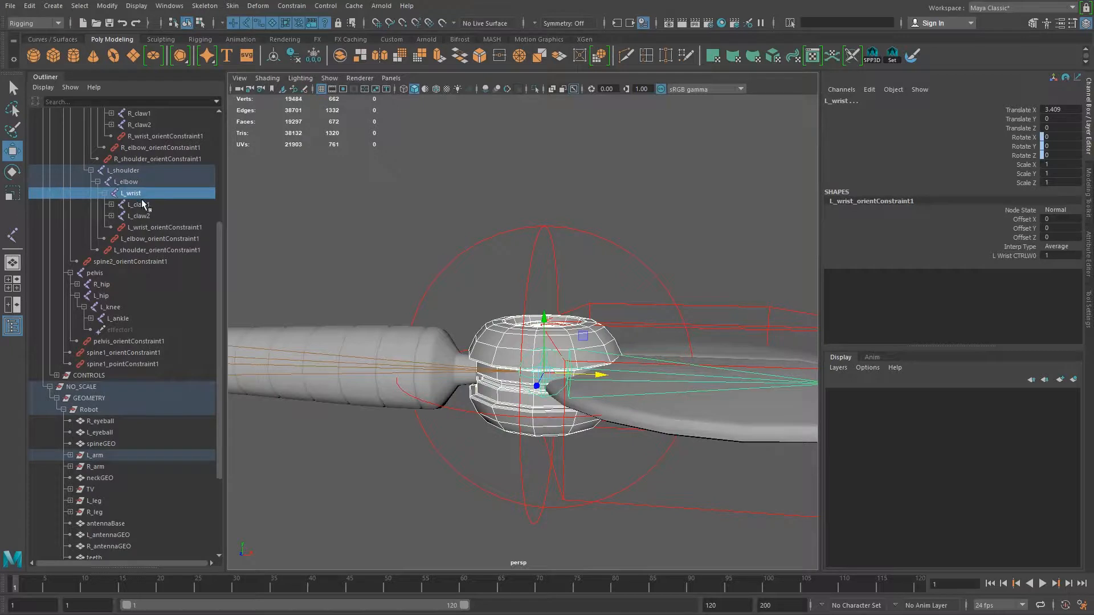
left_click(489, 329, "shift")
key("g")
- Select the left claw half polySurface41 with the L_claw1 joint and bind them with Bind Skin
left_click_drag(664, 400, 638, 410, "alt")
right_click_drag(633, 404, 519, 382, "alt")
left_click_drag(518, 382, 491, 422, "alt")
left_click(489, 422)
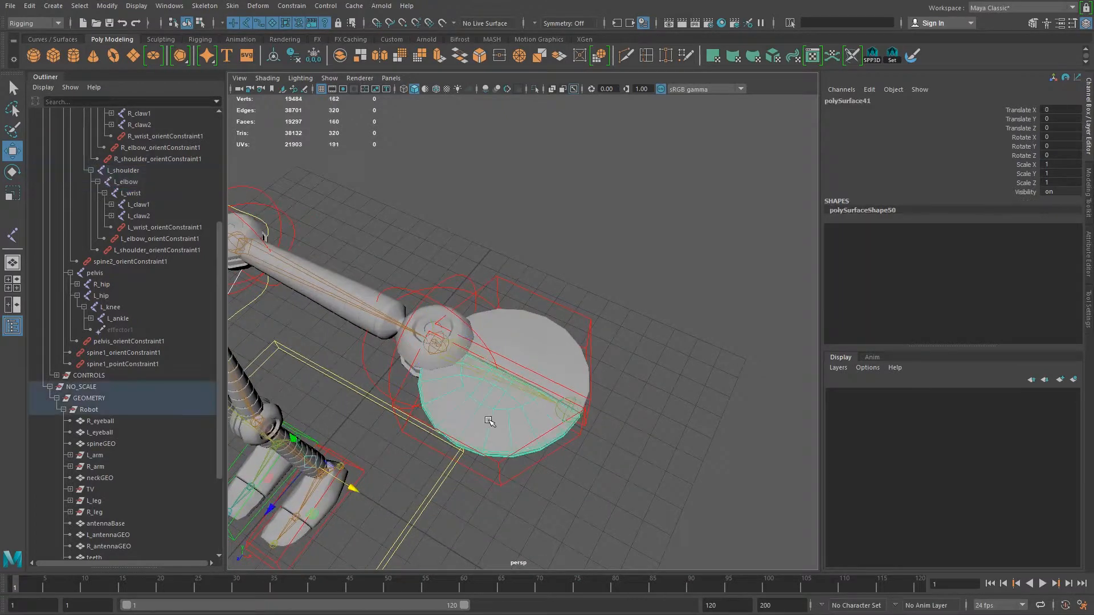
left_click(137, 203)
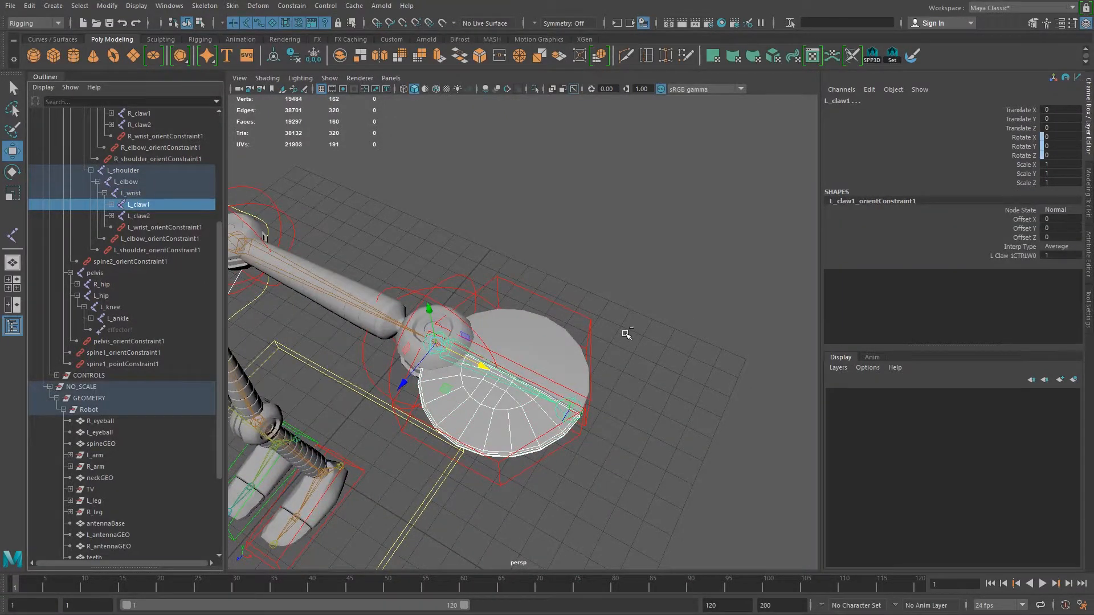
key("g")
- Bind the other left claw half, polySurface42, to the L_claw2 joint with Bind Skin
left_click(547, 339)
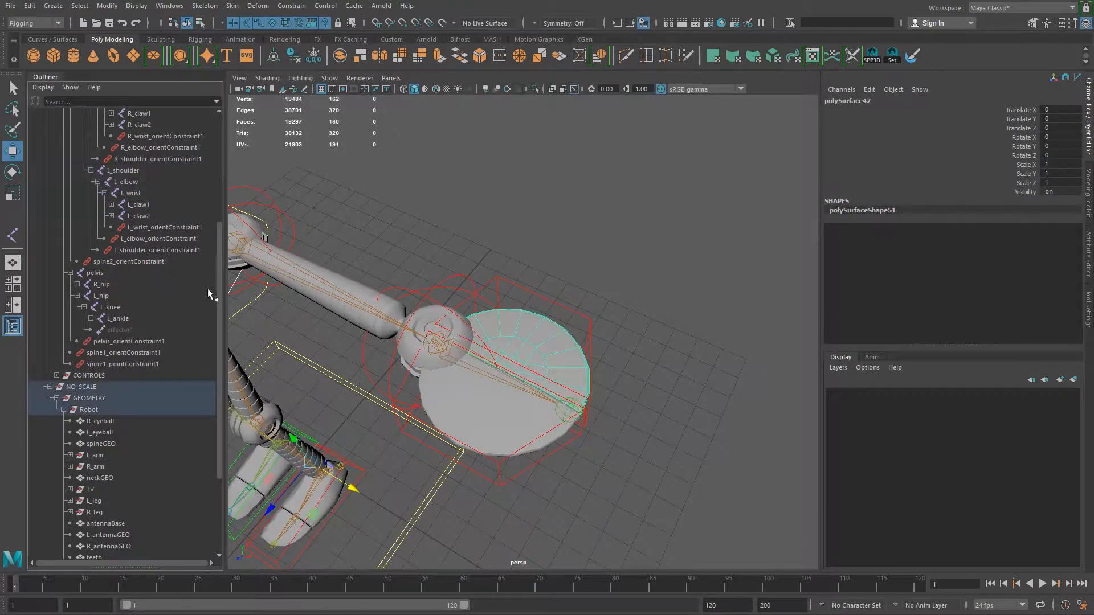
left_click(143, 220)
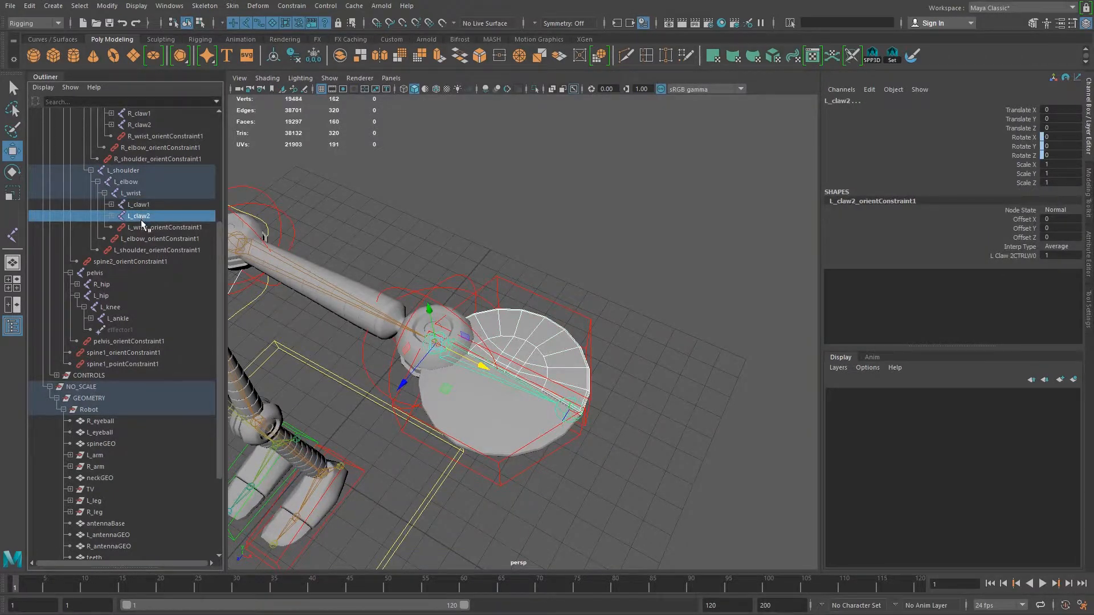
key("g")
- Test the left claw binding by rotating L_claw1CTRL and L_claw2CTRL, undoing each rotation
left_click_drag(513, 489, 518, 487)
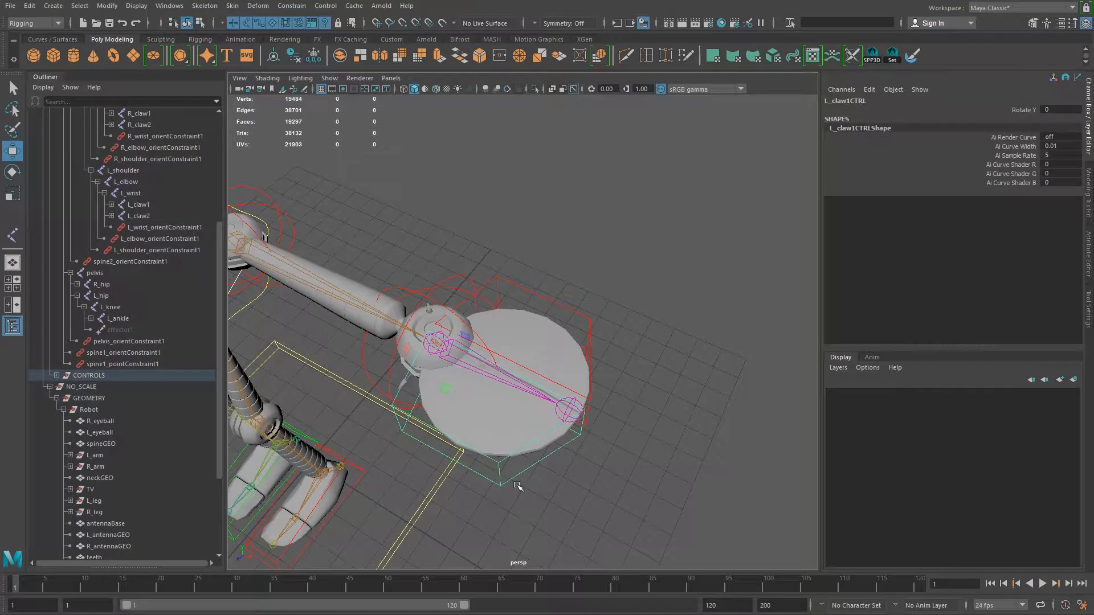
key("e")
left_click_drag(453, 393, 402, 400)
key("ctrl+z")
left_click_drag(605, 332, 582, 344)
mouse_move(450, 387)
left_mouse_down()
mouse_move(492, 361)
mouse_move(468, 391)
left_mouse_up()
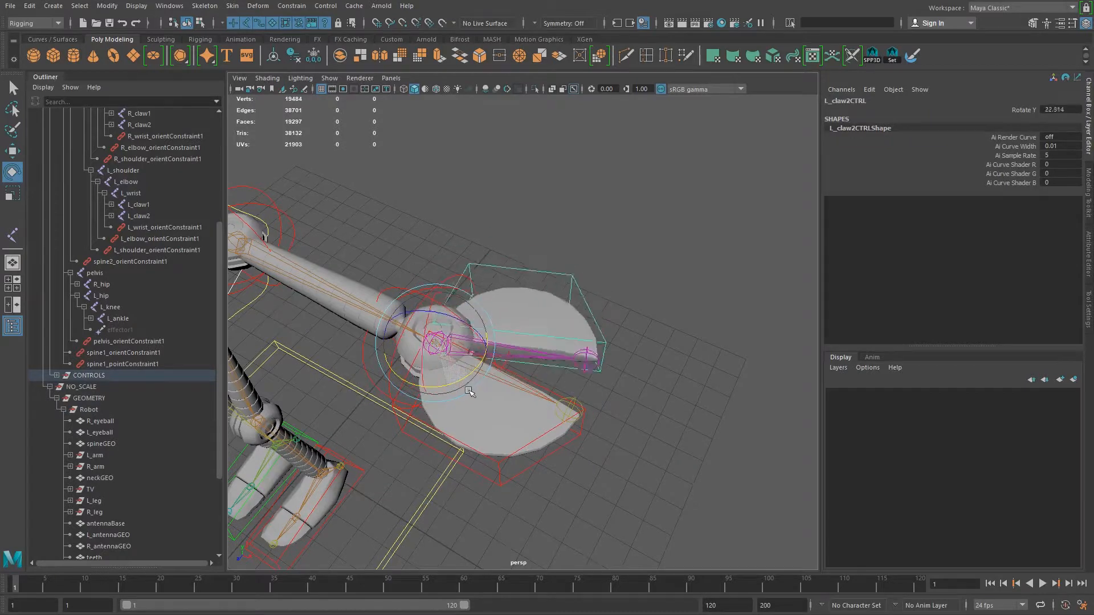
key("ctrl+z")
- Test the left wrist binding by rotating L_wristCTRL, and undo the rotation
middle_click_drag(456, 386, 605, 422, "alt")
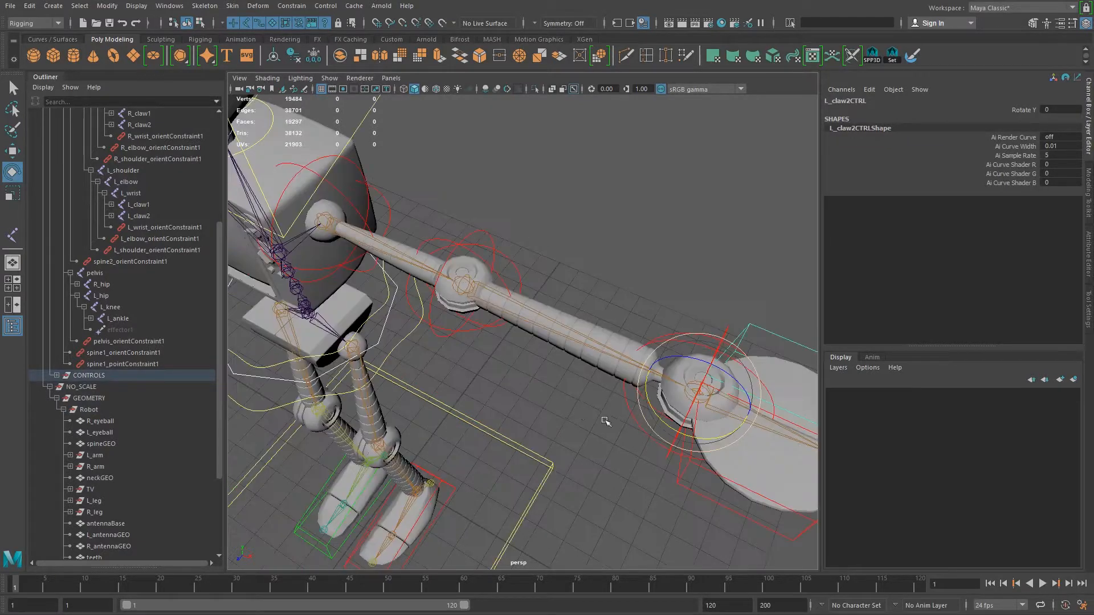
left_click(633, 415)
left_click_drag(658, 393, 731, 391)
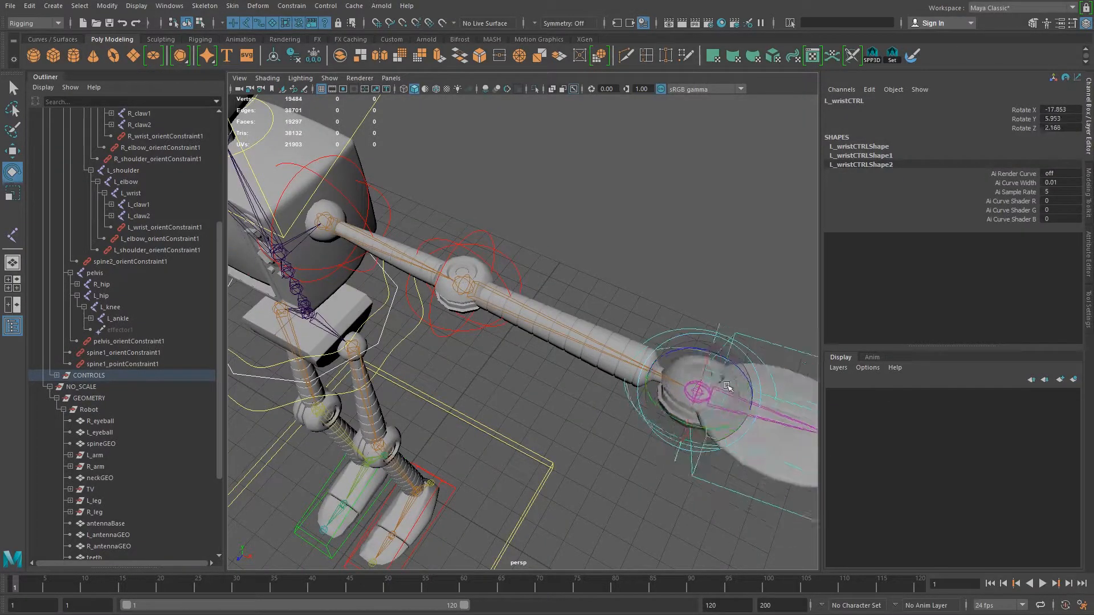
key("ctrl+z")
key("ctrl+z")
- Test the left arm by rotating L_elbowCTRL and L_shoulderCTRL, undoing each rotation
left_click_drag(586, 384, 460, 372, "alt")
left_click(510, 332)
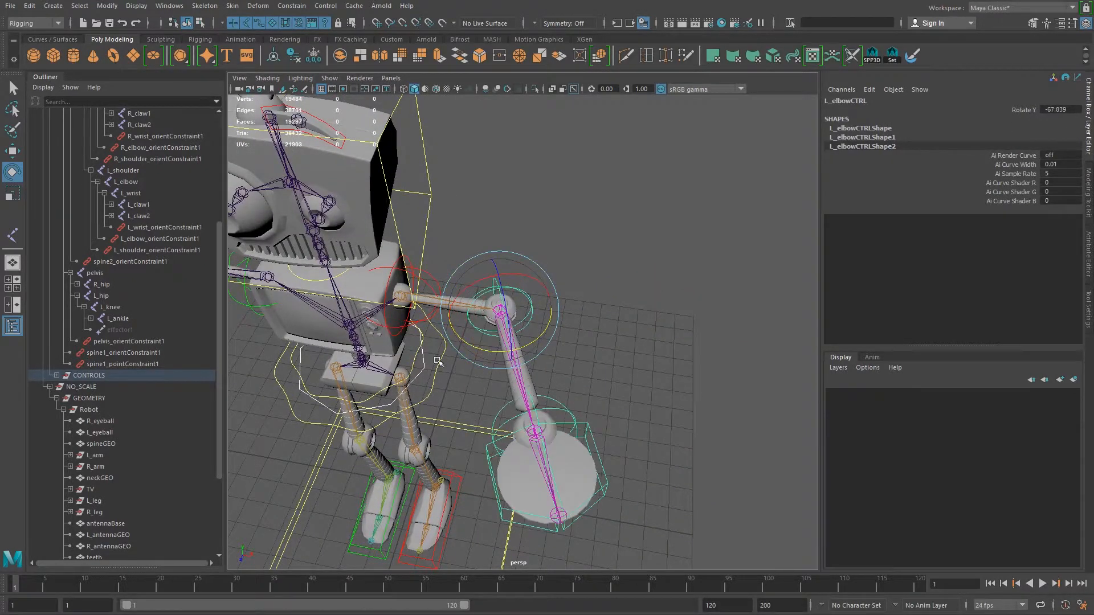
key("ctrl+z")
left_click(426, 283)
left_click_drag(428, 275, 440, 290)
key("ctrl+z")
- Select R_upperArm_GEO with the R_shoulder joint and bind them with Bind Skin
left_click_drag(485, 359, 736, 366, "alt")
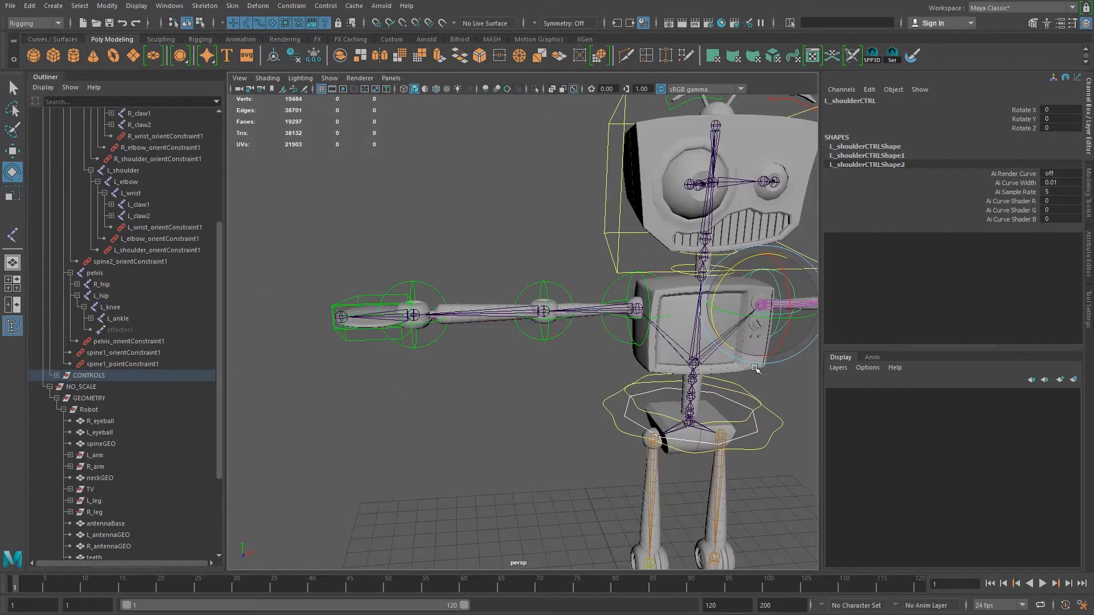
middle_click_drag(754, 367, 545, 402, "alt")
scroll(545, 401, "up", 5)
left_click_drag(407, 386, 455, 373, "alt")
left_click(351, 358)
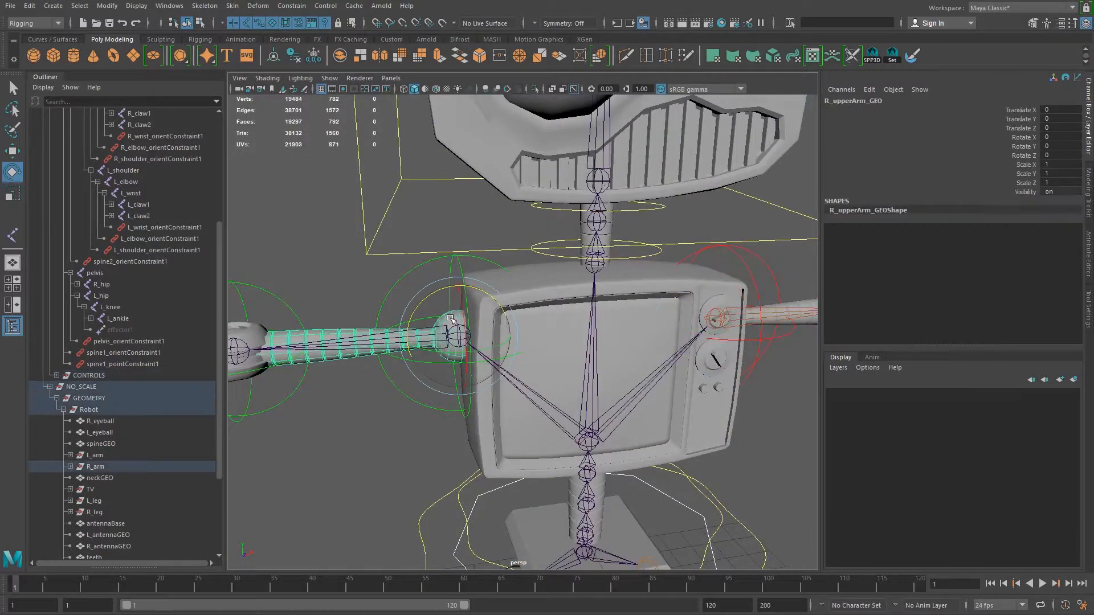
left_click(358, 347)
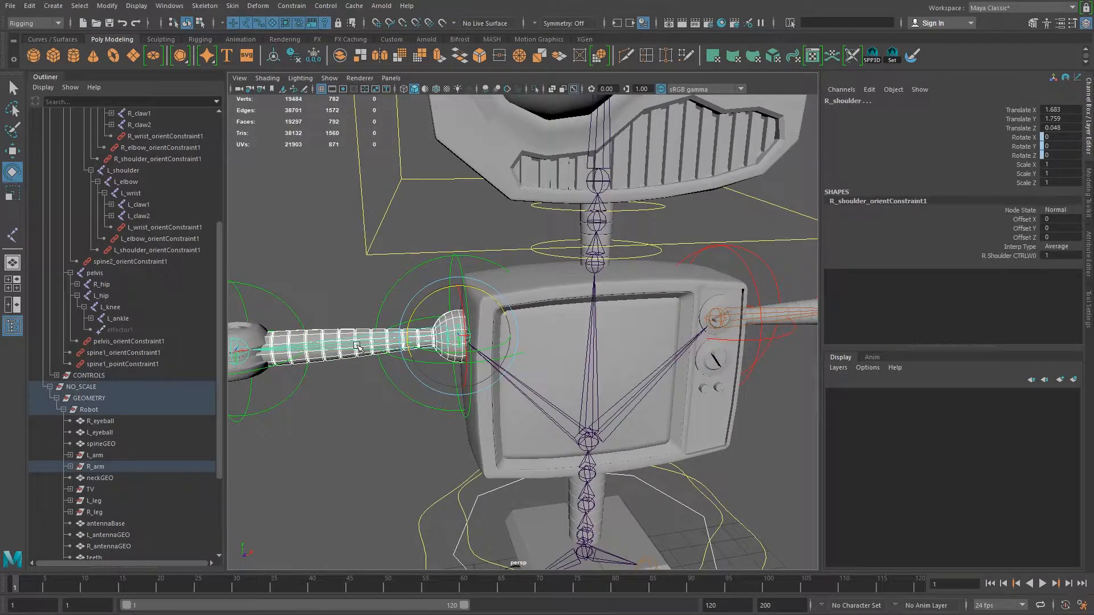
left_click(357, 345)
- Select R_forearm_GEO and the right elbow geometry with the R_elbow joint and bind them with Bind Skin
middle_click_drag(431, 417, 617, 402, "alt")
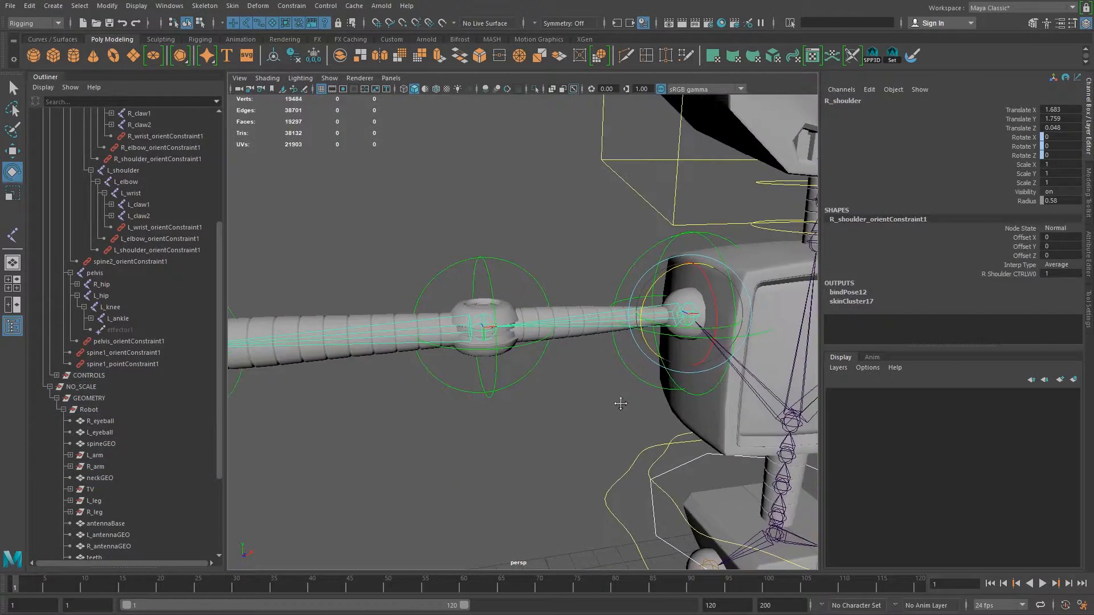
left_click(366, 324)
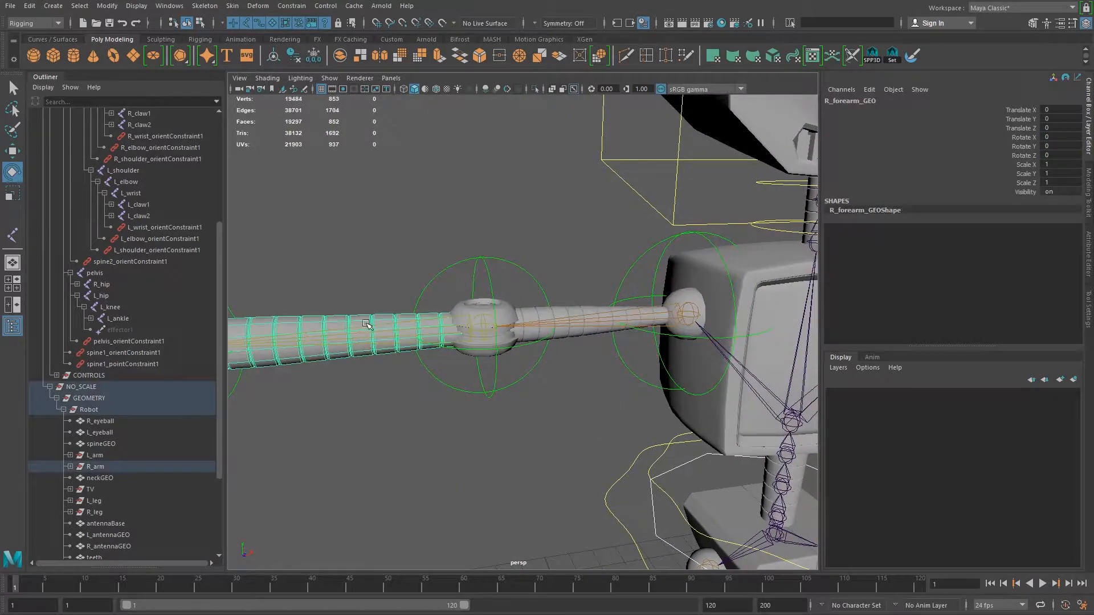
left_click(464, 305, "shift")
left_click(406, 335, "shift")
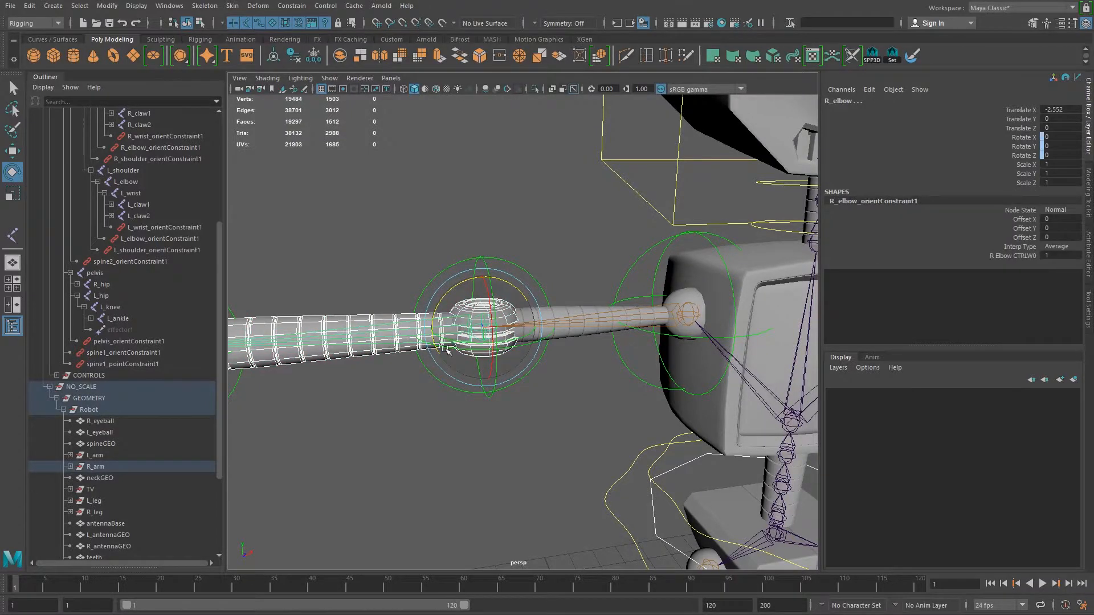
middle_click_drag(481, 343, 491, 340, "alt")
scroll(491, 341, "up", 3)
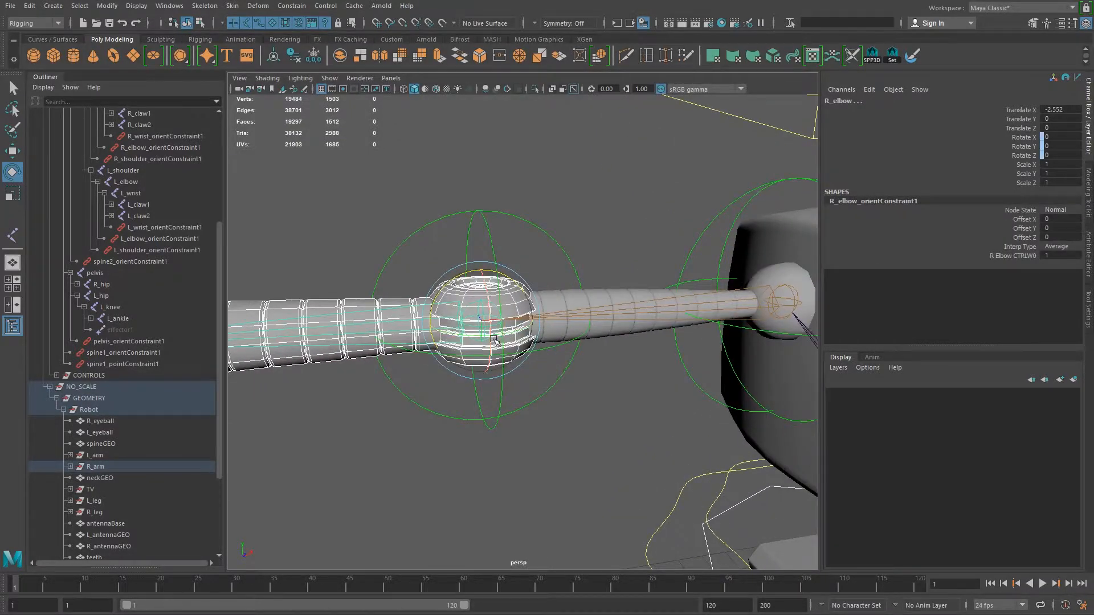
left_click(495, 340)
- Select R_wrist_GEO with the R_wrist joint and bind them with Bind Skin
left_click_drag(416, 398, 587, 415, "alt")
middle_click_drag(477, 421, 478, 422, "alt")
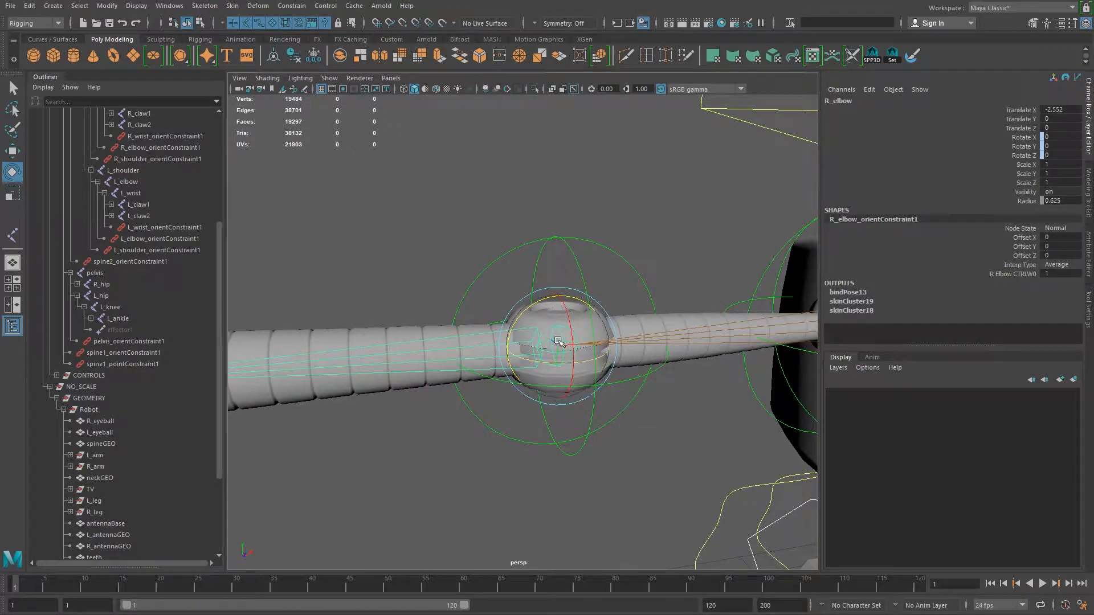
middle_click_drag(556, 320, 574, 352, "alt")
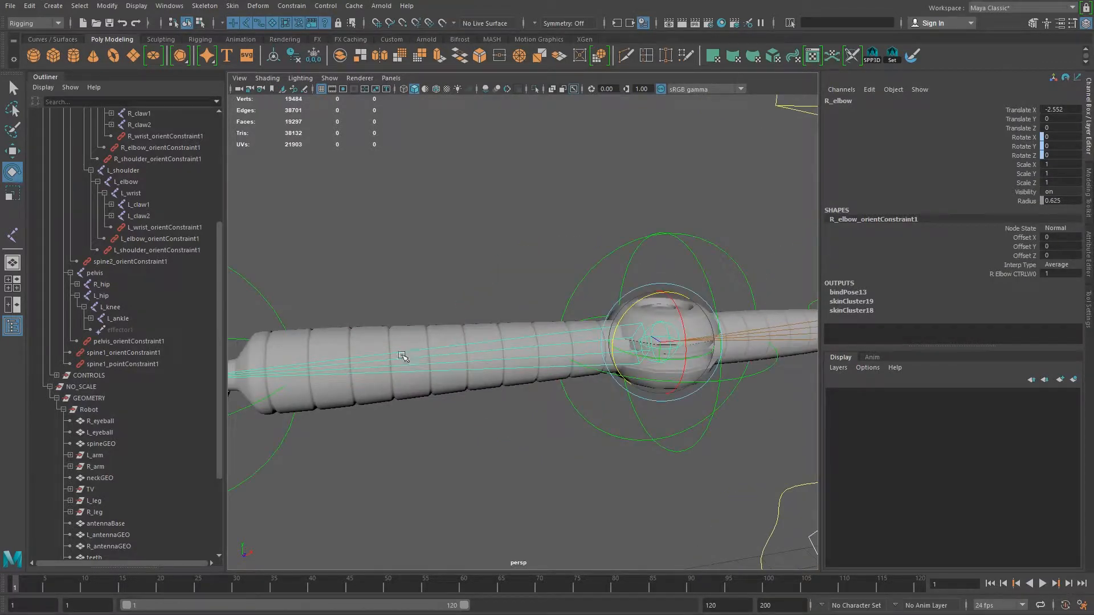
middle_click_drag(475, 361, 563, 359, "alt")
left_click_drag(564, 359, 498, 388, "alt")
middle_click_drag(592, 381, 720, 390, "alt")
left_click(577, 342)
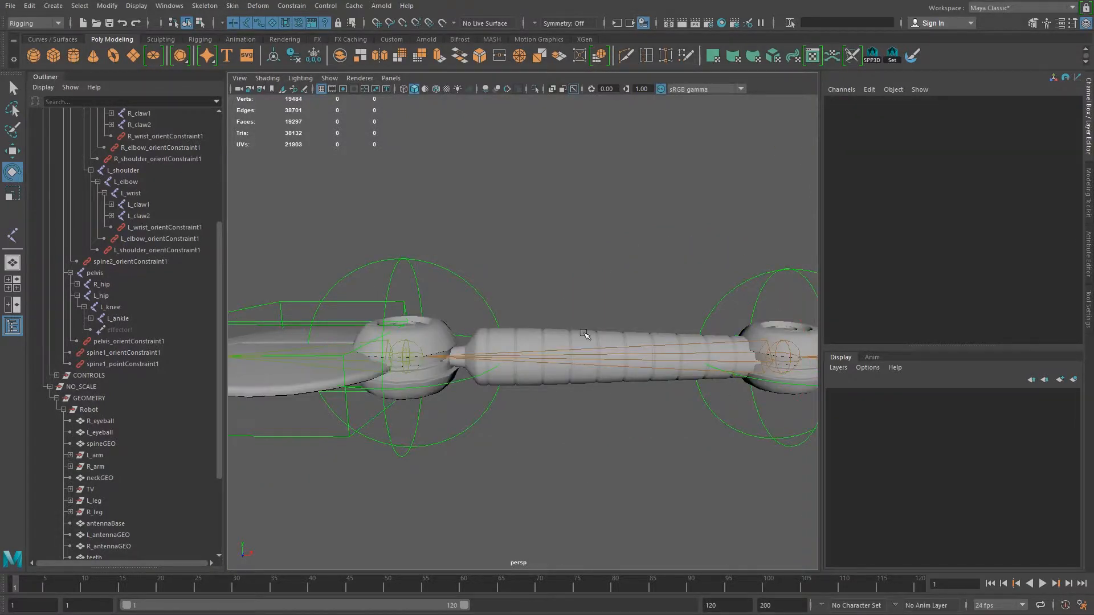
left_click_drag(567, 345, 569, 386, "alt")
left_click(569, 386)
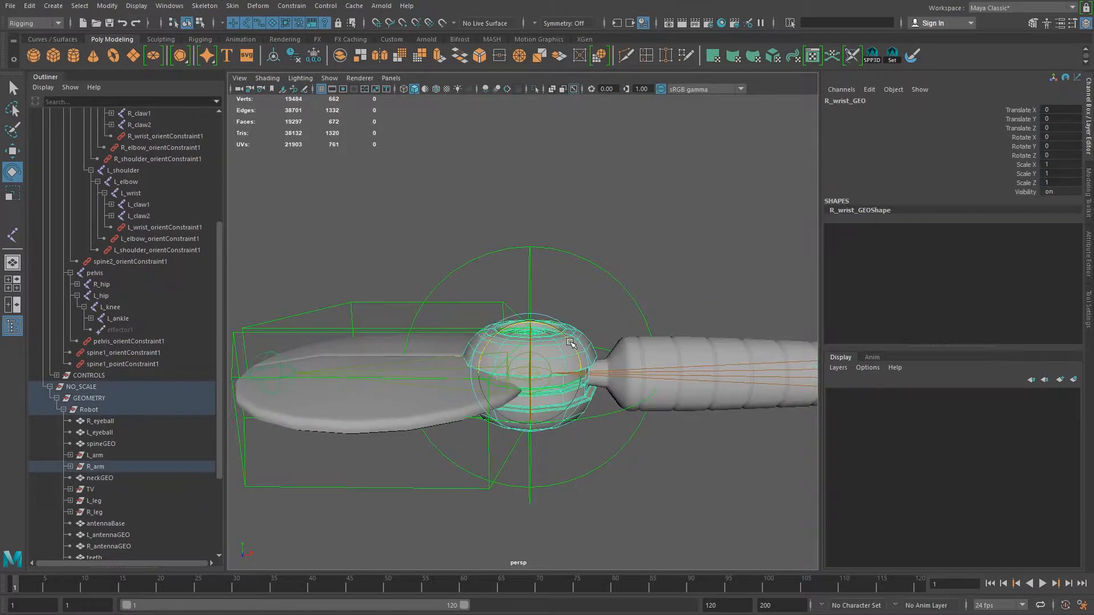
scroll(129, 404, "up", 4)
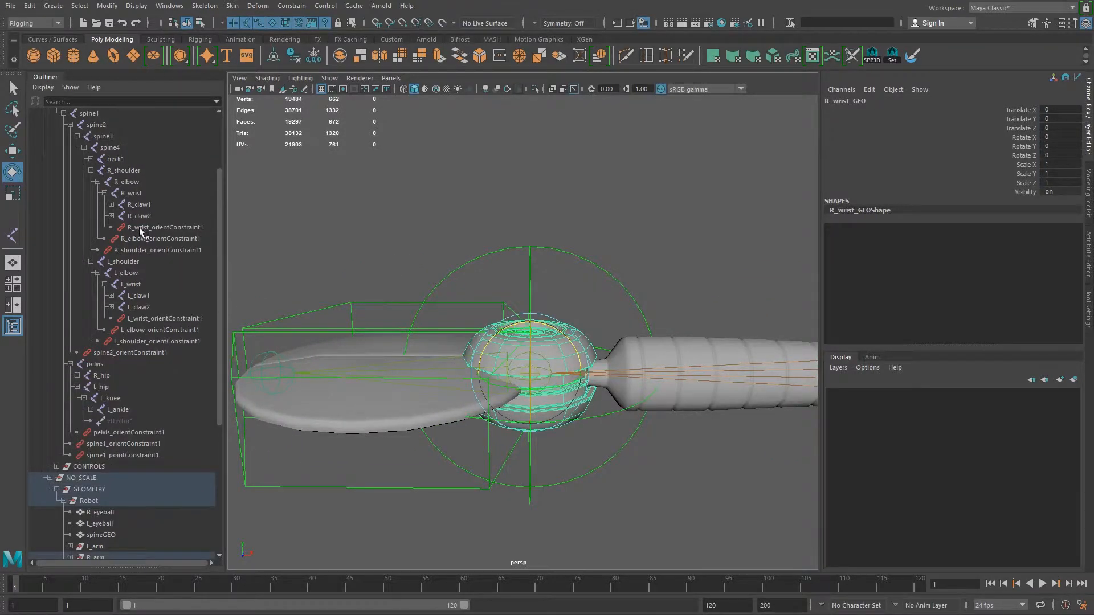
left_click(131, 193)
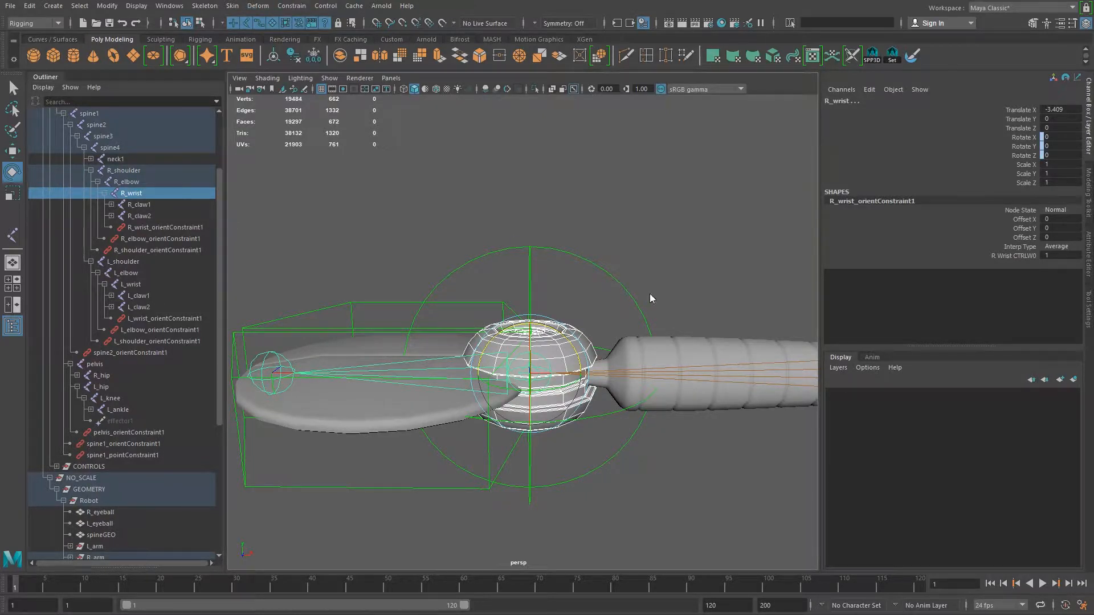
- Bind R_clipper2 to the R_claw1 joint and the other right claw half to R_claw2 with Bind Skin
middle_click_drag(622, 321, 598, 302, "alt")
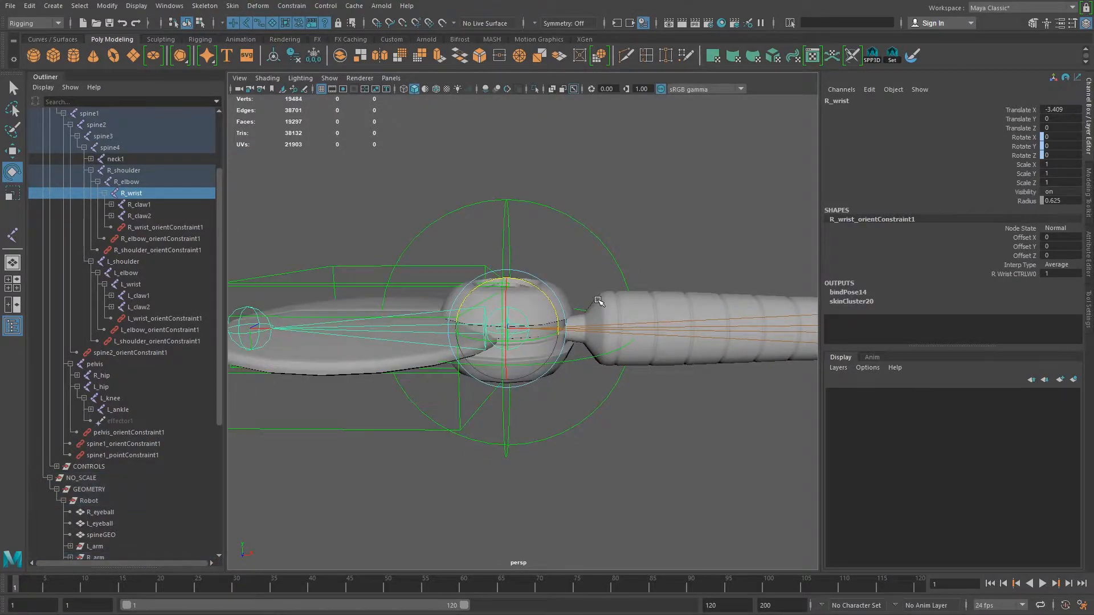
left_click_drag(599, 302, 536, 319, "alt")
left_click_drag(395, 391, 412, 357, "alt")
left_click(384, 347)
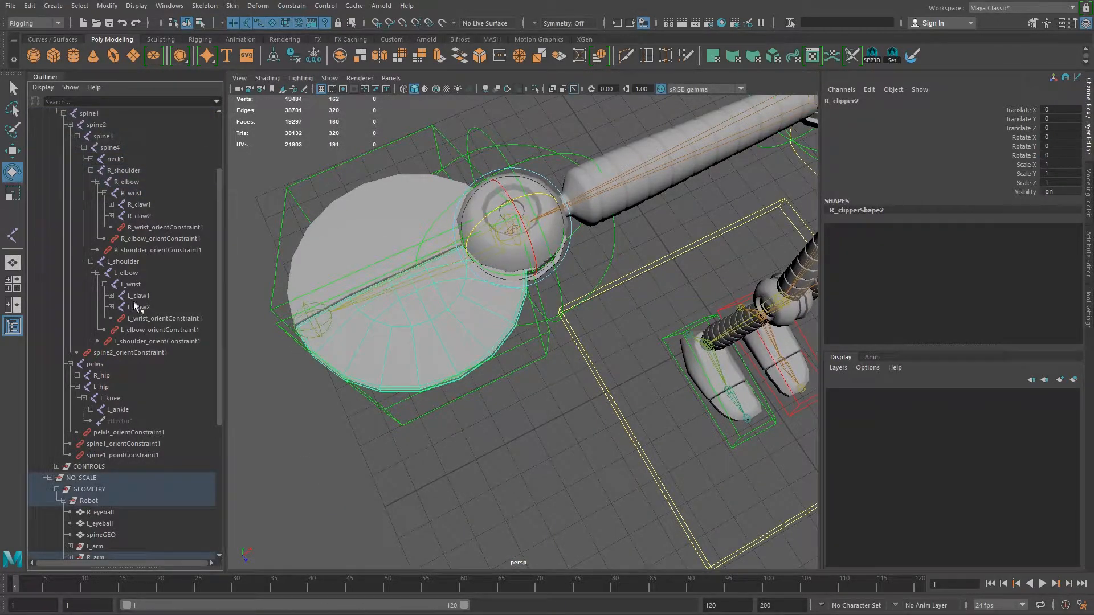
left_click(143, 205)
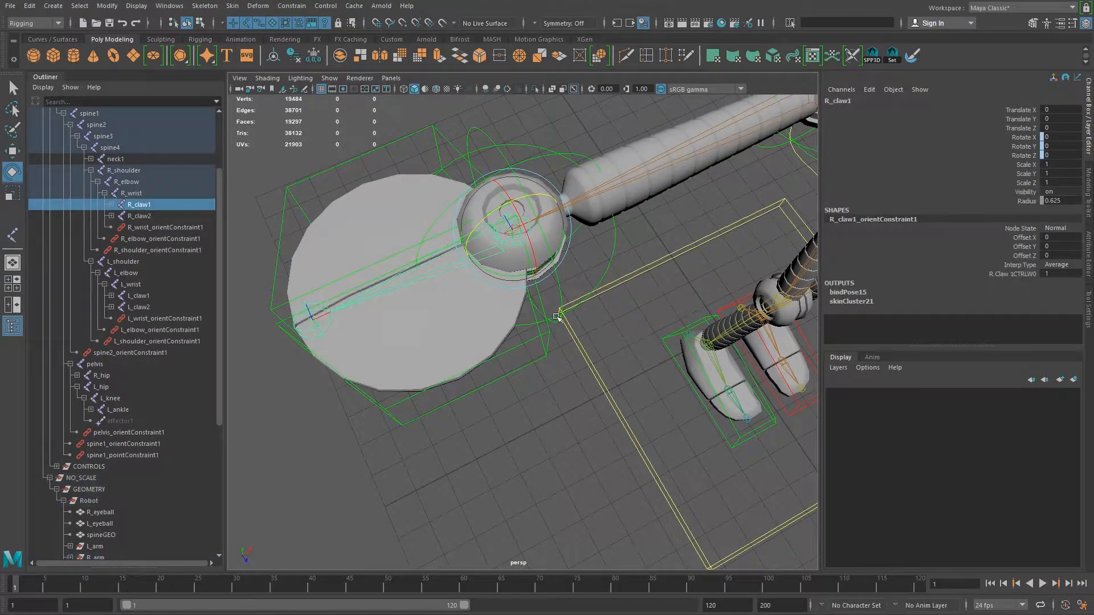
left_click(358, 215)
left_click(139, 216)
- Test the right wrist binding by rotating R_wristCTRL, and undo the rotation
right_click_drag(611, 298, 563, 313, "alt")
left_click_drag(563, 314, 593, 301, "alt")
left_click(593, 300)
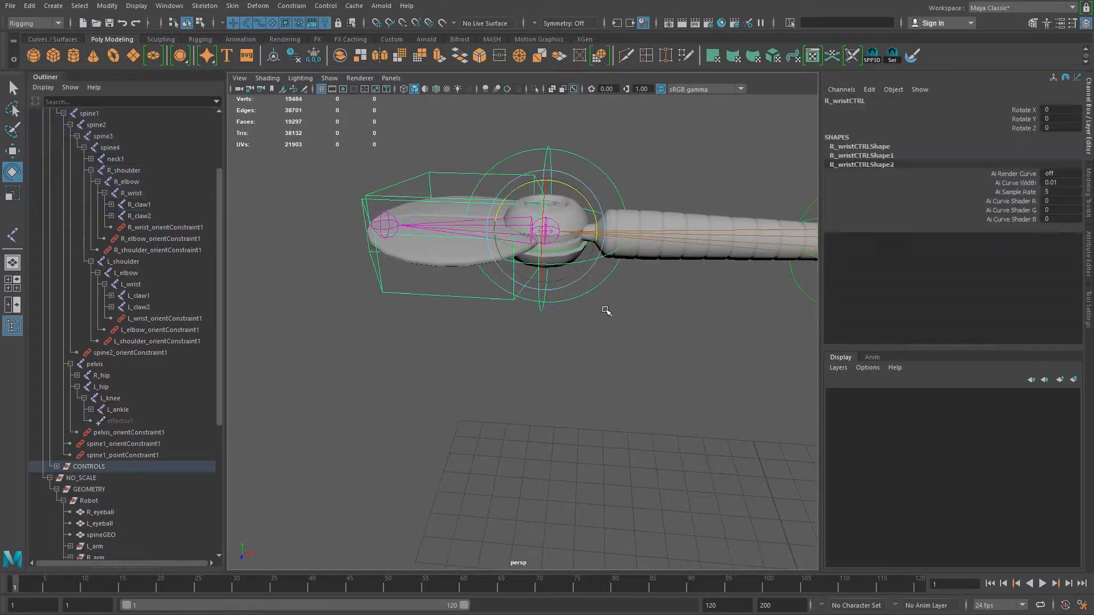
mouse_move(576, 215)
left_mouse_down()
mouse_move(561, 258)
mouse_move(571, 228)
left_mouse_up()
key("ctrl+z")
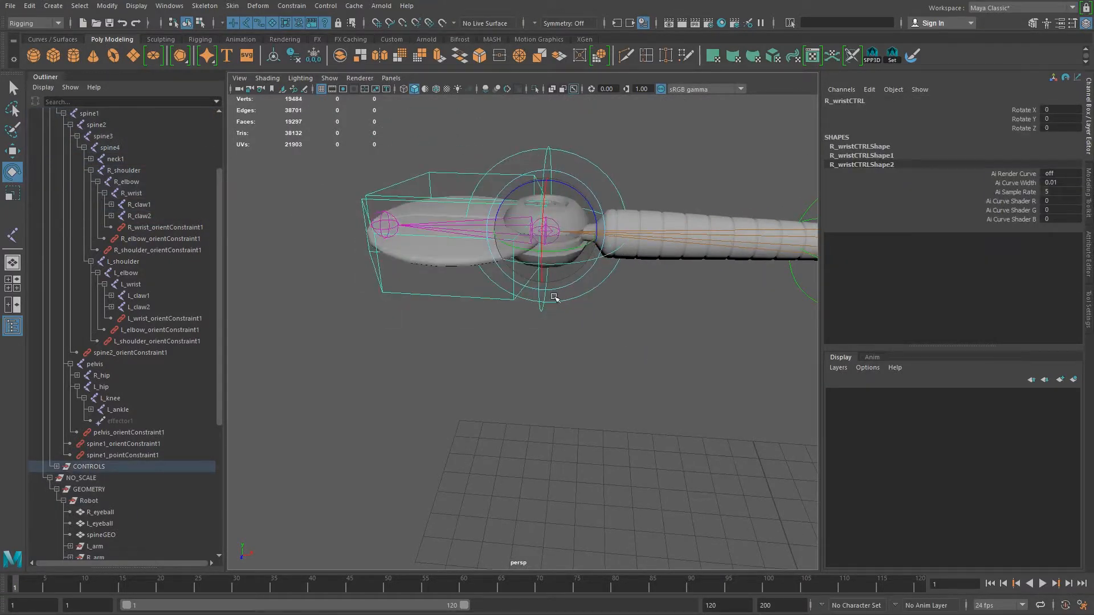
- Test the right claw bindings by rotating R_claw1CTRL and R_claw2CTRL, undoing each rotation
left_click_drag(555, 295, 560, 322, "alt")
left_click_drag(440, 335, 482, 375)
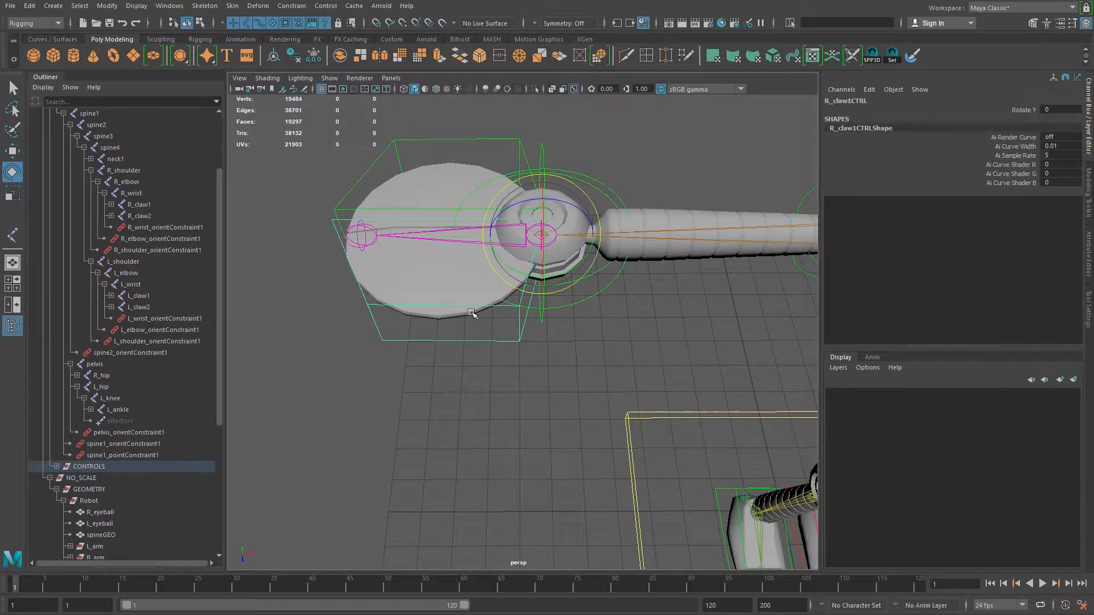
mouse_move(513, 270)
left_mouse_down()
mouse_move(562, 294)
mouse_move(493, 255)
mouse_move(499, 262)
left_mouse_up()
key("ctrl+z")
left_click(393, 137)
key("ctrl+z")
- Test the right elbow binding by rotating R_elbowCTRL, and undo the rotation
middle_click_drag(650, 292, 459, 372, "alt")
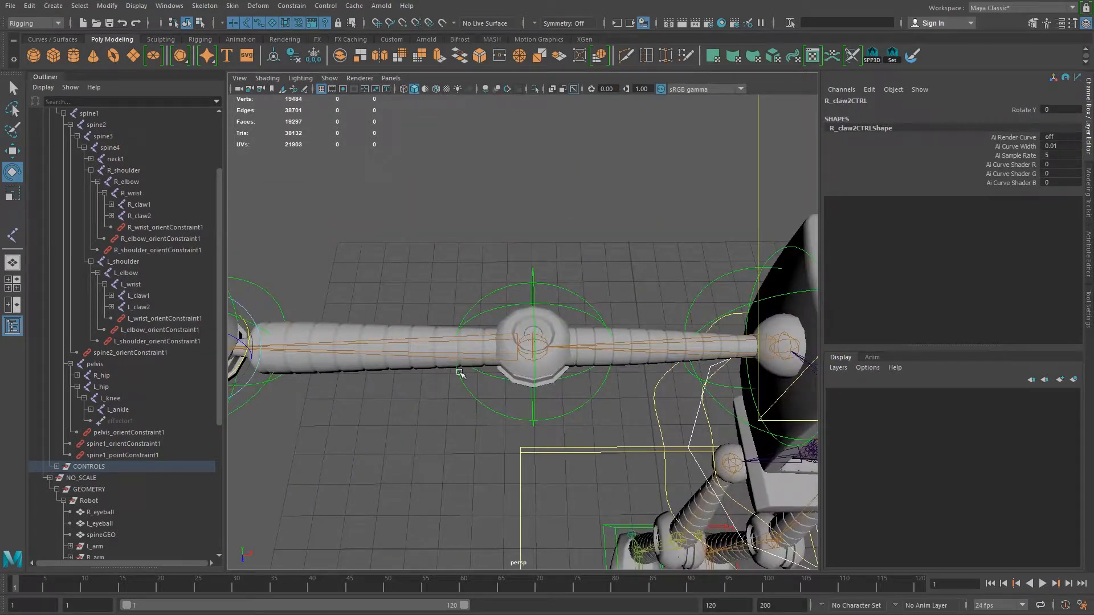
left_click(549, 418)
left_click_drag(511, 387, 566, 412)
key("ctrl+z")
- Test the right shoulder binding by rotating R_shoulderCTRL, and undo the rotation
middle_click_drag(585, 398, 486, 390, "alt")
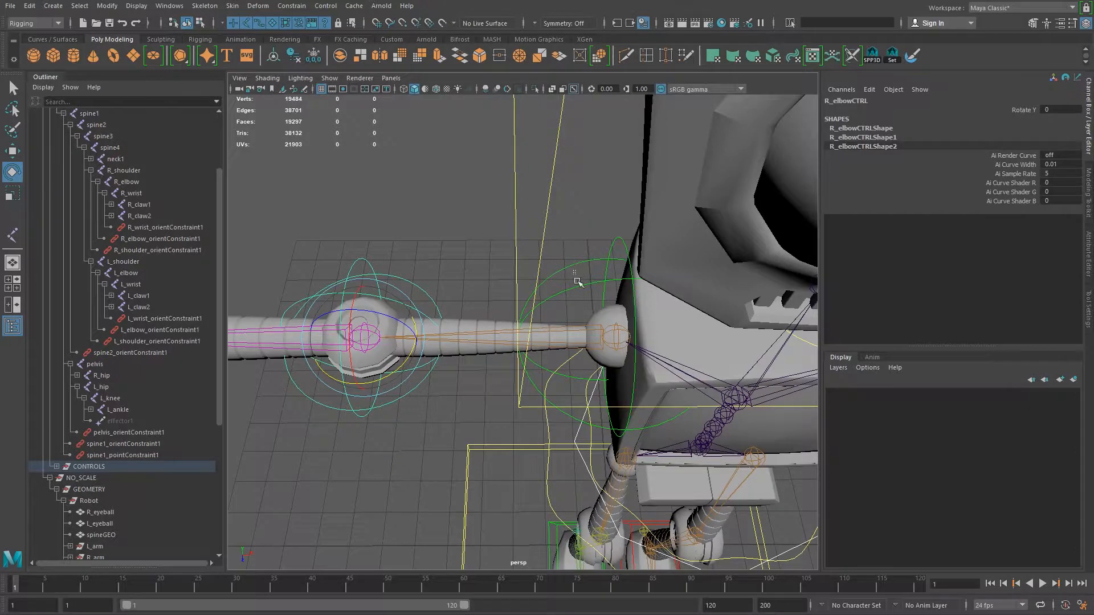
left_click(579, 281)
left_click_drag(629, 333, 578, 330, "alt")
key("ctrl+z")
- Expand the TV group and select all its meshes, from pCylinder12 through polySurface37
scroll(653, 362, "down", 6)
left_click_drag(653, 361, 635, 394, "alt")
middle_click_drag(635, 393, 593, 296, "alt")
left_click_drag(591, 295, 636, 348, "alt")
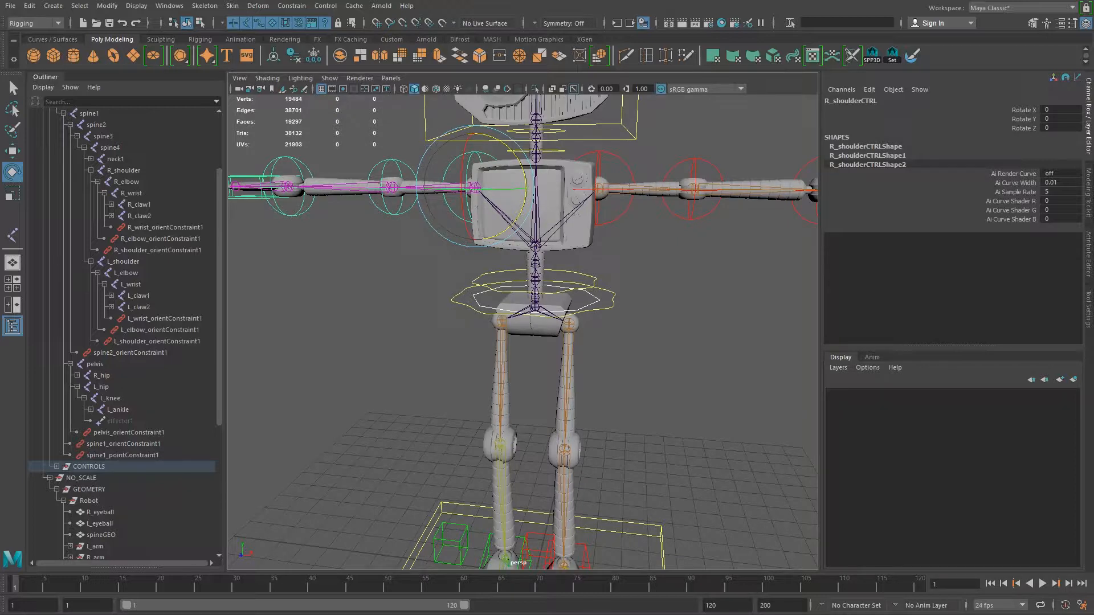
scroll(564, 288, "down", 1)
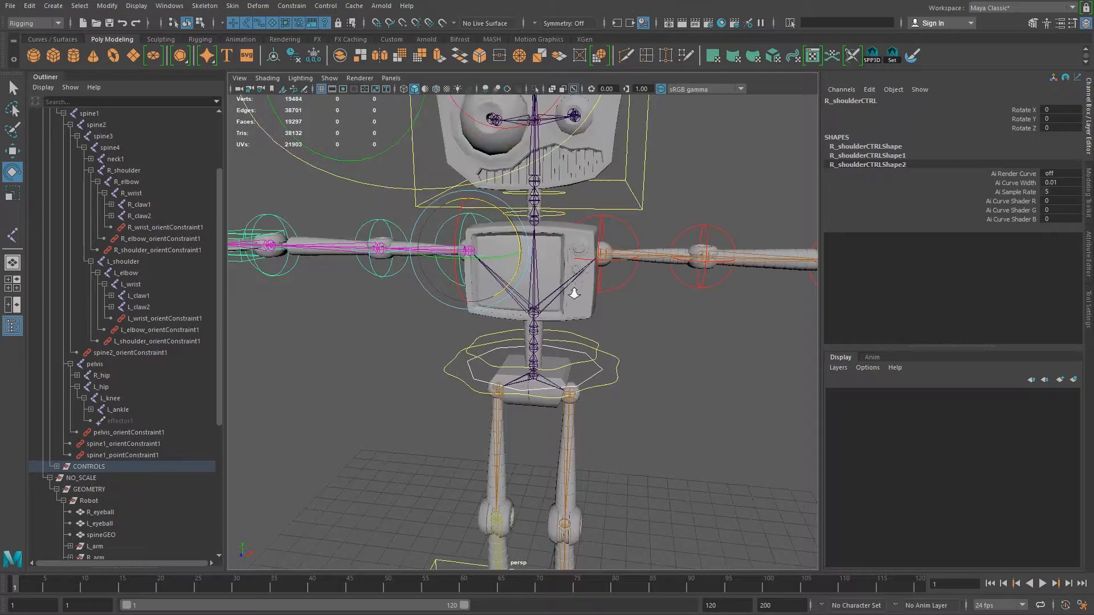
scroll(557, 293, "up", 5)
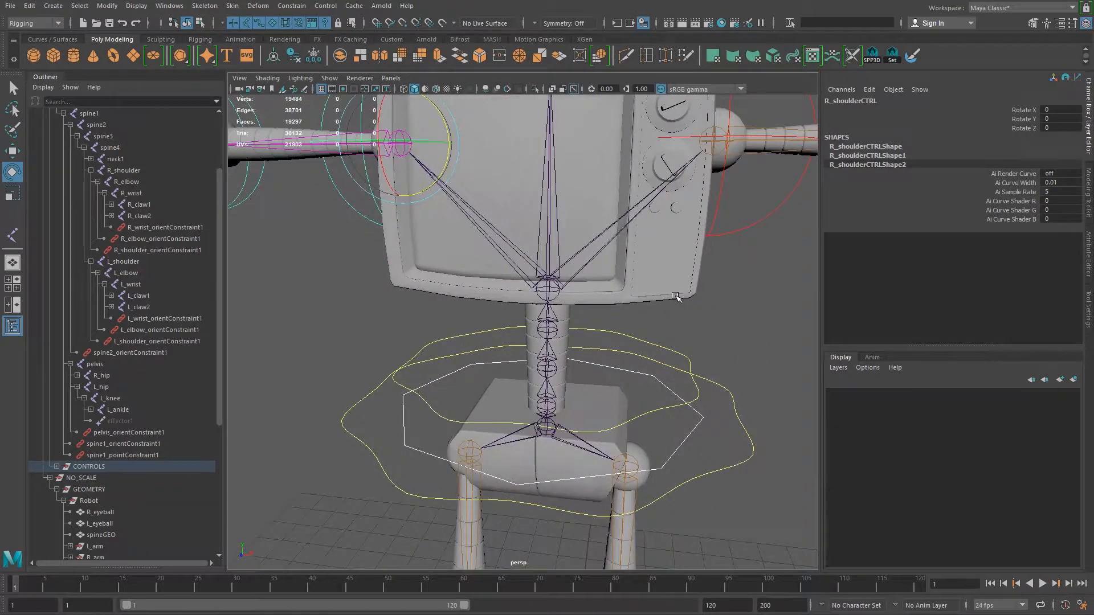
left_click(676, 297)
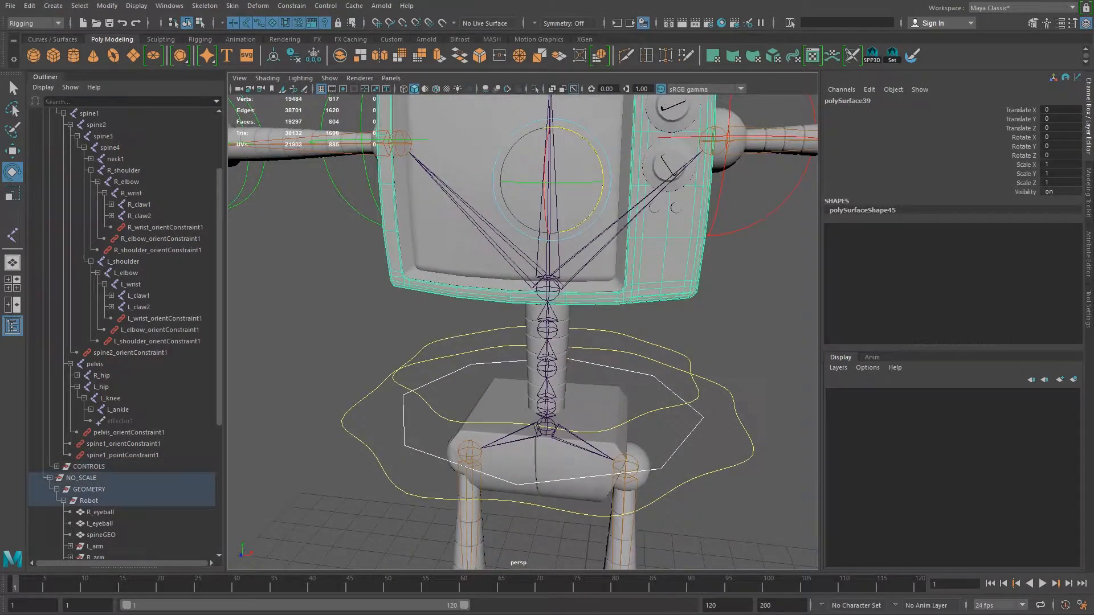
scroll(104, 456, "down", 6)
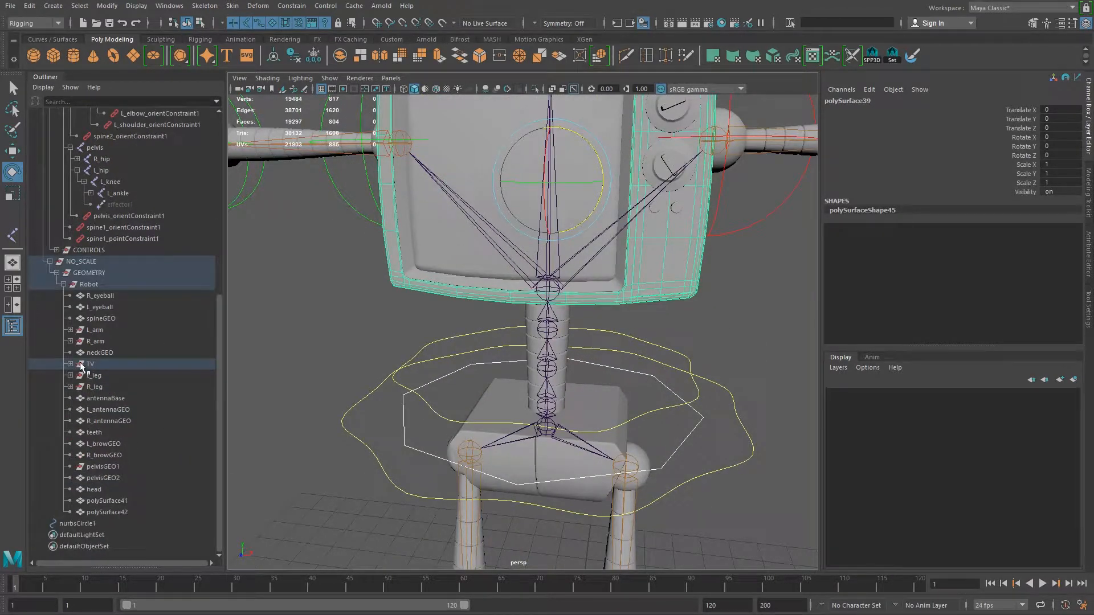
left_click(70, 364)
left_click(91, 364)
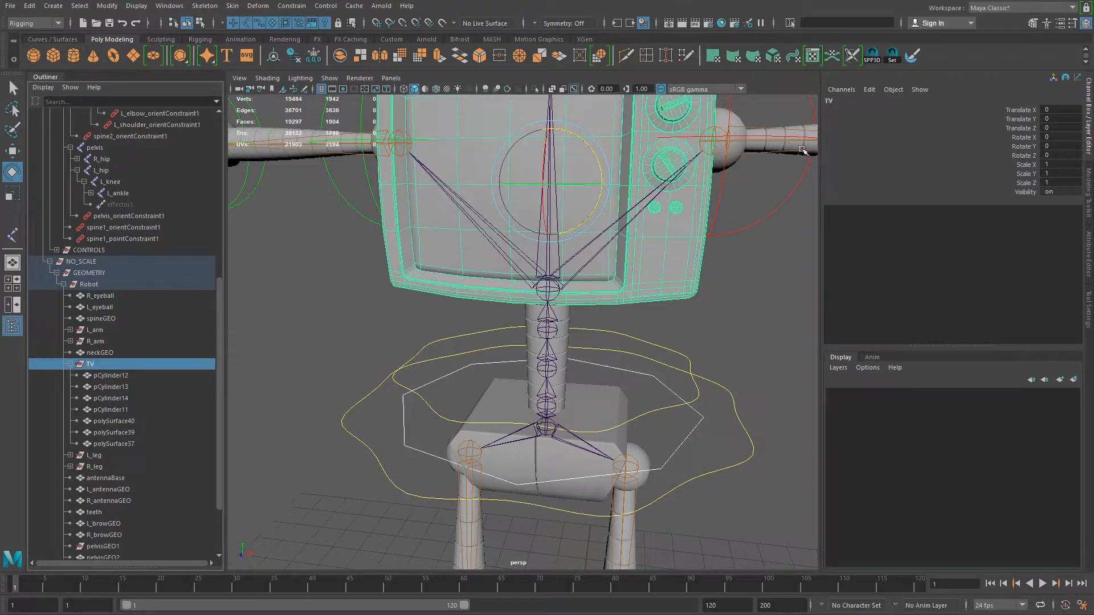
key("f")
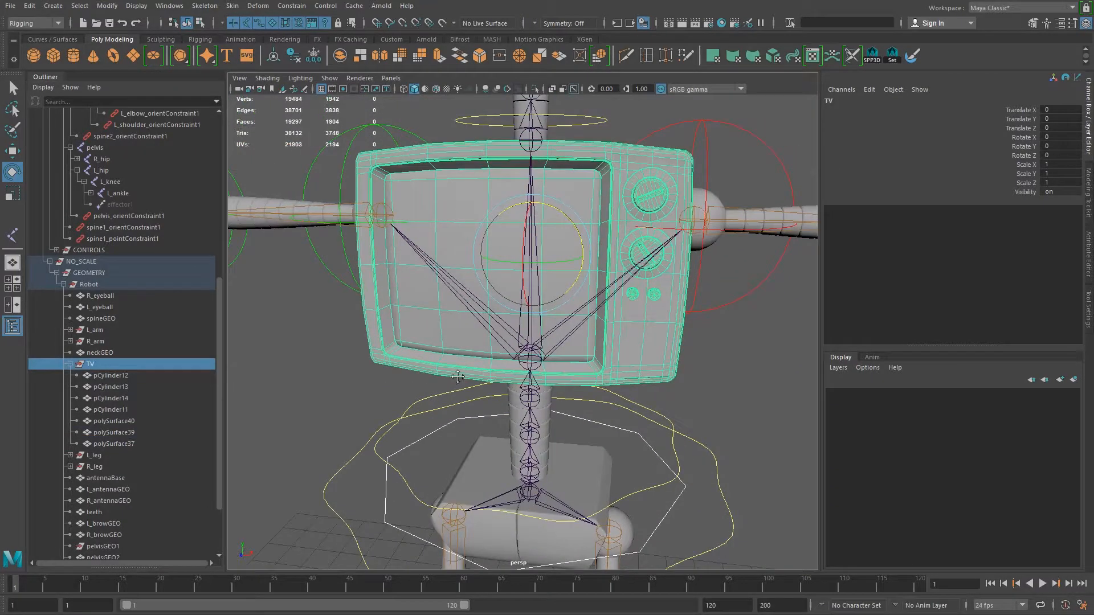
left_click_drag(120, 376, 129, 443)
- Add the spine4 joint to the selected TV meshes and bind them with Bind Skin
left_click_drag(552, 298, 587, 355, "alt")
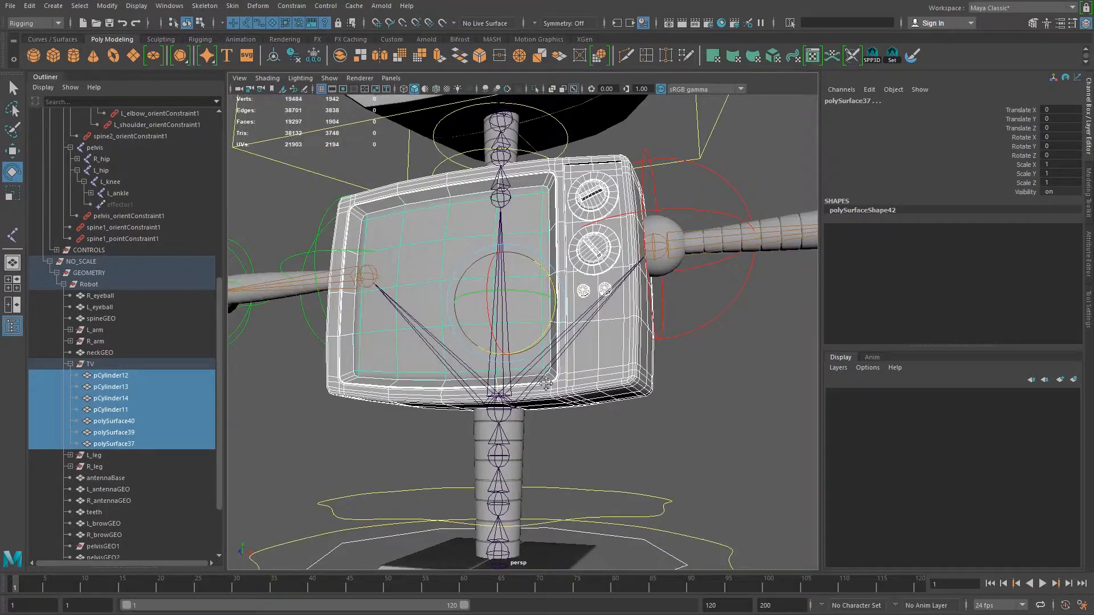
right_click_drag(587, 355, 616, 453, "alt")
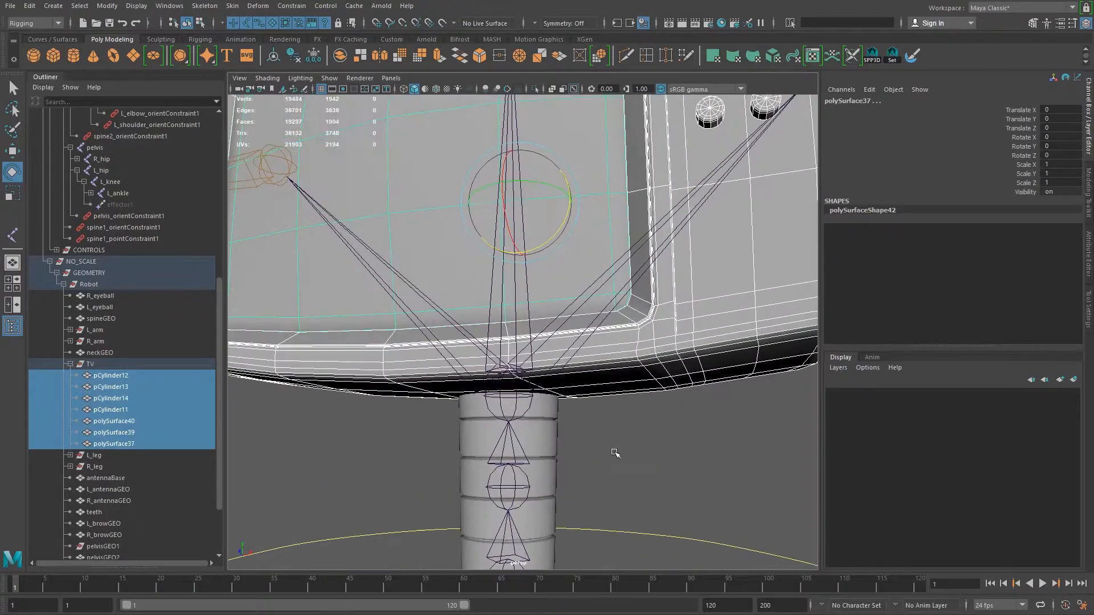
left_click(515, 403, "shift")
left_click(515, 402, "shift")
left_click(517, 392, "shift")
scroll(542, 378, "down", 6)
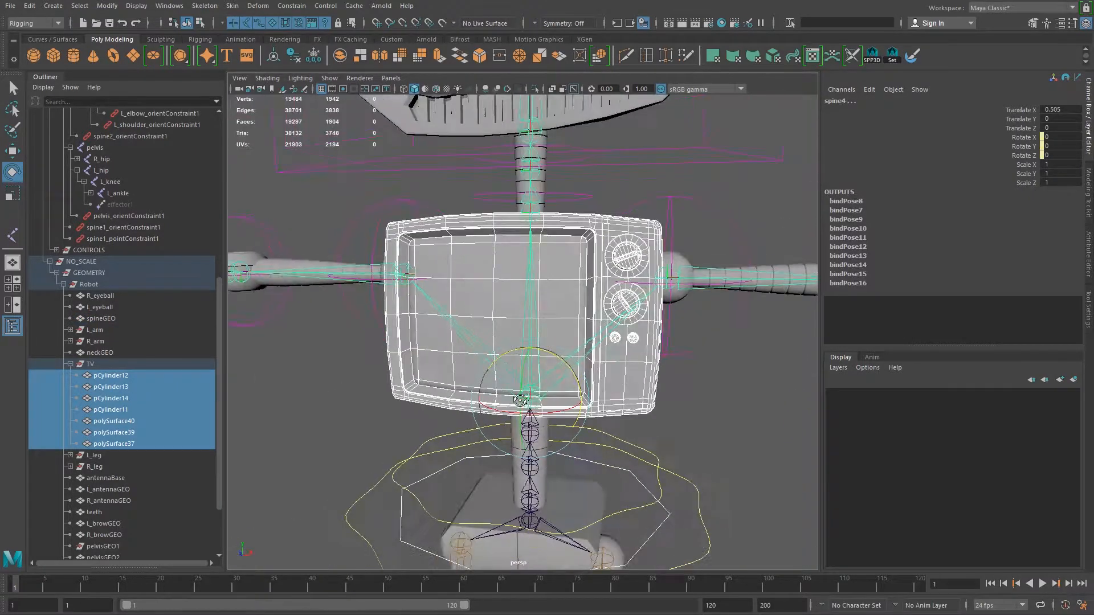
middle_click_drag(680, 278, 669, 309, "alt")
scroll(694, 300, "down", 2)
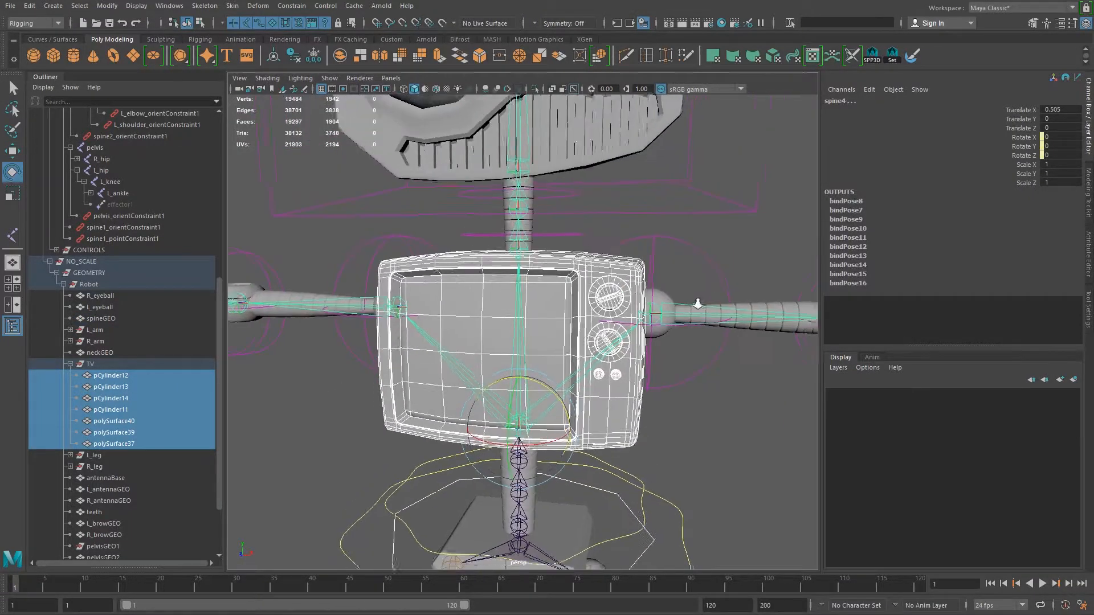
left_click(238, 7)
left_click(257, 35)
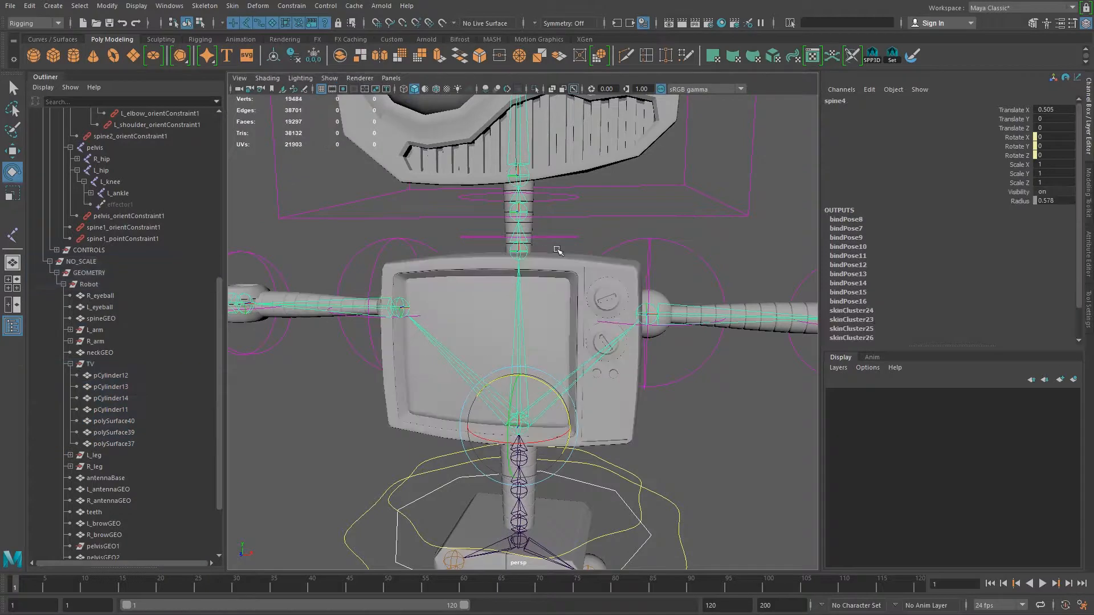
- Select the R_eyeball mesh together with the R_eyeCenter joint
scroll(577, 351, "down", 2)
scroll(578, 350, "down", 2)
middle_click_drag(566, 362, 571, 391, "alt")
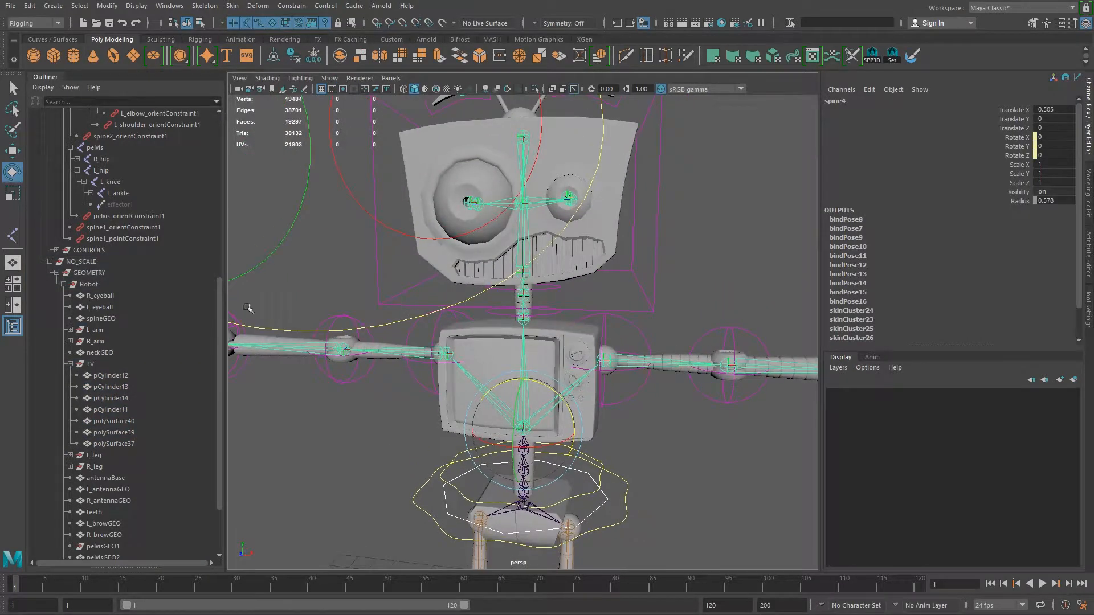
left_click_drag(744, 214, 562, 310, "alt")
scroll(521, 292, "up", 3)
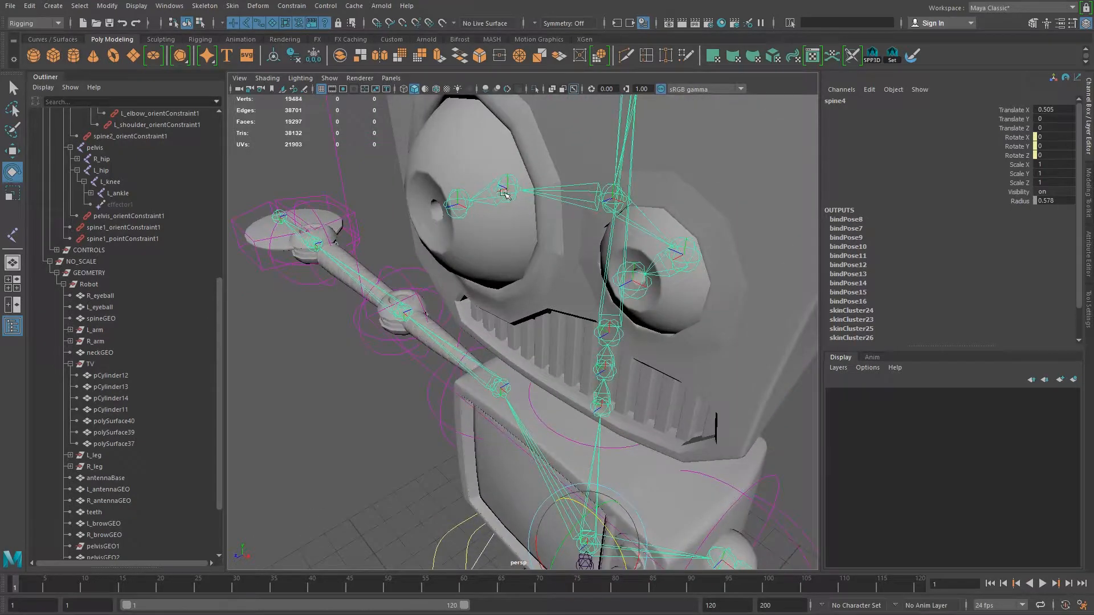
left_click(266, 81)
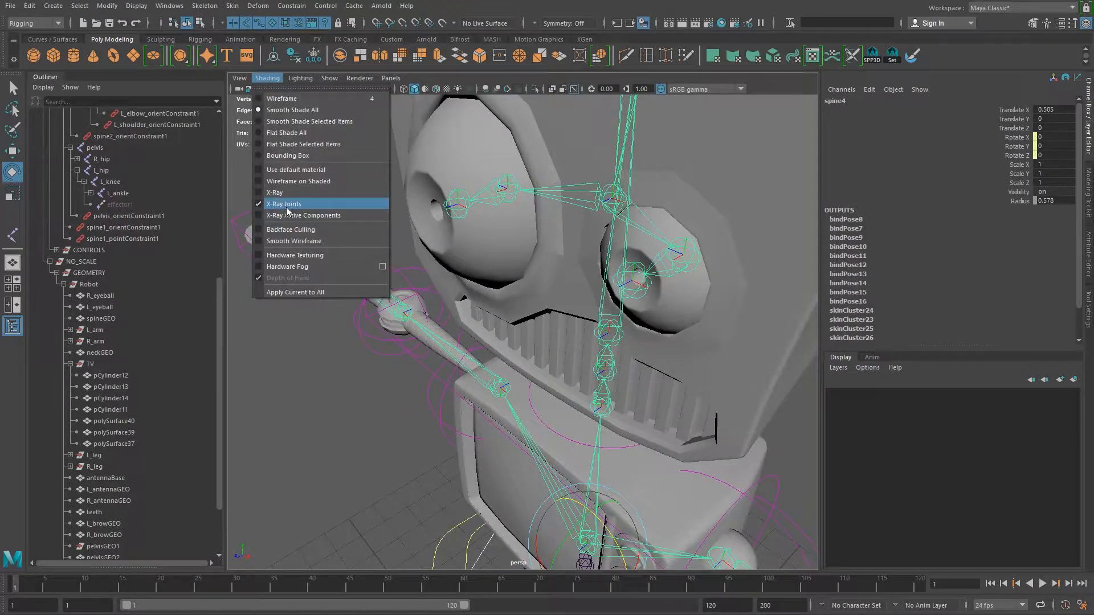
left_click(471, 233)
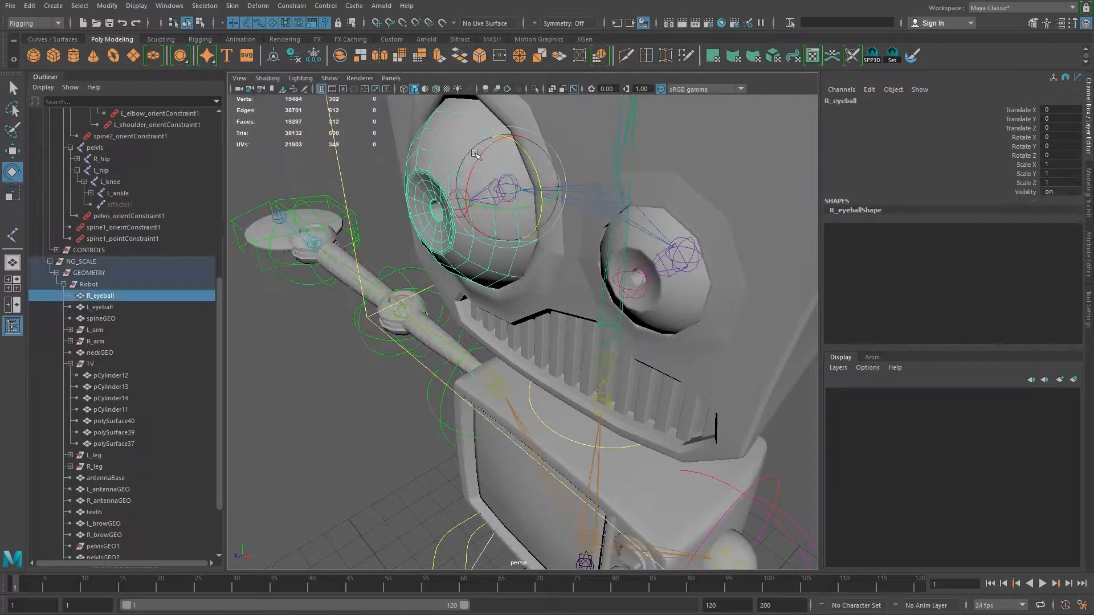
key("q")
left_click(512, 198)
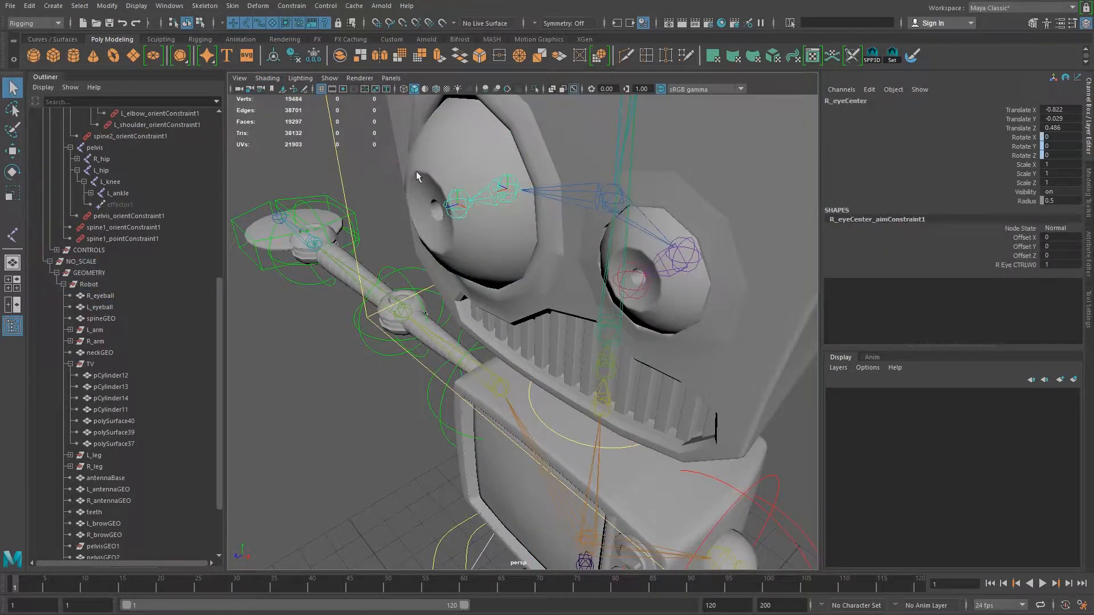
left_click(415, 179)
- Save the scene, accepting the student version notice, and bind R_eyeball to R_eyeCenter with Bind Skin
key("ctrl+s")
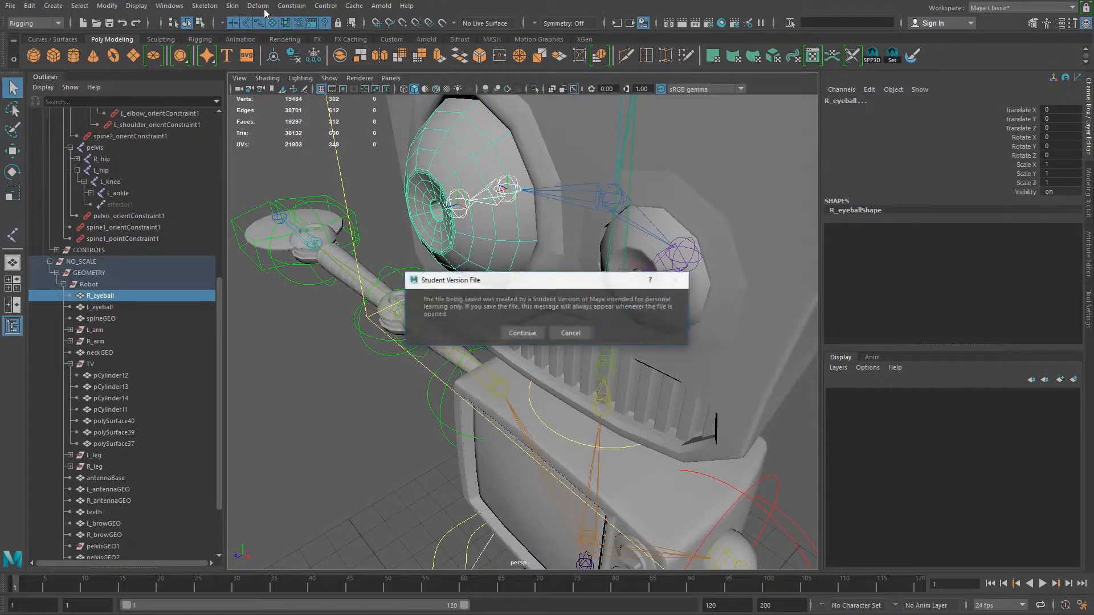
left_click(571, 333)
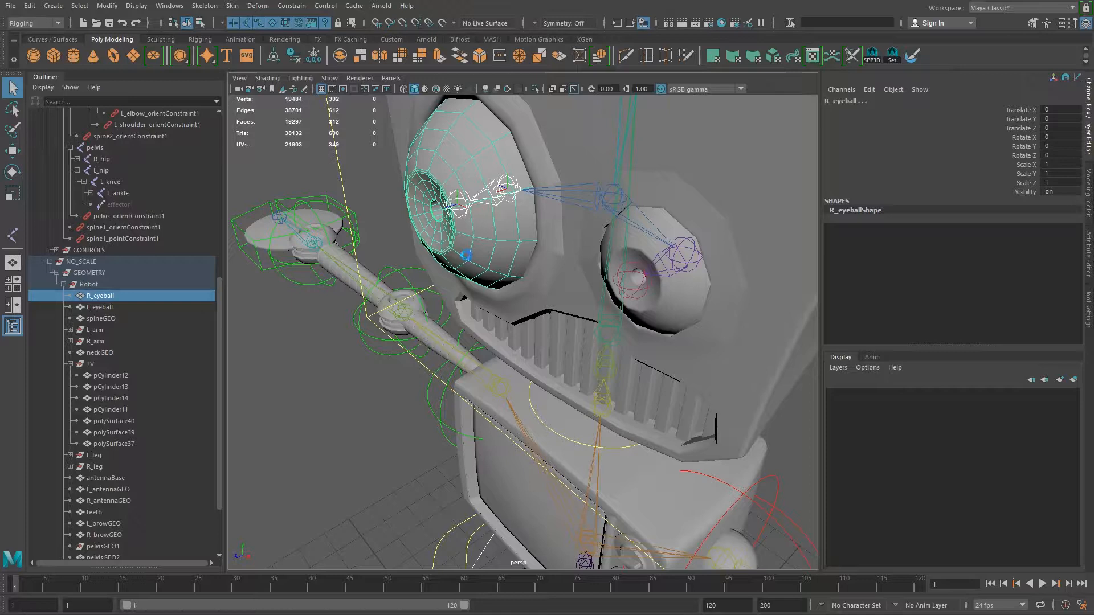
key("ctrl+s")
left_click(528, 336)
left_click(233, 6)
left_click(248, 37)
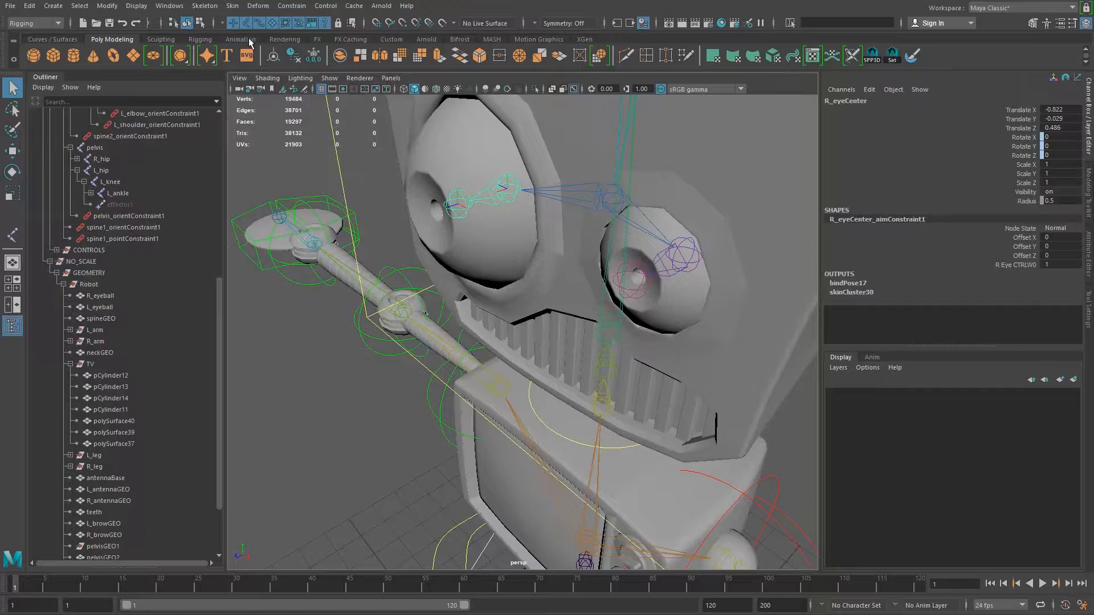
- Select L_eyeball with the L_eyeCenter joint and bind them with Bind Skin
left_click(660, 333)
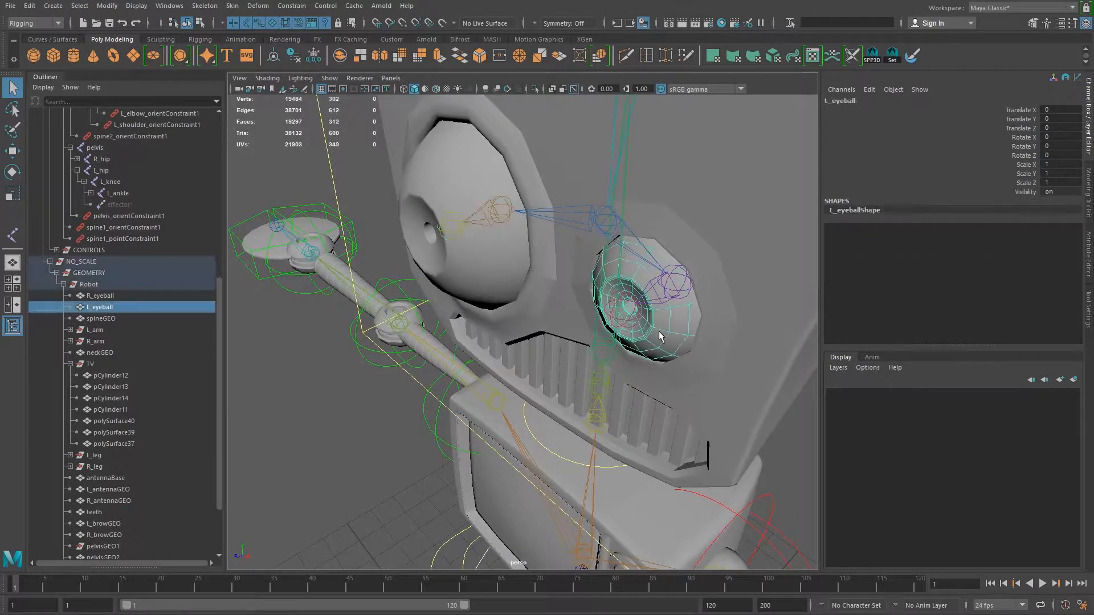
left_click(687, 294, "shift")
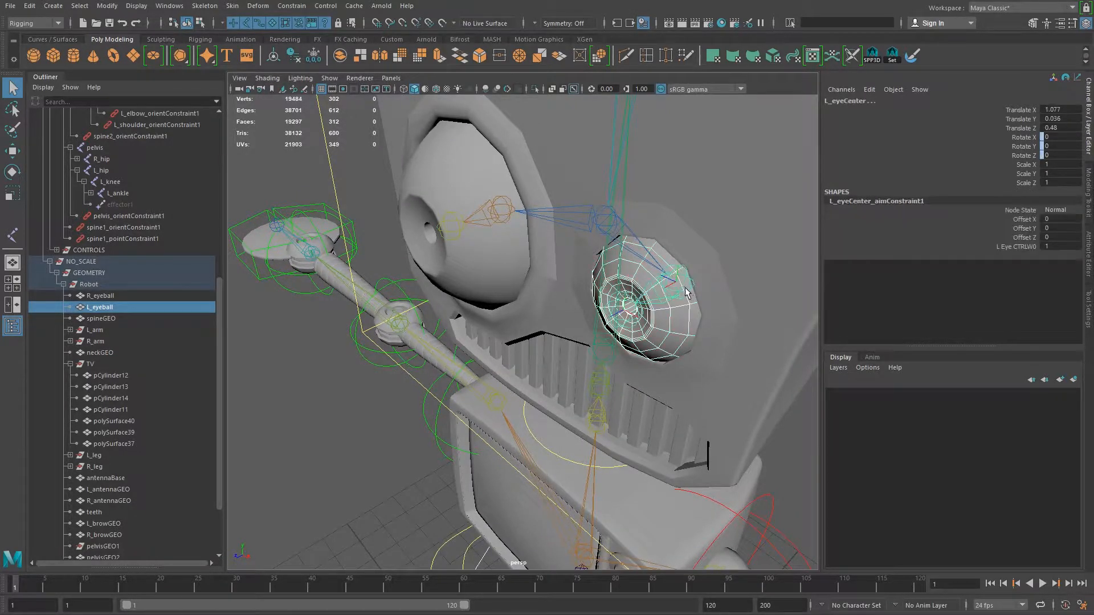
key("g")
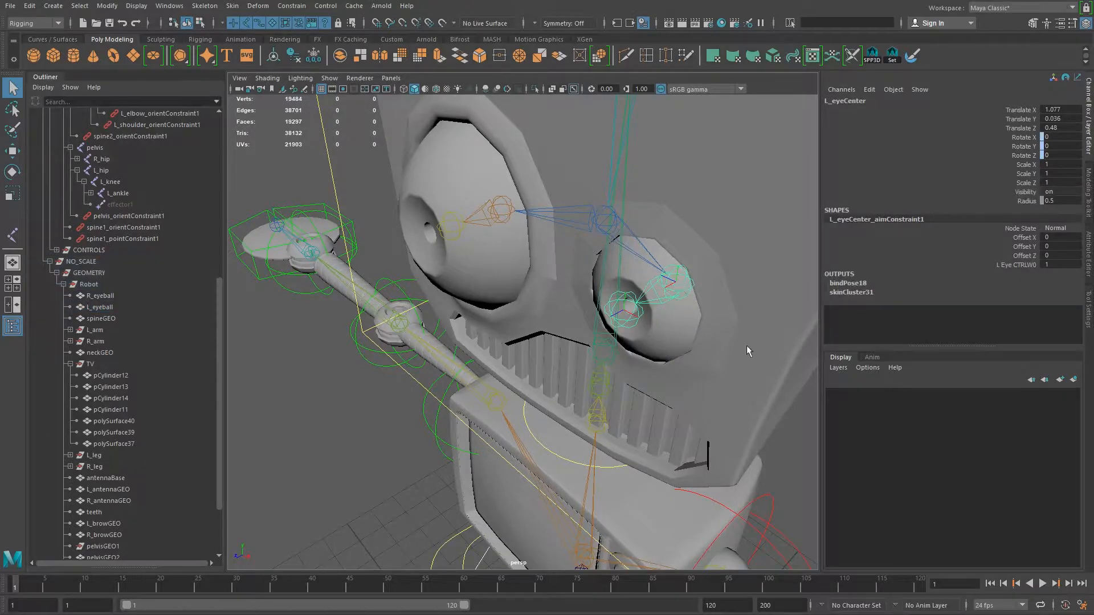
- Test both eyeball bindings by moving eyeCTRL_MASTER, and undo the move
right_click_drag(749, 351, 593, 287, "alt")
left_click_drag(593, 287, 569, 280, "alt")
right_click_drag(570, 279, 399, 438, "alt")
left_click(446, 481)
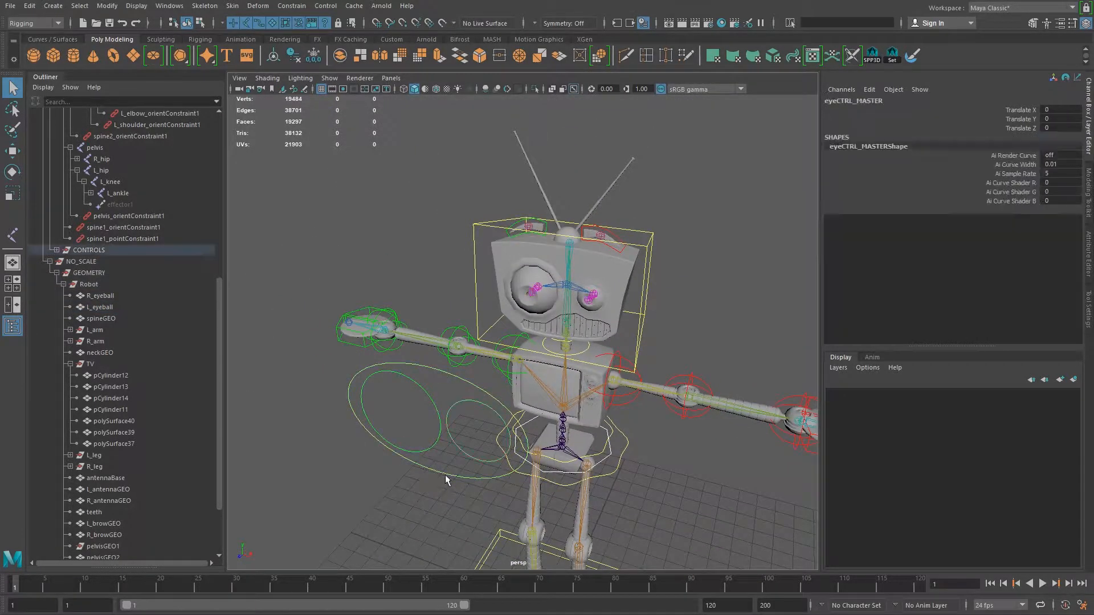
key("w")
left_click_drag(433, 422, 403, 435)
key("ctrl+z")
- Select the head mesh with the head joint at the top of the neck and bind them with Bind Skin
right_click_drag(402, 434, 652, 384, "alt")
left_click_drag(652, 384, 557, 374, "alt")
middle_click_drag(559, 373, 416, 349, "alt")
right_click_drag(416, 348, 535, 366, "alt")
left_click_drag(535, 367, 589, 504, "alt")
left_click(608, 434)
left_click_drag(728, 476, 366, 403, "alt")
left_click_drag(443, 489, 527, 386, "alt")
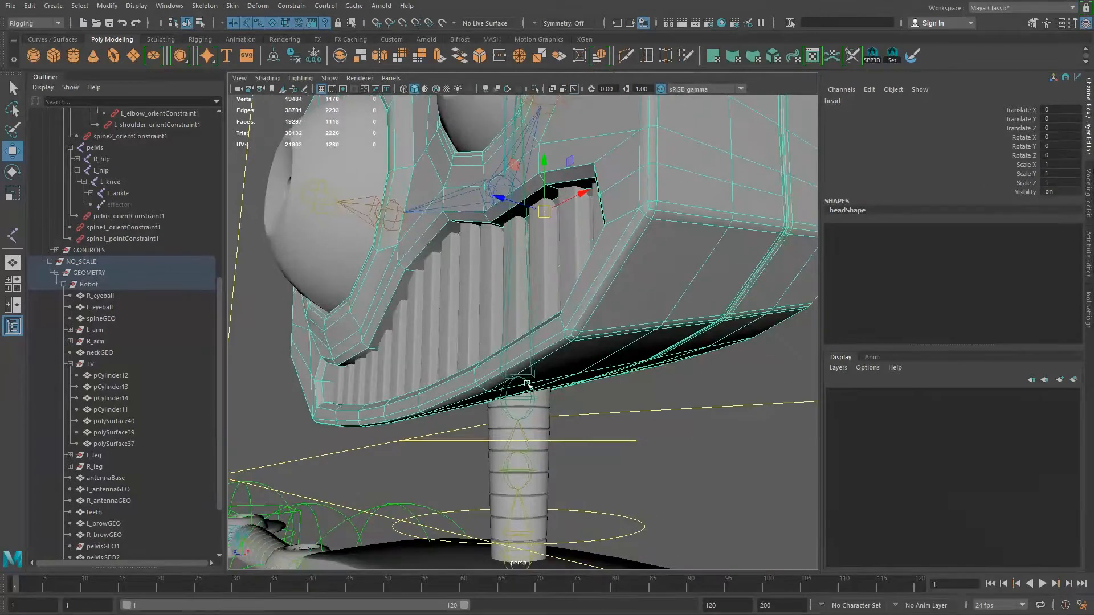
left_click(534, 370)
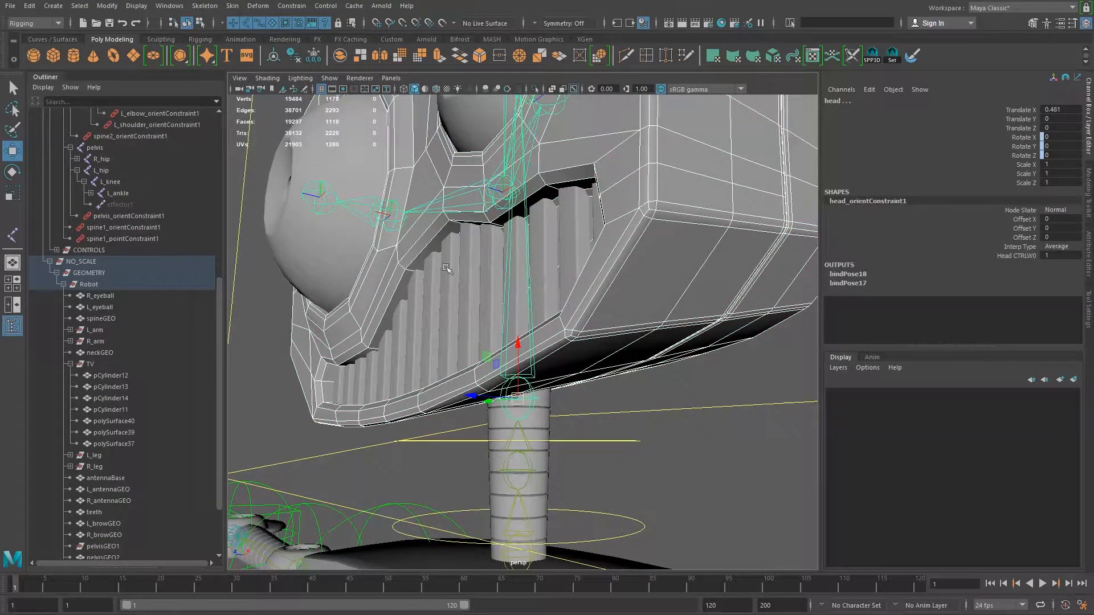
- Test the head binding by rotating headCTRL, and undo the rotation
left_click_drag(672, 415, 523, 326, "alt")
left_click(721, 395)
key("e")
key("ctrl+z")
- Select the teeth mesh with the head joint and bind them with Bind Skin
scroll(523, 327, "up", 5)
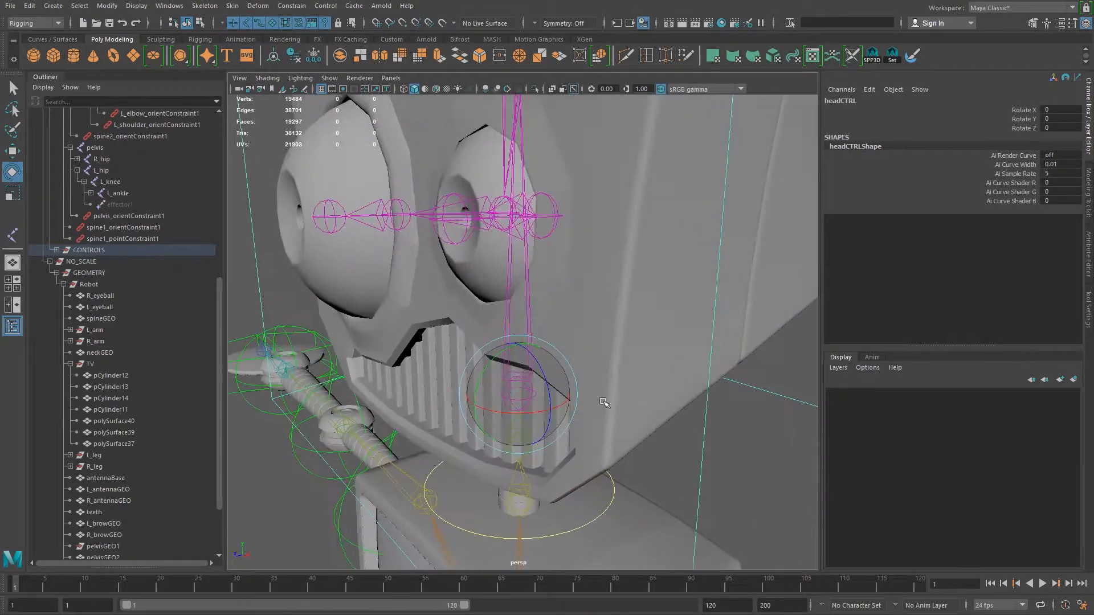
left_click(404, 414)
left_click_drag(482, 378, 479, 364, "alt")
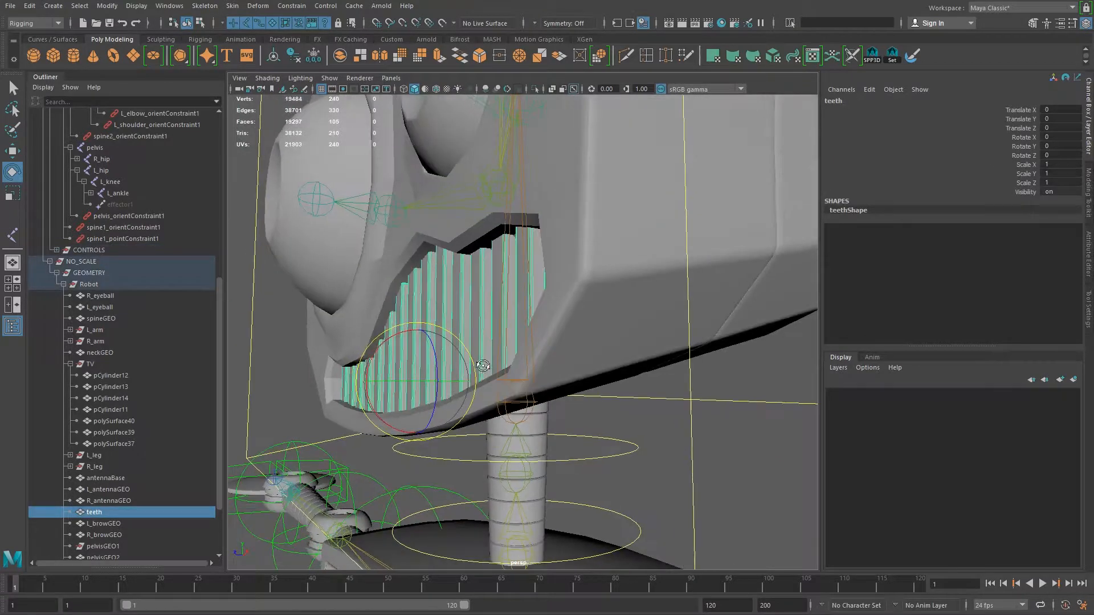
left_click(531, 409)
key("g")
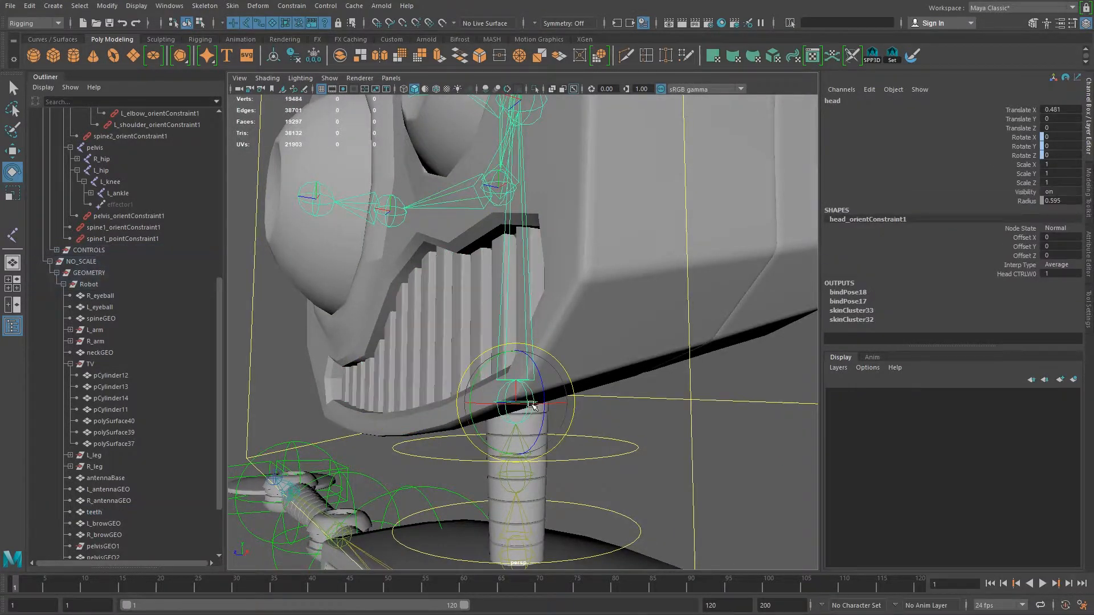
- Select the right brow mesh with the R_eyebrow joint and bind them with Bind Skin
right_click_drag(654, 386, 520, 344, "alt")
left_click_drag(519, 344, 673, 319, "alt")
middle_click_drag(641, 273, 664, 439, "alt")
right_click_drag(621, 365, 689, 422, "alt")
middle_click_drag(456, 351, 557, 323, "alt")
right_click_drag(556, 322, 598, 370, "alt")
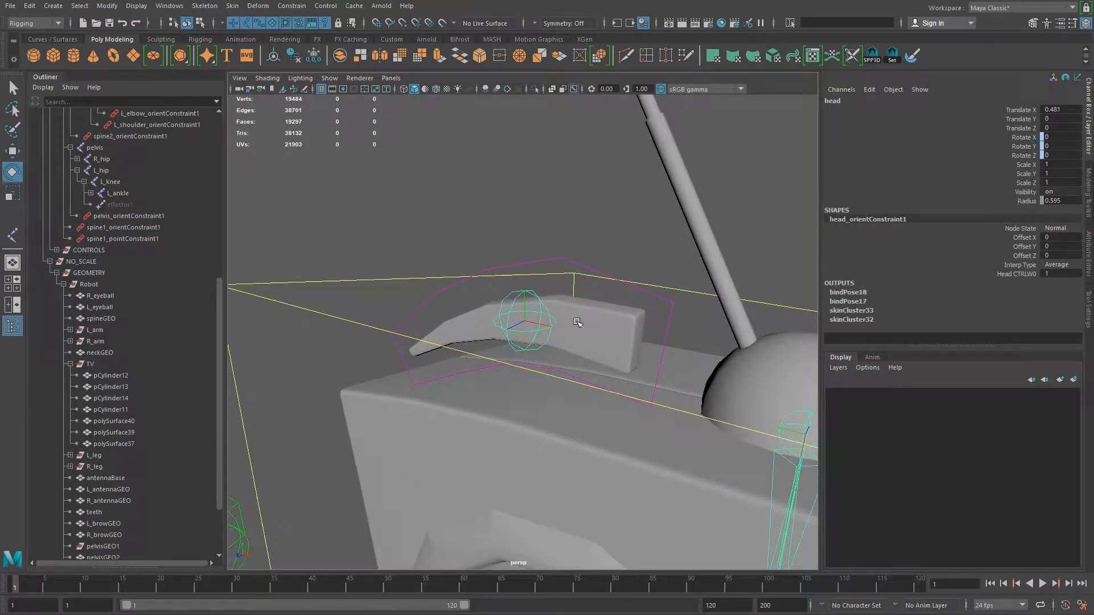
left_click(585, 311)
key("q")
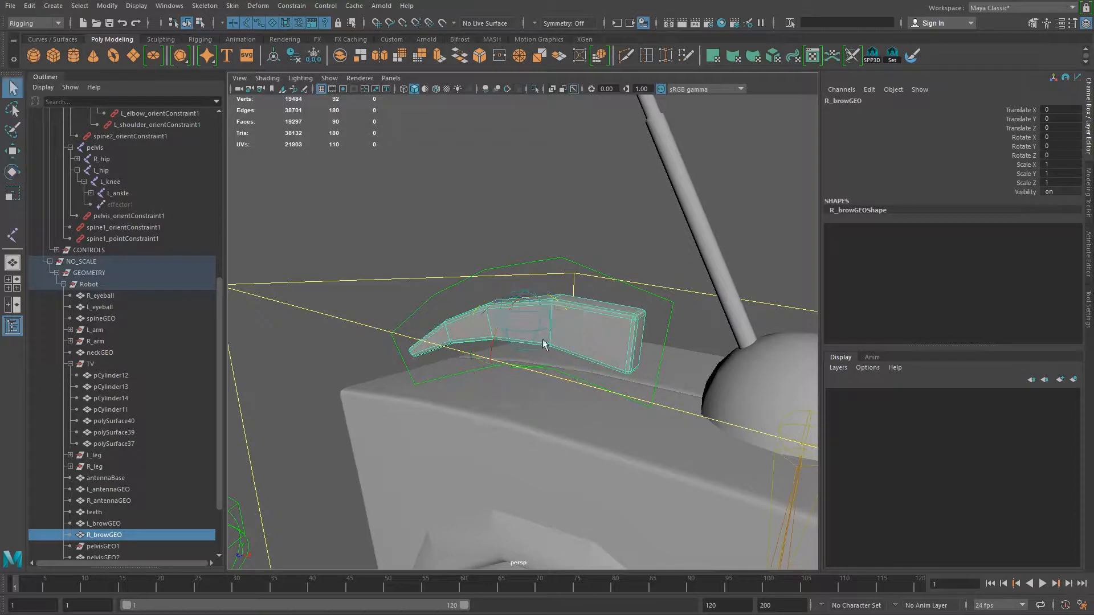
left_click(539, 350)
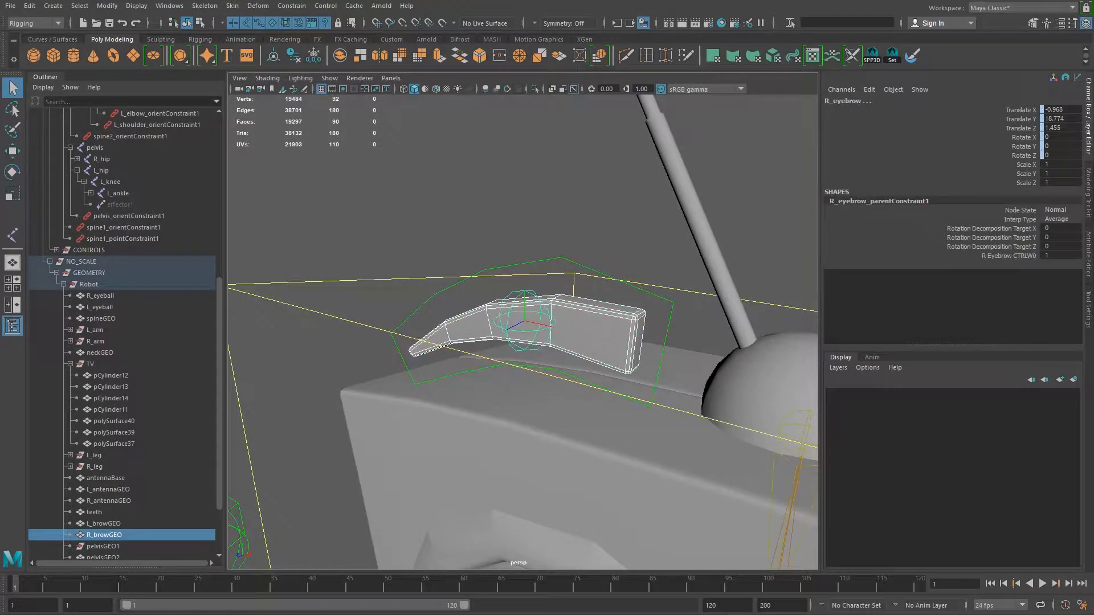
left_click(562, 328)
- Bind the left brow mesh to the L_eyebrow joint with Bind Skin
left_click_drag(668, 377, 631, 370, "alt")
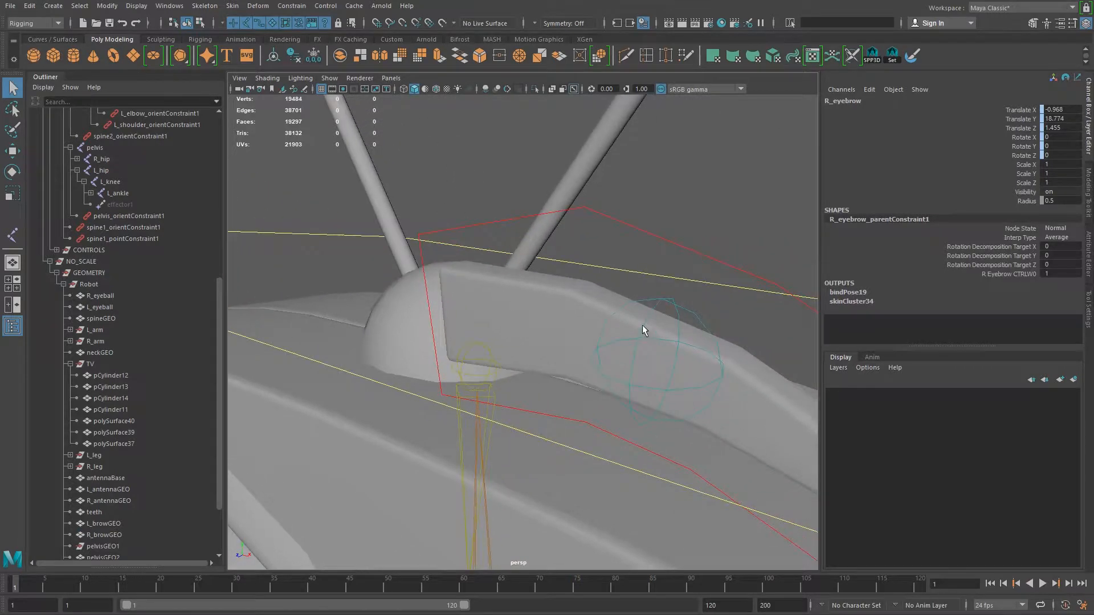
left_click(575, 340, "shift")
left_click(575, 339, "shift")
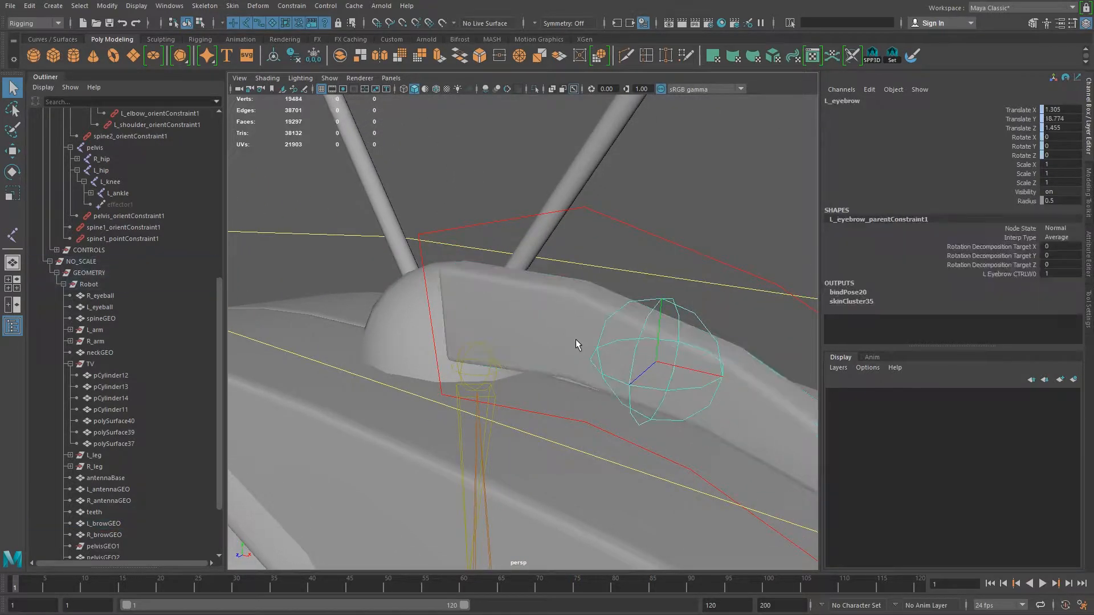
- Test the brow bindings with L_eyebrowCTRL and R_eyebrowCTRL, and undo the movement
scroll(616, 371, "down", 9)
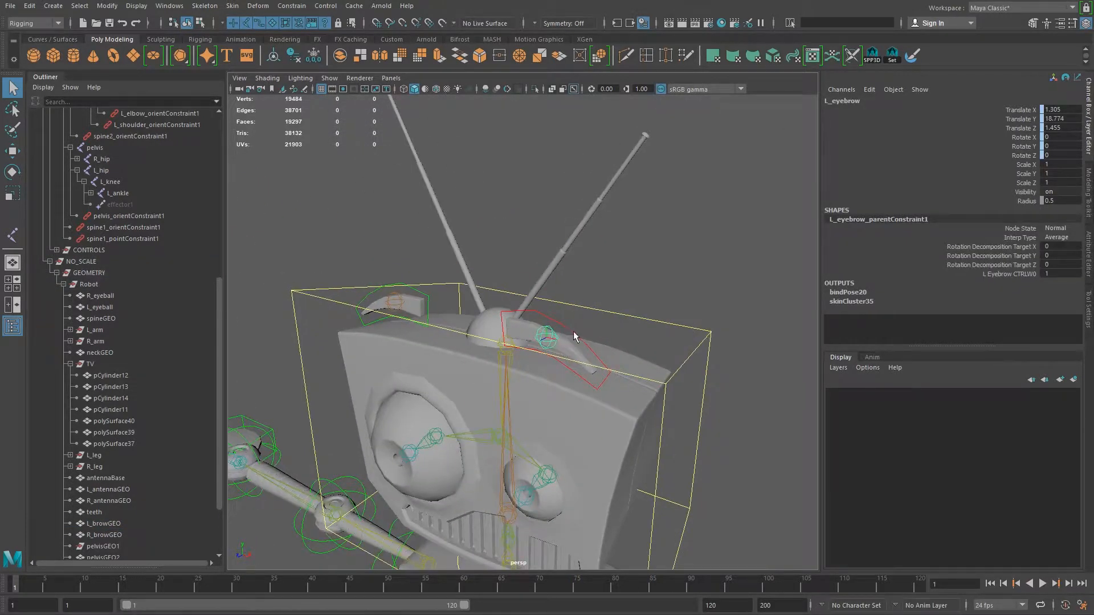
left_click(556, 342)
key("e")
key("w")
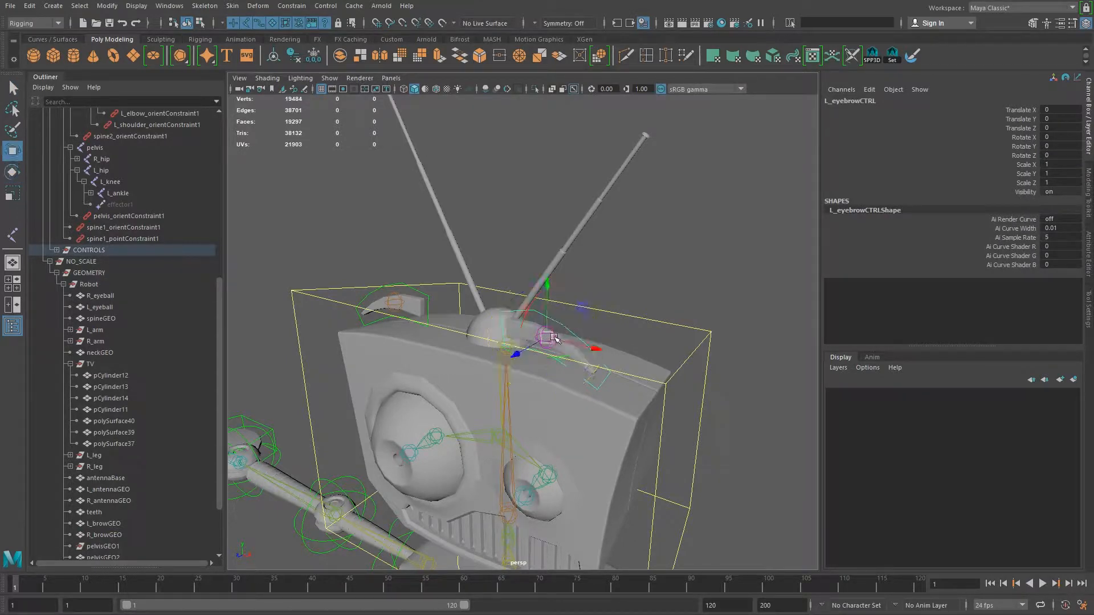
left_click(420, 308)
left_click_drag(394, 302, 424, 273)
key("ctrl+z")
- Select antennaBase, both antenna meshes and the skull joint at the top of the head, and bind them with Bind Skin
scroll(615, 370, "down", 4)
left_click_drag(615, 368, 573, 366, "alt")
scroll(551, 445, "up", 3)
mouse_move(504, 312)
left_mouse_down("alt")
mouse_move(541, 331)
mouse_move(515, 302)
left_mouse_up("alt")
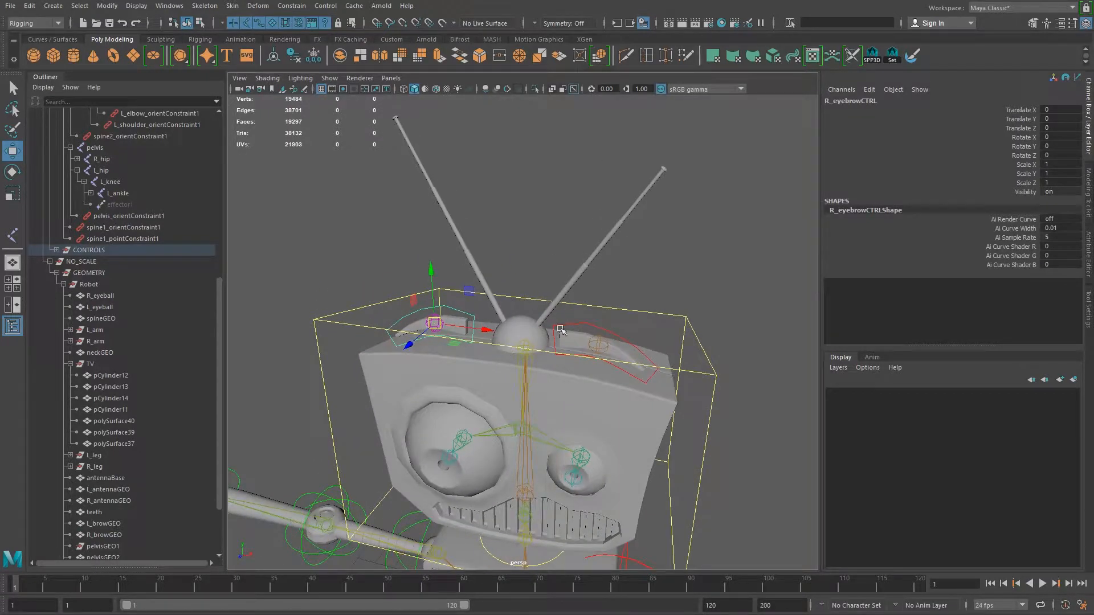
left_click(520, 323)
left_click(497, 302, "shift")
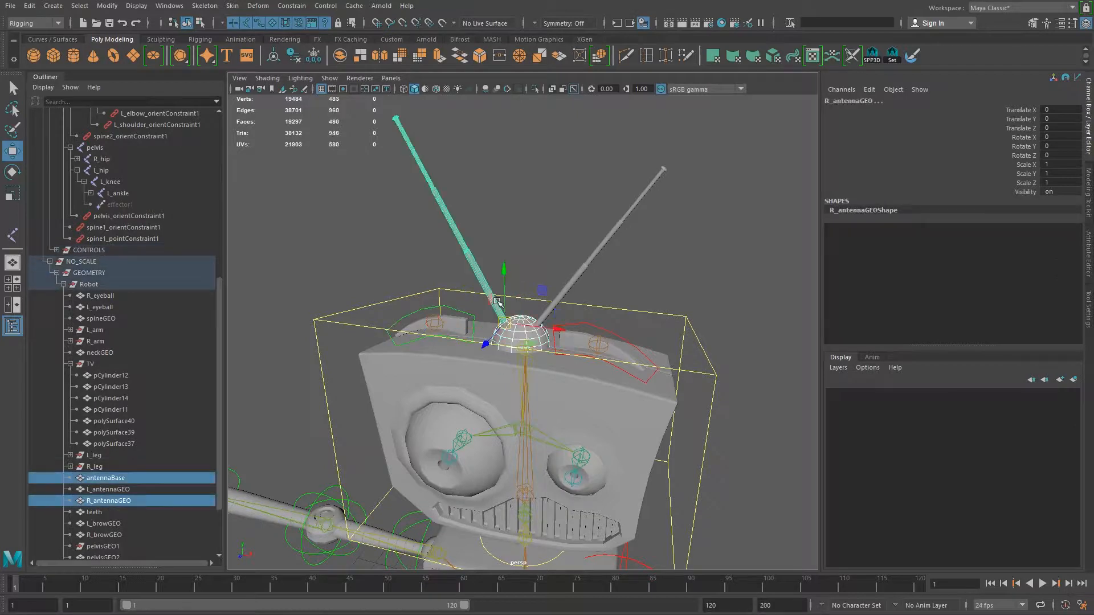
left_click(566, 292, "shift")
left_click_drag(562, 317, 463, 330, "alt")
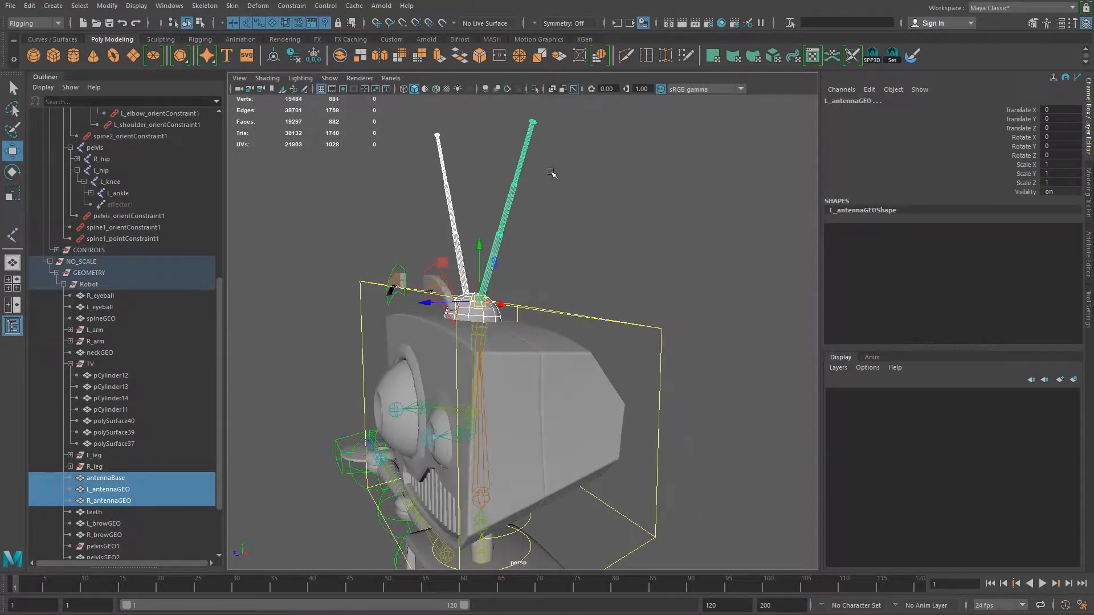
left_click_drag(536, 327, 482, 327, "alt")
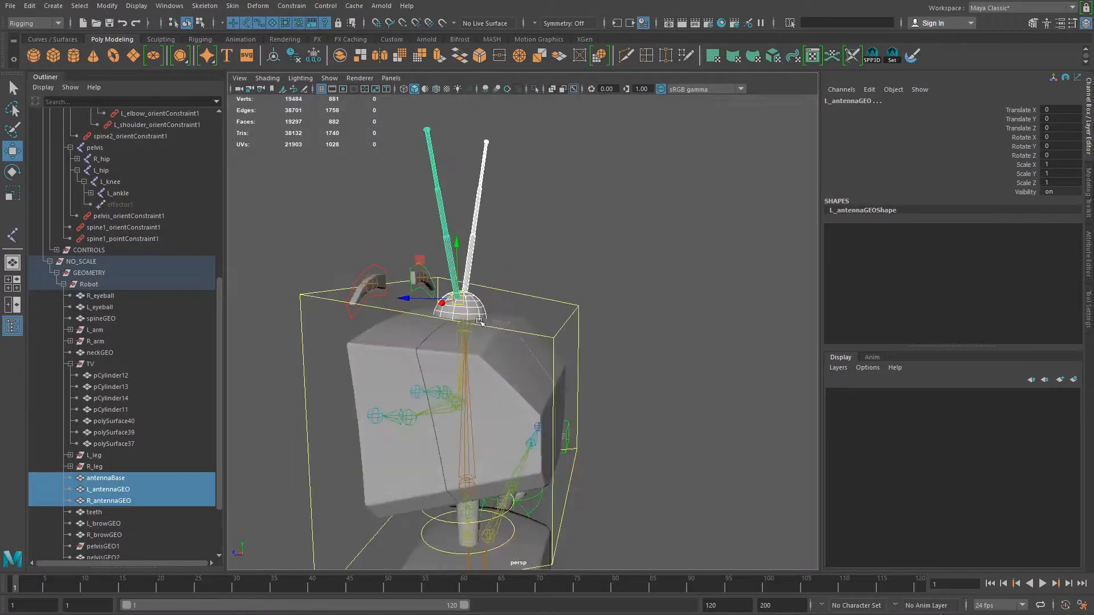
right_click_drag(482, 328, 531, 313, "alt")
middle_click_drag(531, 313, 605, 347, "alt")
left_click_drag(520, 367, 561, 368, "alt")
left_click(505, 367, "shift")
right_click_drag(618, 381, 525, 367, "alt")
mouse_move(525, 366)
left_mouse_down("alt")
mouse_move(535, 372)
mouse_move(515, 349)
left_mouse_up("alt")
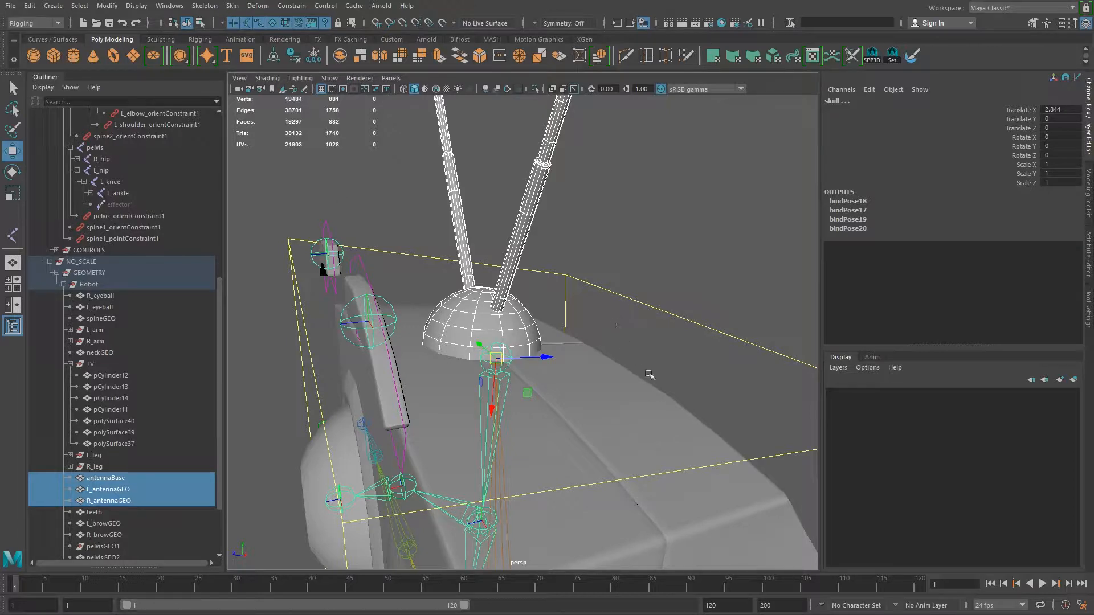
left_click_drag(649, 375, 613, 369, "alt")
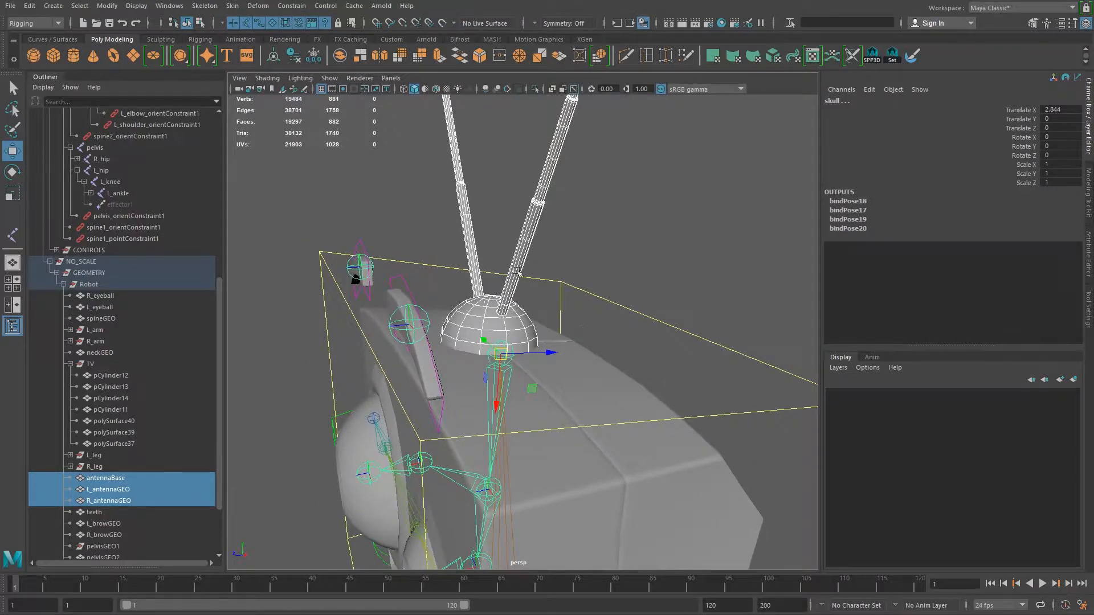
left_click(518, 271)
key("ctrl+z")
key("g")
- Test the antenna and brow bindings by rotating headCTRL, and undo the rotation
scroll(623, 401, "down", 3)
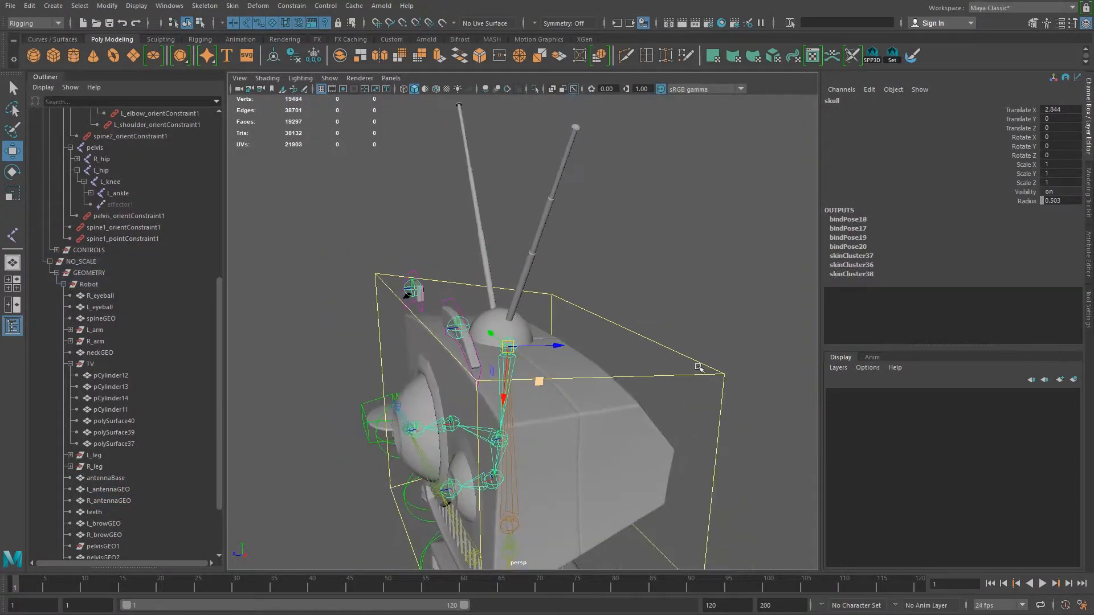
left_click(698, 366)
scroll(599, 425, "down", 3)
key("e")
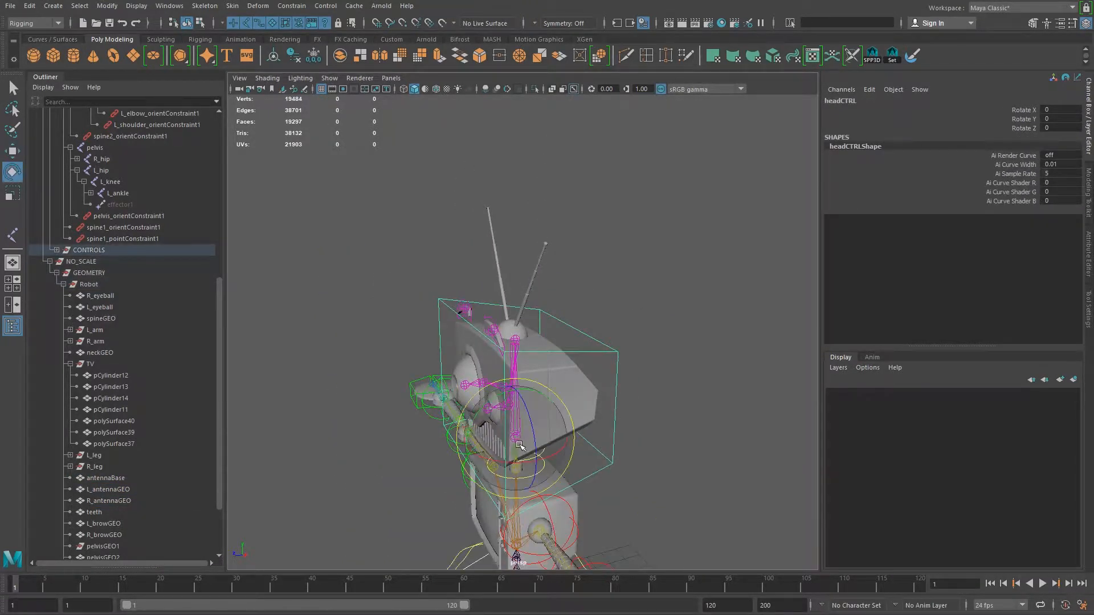
left_click_drag(536, 433, 509, 425)
key("ctrl+z")
- Select the pelvis mesh with the pelvis joint below the spine and bind them with Bind Skin
scroll(569, 422, "up", 8)
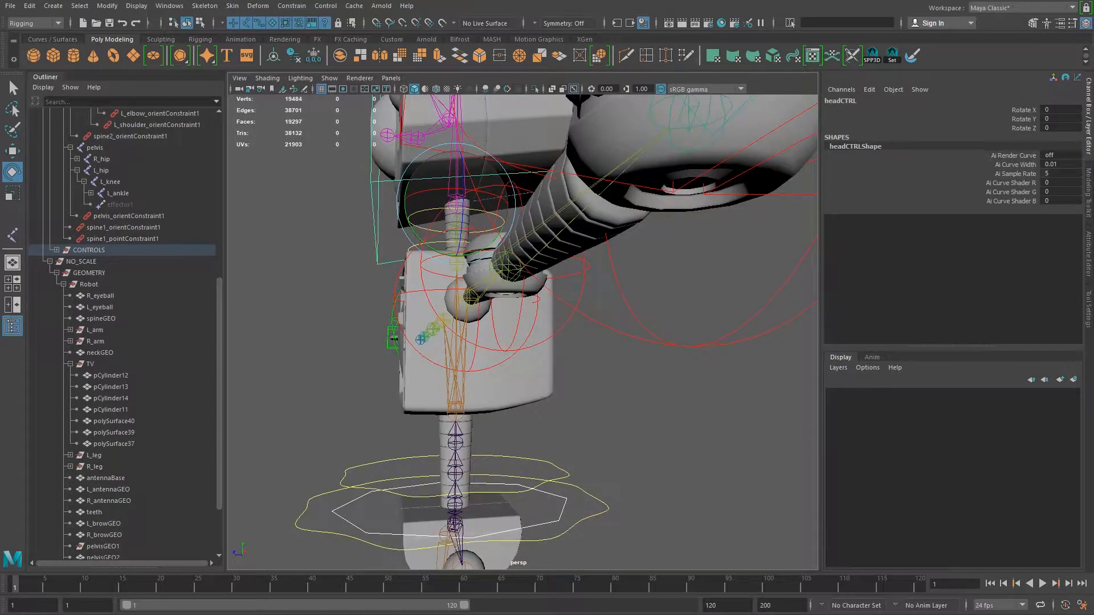
left_click_drag(695, 385, 835, 377, "alt")
scroll(613, 403, "up", 5)
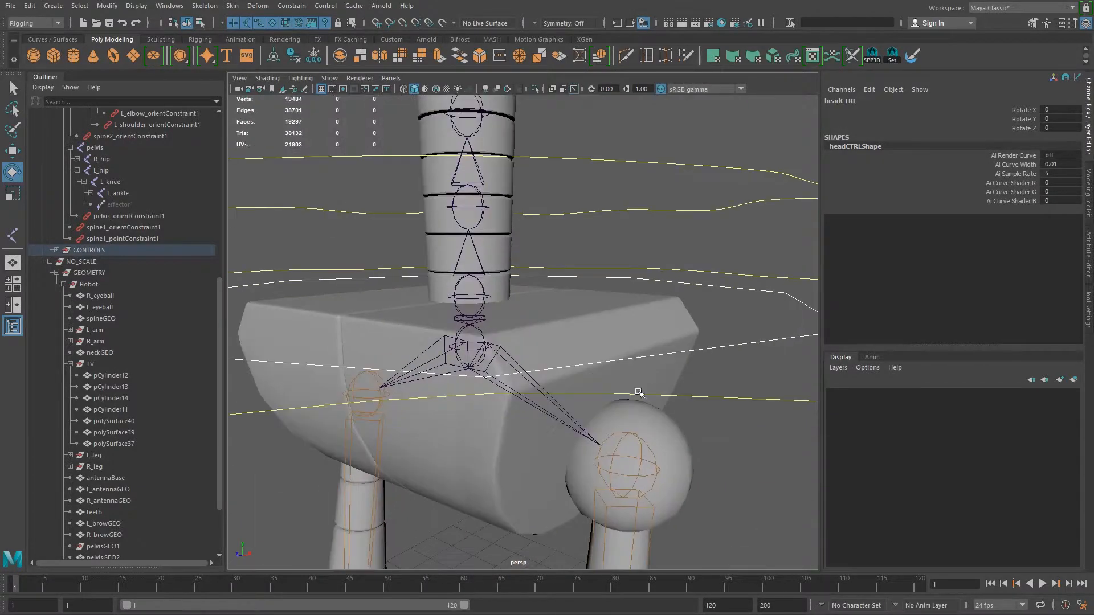
left_click(517, 368)
left_click_drag(518, 367, 465, 375, "alt")
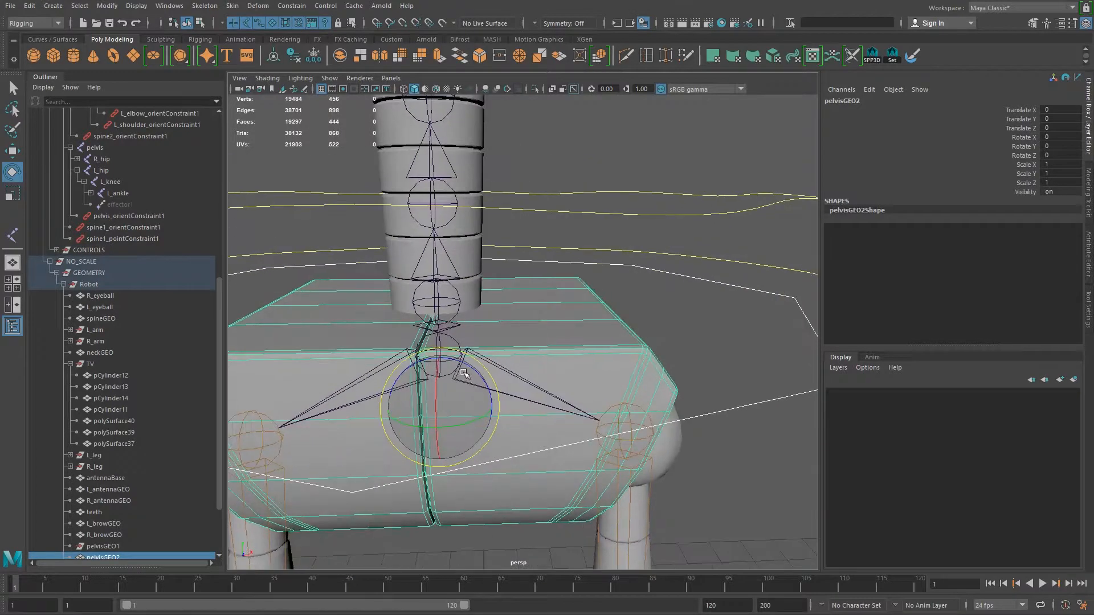
left_click(468, 371)
key("g")
- Test the pelvis binding by rotating hipCTRL
right_click_drag(666, 431, 662, 360, "alt")
left_click(627, 334)
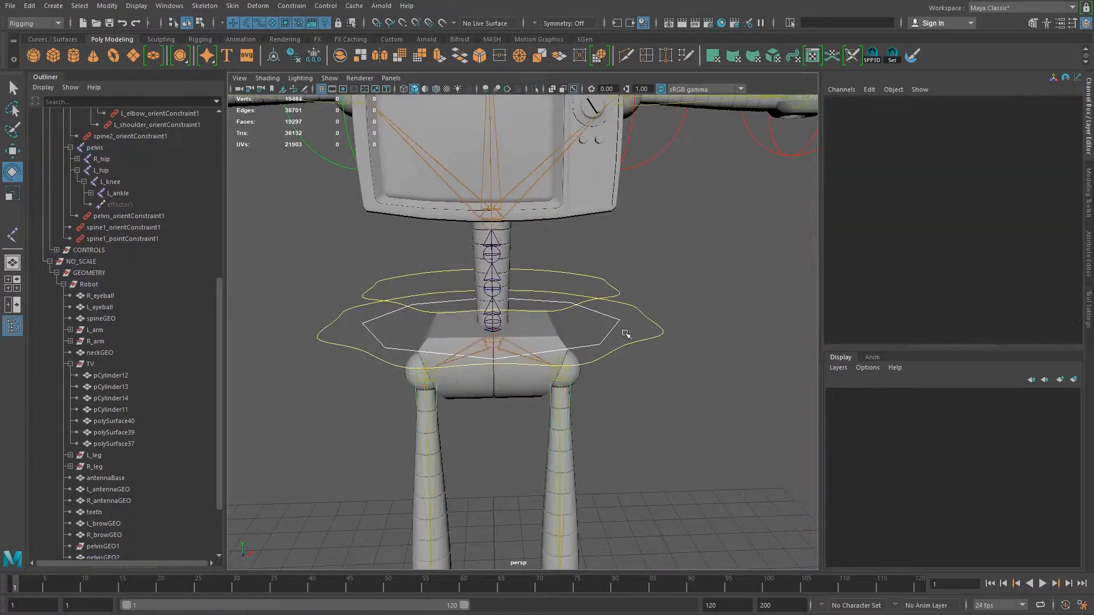
left_click(621, 328)
left_click_drag(521, 318, 540, 306)
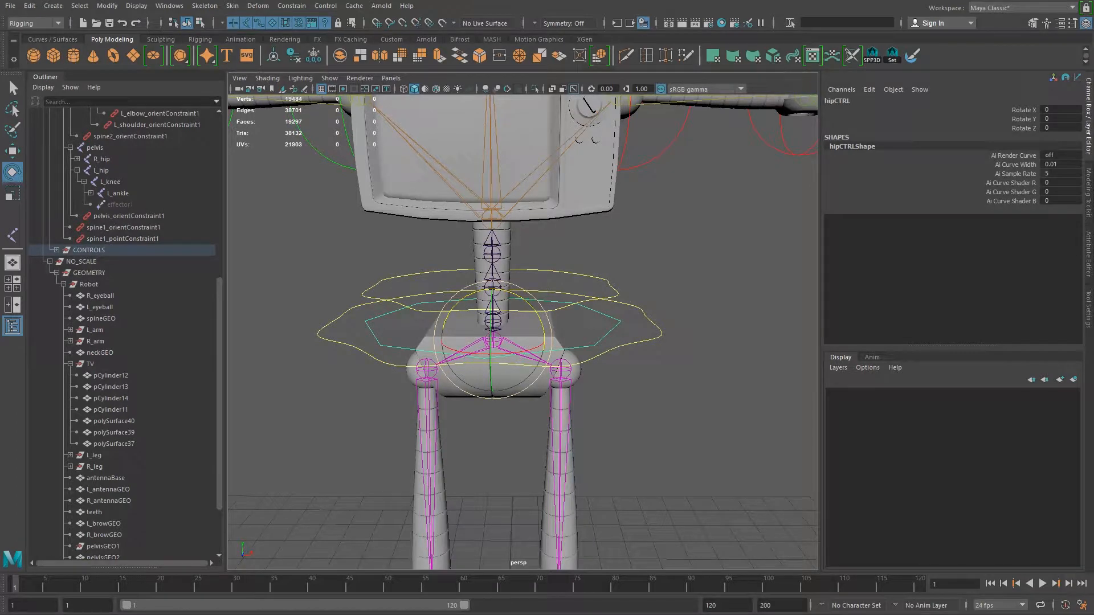
- Test the whole body's bindings by moving the COG control, and undo the move
scroll(558, 436, "down", 5)
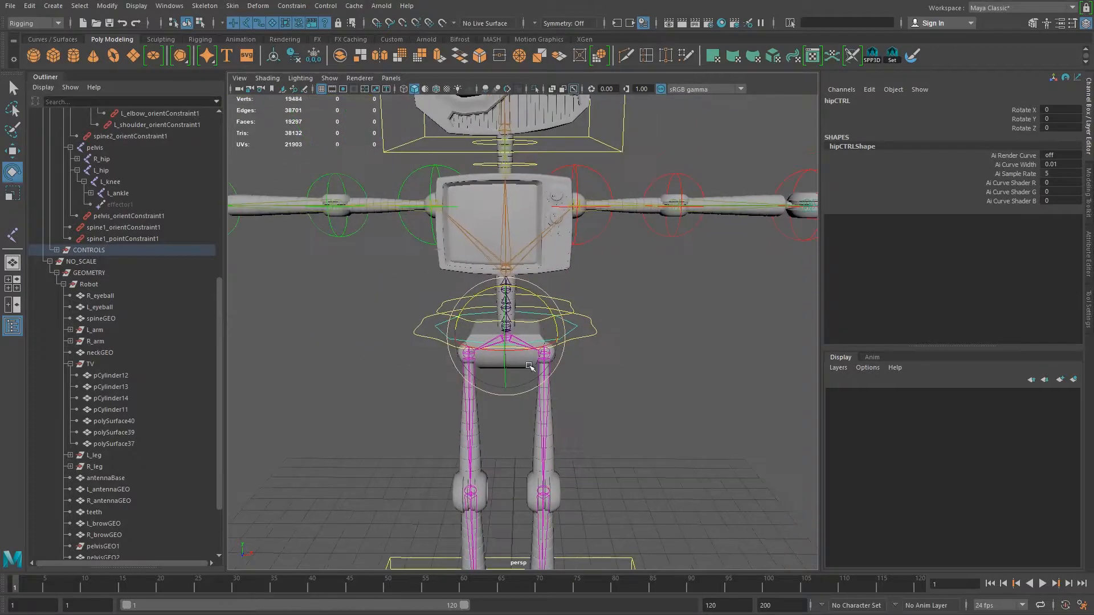
left_click(587, 325)
key("f")
key("w")
mouse_move(515, 336)
left_mouse_down()
mouse_move(542, 317)
mouse_move(523, 376)
mouse_move(516, 325)
left_mouse_up()
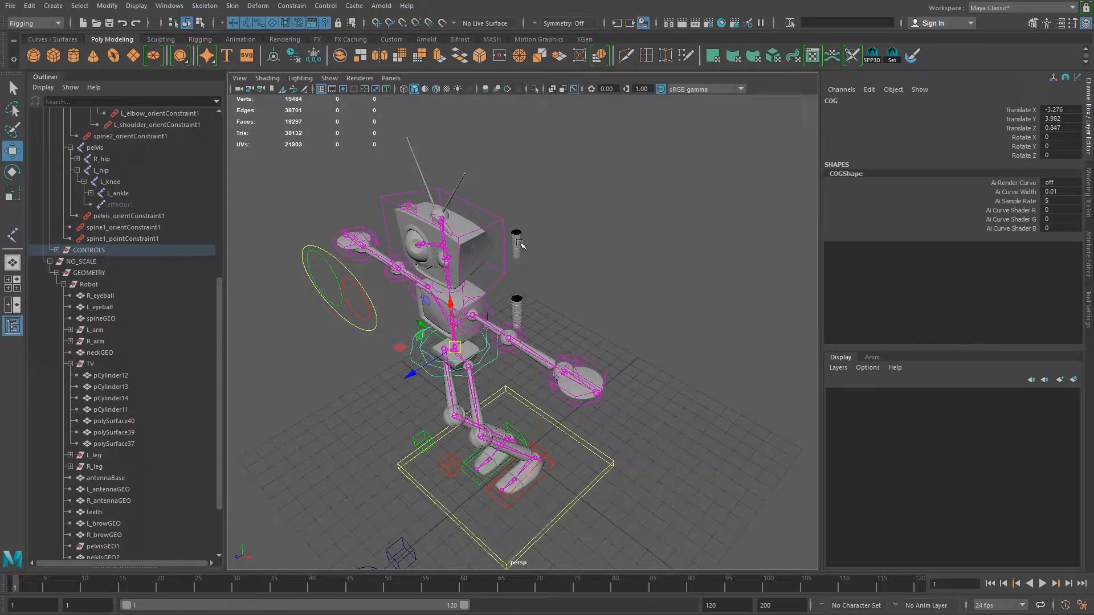
key("ctrl+z")
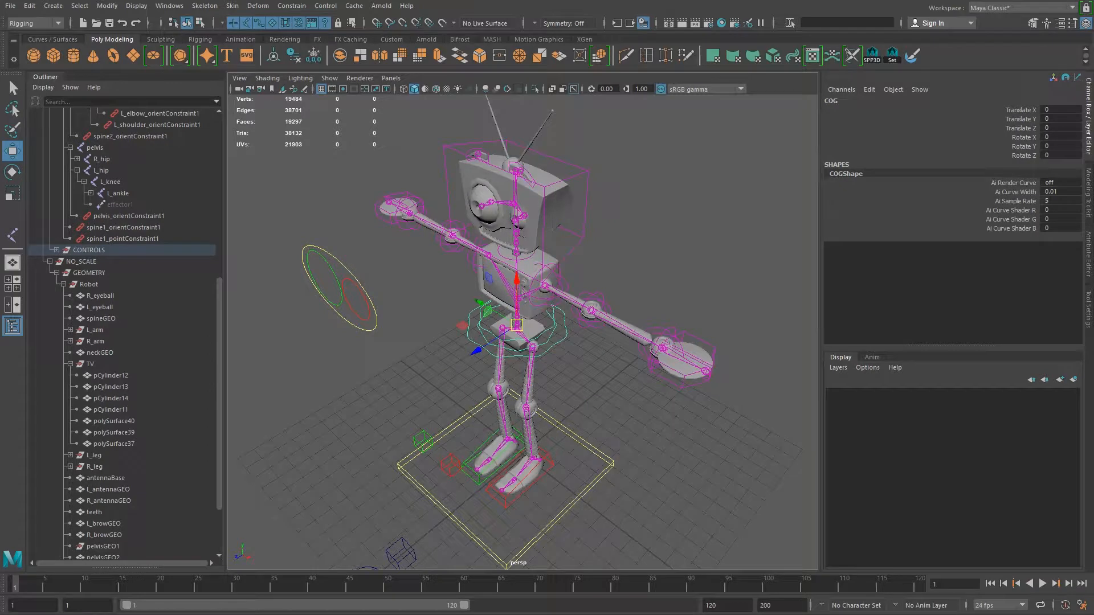
- Save the scene, confirming the save
left_click_drag(514, 343, 573, 305, "alt")
right_click_drag(551, 336, 820, 394, "alt")
left_click_drag(499, 366, 501, 377, "alt")
middle_click_drag(503, 355, 537, 411, "alt")
key("ctrl+s")
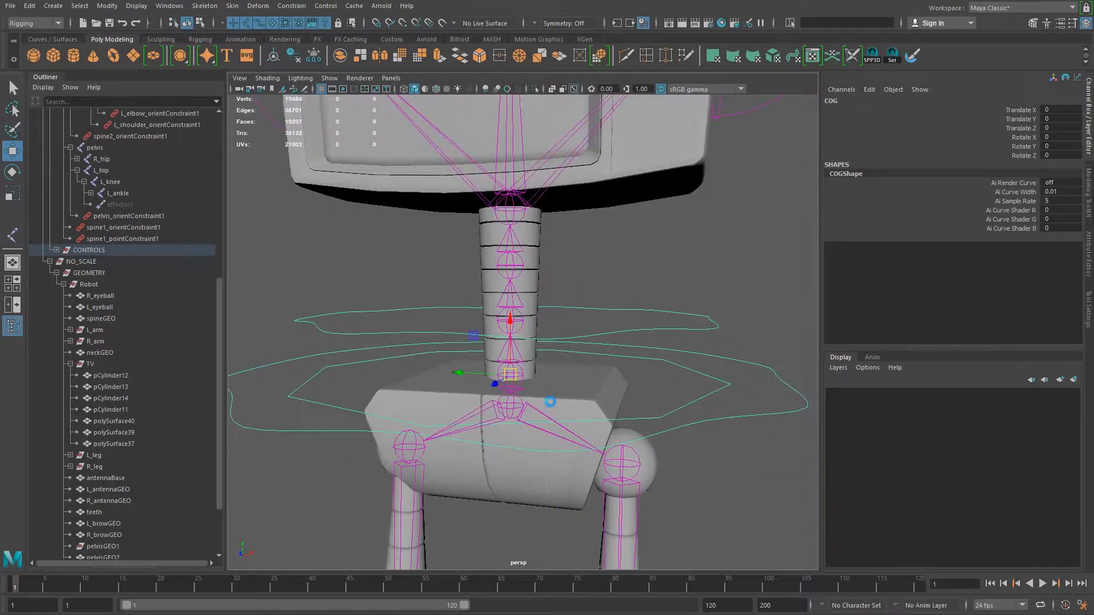
key("Return")
key("w")
- Select the spine1, spine2, spine3 and spine4 joints with the spineGEO mesh and bind them with Bind Skin
middle_click_drag(479, 303, 499, 284, "alt")
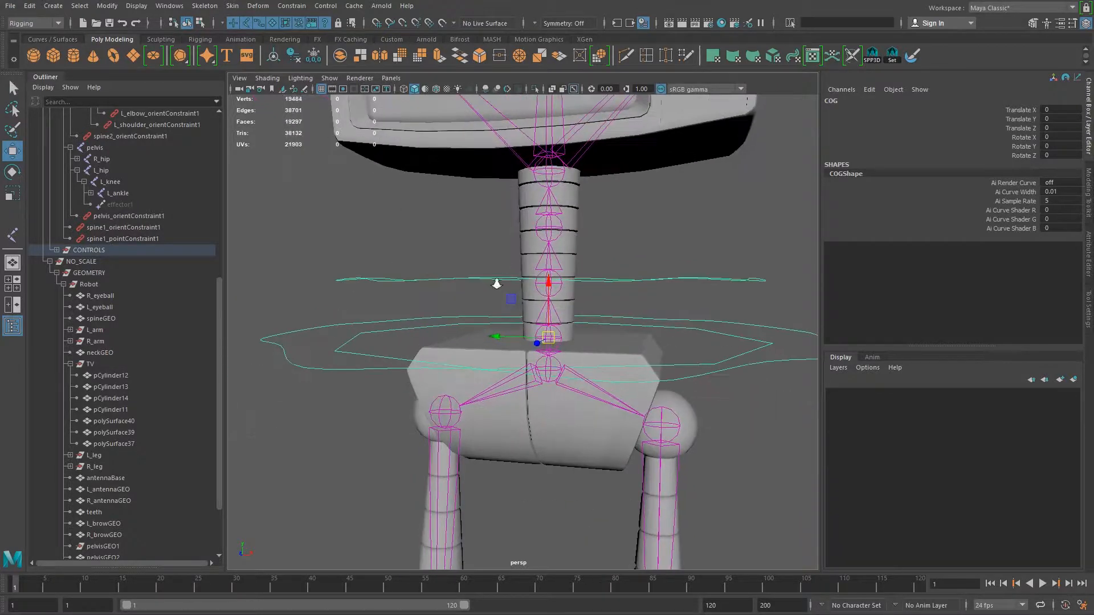
scroll(154, 220, "up", 9)
left_click(94, 205)
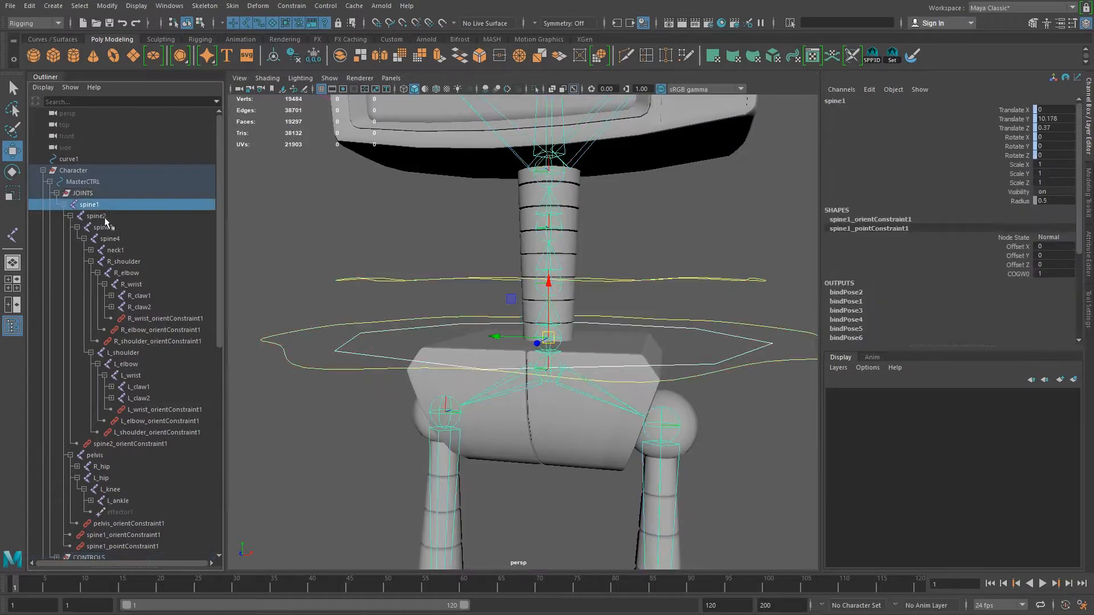
left_click(104, 228, "shift")
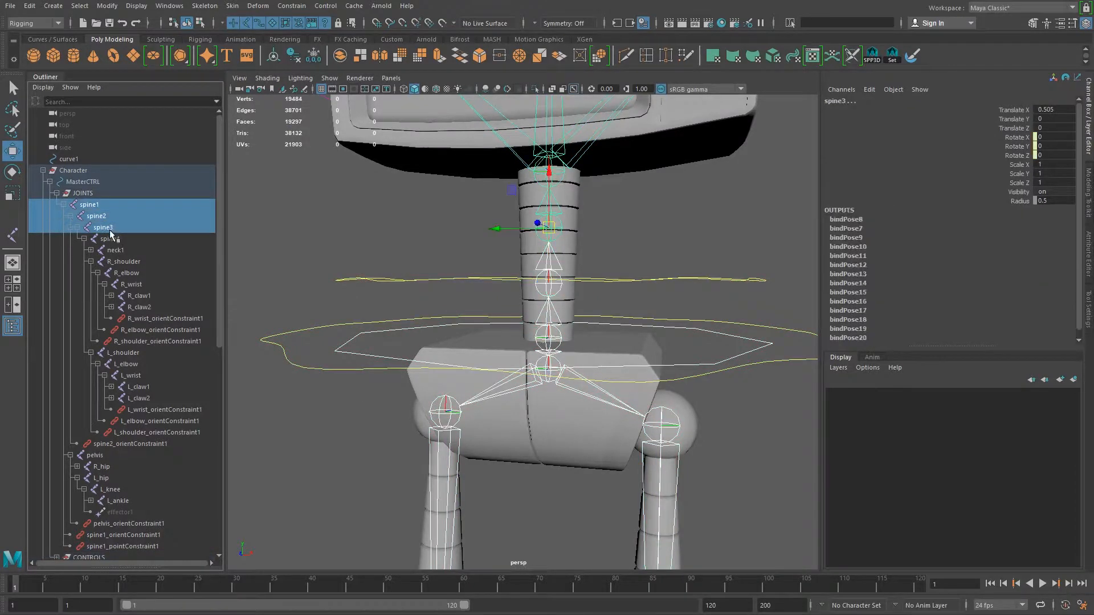
left_click(110, 238, "shift")
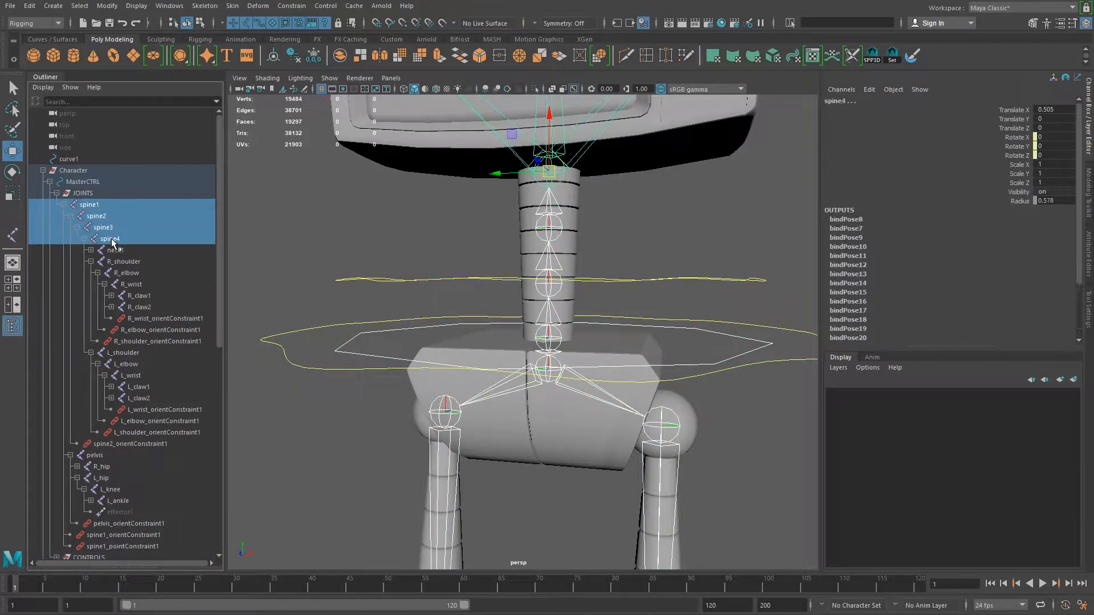
scroll(515, 249, "up", 3)
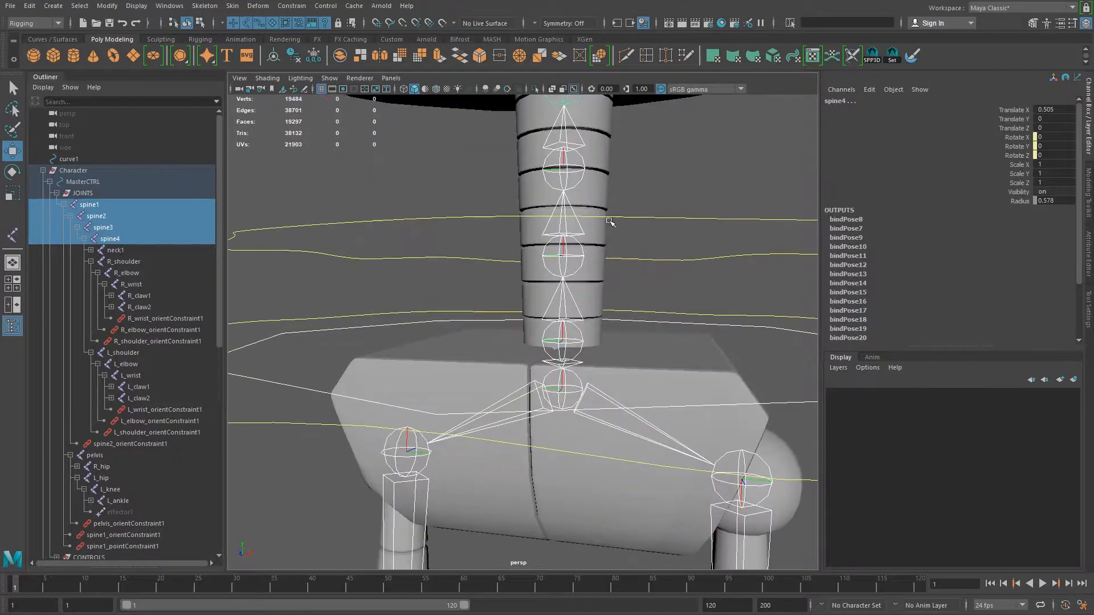
left_click(604, 188)
right_click_drag(694, 252, 592, 245, "alt")
left_click_drag(593, 245, 558, 236, "alt")
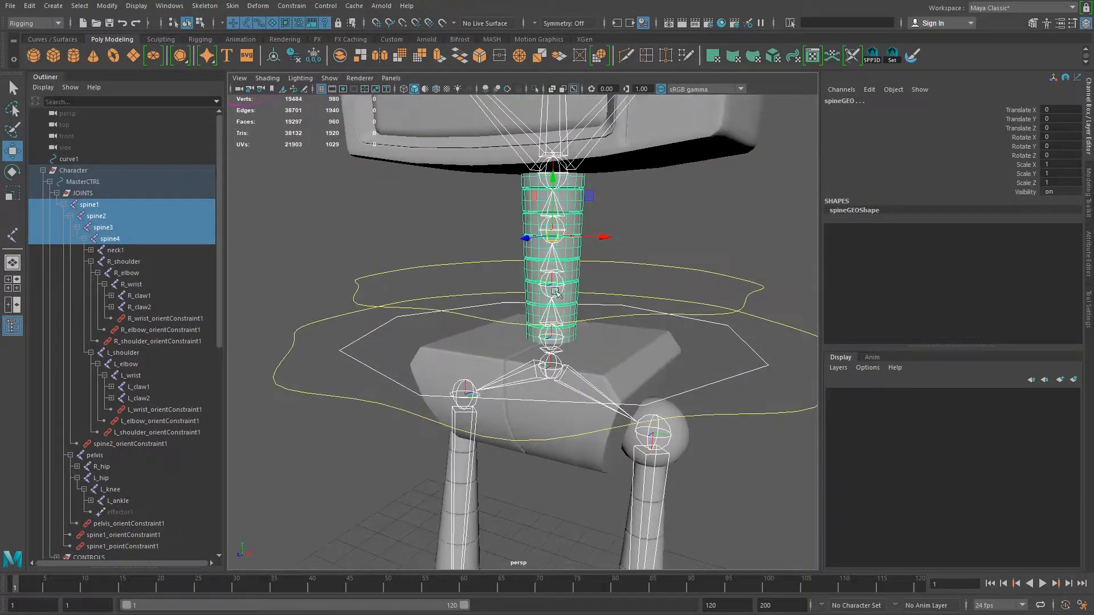
left_click(232, 6)
left_click(253, 34)
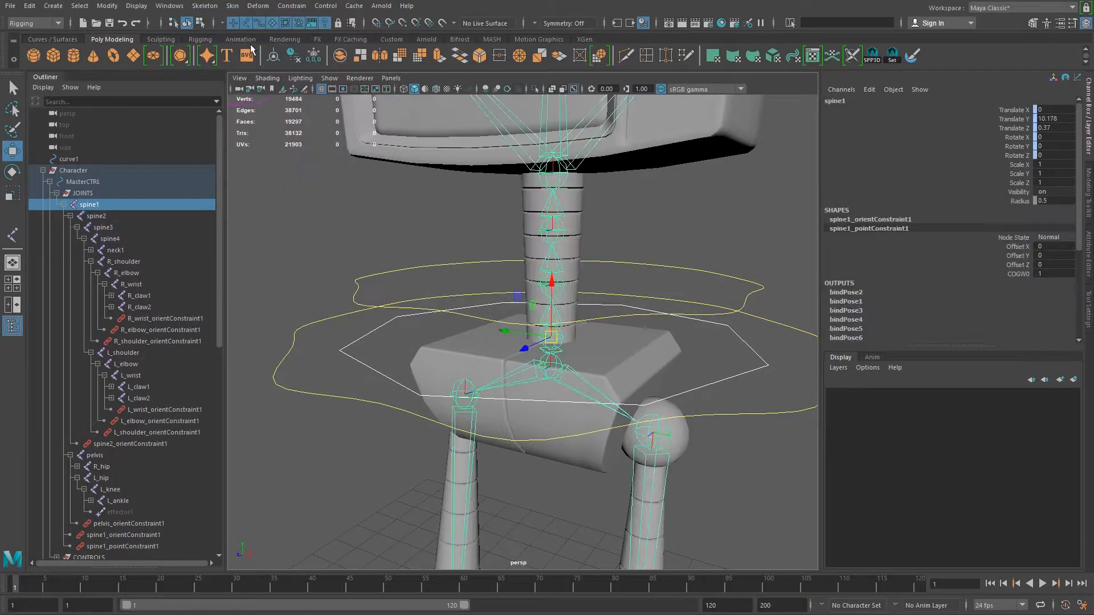
- Test the spine binding by rotating spineCTRL forward and sideways, undoing each rotation
scroll(650, 205, "down", 3)
left_click_drag(560, 320, 535, 320, "alt")
left_click(437, 319)
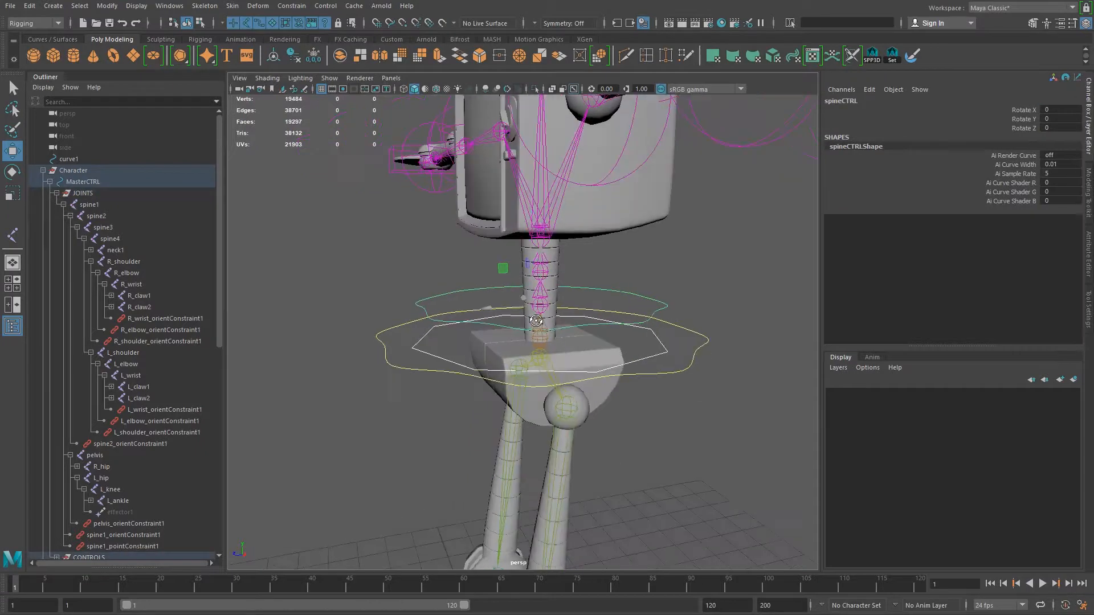
key("e")
left_click_drag(505, 272, 541, 286)
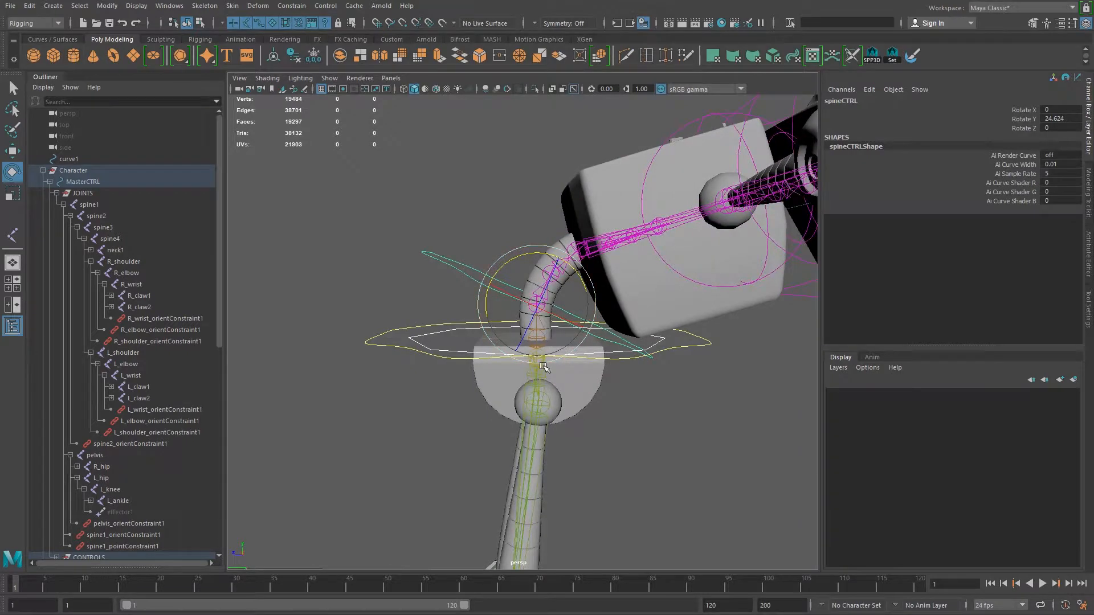
key("ctrl+z")
left_click_drag(521, 334, 620, 331, "alt")
mouse_move(495, 271)
left_mouse_down()
mouse_move(503, 264)
mouse_move(484, 299)
mouse_move(489, 283)
left_mouse_up()
key("ctrl+z")
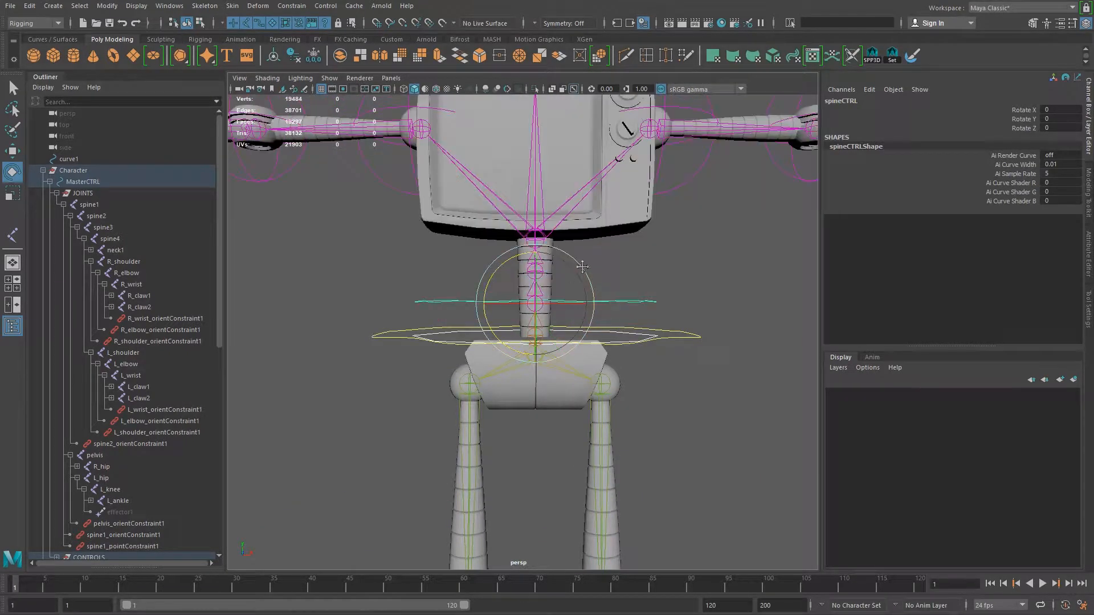
- Expand the neck1 and neck2 joints in the skeleton hierarchy to expose the head joint
middle_click_drag(586, 254, 602, 465, "alt")
left_click_drag(573, 316, 507, 326, "alt")
right_click_drag(529, 319, 632, 302, "alt")
middle_click_drag(612, 234, 573, 411, "alt")
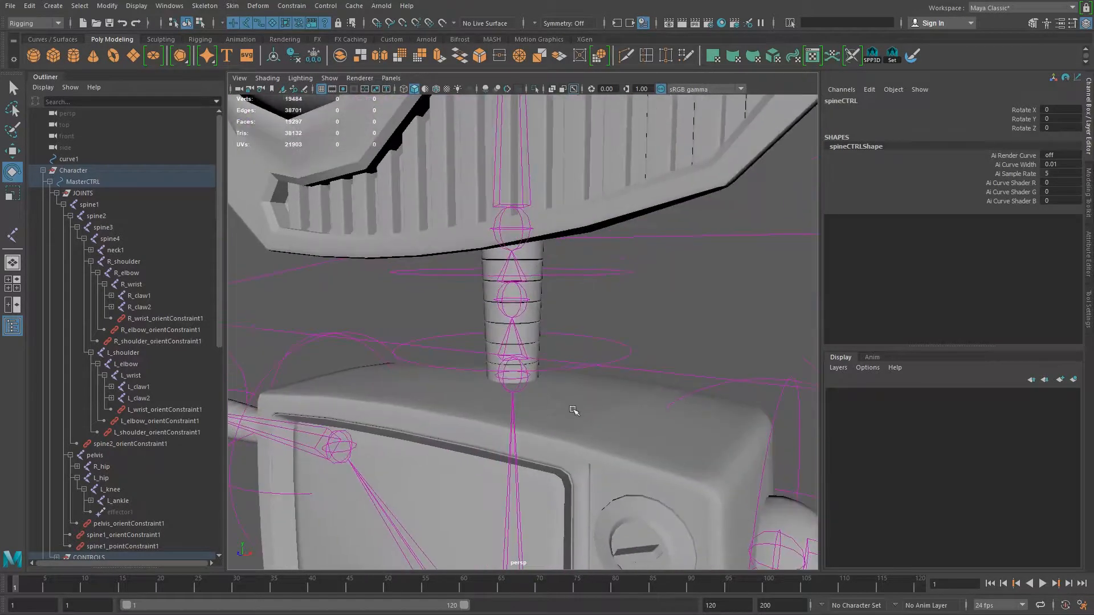
left_click_drag(574, 411, 520, 383, "alt")
left_click(515, 368)
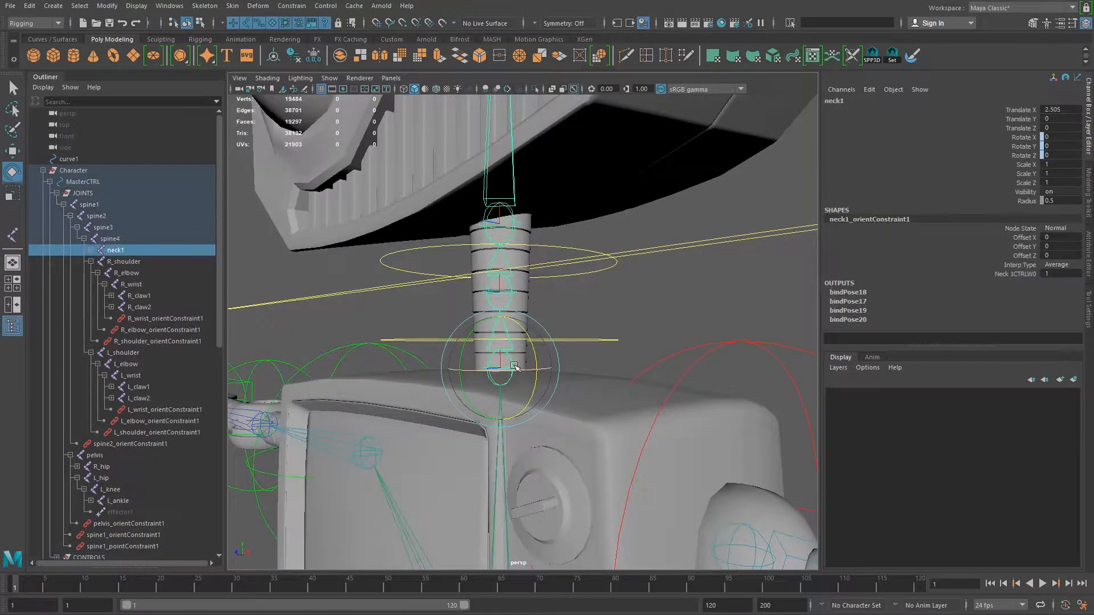
left_click(507, 286)
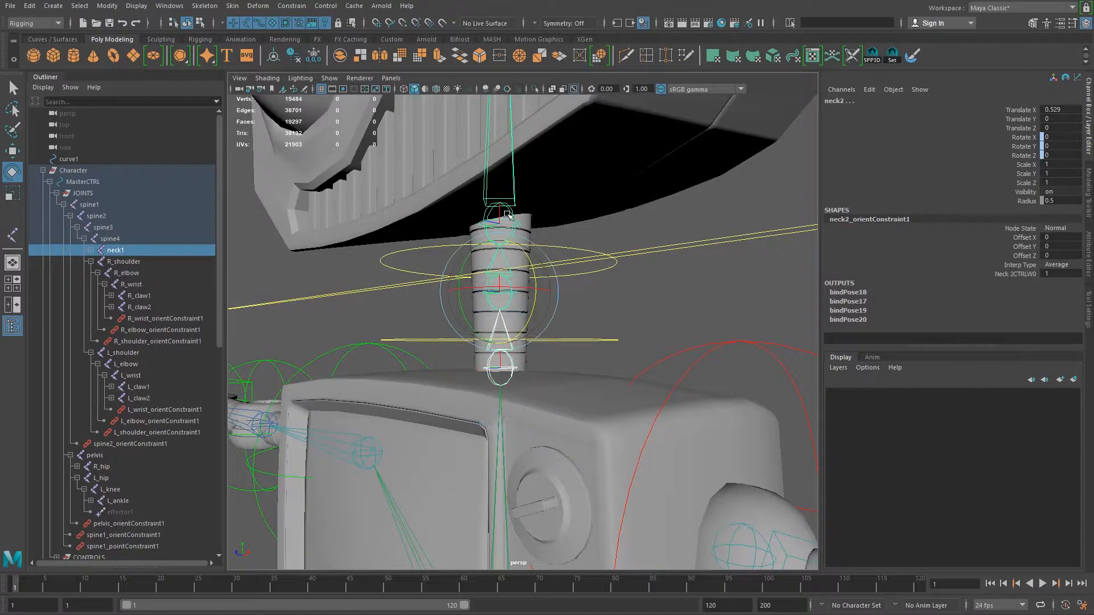
left_click(515, 211)
left_click(92, 251)
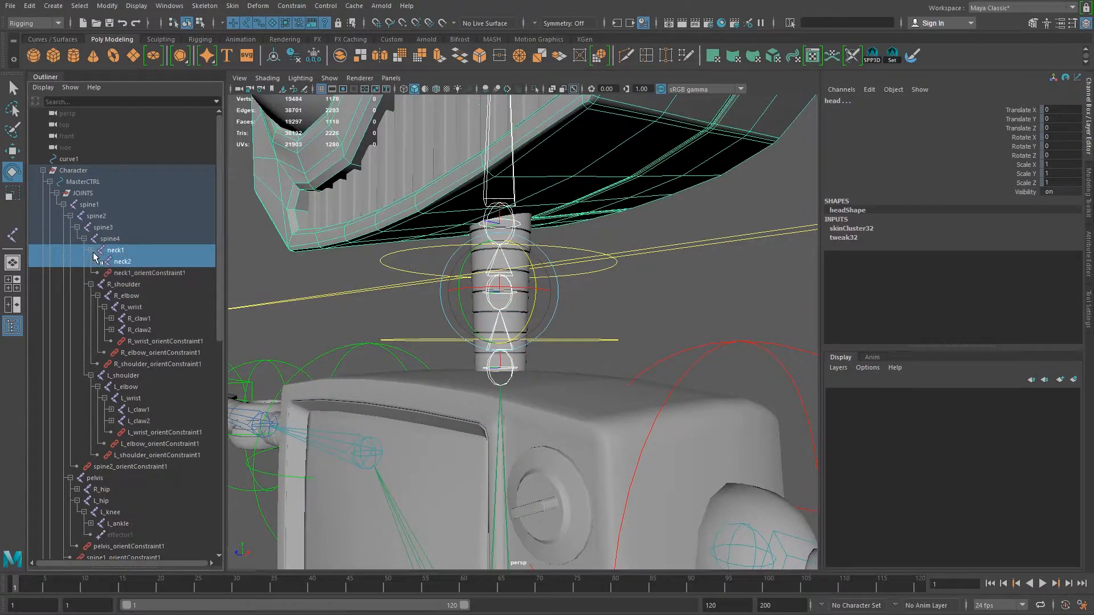
left_click(98, 261)
- Select the neck1, neck2 and head joints together with the neckGEO mesh and bind them with Bind Skin
left_click(112, 251)
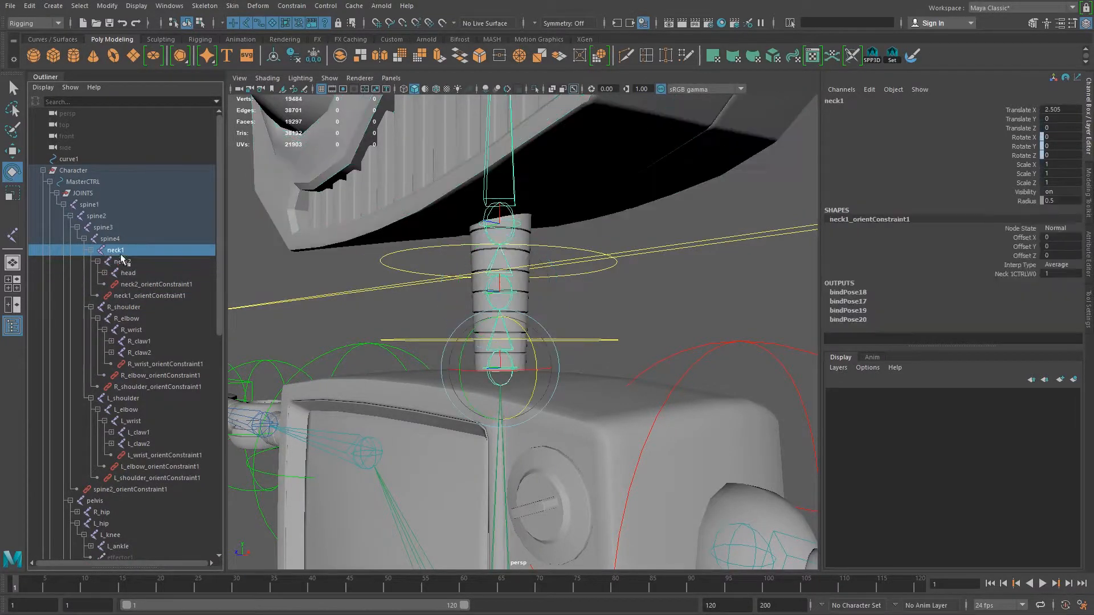
left_click(124, 262, "ctrl")
left_click(127, 274, "ctrl")
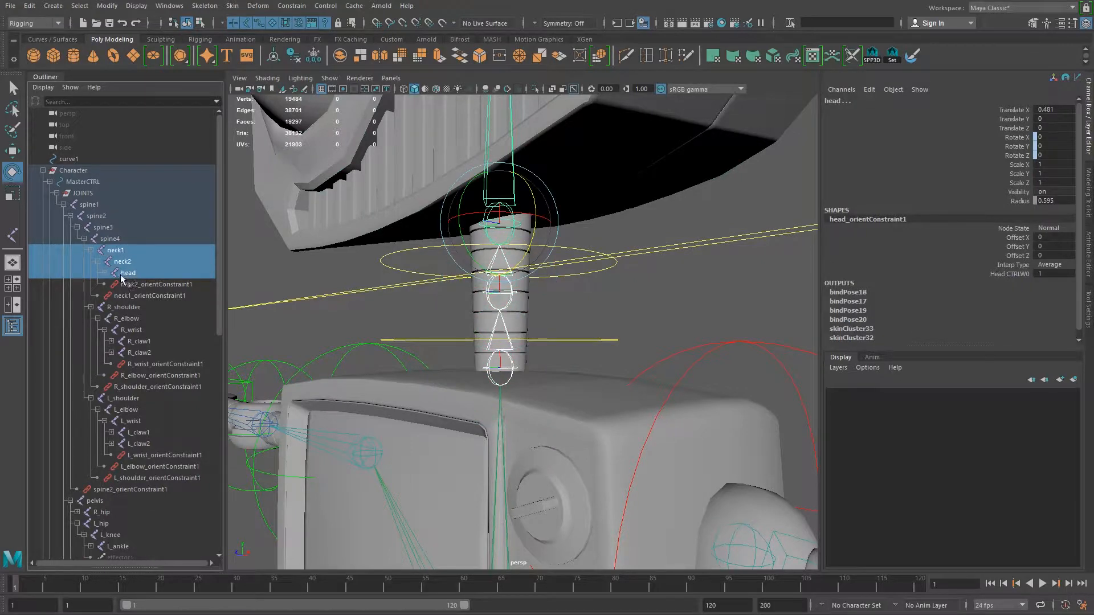
left_click(516, 319, "shift")
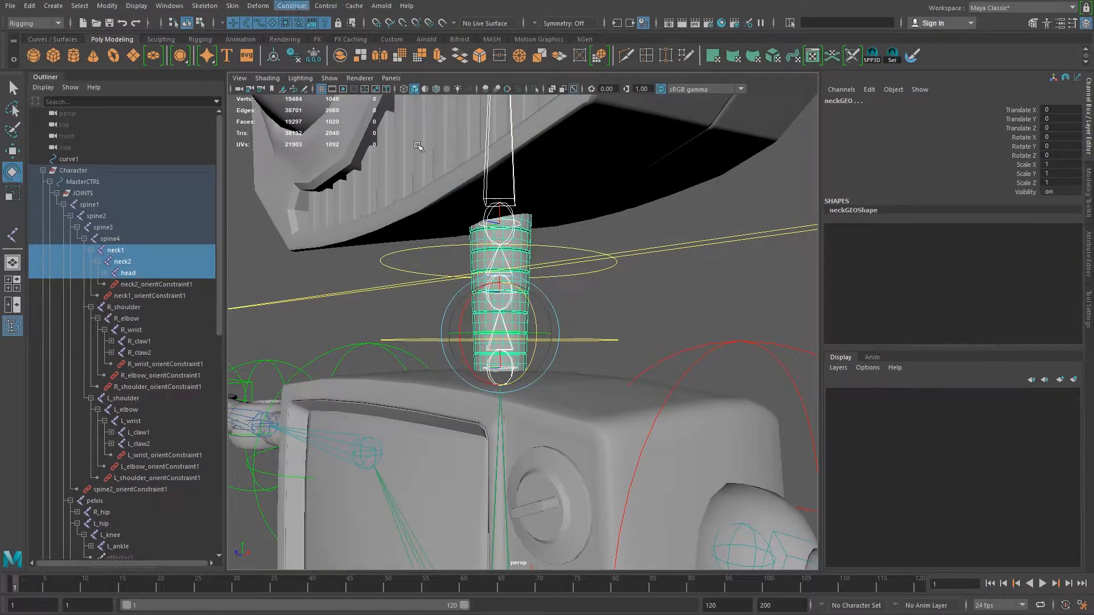
left_click(264, 7)
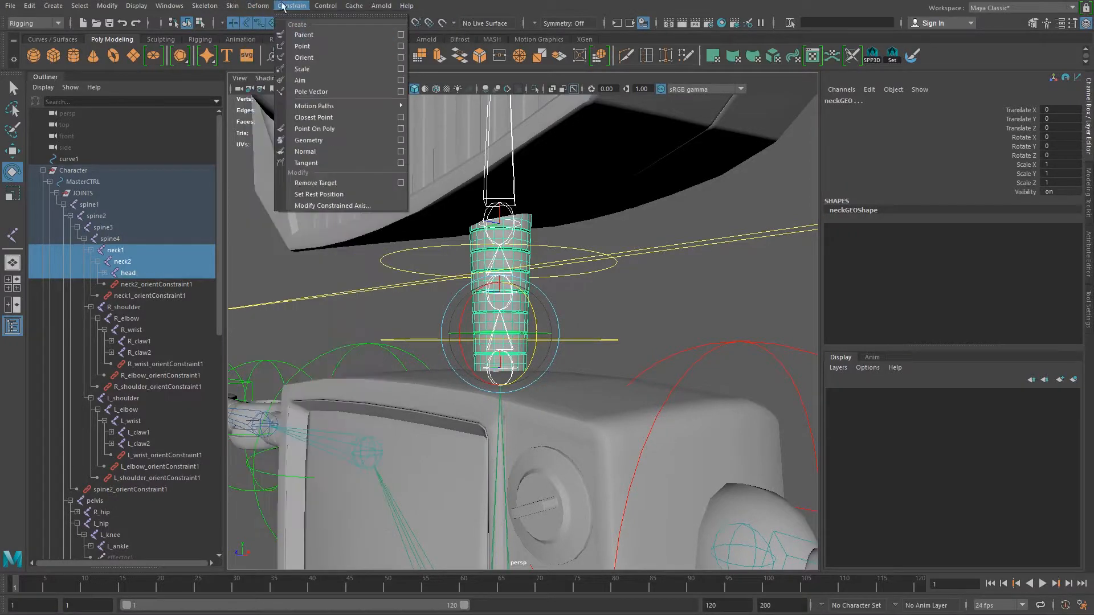
left_click(243, 39)
- Test the neck binding by rotating both neck controls together, and undo the rotation
left_click_drag(650, 395, 583, 382, "alt")
left_click(596, 277, "shift")
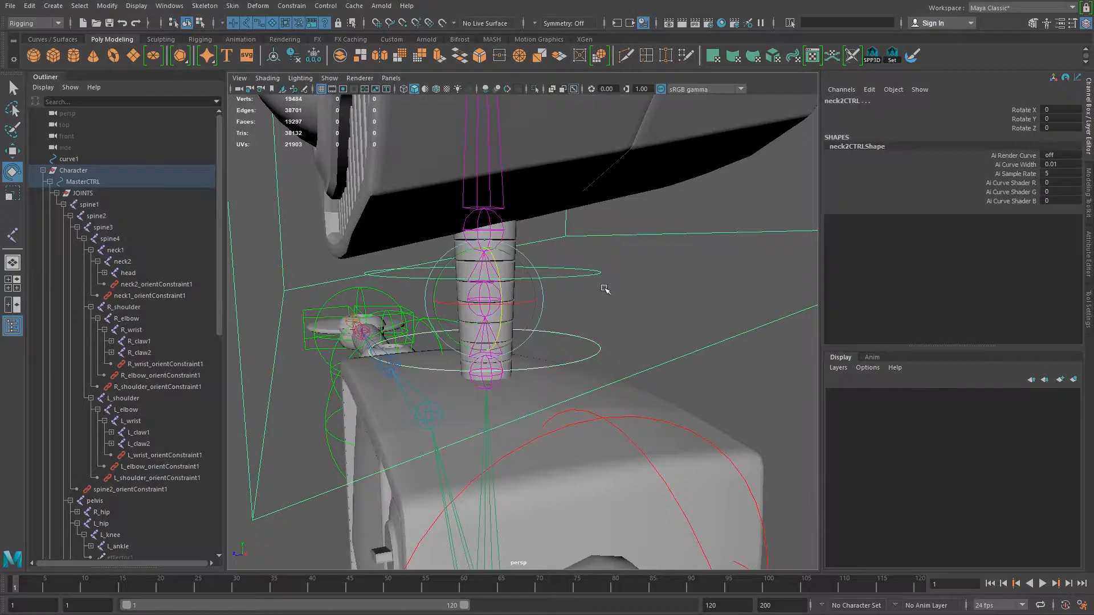
left_click_drag(451, 266, 471, 271)
key("ctrl+z")
- Examine the bound neck, torso, spine and pelvis from several angles, ending with the whole robot
scroll(470, 297, "down", 5)
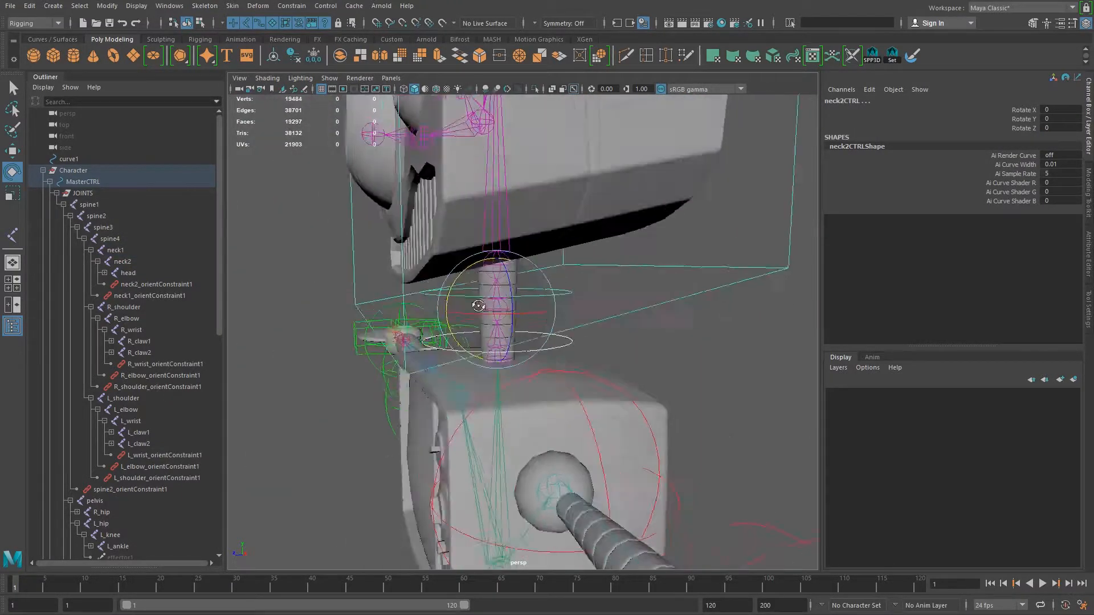
left_click_drag(471, 311, 474, 298, "alt")
left_click_drag(517, 341, 496, 248, "alt")
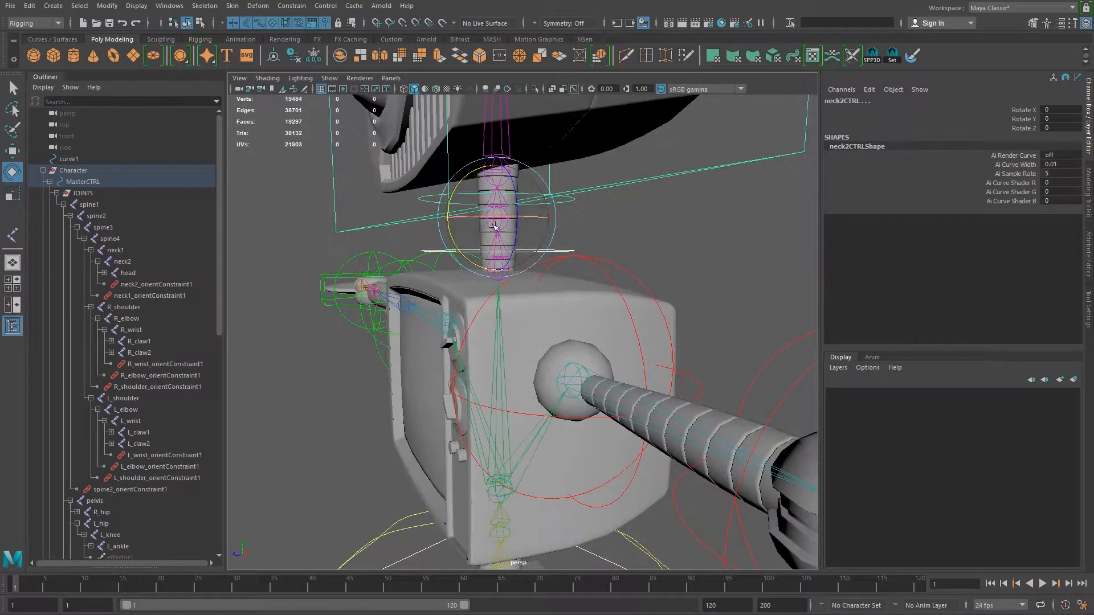
middle_click_drag(531, 495, 547, 338, "alt")
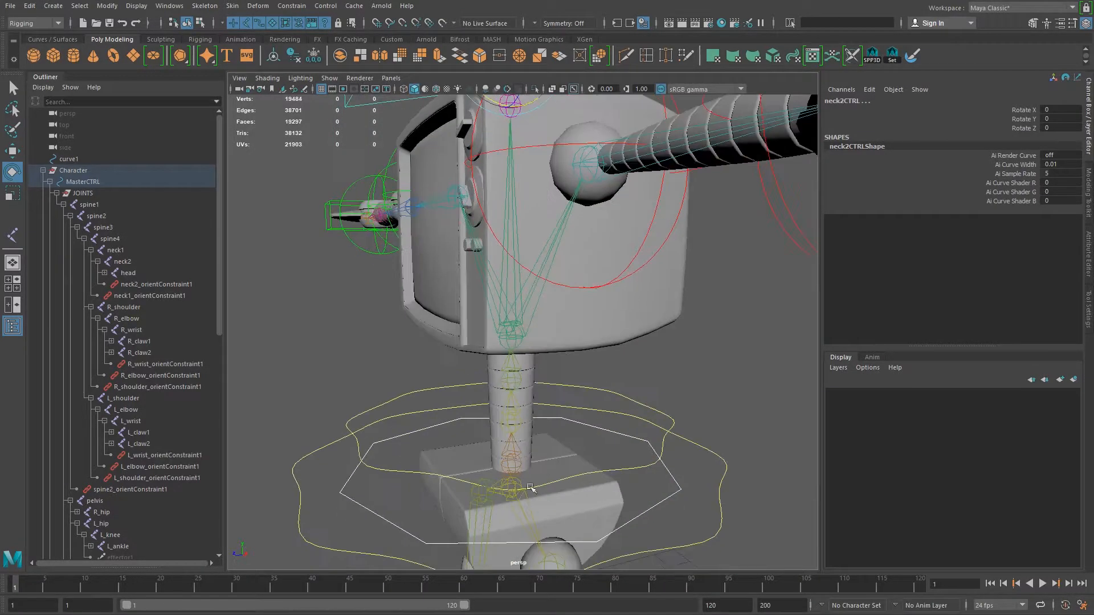
left_click_drag(520, 436, 579, 341, "alt")
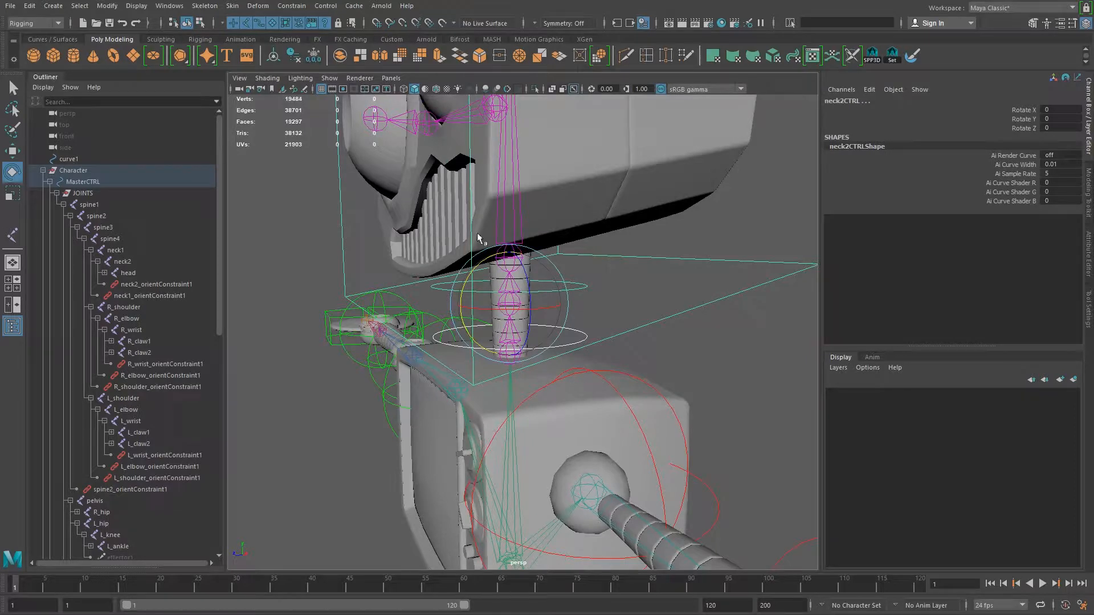
right_click_drag(511, 353, 315, 310, "alt")
left_click_drag(315, 309, 449, 381, "alt")
middle_click_drag(521, 473, 469, 354, "alt")
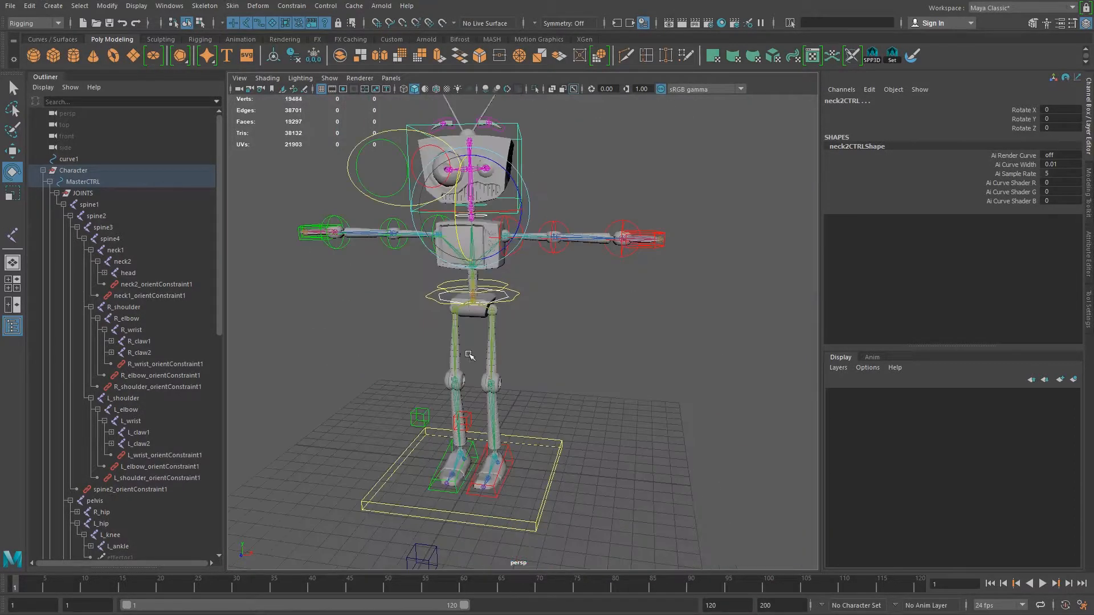
- Test the whole rig by moving MasterCTRL, and undo the move
left_click(546, 440)
key("w")
left_click_drag(484, 463, 502, 439)
key("ctrl+z")
- Test the rig's scaling by enlarging MasterCTRL uniformly to about 2.75, and undo the scaling
right_click_drag(551, 484, 408, 457, "alt")
left_click_drag(408, 456, 427, 451, "alt")
middle_click_drag(488, 410, 485, 452, "alt")
right_click_drag(485, 453, 501, 457, "alt")
key("r")
left_click_drag(501, 456, 1083, 274)
right_click_drag(491, 395, 404, 380, "alt")
left_click_drag(403, 379, 374, 396, "alt")
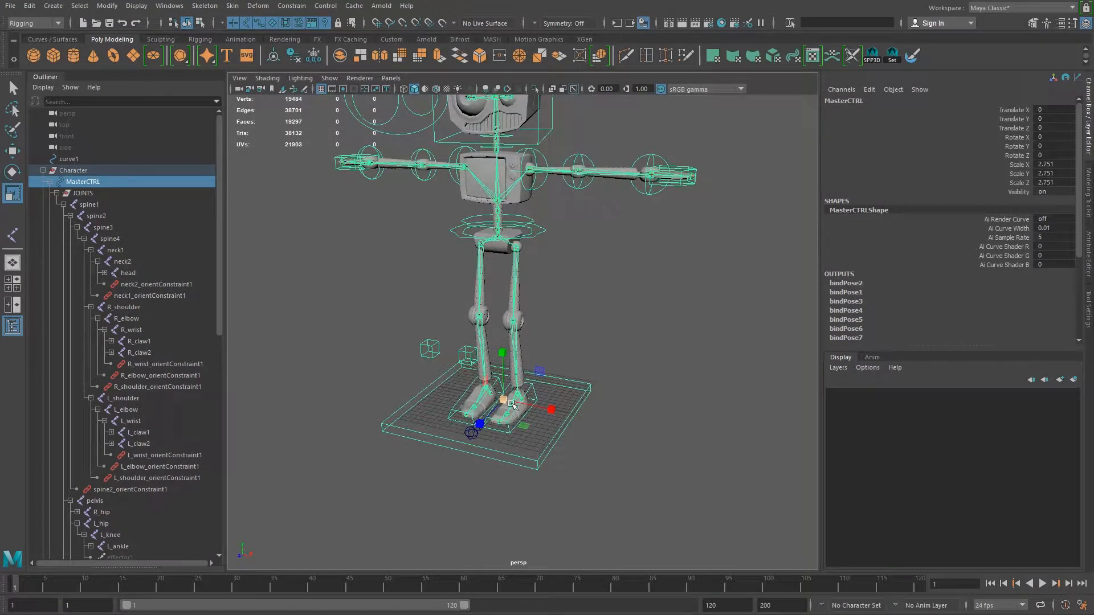
left_click_drag(529, 420, 505, 370, "alt")
key("e")
key("ctrl+z")
key("ctrl+z")
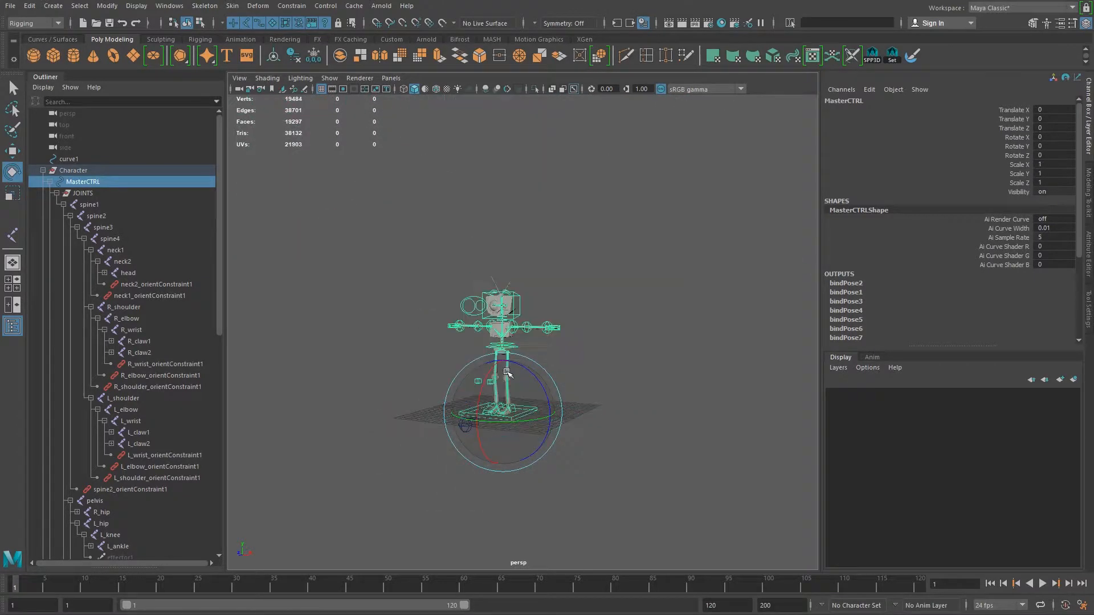
- Examine the fully bound robot from several angles and look through its joint and geometry hierarchy
scroll(484, 379, "up", 5)
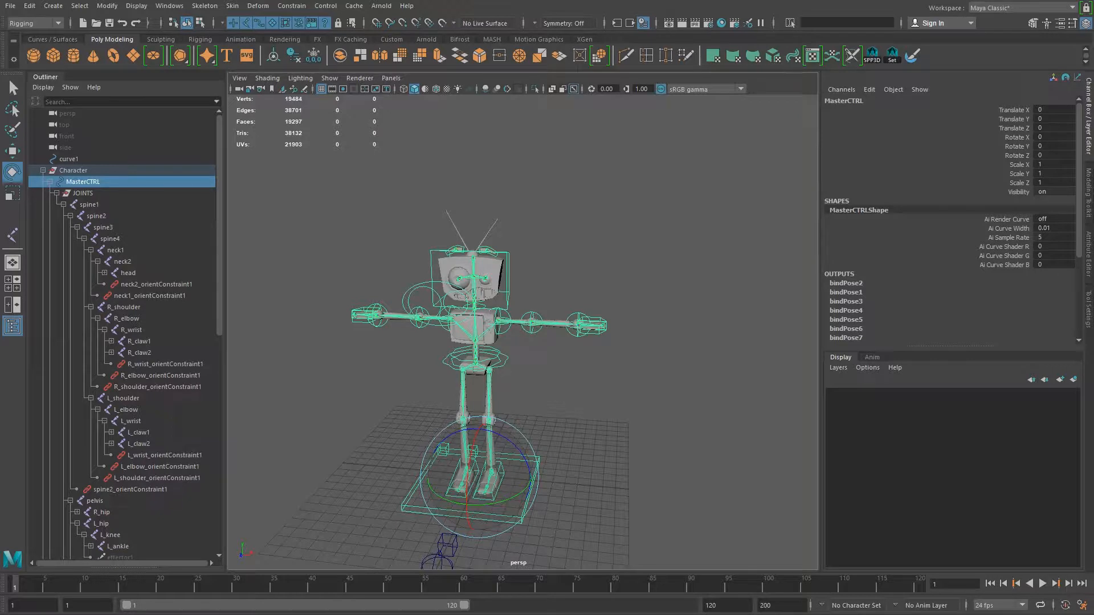
left_click_drag(570, 433, 566, 358, "alt")
middle_click_drag(535, 254, 549, 323, "alt")
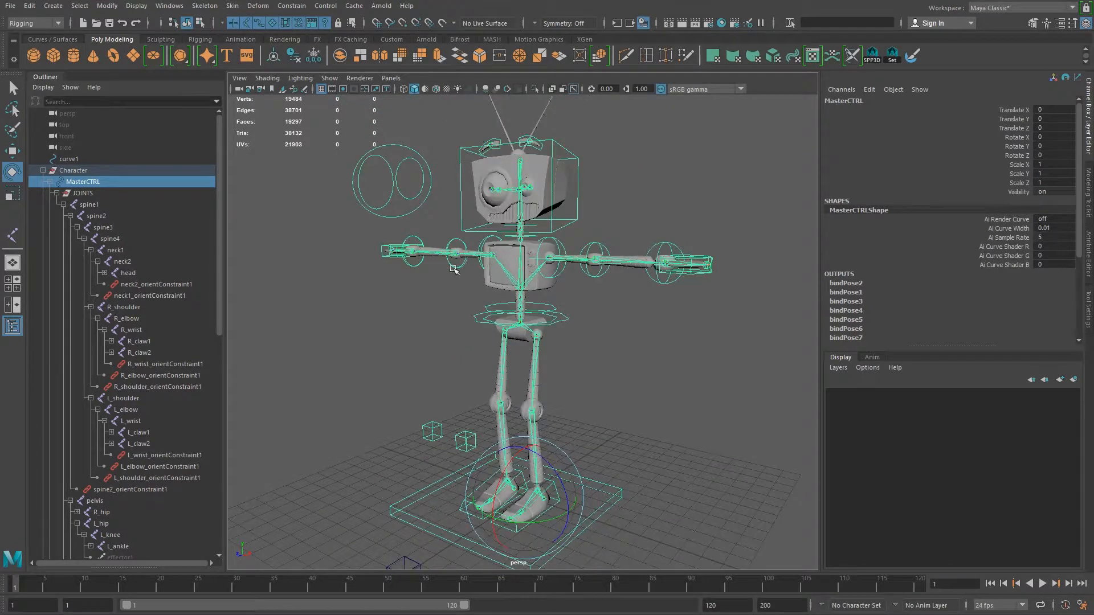
left_click_drag(454, 269, 478, 302, "alt")
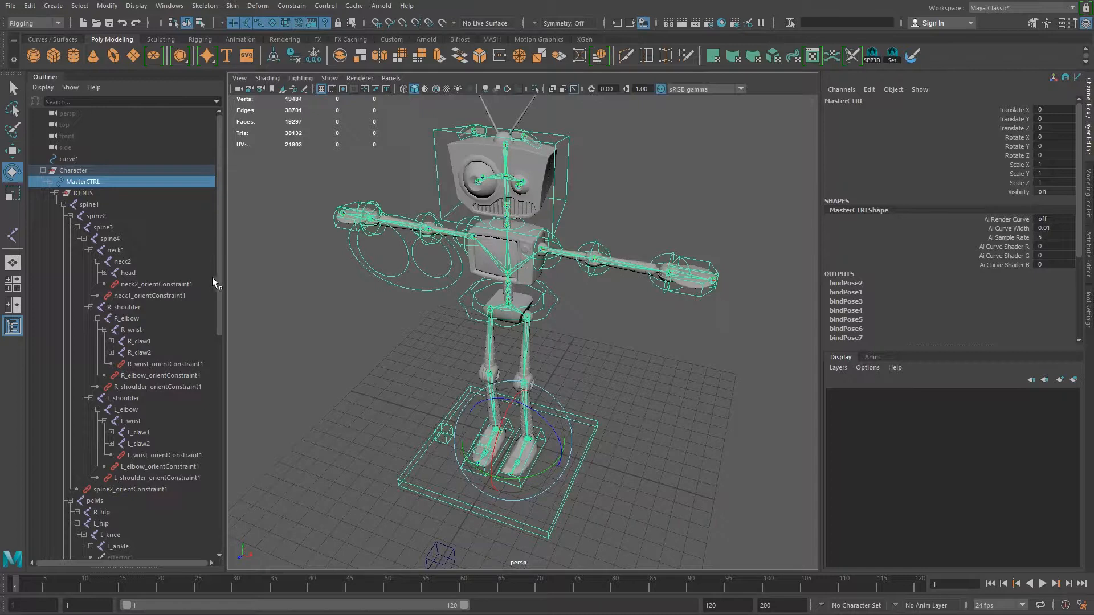
left_click_drag(220, 319, 198, 374)
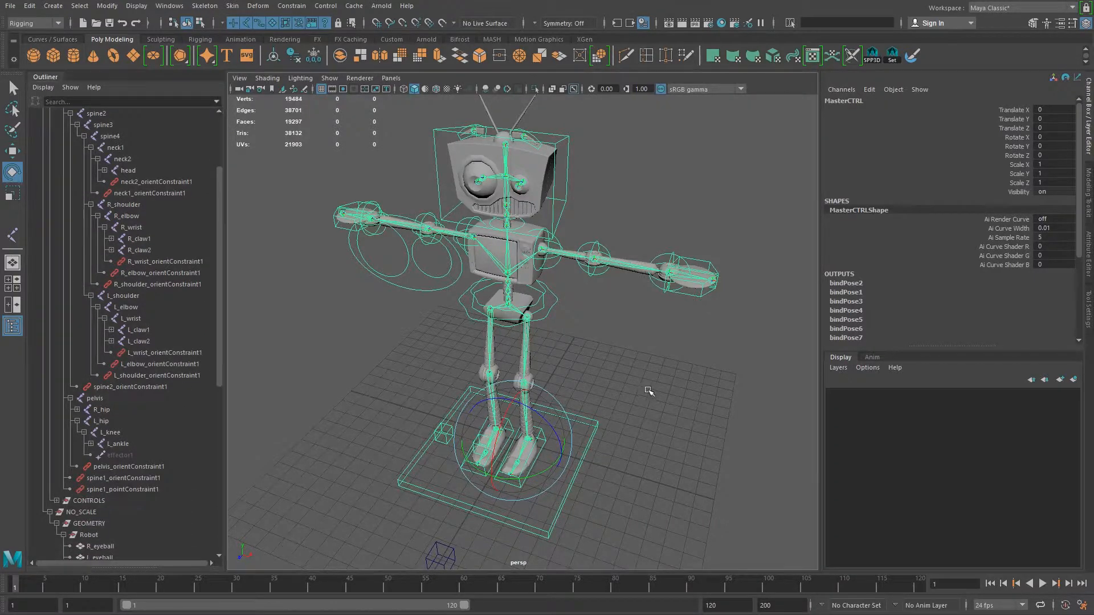
left_click(612, 392)
left_click_drag(612, 392, 574, 392, "alt")
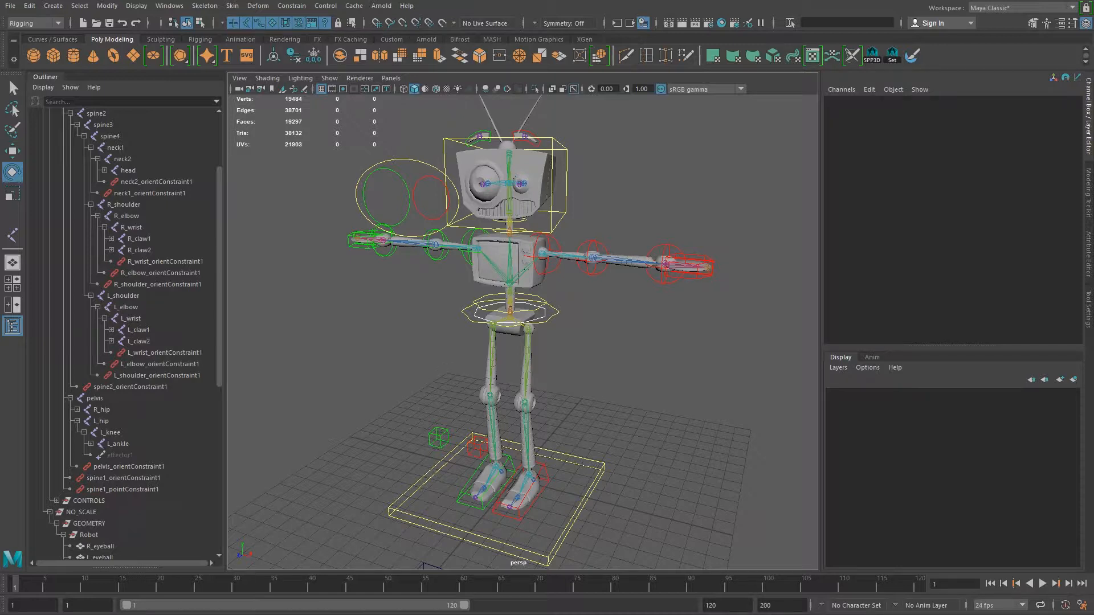
scroll(125, 229, "down", 4)
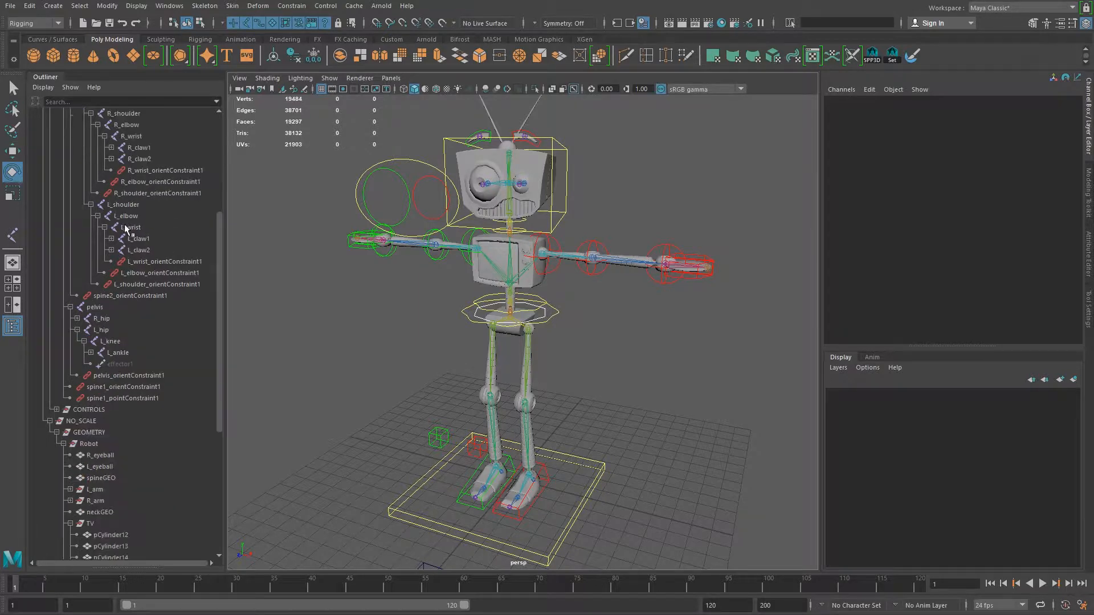
scroll(126, 229, "up", 8)
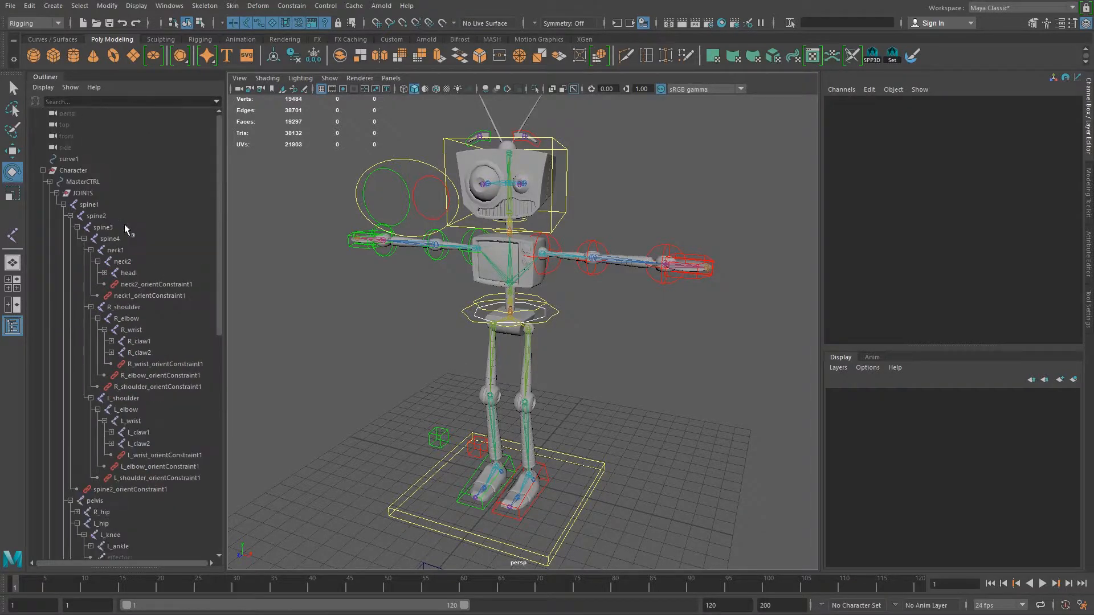
- Hide the JOINTS group under MasterCTRL and save the scene, confirming the save
left_click(83, 194)
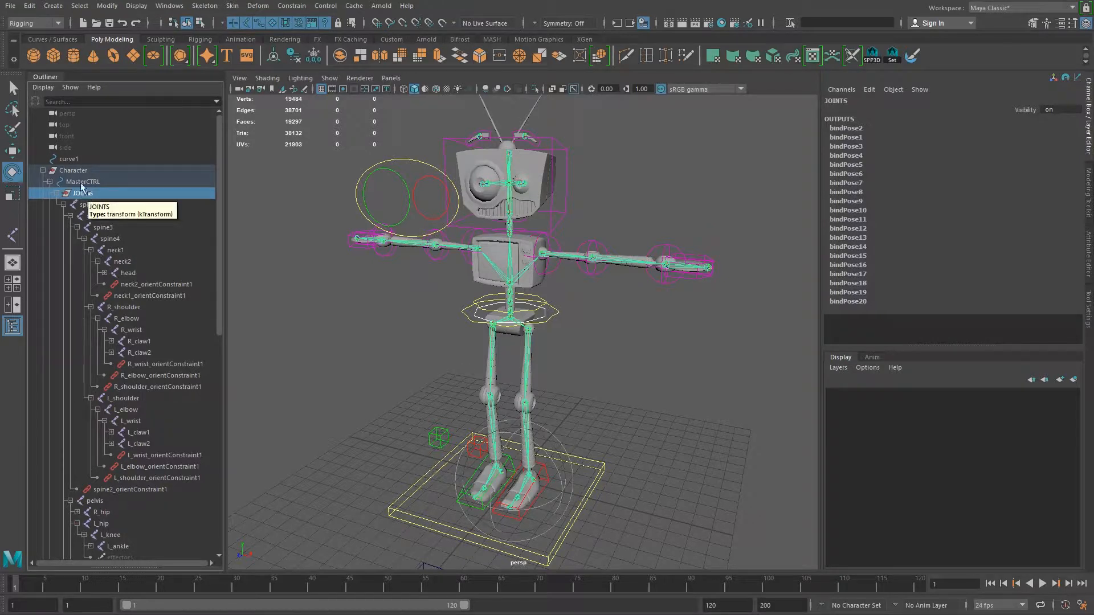
key("ctrl+h")
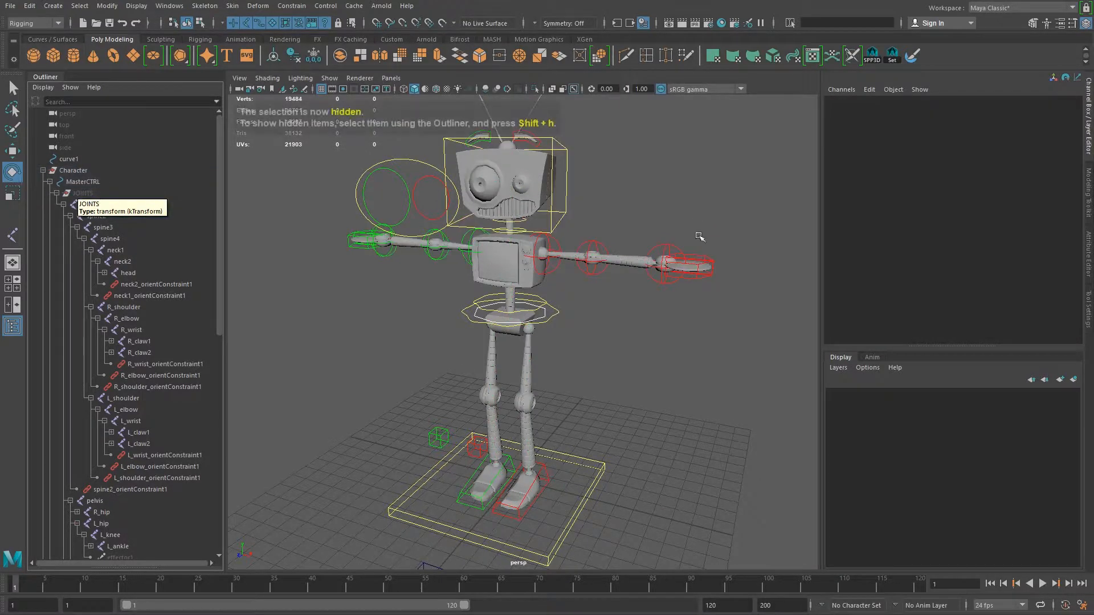
middle_click_drag(723, 339, 739, 343, "alt")
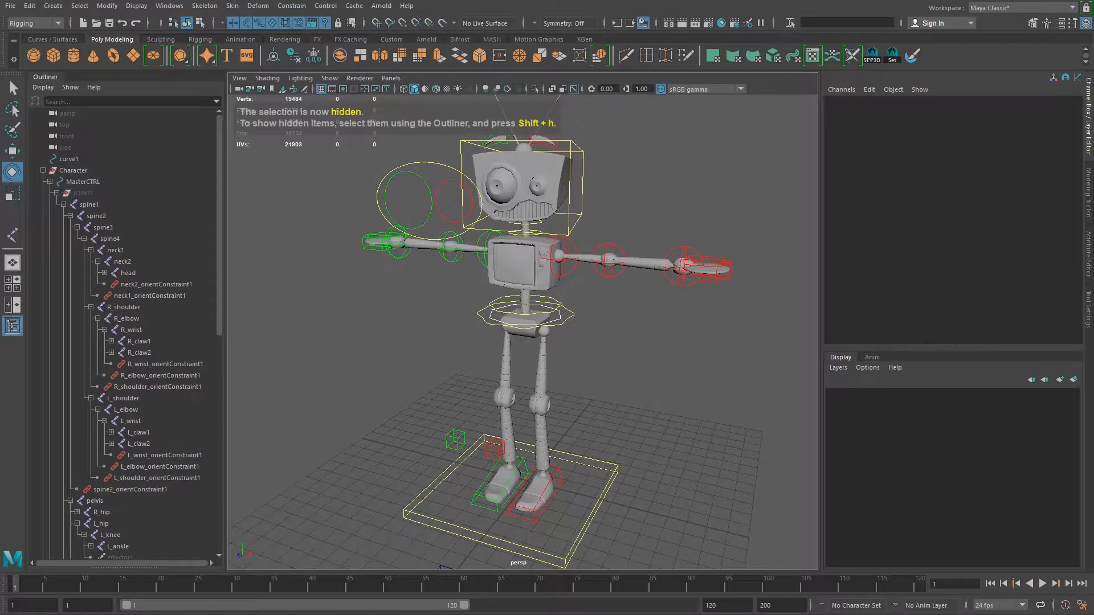
left_click_drag(448, 258, 505, 305, "alt")
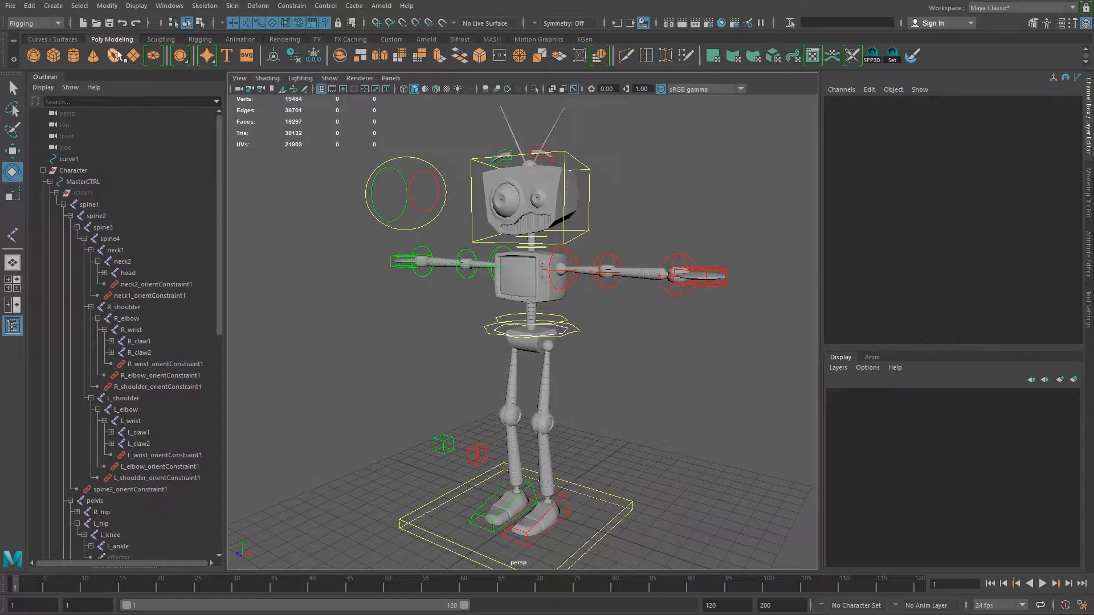
key("ctrl+s")
key("Return")
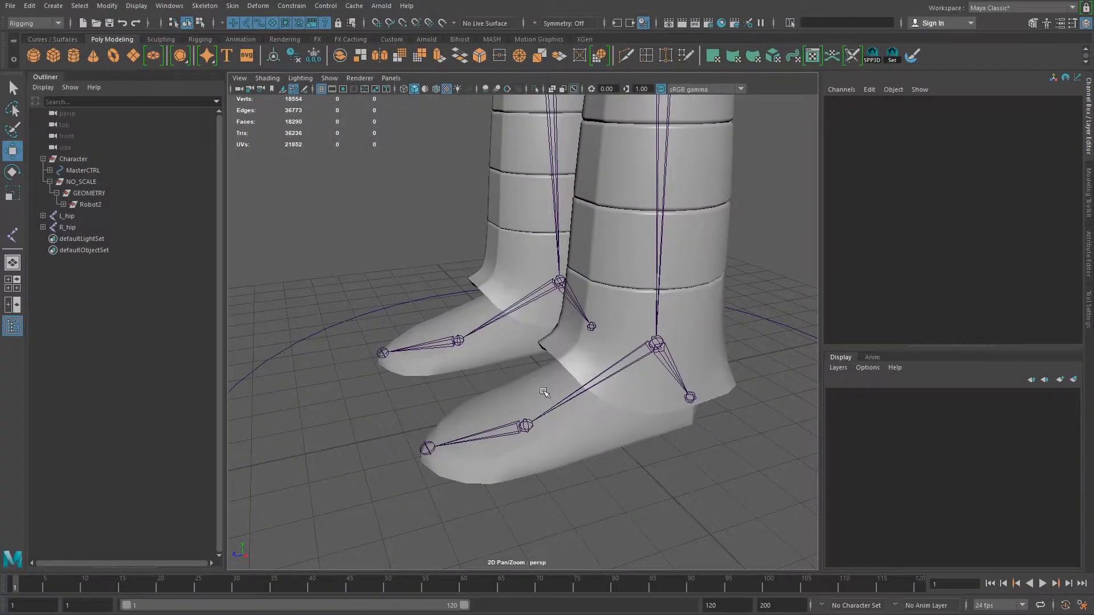
- Select the left foot mesh pCube1 with the L_ankle and L_ball joints and bind them with Bind Skin
middle_click_drag(545, 393, 456, 378, "alt")
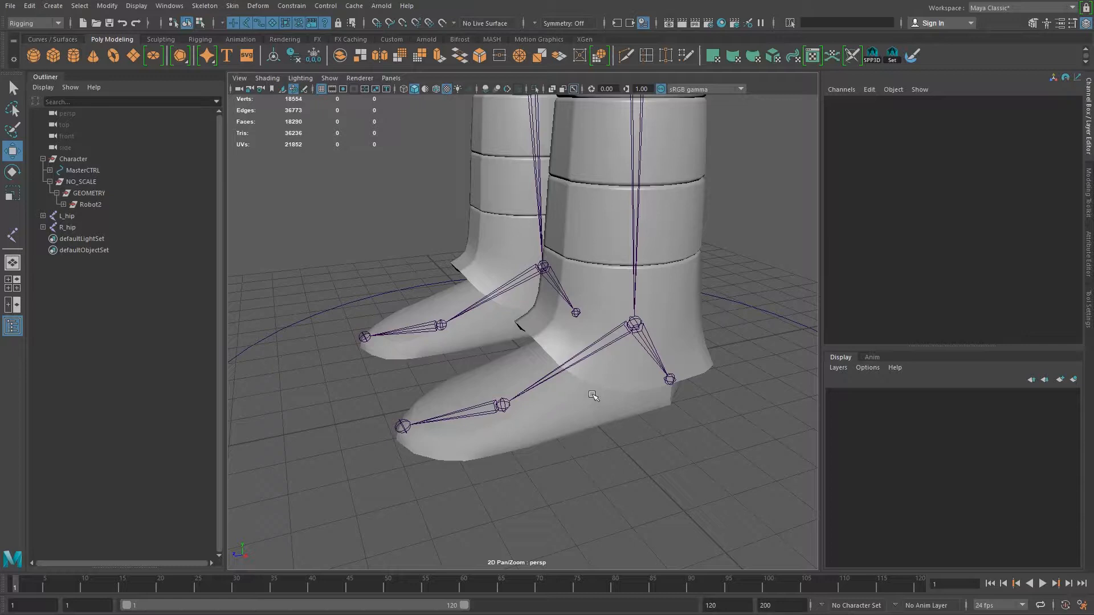
left_click(548, 428)
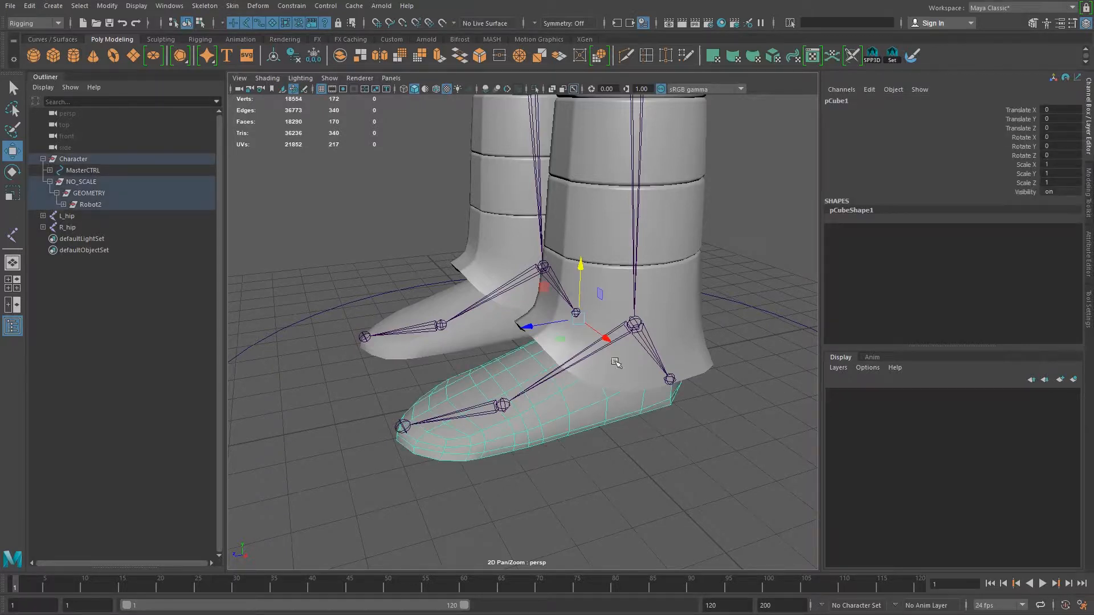
left_click(633, 325)
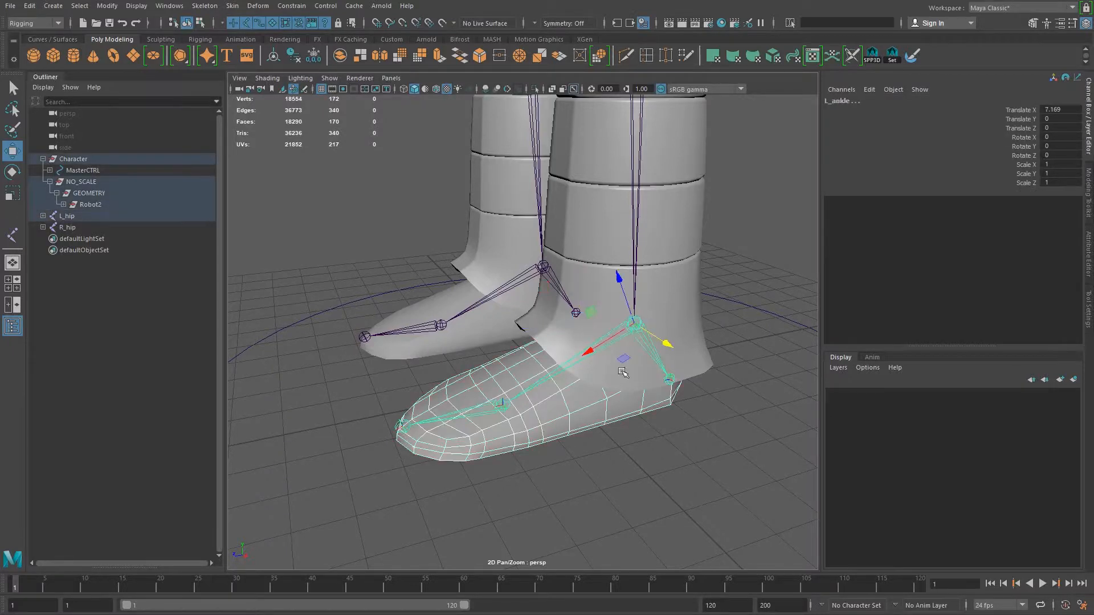
left_click(481, 409)
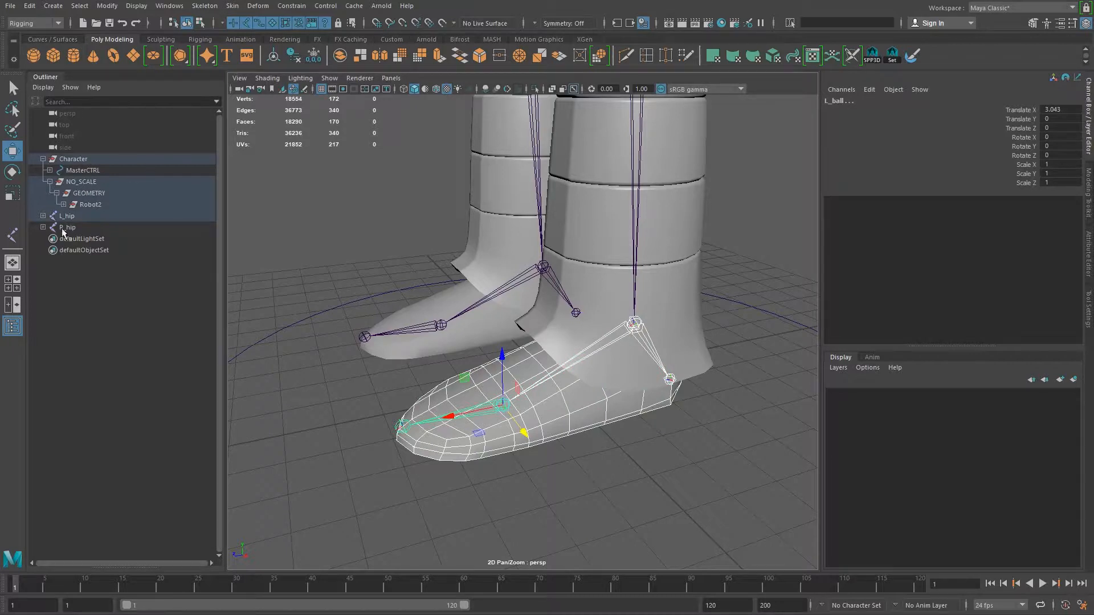
left_click(43, 216)
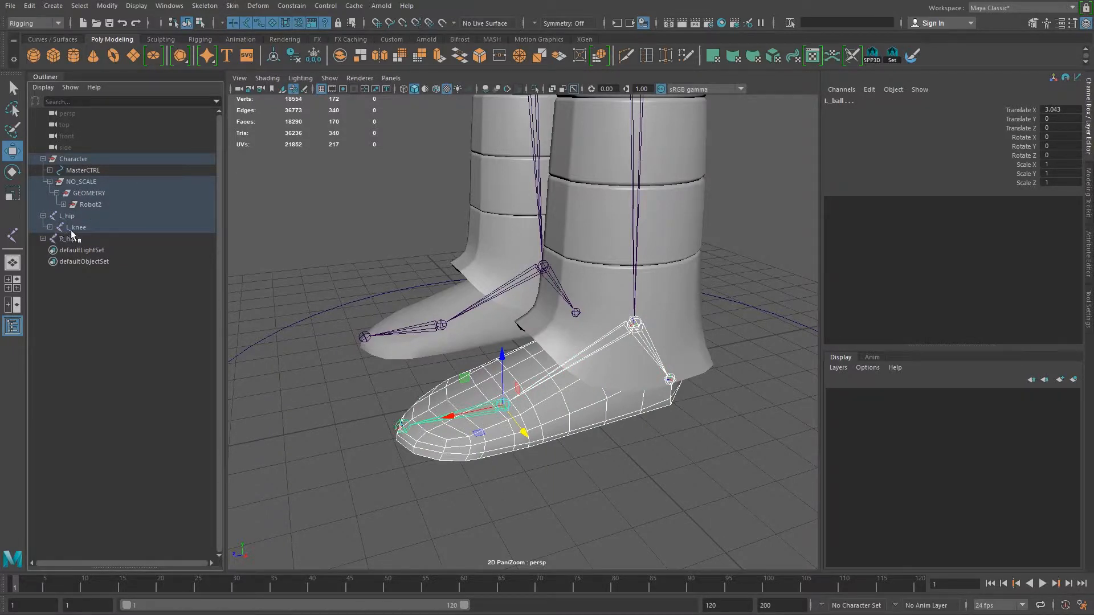
key("f")
left_click(63, 489)
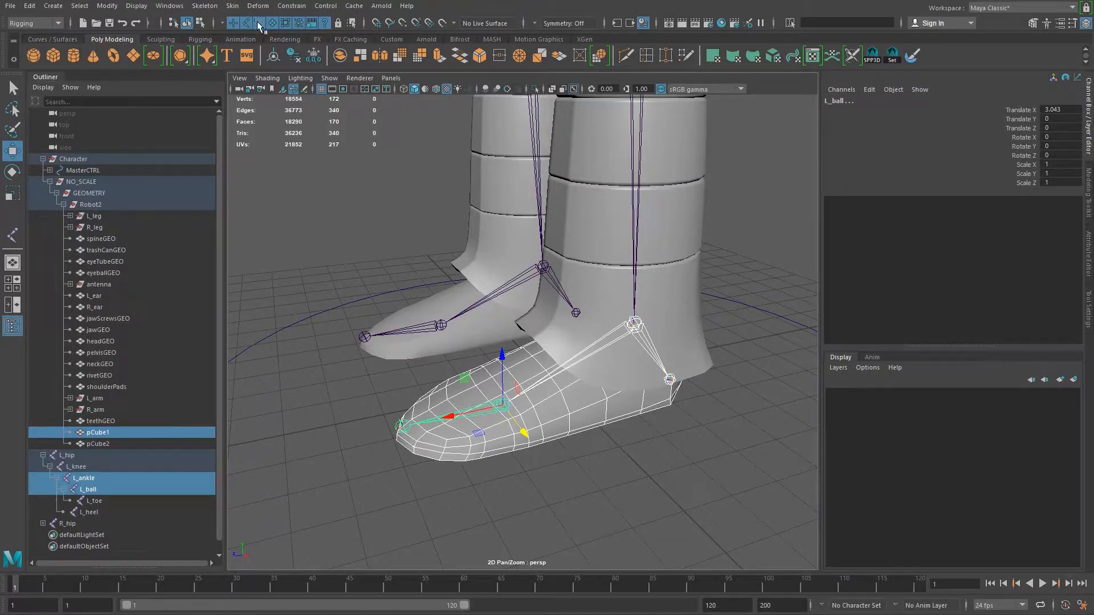
left_click(233, 5)
left_click(254, 37)
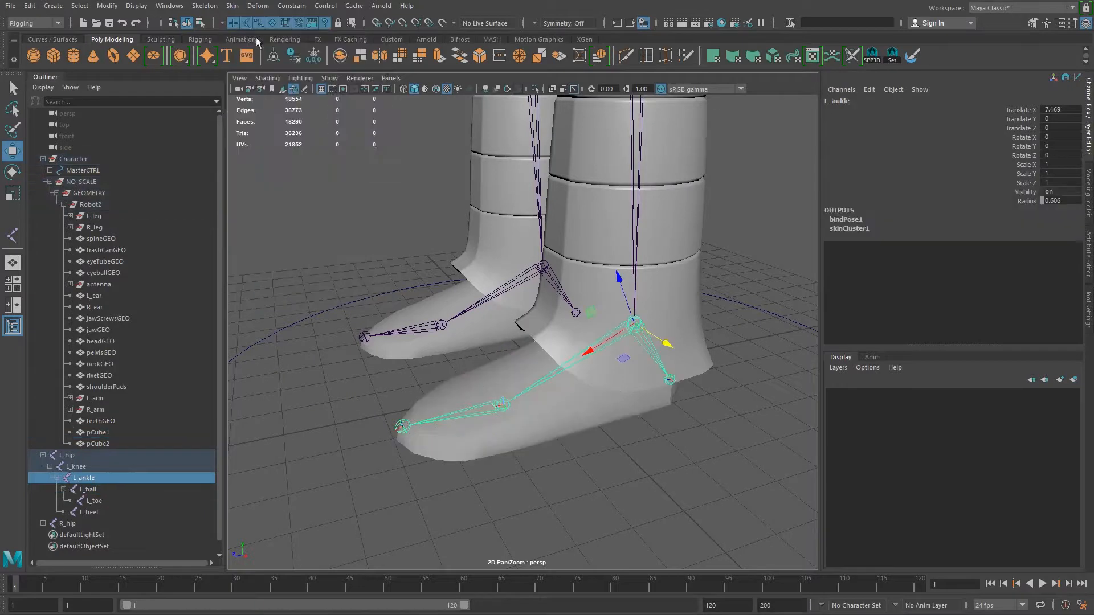
- Rotate the L_ball joint about its Y axis to roughly 59 degrees to bend the left foot's toe downward
middle_click_drag(498, 468, 507, 436, "alt")
left_click(494, 388)
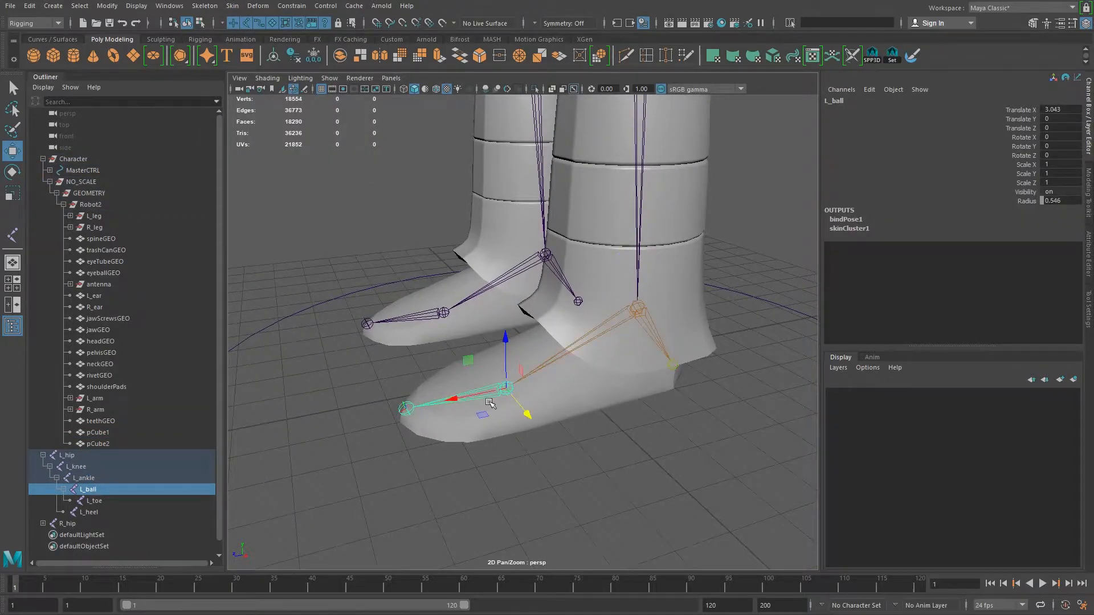
key("e")
left_click_drag(487, 391, 496, 355)
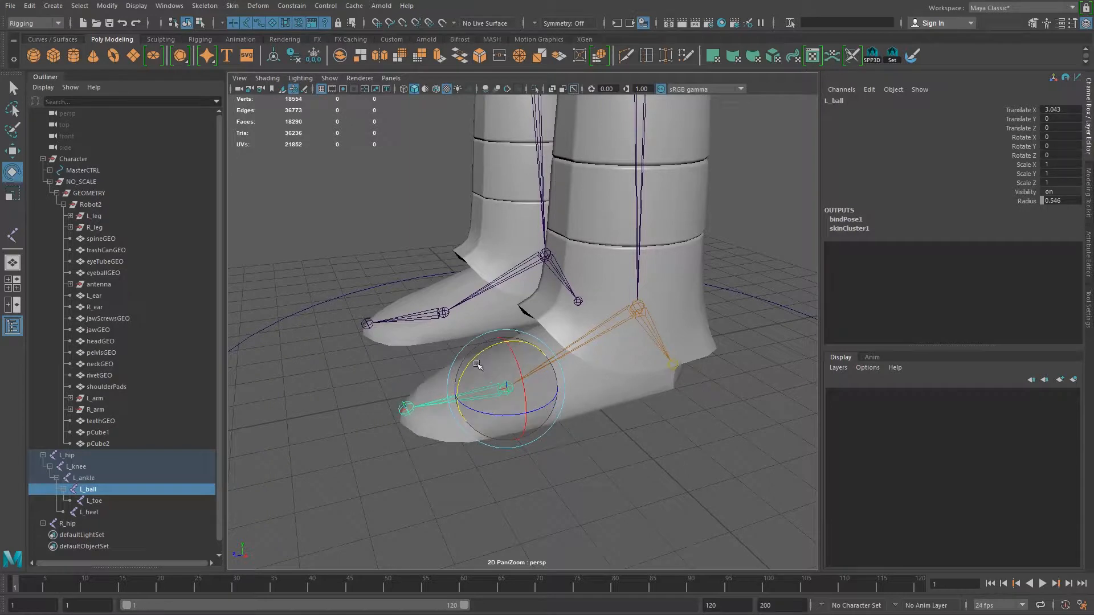
left_click_drag(489, 353, 545, 436)
key("ctrl+z")
middle_click_drag(631, 400, 561, 343, "alt")
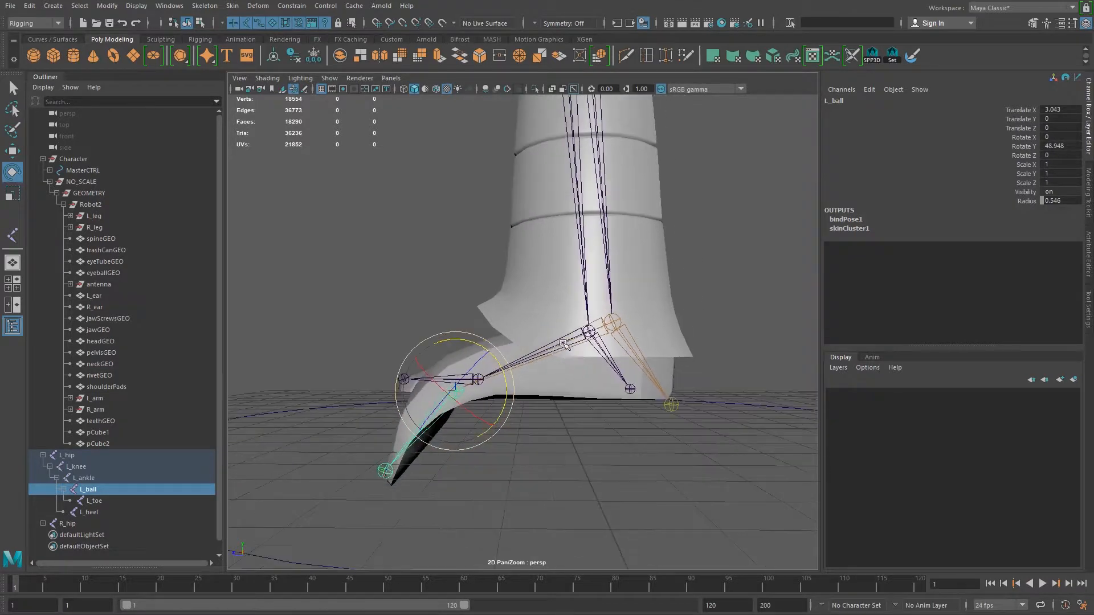
left_click_drag(505, 380, 507, 374)
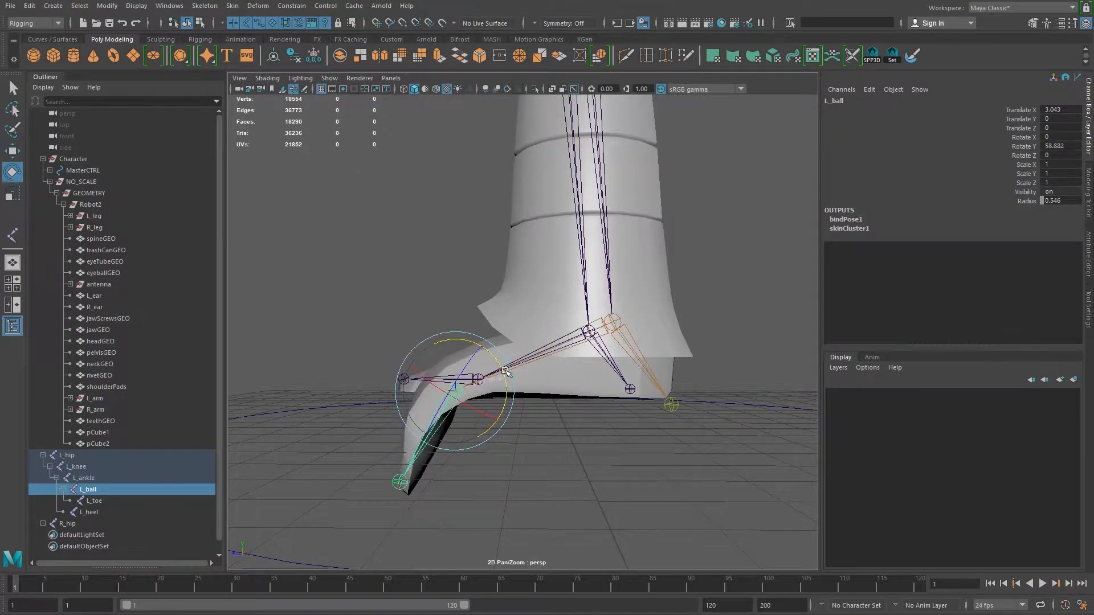
left_click_drag(565, 393, 540, 416, "alt")
- Select the left foot mesh pCube1 and open the Paint Skin Weights tool settings for it
left_click(504, 327)
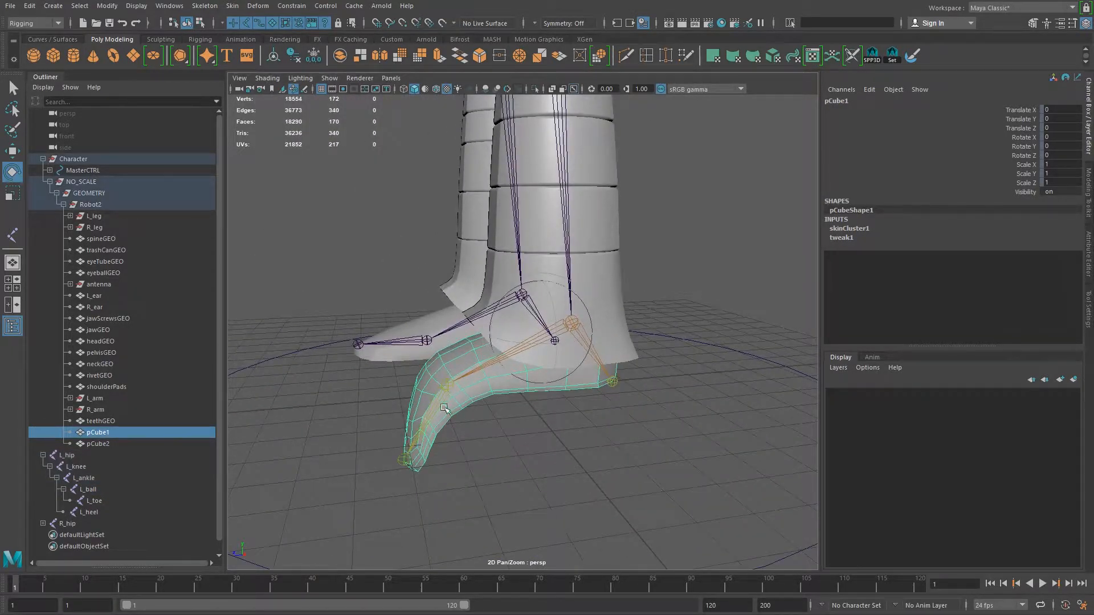
left_click(233, 6)
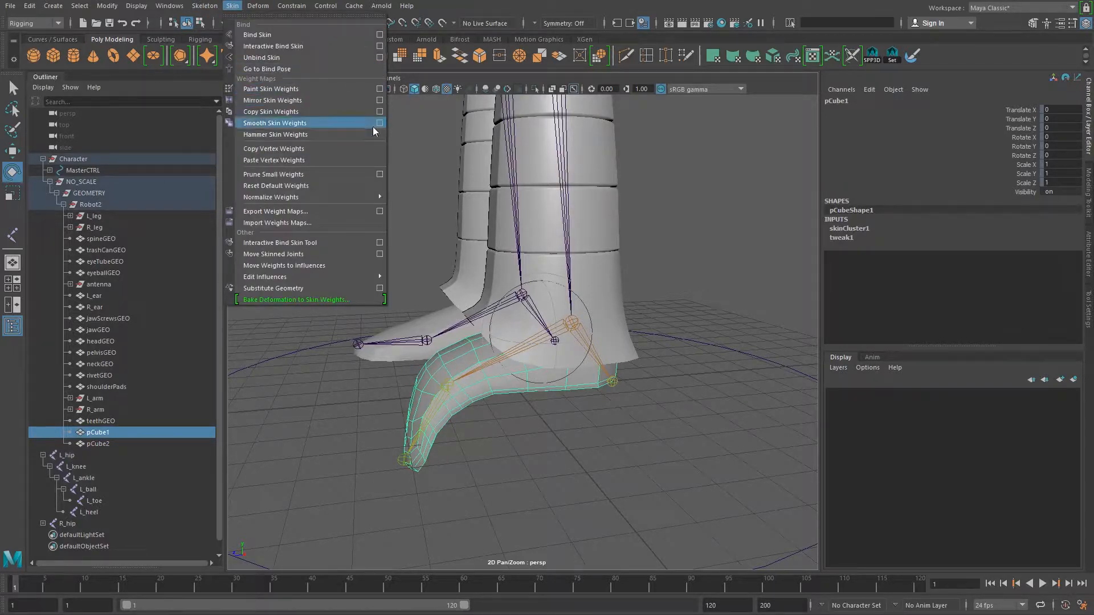
left_click(379, 89)
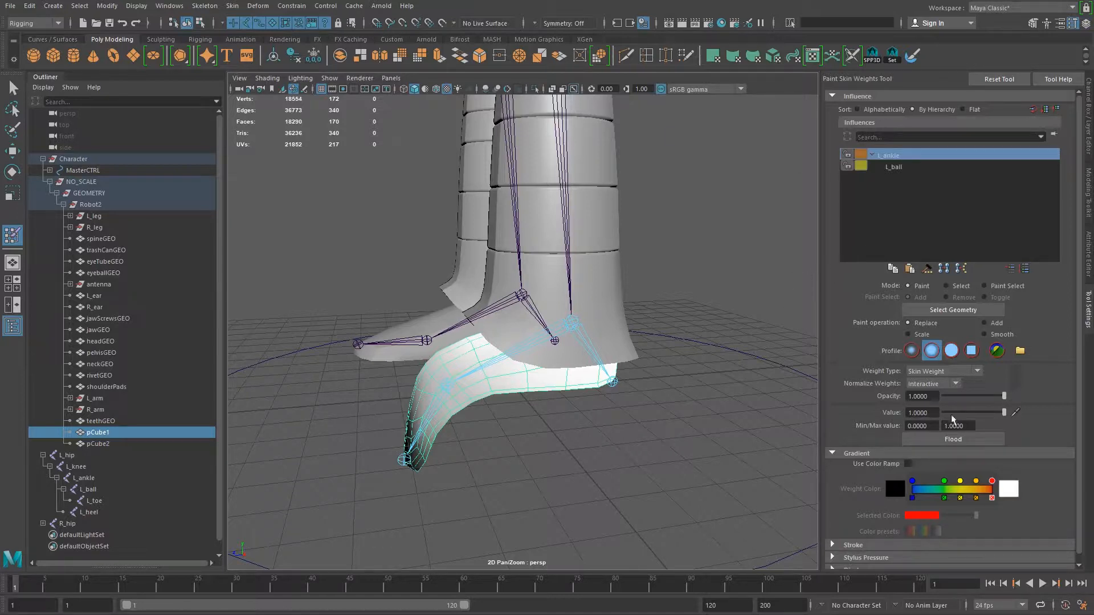
- Compare the weight maps of the L_ankle and L_ball influences on the bent left foot
middle_click_drag(579, 371, 496, 297, "alt")
right_click_drag(496, 297, 566, 343, "alt")
left_click_drag(566, 343, 550, 324, "alt")
middle_click_drag(657, 406, 601, 353, "alt")
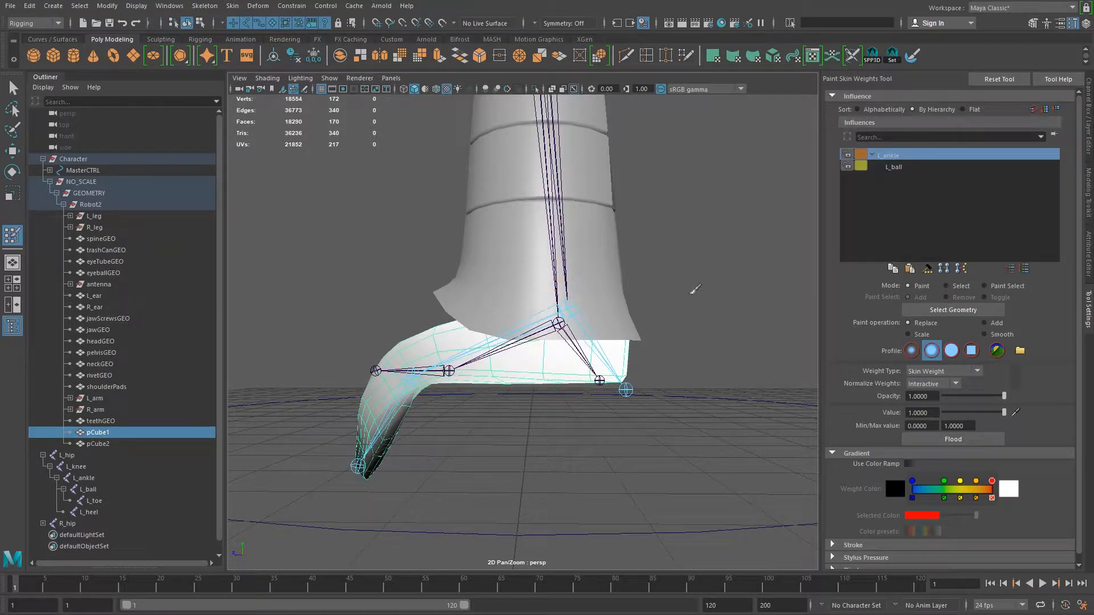
left_click(900, 169)
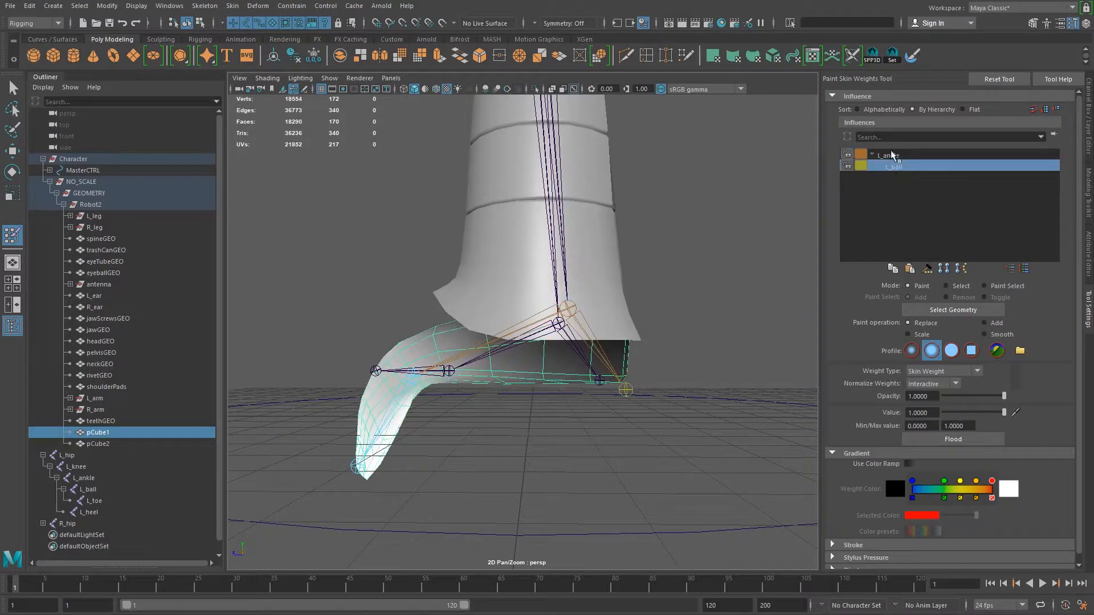
left_click(895, 157)
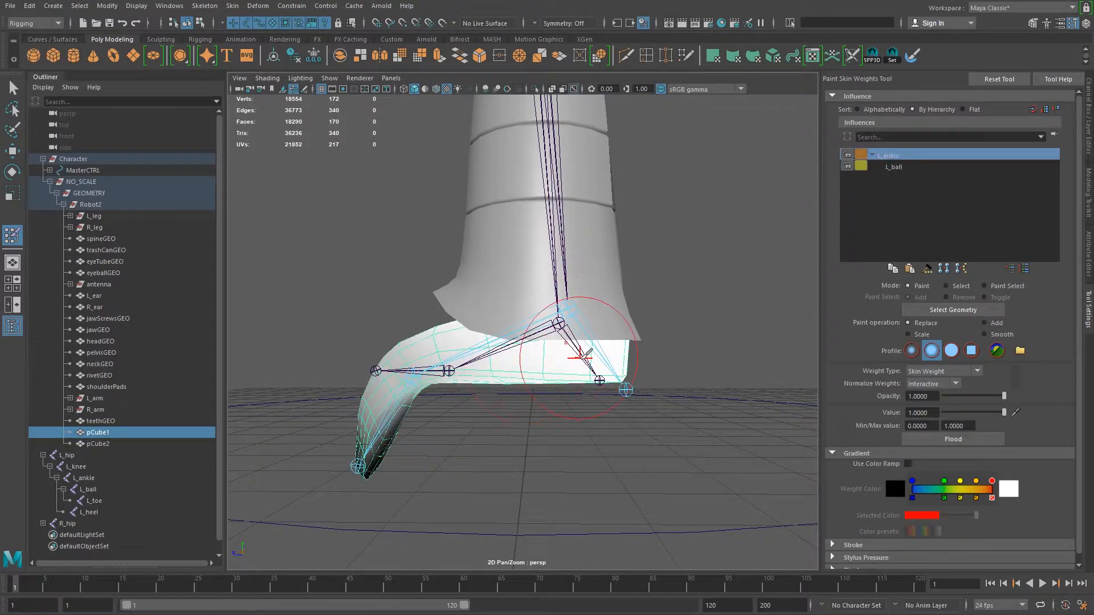
left_click(896, 169)
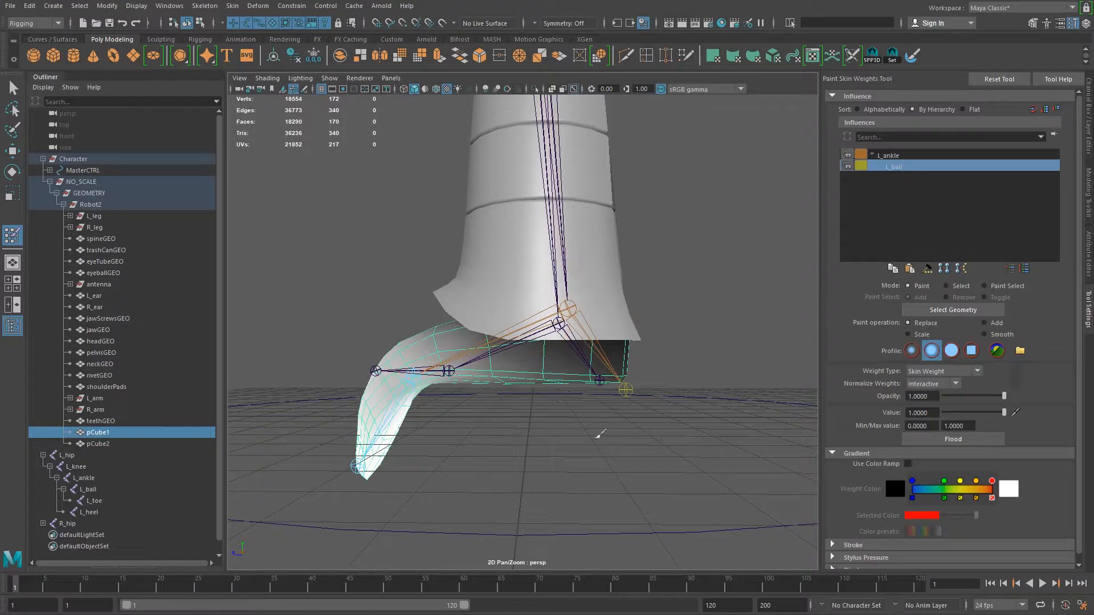
- Set the paint value to 0 and paint L_ball's influence off the heel of the left foot in Replace mode
scroll(590, 432, "up", 1)
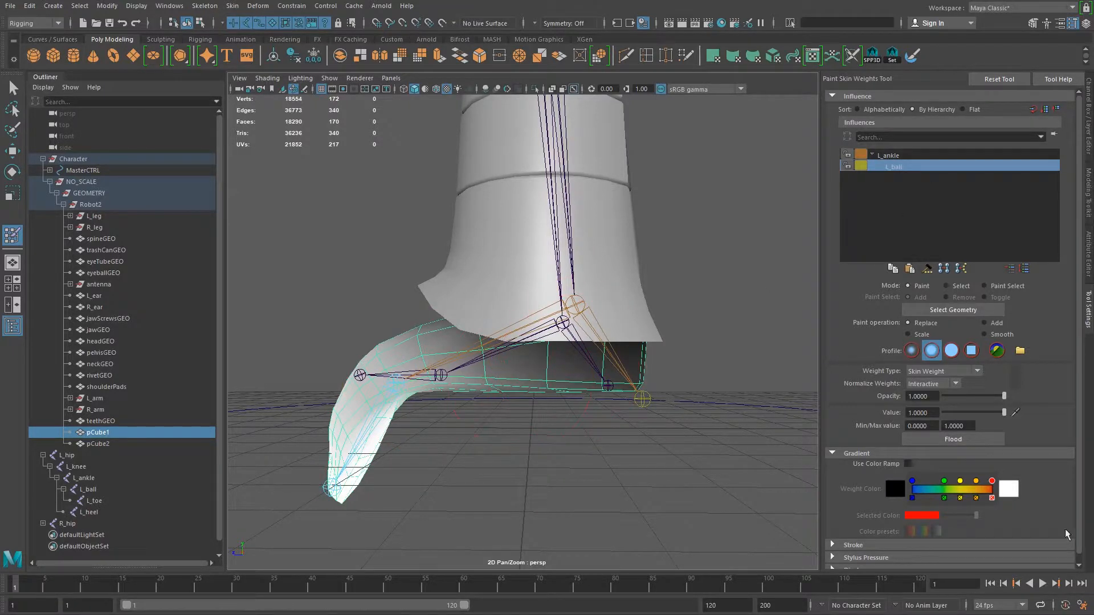
scroll(954, 453, "down", 1)
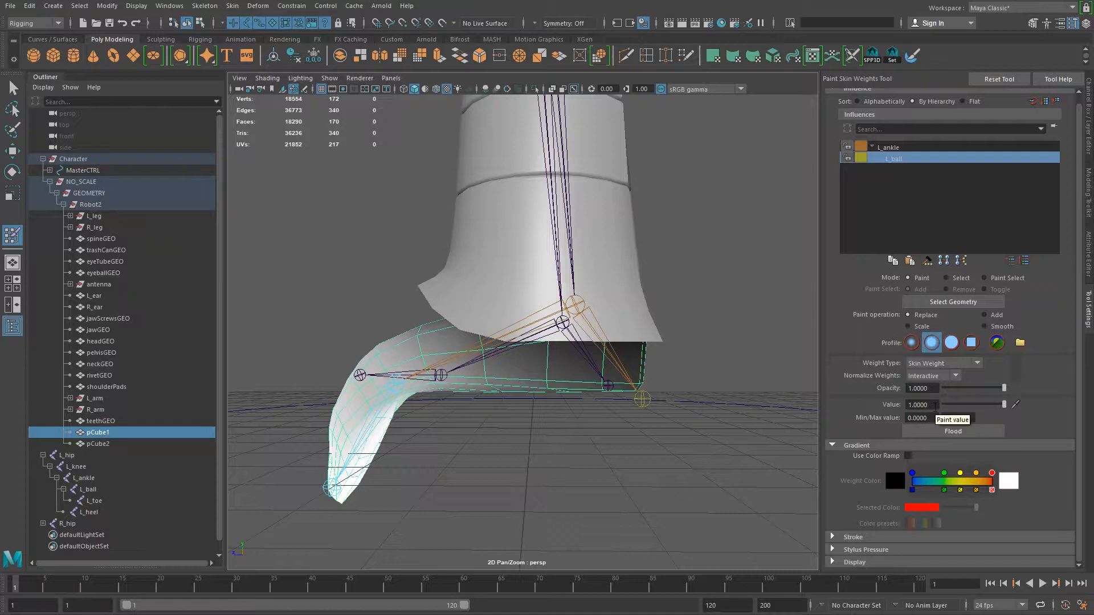
left_click(935, 406)
type("0")
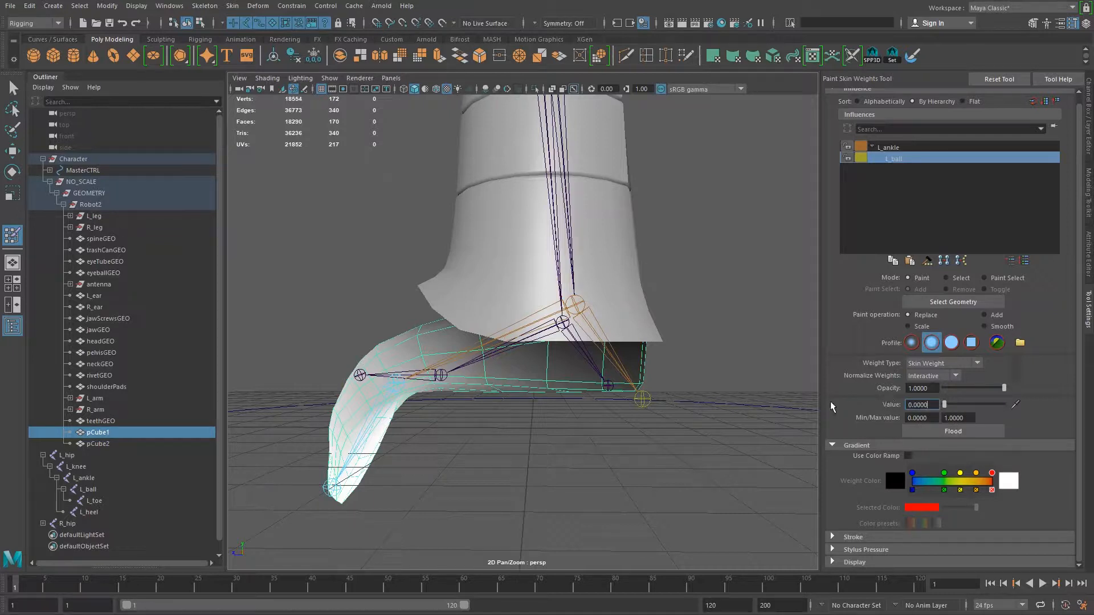
left_click(627, 356)
left_click_drag(631, 354, 646, 396)
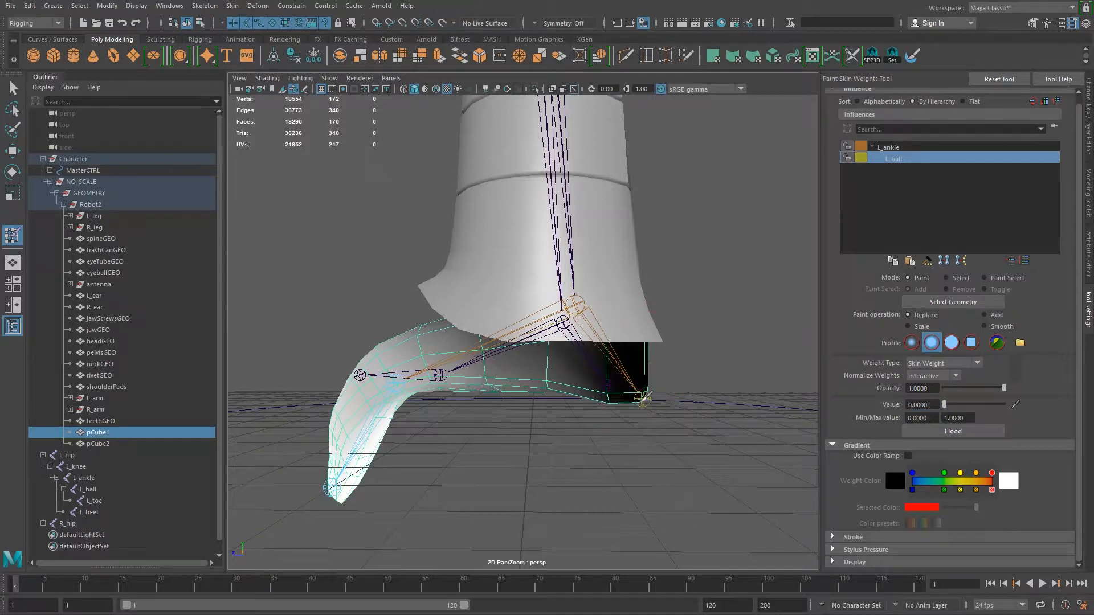
- Choose the L_ankle influence, set the paint value to 1, and paint its weight over the heel and rear of the foot
left_click(889, 148)
left_click_drag(948, 405, 1070, 415)
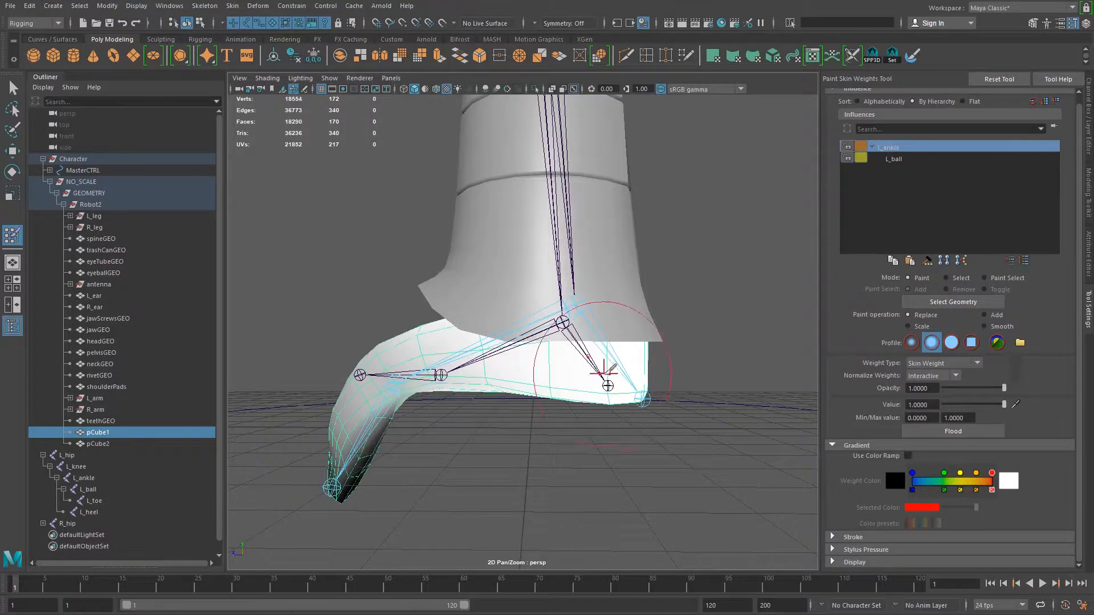
left_click_drag(622, 378, 551, 404, "alt")
left_click_drag(360, 361, 320, 347, "alt")
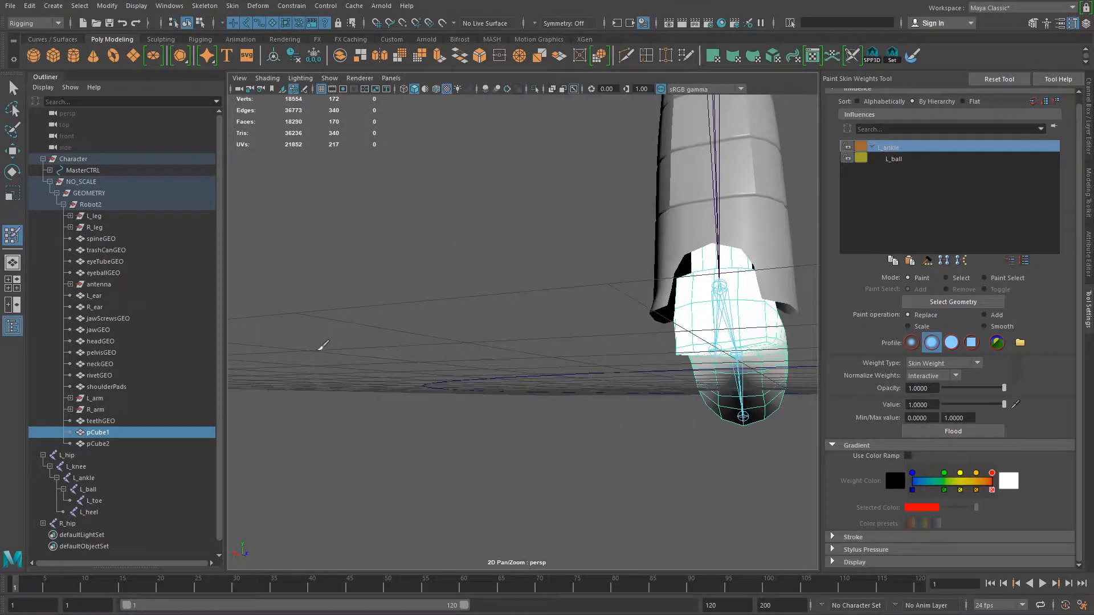
left_click_drag(783, 362, 463, 391, "alt")
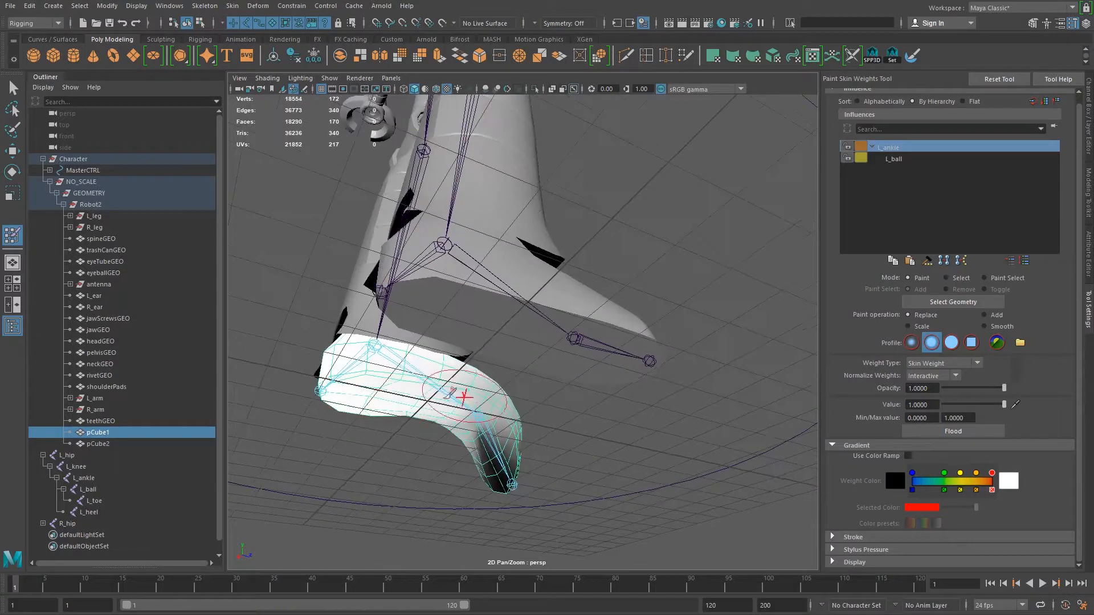
middle_click_drag(481, 420, 507, 425, "alt")
mouse_move(507, 424)
right_mouse_down("alt")
mouse_move(530, 442)
mouse_move(547, 408)
right_mouse_up("alt")
mouse_move(557, 389)
left_mouse_down("alt")
mouse_move(509, 395)
mouse_move(654, 447)
mouse_move(647, 415)
left_mouse_up("alt")
right_click_drag(647, 415, 519, 448, "alt")
left_click_drag(511, 450, 593, 365, "alt")
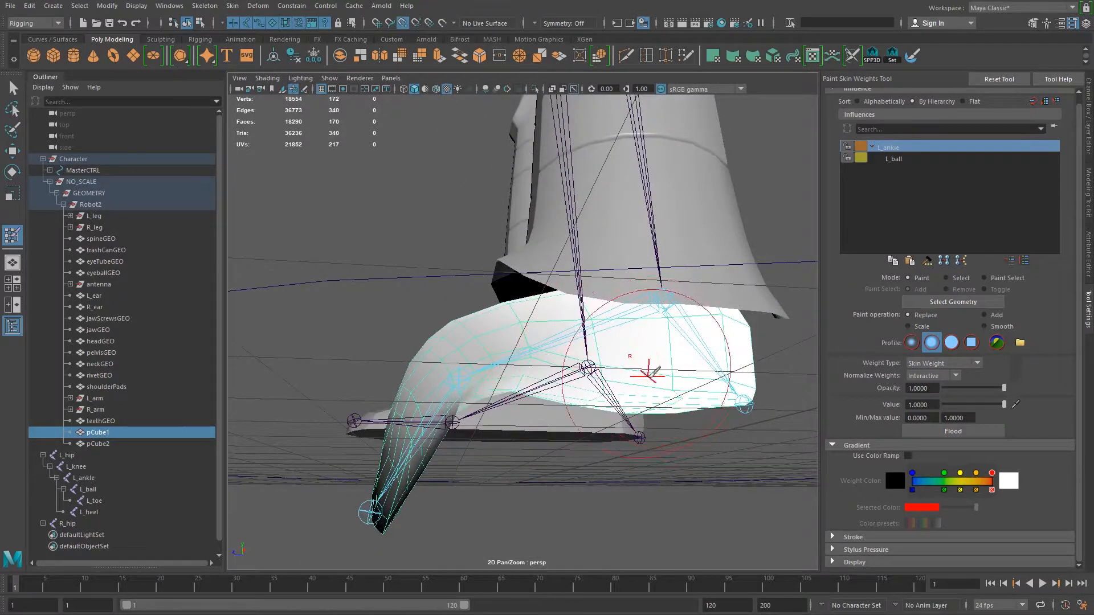
- Reduce the brush radius to about 0.41 and paint full L_ankle weight along the sides and sole behind the ball joint
left_click_drag(657, 354, 648, 354)
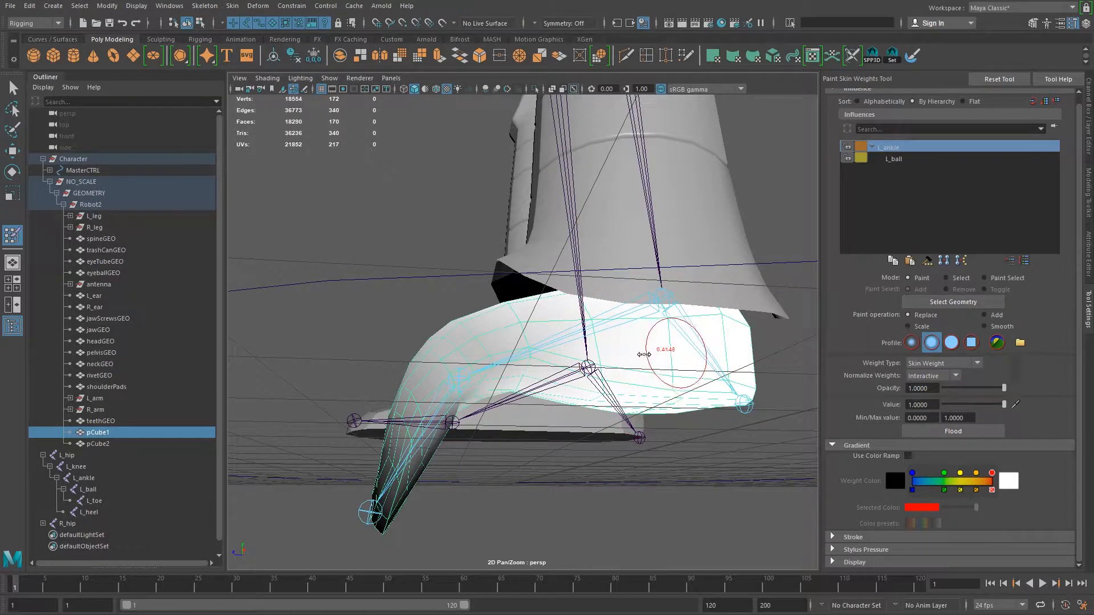
mouse_move(593, 375)
left_mouse_down("alt")
mouse_move(576, 383)
mouse_move(579, 371)
mouse_move(678, 398)
mouse_move(556, 388)
left_mouse_up("alt")
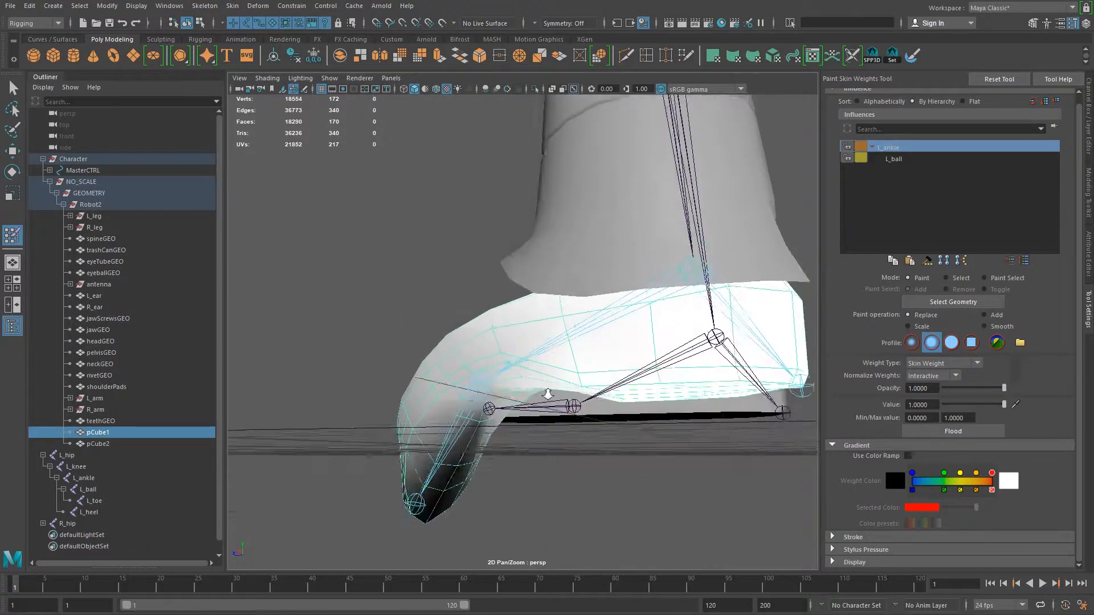
scroll(562, 364, "up", 3)
mouse_move(566, 350)
left_mouse_down("alt")
mouse_move(594, 367)
mouse_move(593, 349)
mouse_move(555, 362)
mouse_move(556, 435)
mouse_move(558, 388)
mouse_move(600, 431)
left_mouse_up("alt")
scroll(561, 394, "down", 4)
mouse_move(561, 396)
left_mouse_down("alt")
mouse_move(583, 443)
mouse_move(621, 430)
mouse_move(593, 433)
left_mouse_up("alt")
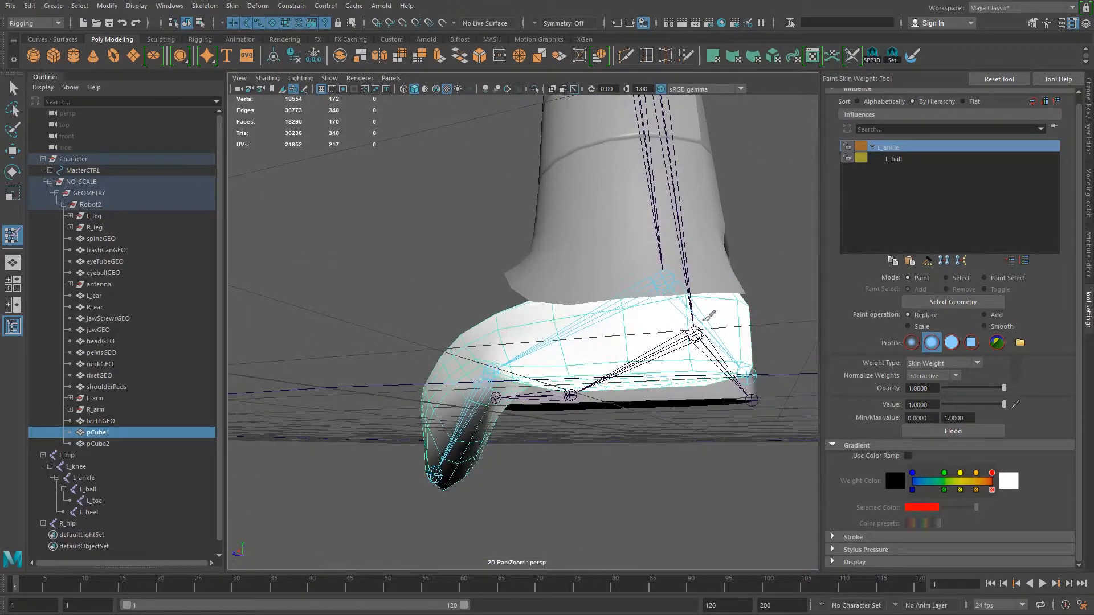
mouse_move(719, 317)
left_mouse_down("alt")
mouse_move(740, 334)
mouse_move(830, 316)
mouse_move(948, 342)
left_mouse_up("alt")
left_click_drag(424, 282, 598, 361, "alt")
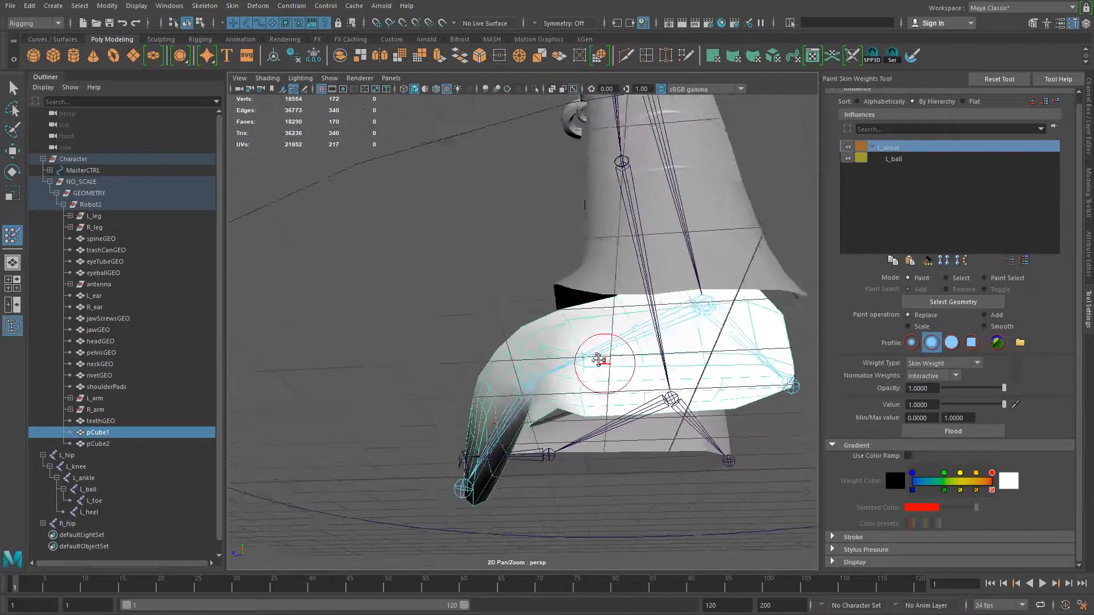
scroll(599, 360, "up", 4)
left_click_drag(664, 419, 679, 439, "alt")
middle_click_drag(598, 424, 557, 378, "alt")
mouse_move(556, 379)
left_mouse_down("alt")
mouse_move(552, 342)
mouse_move(554, 356)
left_mouse_up("alt")
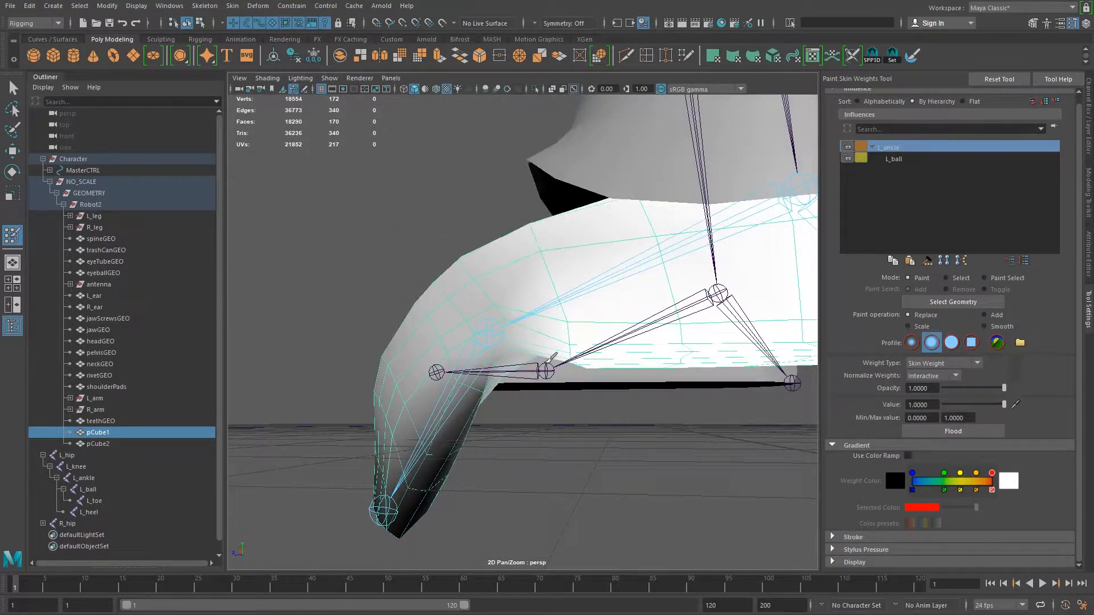
mouse_move(541, 342)
left_mouse_down("alt")
mouse_move(537, 359)
mouse_move(561, 379)
mouse_move(568, 364)
left_mouse_up("alt")
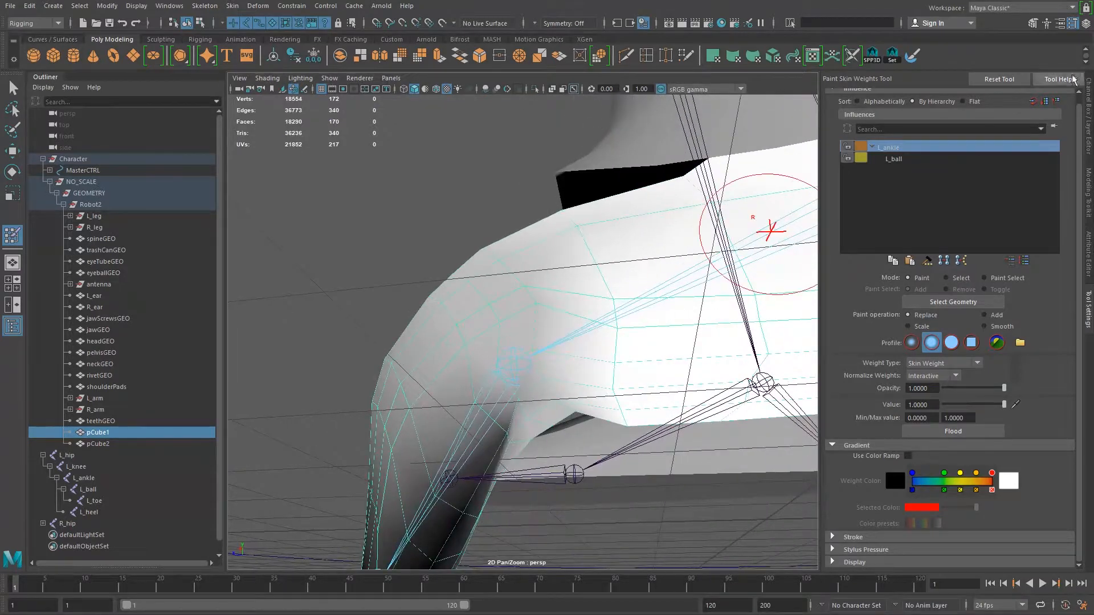
- Switch to the L_ball influence and paint its weight at value 1 over the toe section on all sides
left_click(906, 160)
left_click_drag(473, 393, 489, 403, "alt")
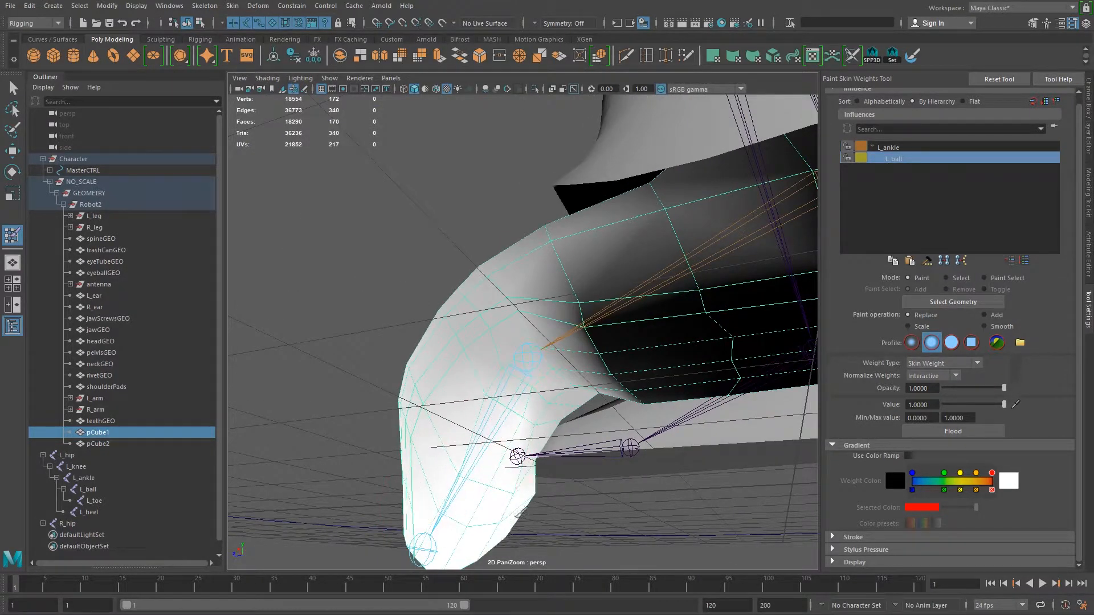
mouse_move(519, 438)
left_mouse_down()
mouse_move(533, 434)
mouse_move(489, 419)
mouse_move(424, 444)
mouse_move(509, 429)
mouse_move(347, 466)
mouse_move(442, 397)
mouse_move(364, 407)
mouse_move(542, 428)
left_mouse_up()
left_click_drag(532, 434, 489, 508, "alt")
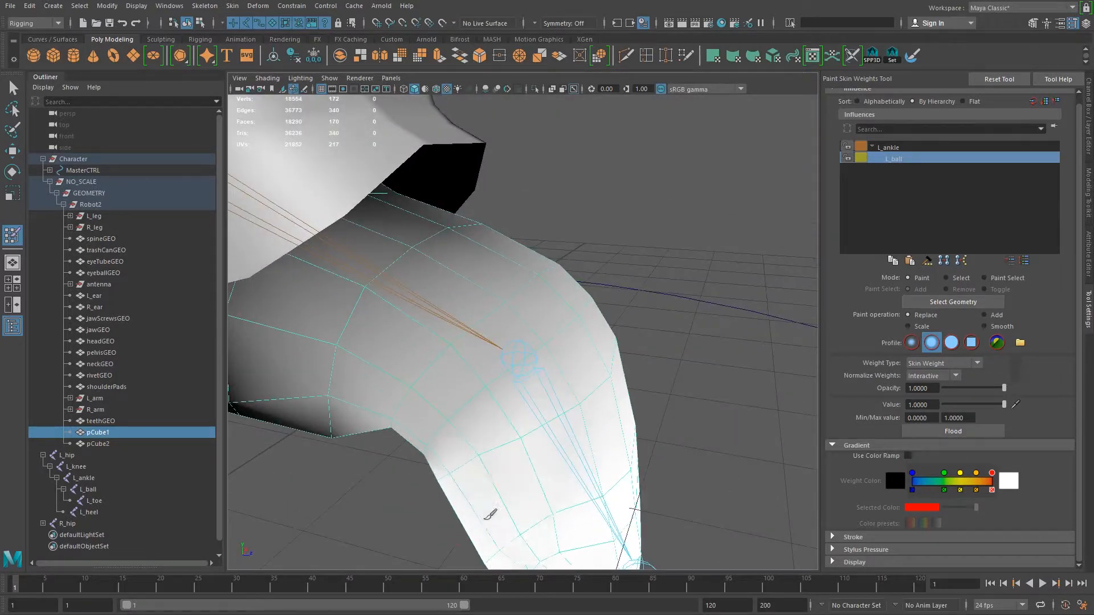
mouse_move(627, 422)
left_mouse_down("alt")
mouse_move(506, 415)
mouse_move(467, 390)
mouse_move(483, 403)
mouse_move(476, 412)
mouse_move(490, 412)
left_mouse_up("alt")
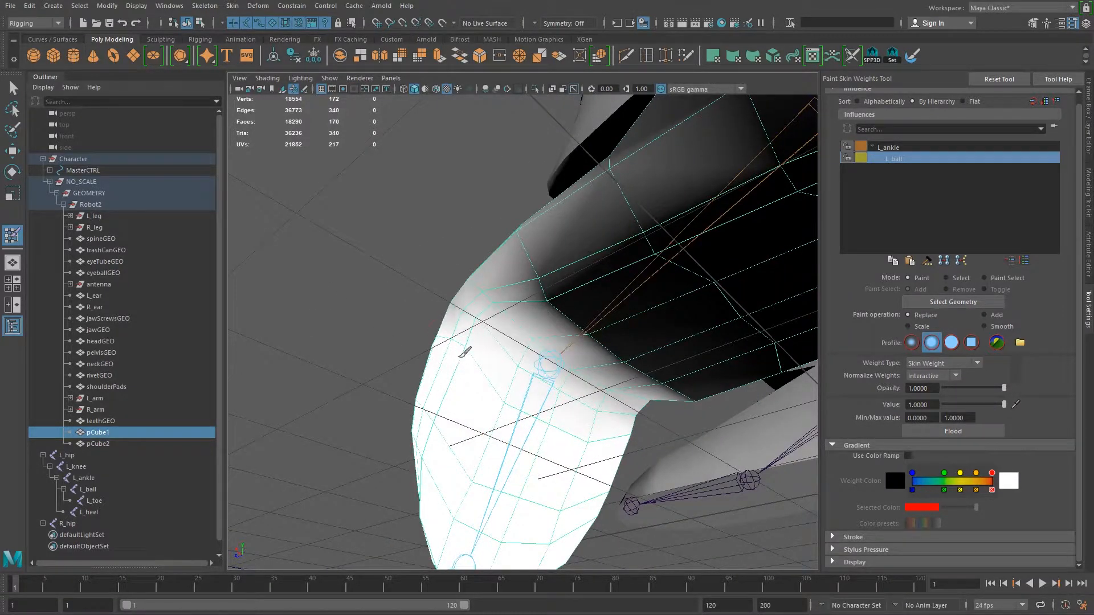
mouse_move(457, 349)
left_mouse_down("alt")
mouse_move(552, 390)
mouse_move(525, 383)
left_mouse_up("alt")
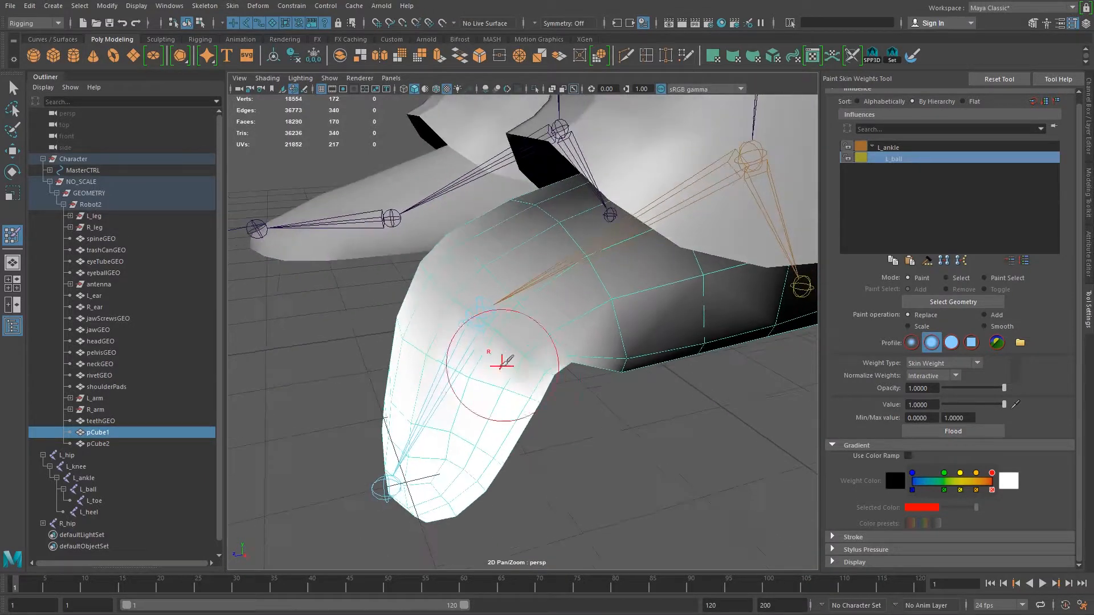
left_click_drag(395, 321, 573, 342, "alt")
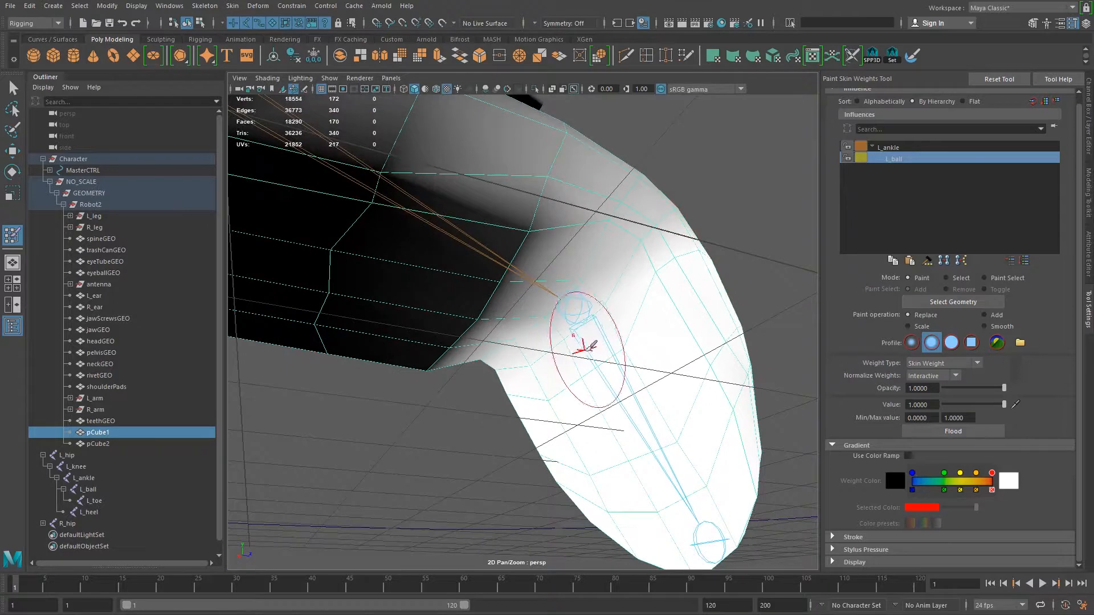
- Set the paint value to 0.5 with opacity at 1, resize the brush, and blend L_ball's weight around the foot's bend
left_click(934, 388)
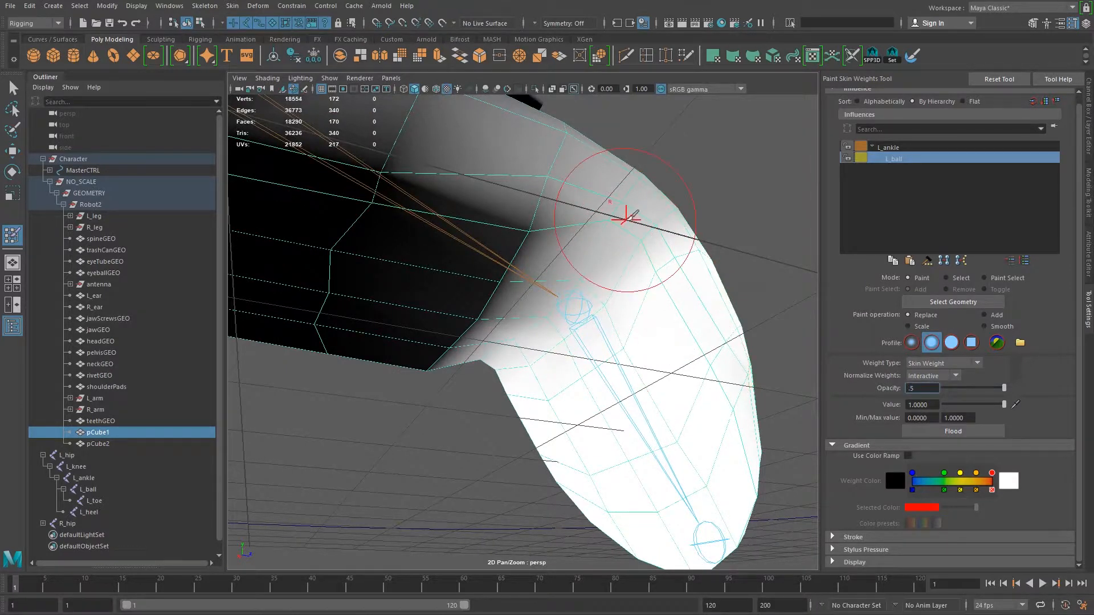
type(".5")
key("Return")
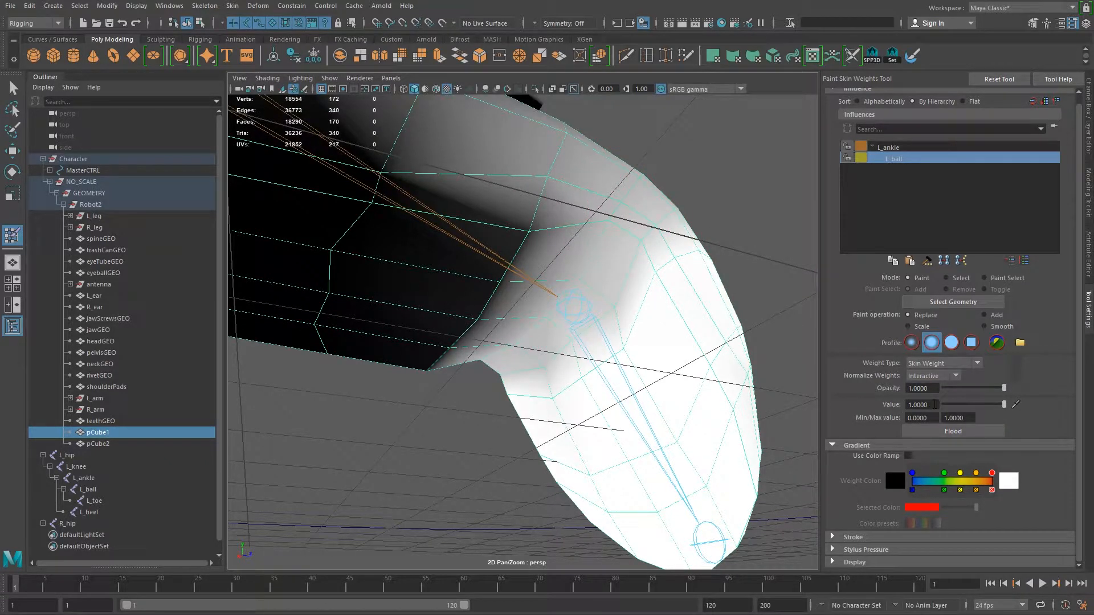
type(".5")
key("Return")
middle_click_drag(578, 338, 518, 376, "alt")
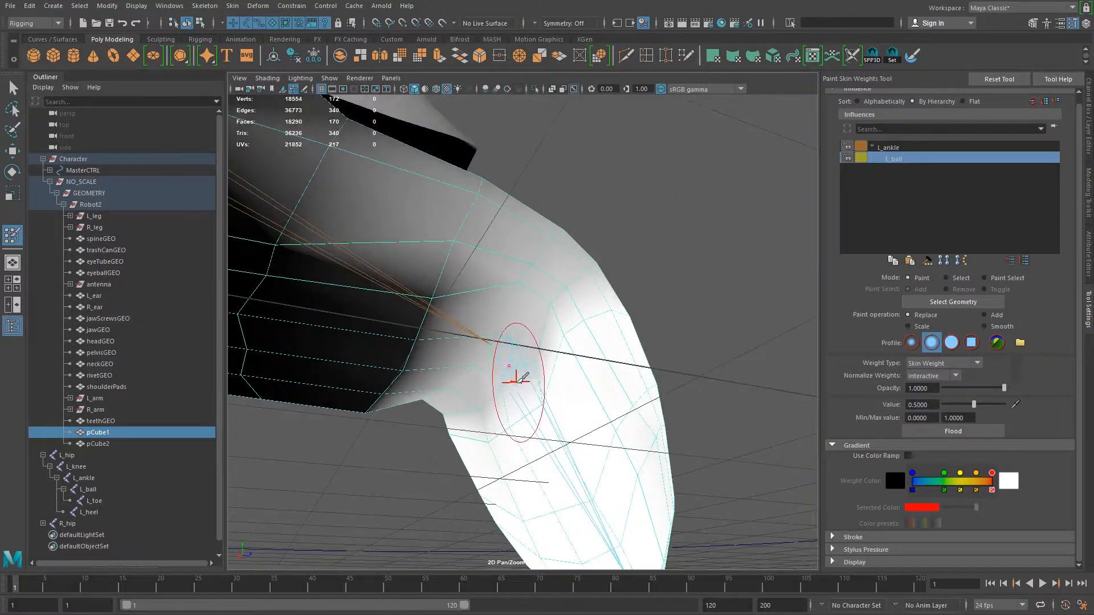
scroll(507, 347, "up", 3)
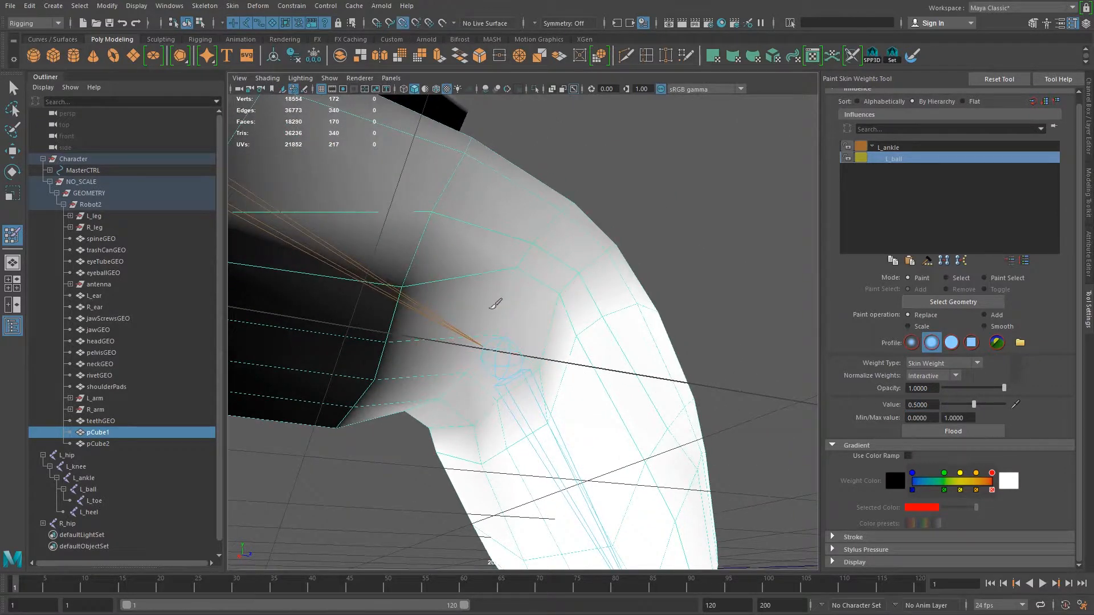
key("b")
mouse_move(515, 306)
left_mouse_down()
mouse_move(508, 292)
mouse_move(465, 282)
left_mouse_up()
left_click_drag(446, 369, 525, 366, "alt")
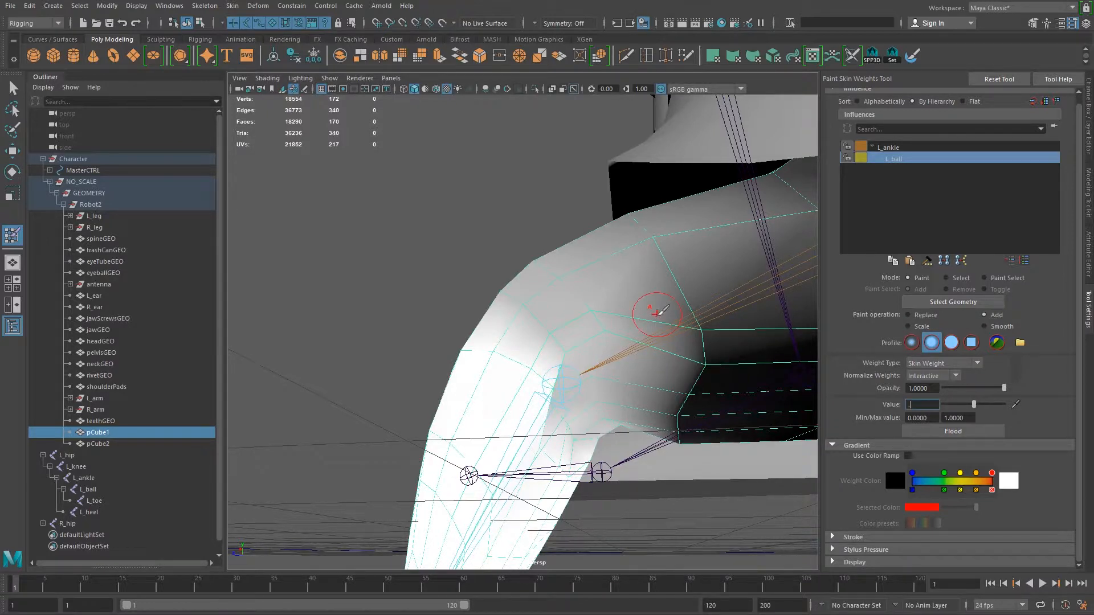
- Add a touch of L_ball weight at value 0.1 near the bend, and build up L_ankle weight around the ball joint at the same value
mouse_move(595, 315)
left_mouse_down()
mouse_move(584, 342)
mouse_move(593, 317)
mouse_move(604, 326)
left_mouse_up()
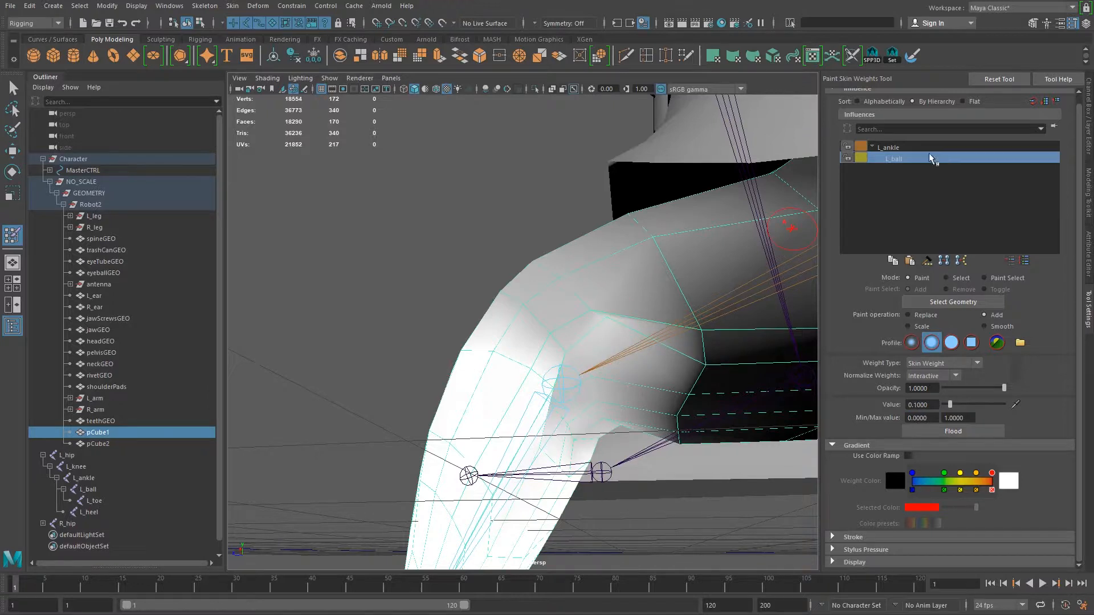
left_click(887, 147)
mouse_move(610, 359)
left_mouse_down()
mouse_move(630, 330)
mouse_move(606, 349)
mouse_move(569, 274)
mouse_move(601, 361)
mouse_move(610, 438)
mouse_move(561, 376)
mouse_move(532, 481)
mouse_move(502, 505)
left_mouse_up()
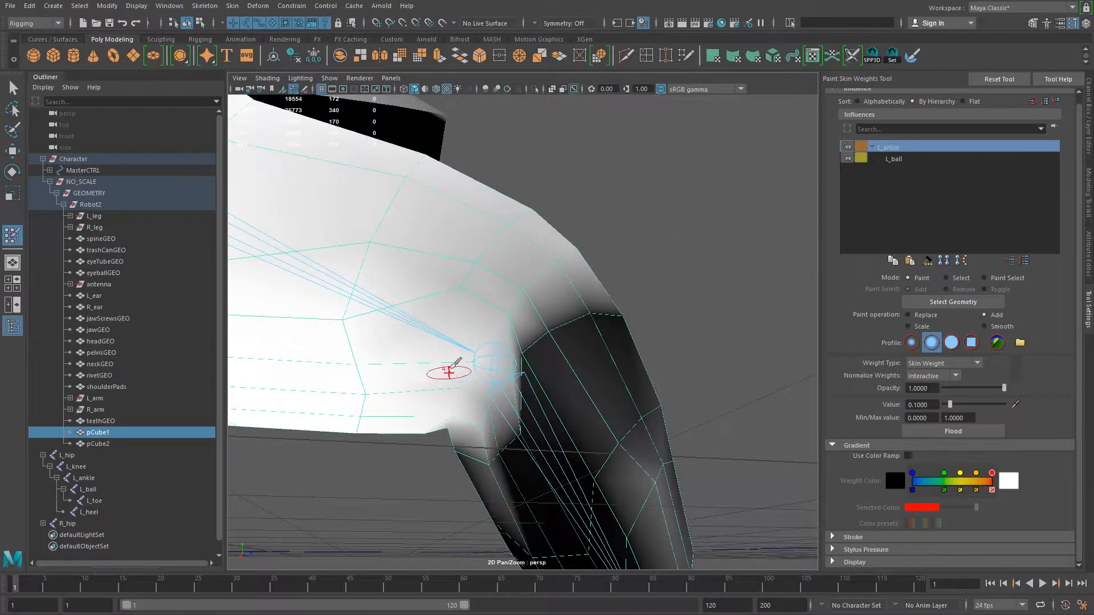
mouse_move(466, 307)
left_mouse_down()
mouse_move(477, 269)
mouse_move(447, 291)
left_mouse_up()
left_click_drag(447, 291, 454, 289, "alt")
left_click_drag(564, 342, 410, 350, "alt")
mouse_move(334, 399)
left_mouse_down()
mouse_move(362, 355)
mouse_move(415, 378)
mouse_move(435, 403)
mouse_move(440, 371)
mouse_move(473, 371)
mouse_move(459, 391)
mouse_move(518, 337)
mouse_move(520, 349)
mouse_move(556, 345)
mouse_move(536, 328)
mouse_move(576, 330)
mouse_move(652, 434)
mouse_move(593, 420)
mouse_move(676, 359)
left_mouse_up()
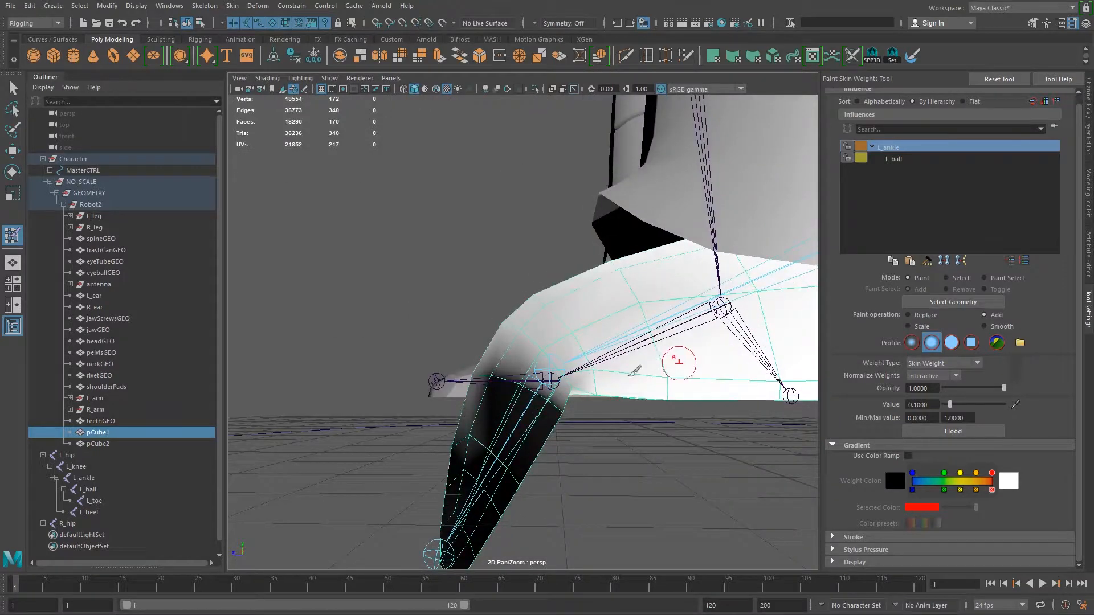
left_click(574, 383)
mouse_move(542, 341)
left_mouse_down()
mouse_move(599, 330)
mouse_move(593, 321)
mouse_move(601, 337)
left_mouse_up()
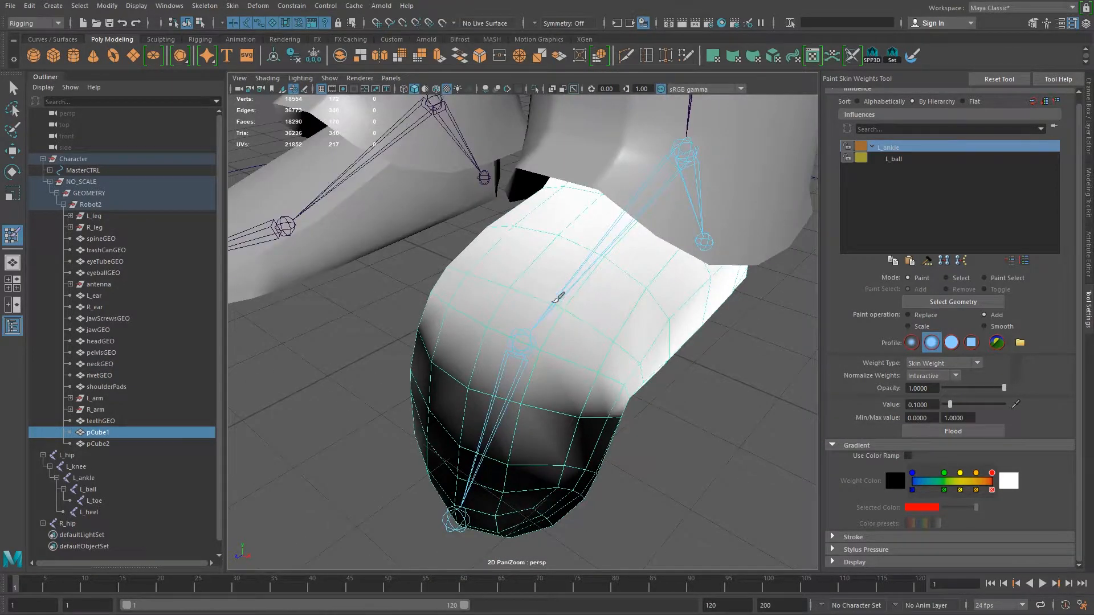
- Add L_ankle weight at value 0.1 across the side and top of the foot just behind the ball joint
mouse_move(462, 268)
left_mouse_down("alt")
mouse_move(495, 307)
mouse_move(471, 382)
left_mouse_up("alt")
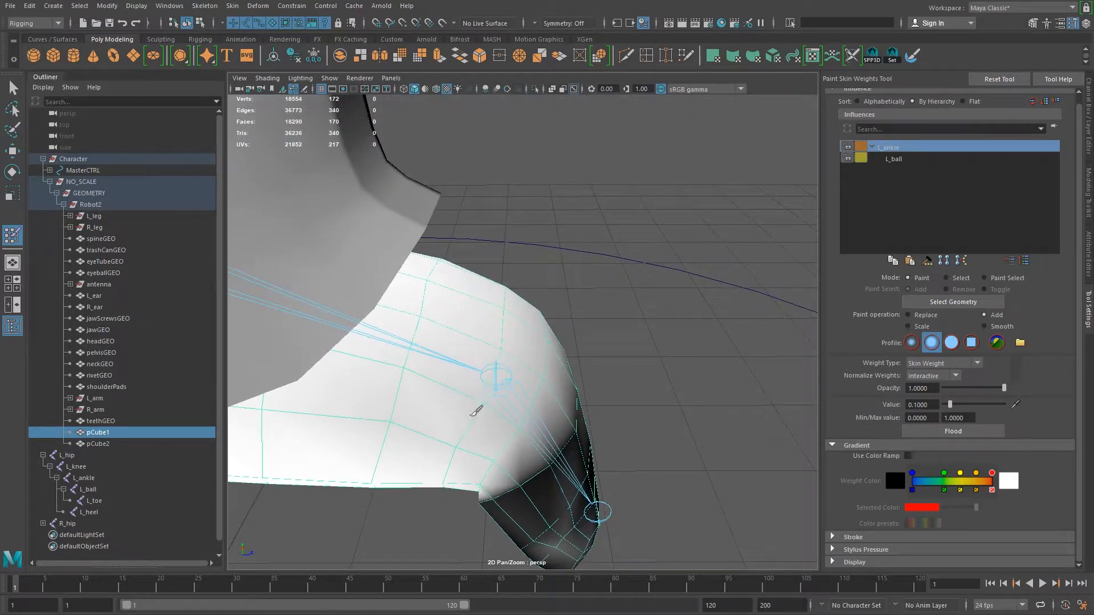
left_click_drag(464, 458, 464, 435)
left_click(390, 420)
left_click(393, 408)
left_click(416, 348)
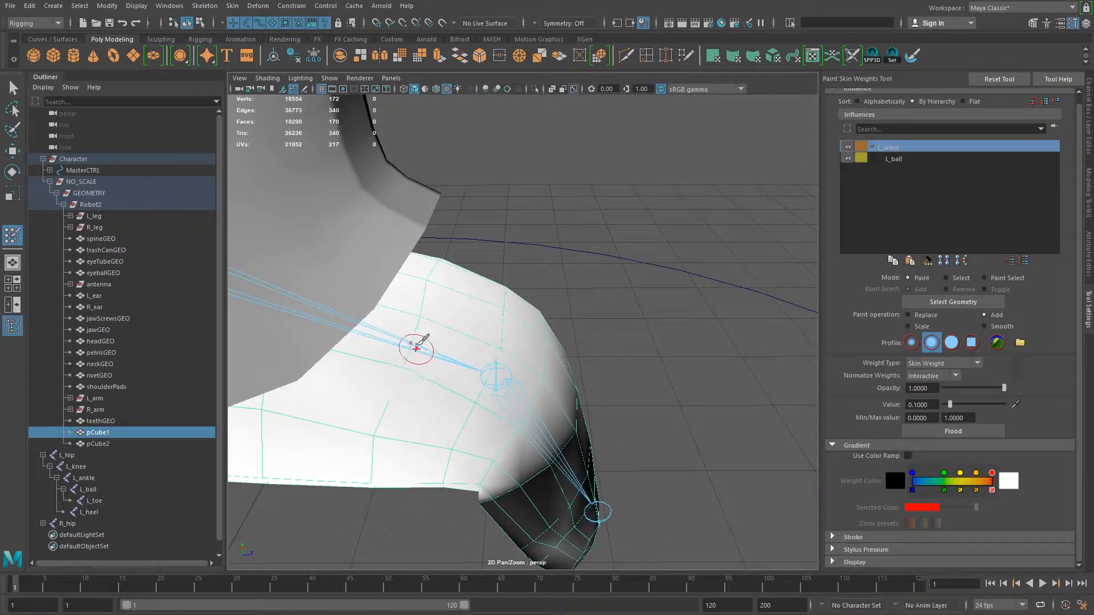
mouse_move(430, 313)
left_mouse_down("alt")
mouse_move(518, 288)
mouse_move(513, 359)
mouse_move(431, 307)
left_mouse_up("alt")
left_click_drag(645, 292, 672, 408)
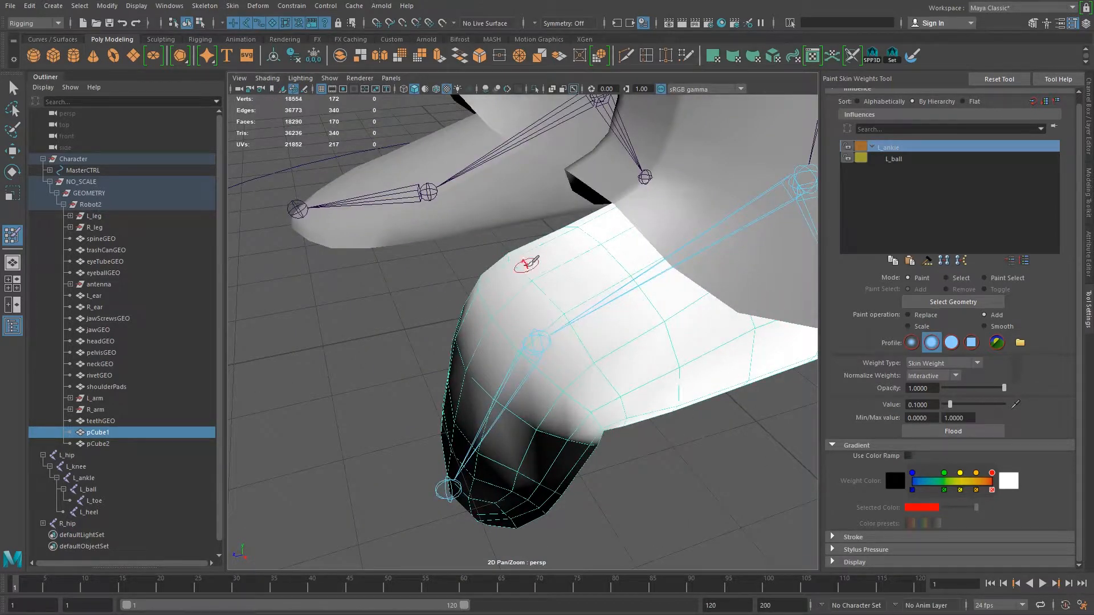
- Add L_ankle weight at value 0.1 on the sole around the ball joint, and check L_ball's weight map
left_click_drag(564, 374, 495, 377, "alt")
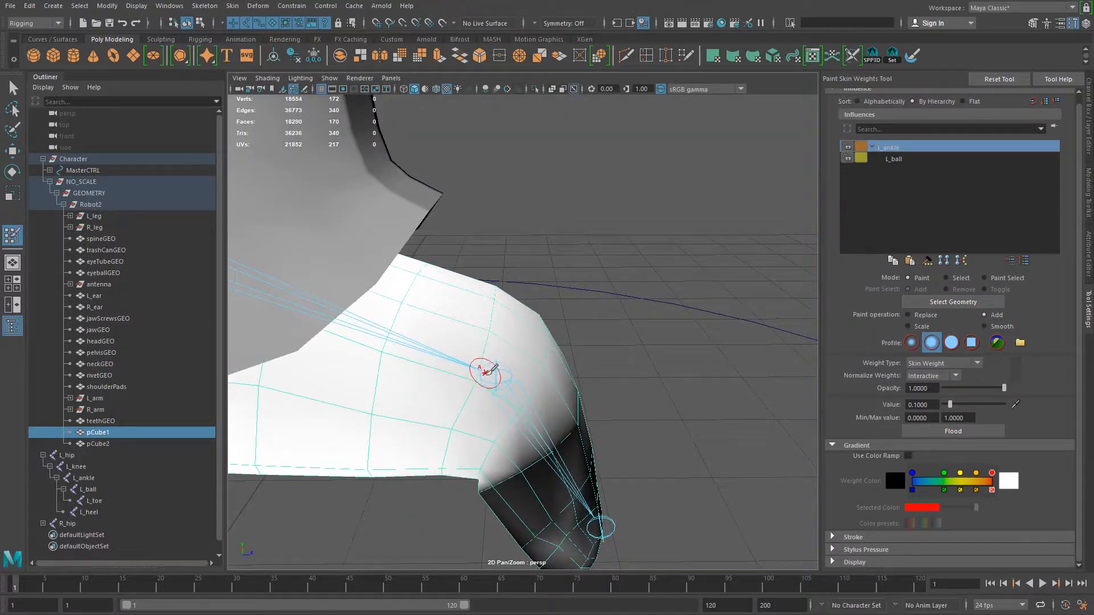
mouse_move(592, 401)
left_mouse_down("alt")
mouse_move(497, 433)
mouse_move(394, 341)
left_mouse_up("alt")
left_click_drag(583, 374, 542, 261, "alt")
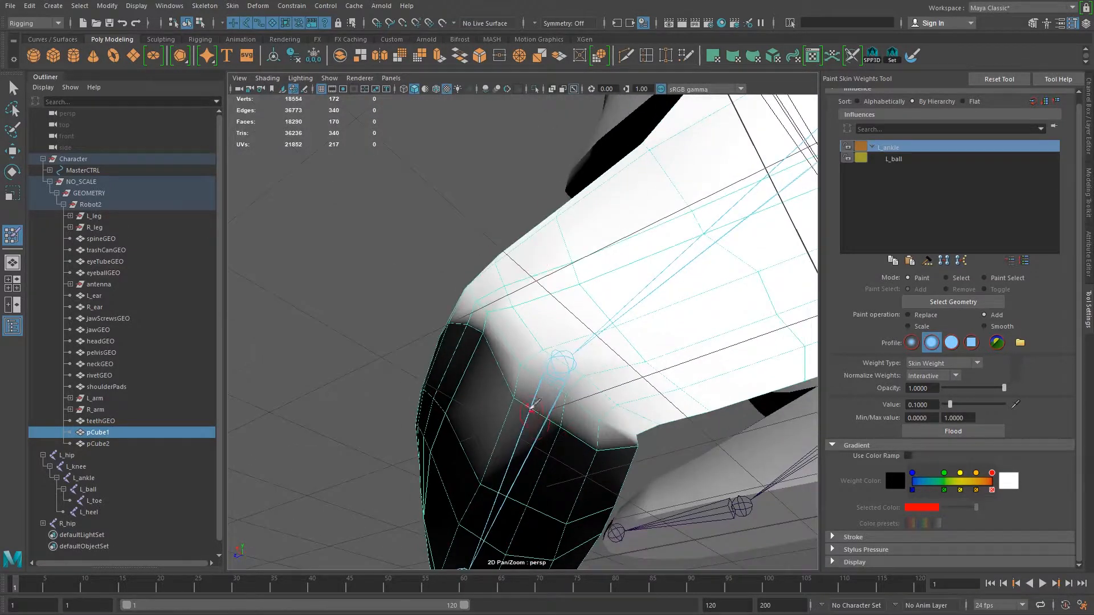
left_click_drag(536, 411, 509, 387)
mouse_move(593, 454)
left_mouse_down()
mouse_move(617, 462)
mouse_move(590, 461)
mouse_move(602, 462)
left_mouse_up()
left_click(905, 161)
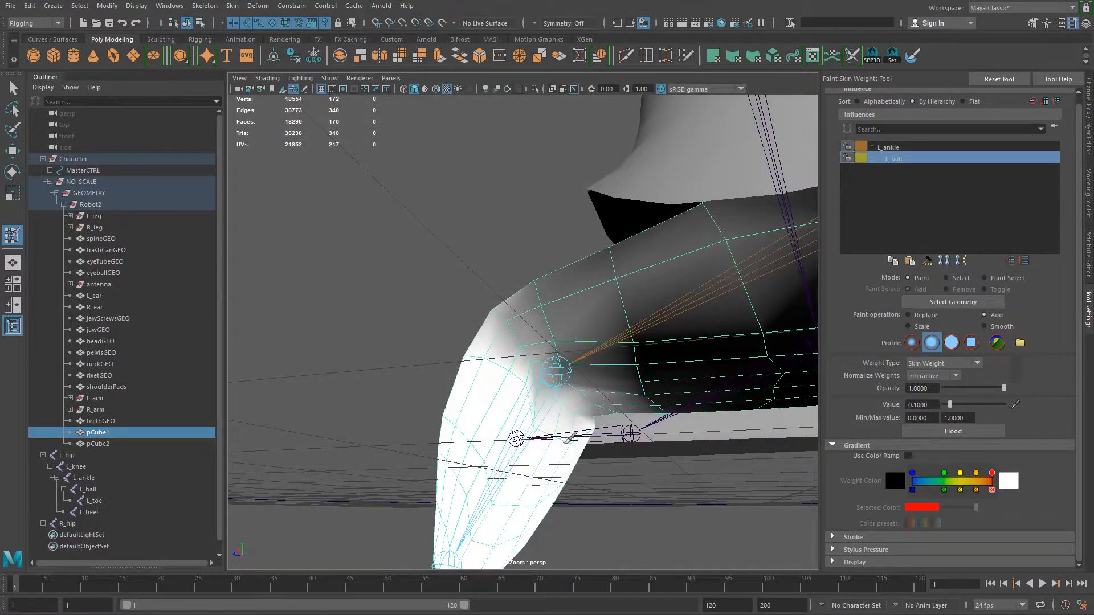
left_click_drag(502, 413, 530, 433, "alt")
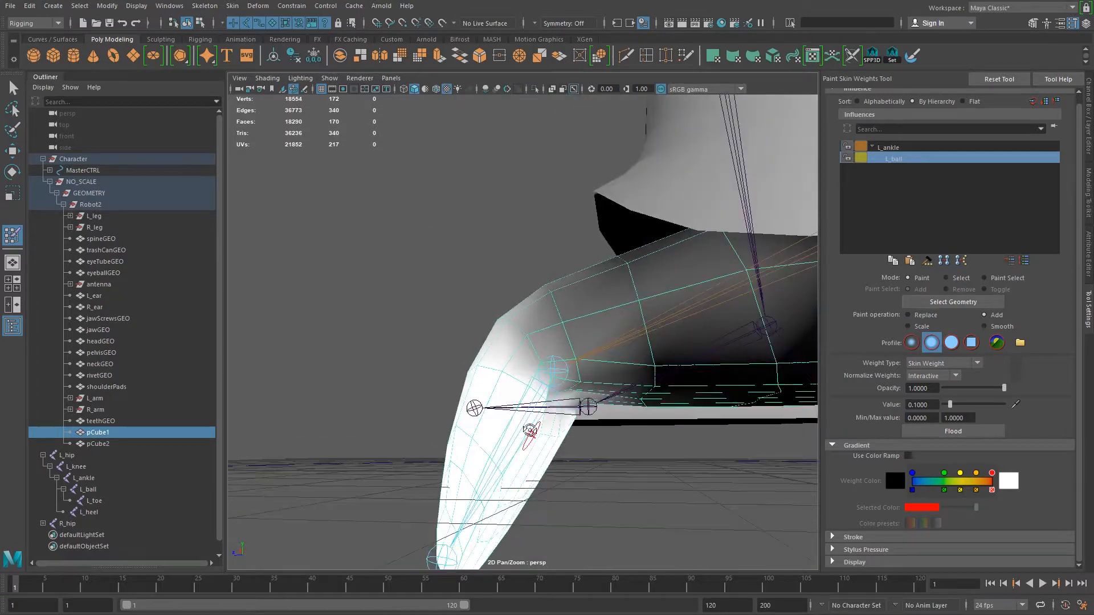
right_click_drag(530, 433, 433, 369, "alt")
mouse_move(432, 368)
left_mouse_down("alt")
mouse_move(446, 411)
mouse_move(443, 391)
left_mouse_up("alt")
- Leave weight painting and rotate the L_ball joint so the toes bend upward to test the deformation
key("w")
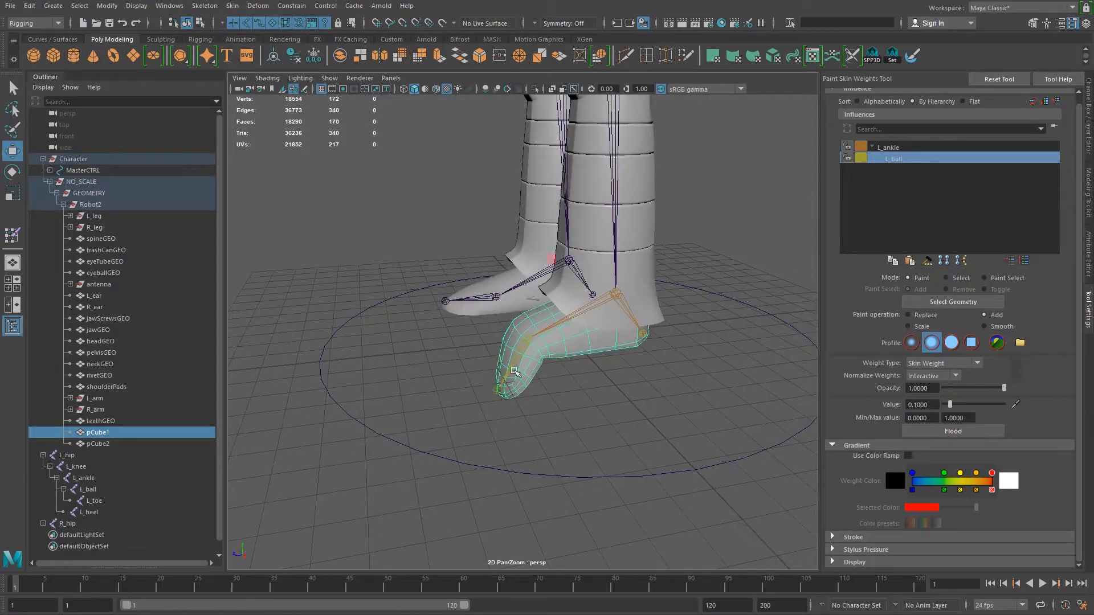
right_click_drag(486, 379, 516, 375, "alt")
left_click(520, 369)
key("e")
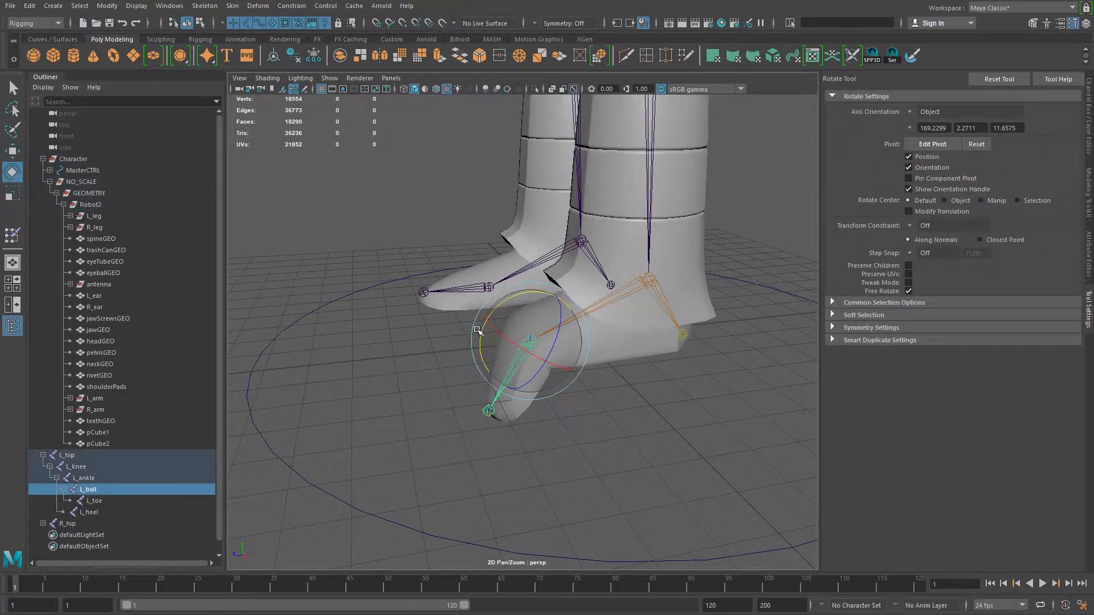
left_click_drag(497, 302, 712, 297)
left_click_drag(618, 325, 520, 315, "alt")
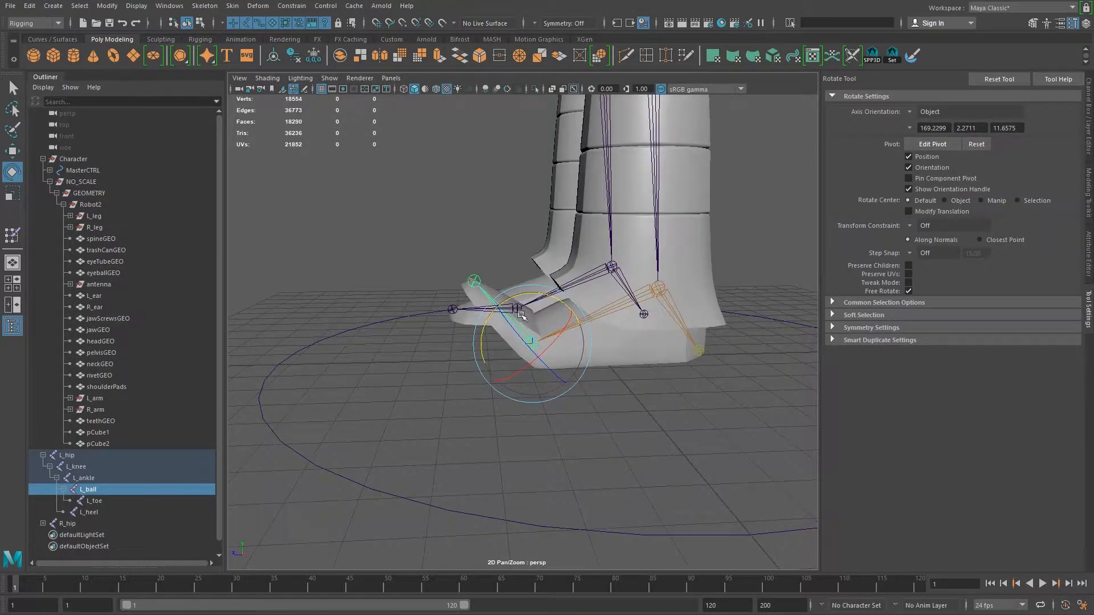
- Preview the left foot smoothed and bend L_ball further upward to examine the crease from several sides
left_click(647, 357)
left_click(557, 386)
left_click_drag(557, 386, 574, 433, "alt")
scroll(547, 351, "up", 3)
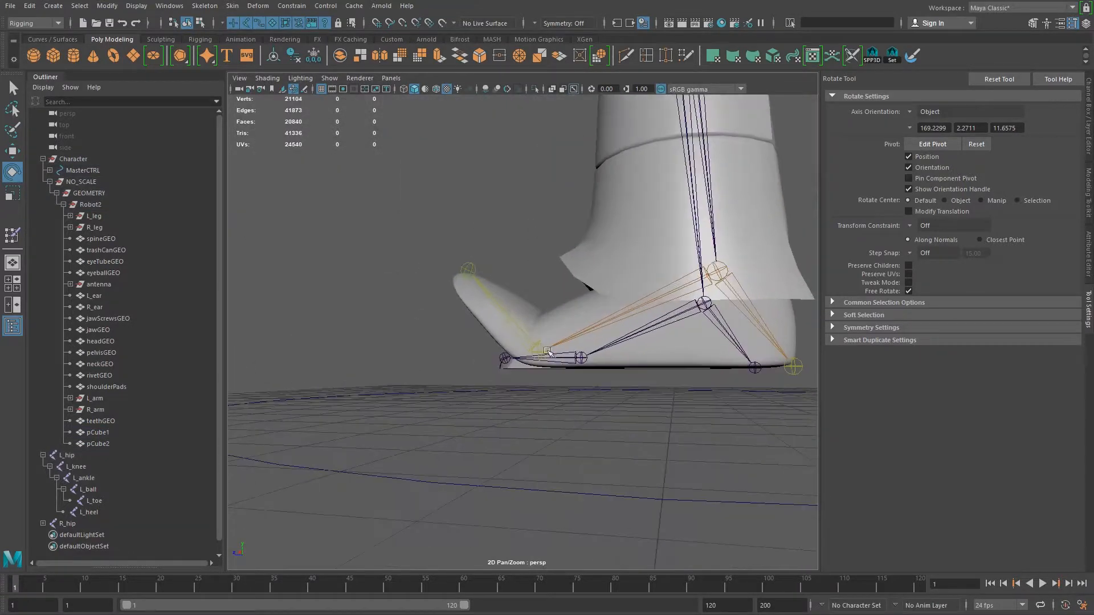
left_click(505, 312)
left_click_drag(550, 371, 661, 371, "alt")
left_click(665, 369)
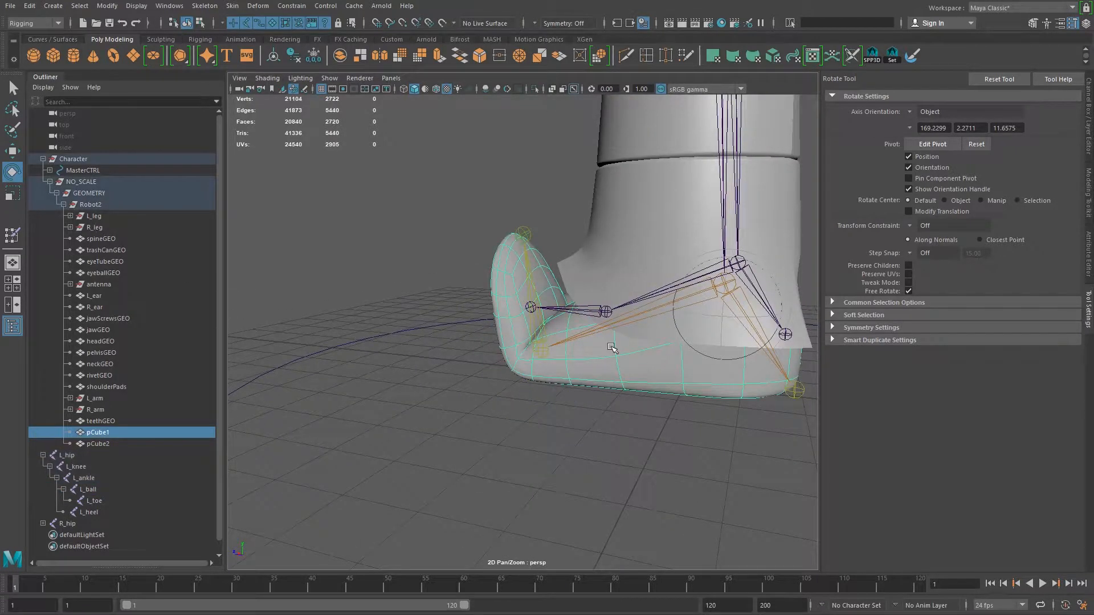
left_click_drag(424, 423, 435, 423, "alt")
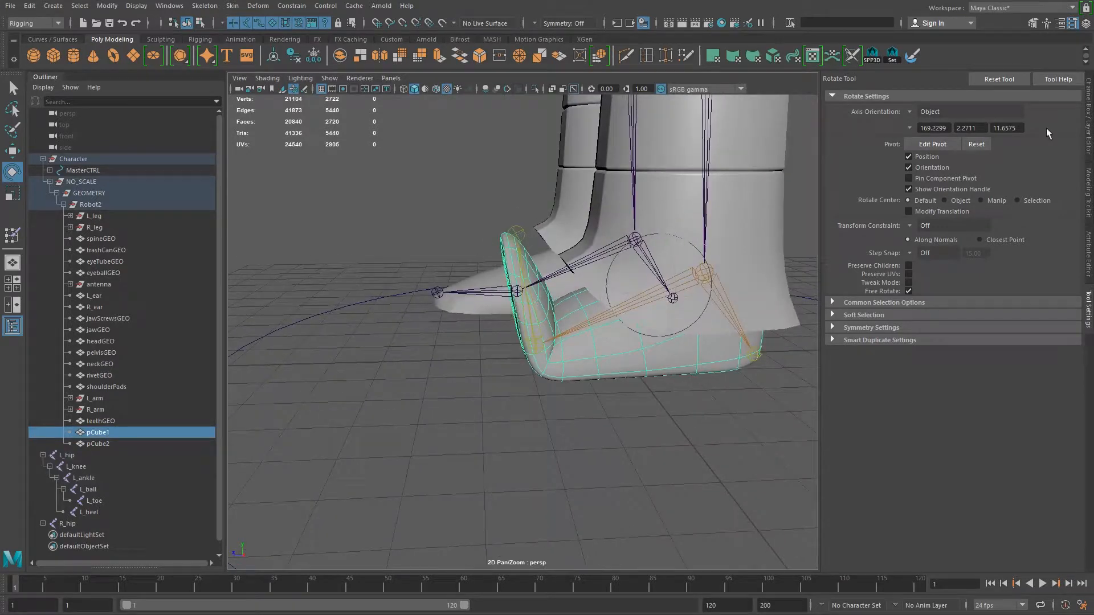
- Reset the L_ball joint's Rotate Y to 0
left_click(526, 314)
left_click(1088, 136)
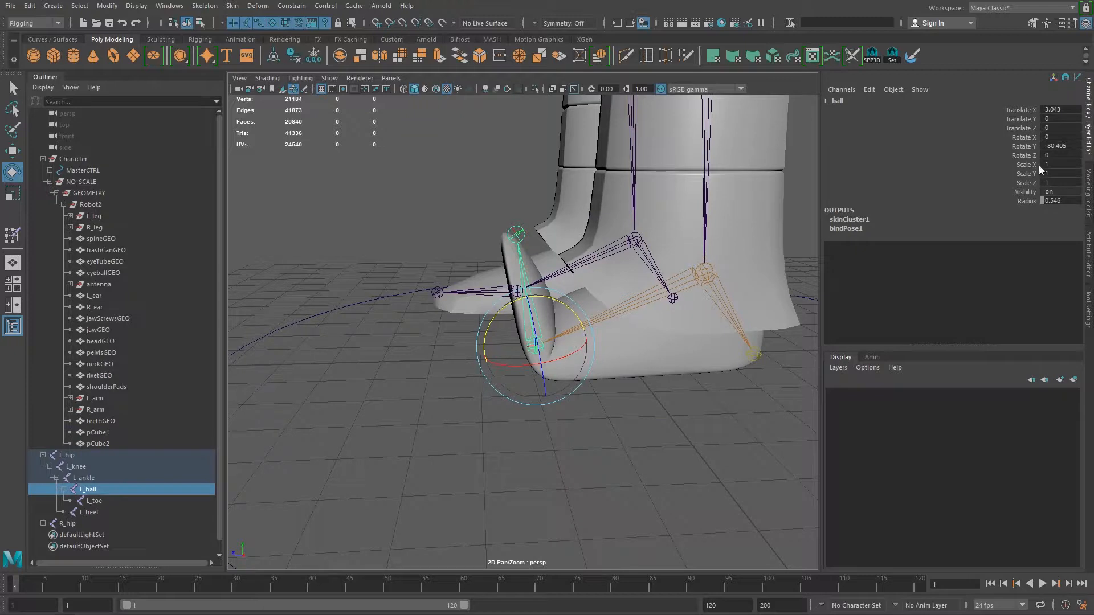
double_click(1069, 146)
type("0")
key("Return")
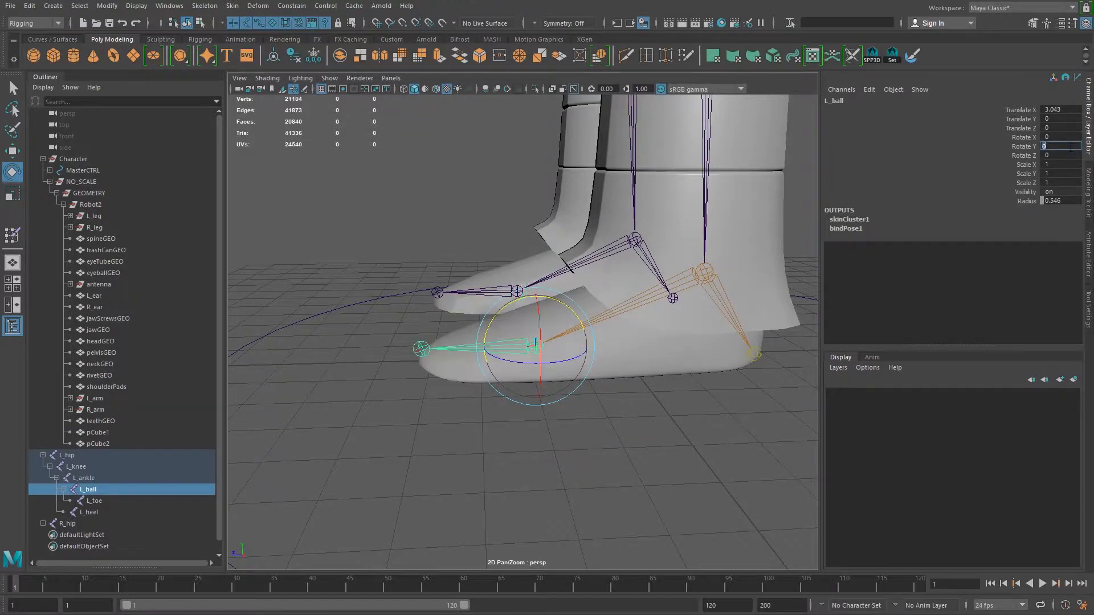
- Turn off the smoothed preview on the left foot mesh and examine its shape in the straight pose
left_click(677, 365)
left_click_drag(445, 396, 451, 406, "alt")
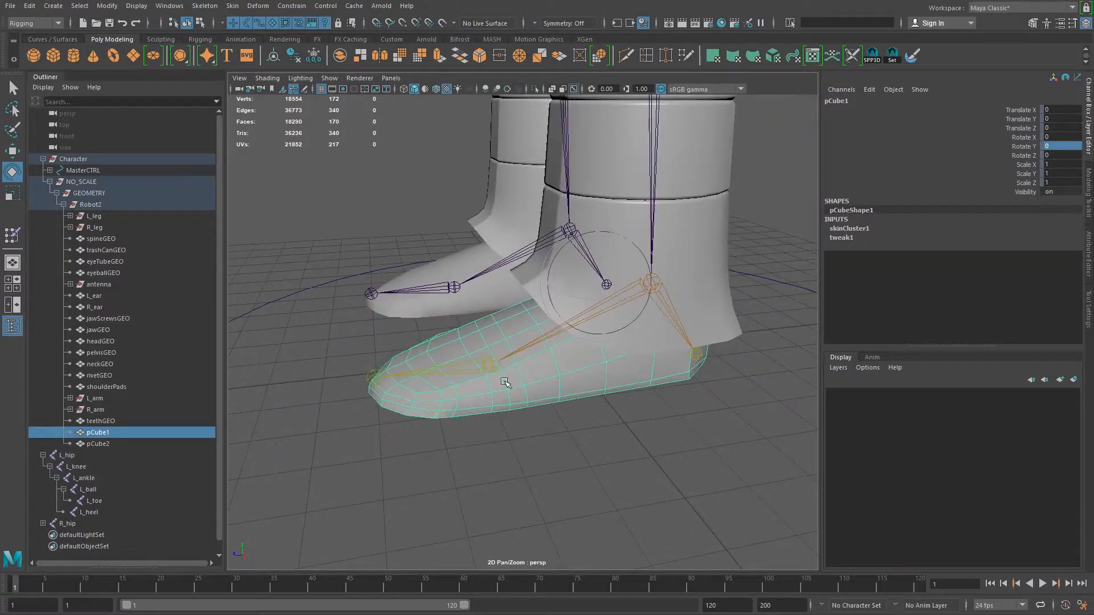
left_click_drag(504, 394, 544, 396, "alt")
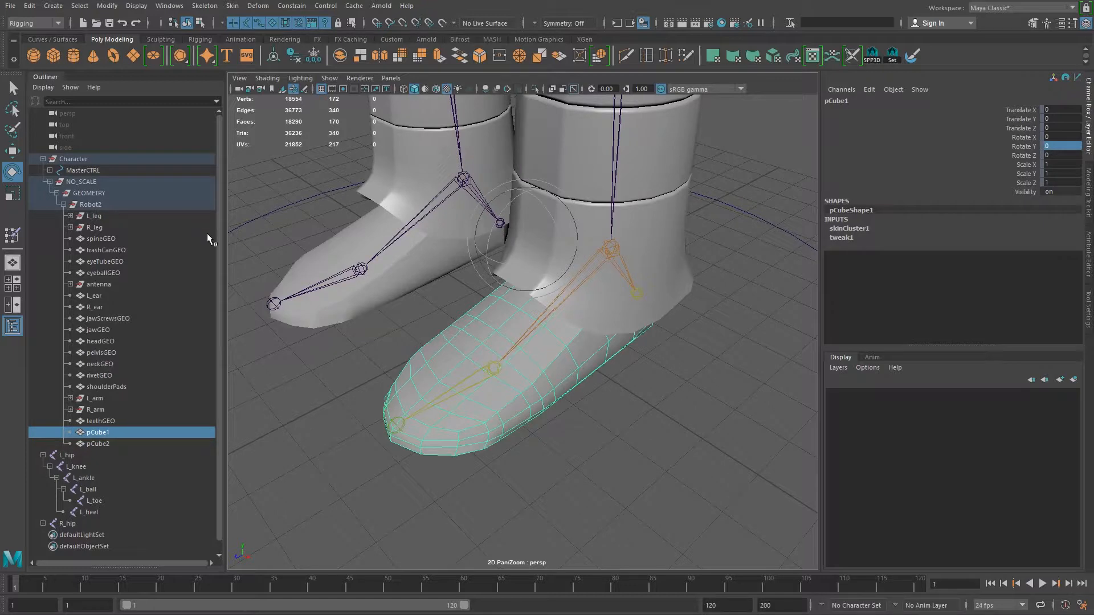
mouse_move(541, 390)
left_mouse_down("alt")
mouse_move(605, 383)
mouse_move(556, 386)
left_mouse_up("alt")
middle_click_drag(556, 385, 650, 383, "alt")
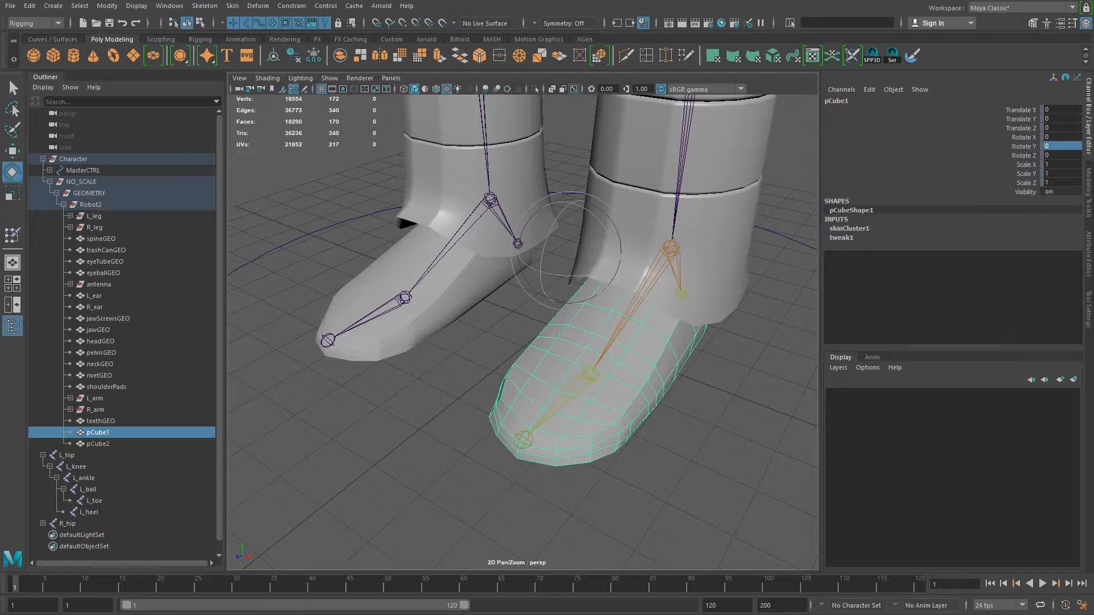
left_click_drag(395, 299, 596, 430, "alt")
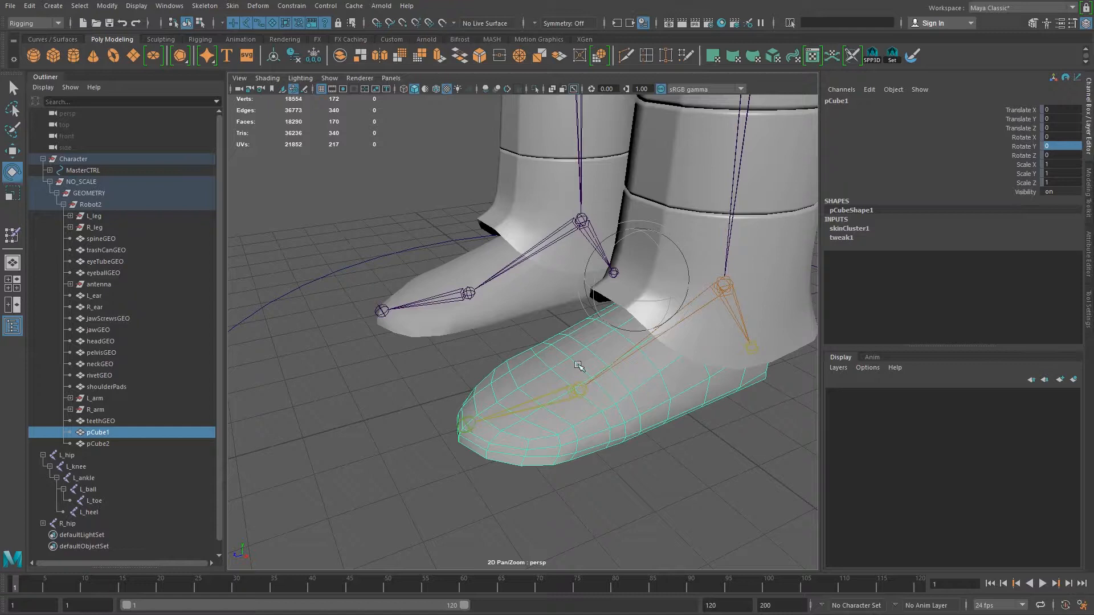
left_click_drag(688, 422, 563, 402, "alt")
left_click_drag(598, 340, 582, 340, "alt")
- Rotate the L_ball joint so the toes bend downward around its Y axis only, undoing the free rotation made first
left_click(392, 370)
left_click_drag(441, 394, 415, 369, "alt")
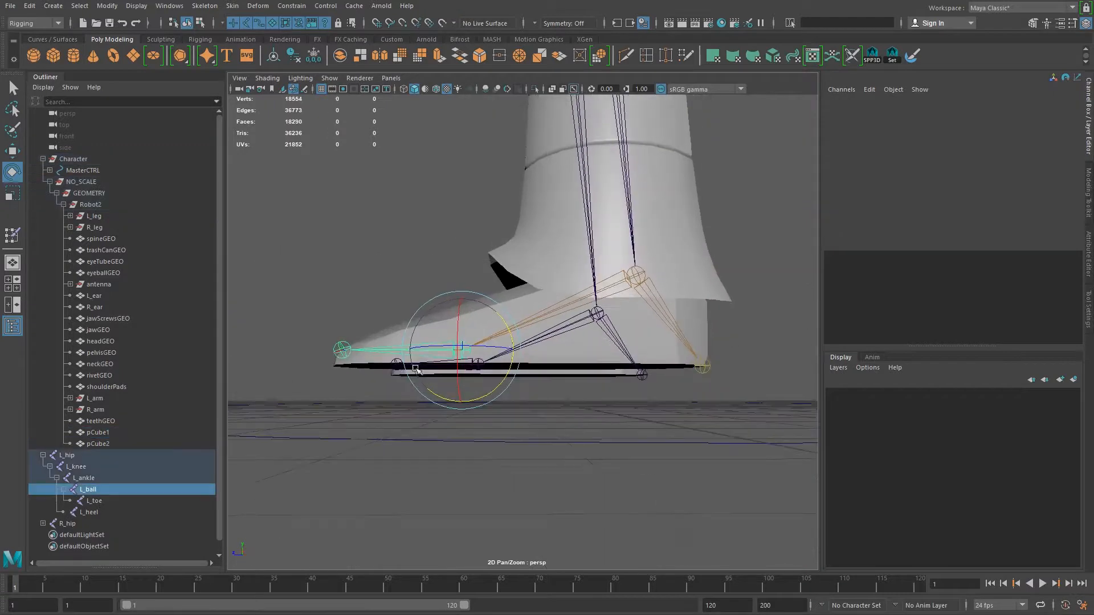
left_click_drag(504, 381, 475, 395)
left_click_drag(527, 356, 516, 378)
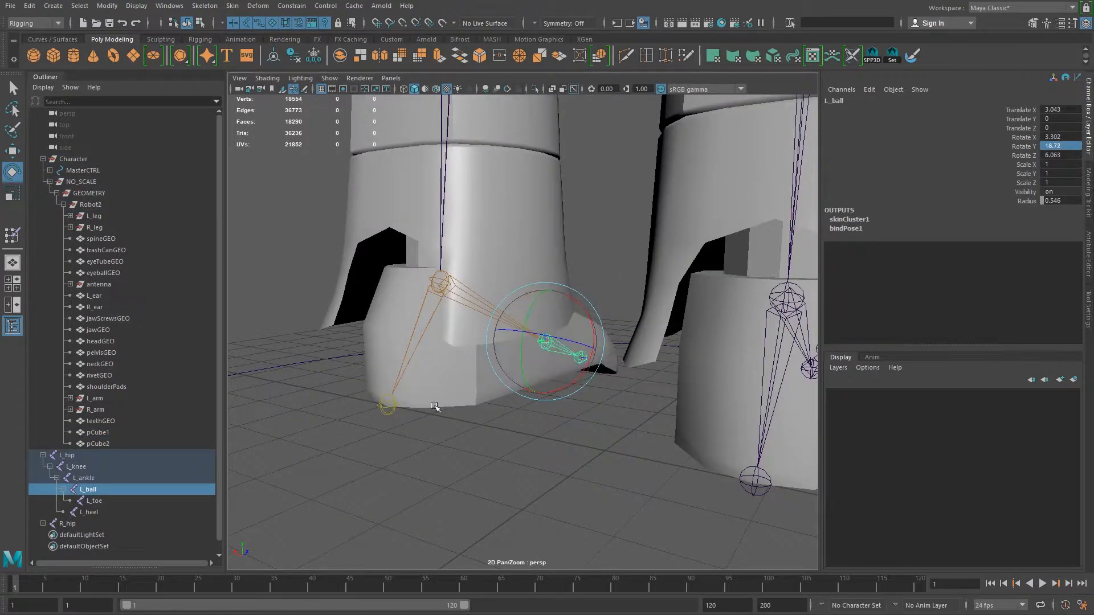
key("ctrl+z")
left_click_drag(518, 363, 519, 333)
- Reopen Paint Skin Weights for the left foot mesh and choose the L_ankle influence
left_click(460, 396)
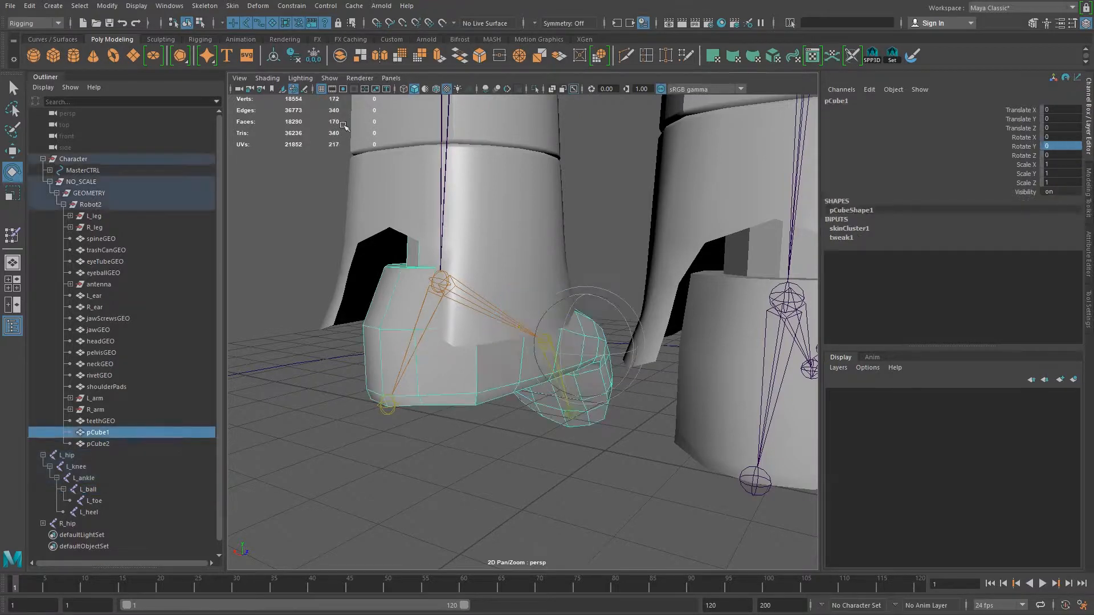
left_click(386, 8)
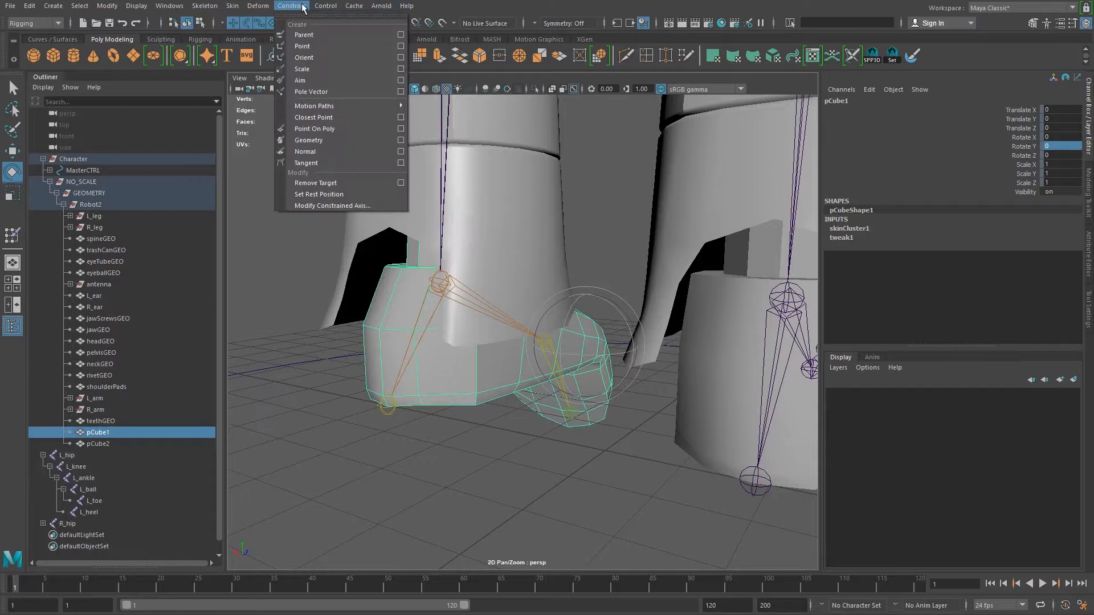
mouse_move(232, 7)
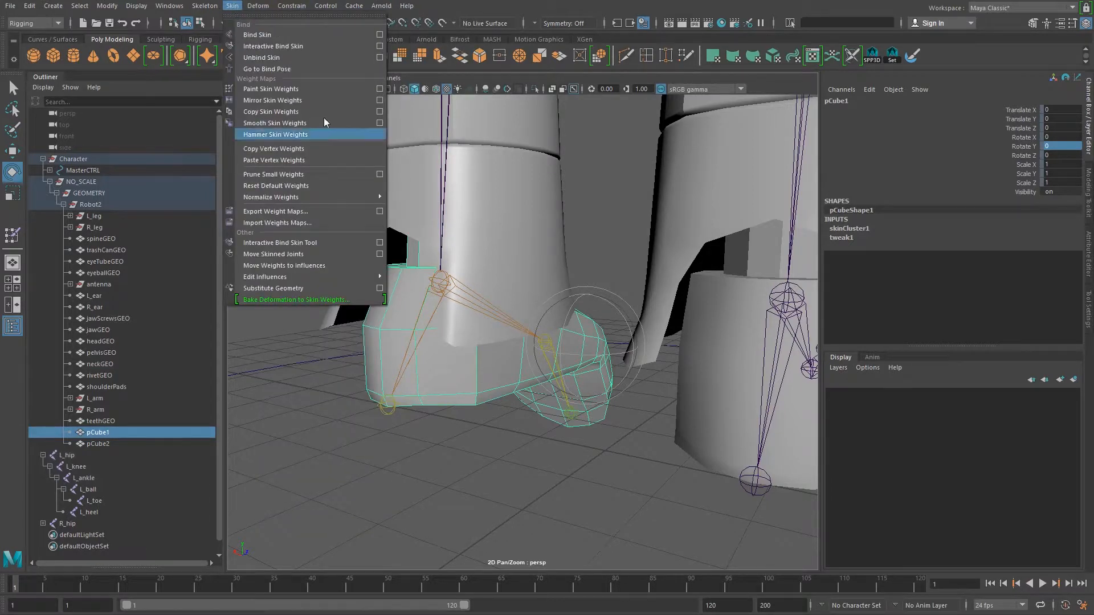
left_click(379, 89)
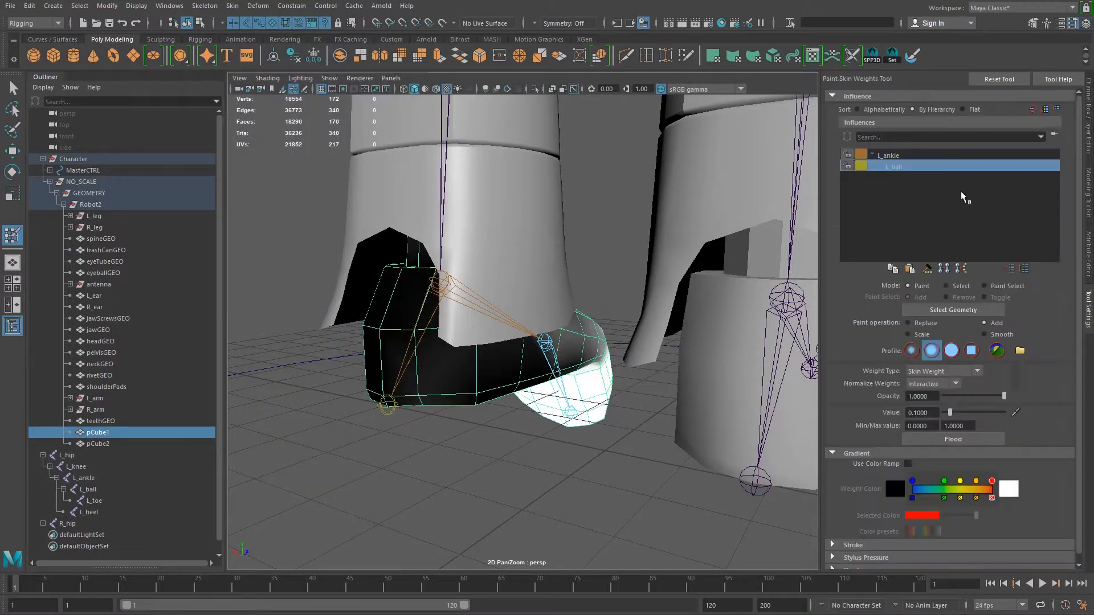
left_click(892, 156)
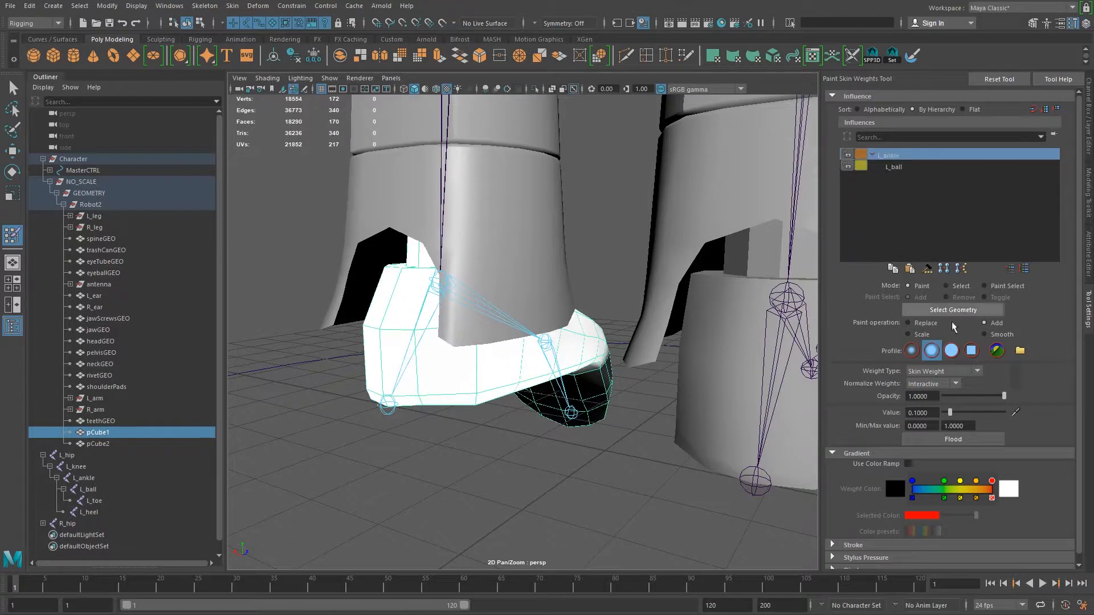
- Paint full L_ankle weight over the heel and sole using Replace at value 1, switch to the solid brush profile, and exit the paint tool
left_click_drag(962, 412, 1025, 426)
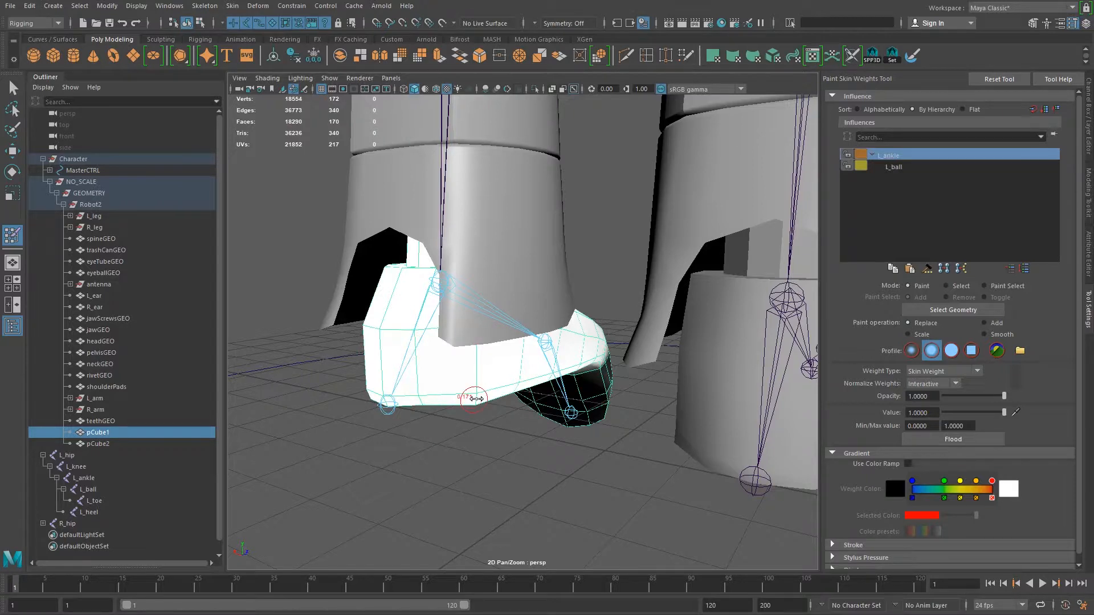
mouse_move(448, 408)
left_mouse_down()
mouse_move(422, 405)
mouse_move(427, 378)
mouse_move(414, 361)
left_mouse_up()
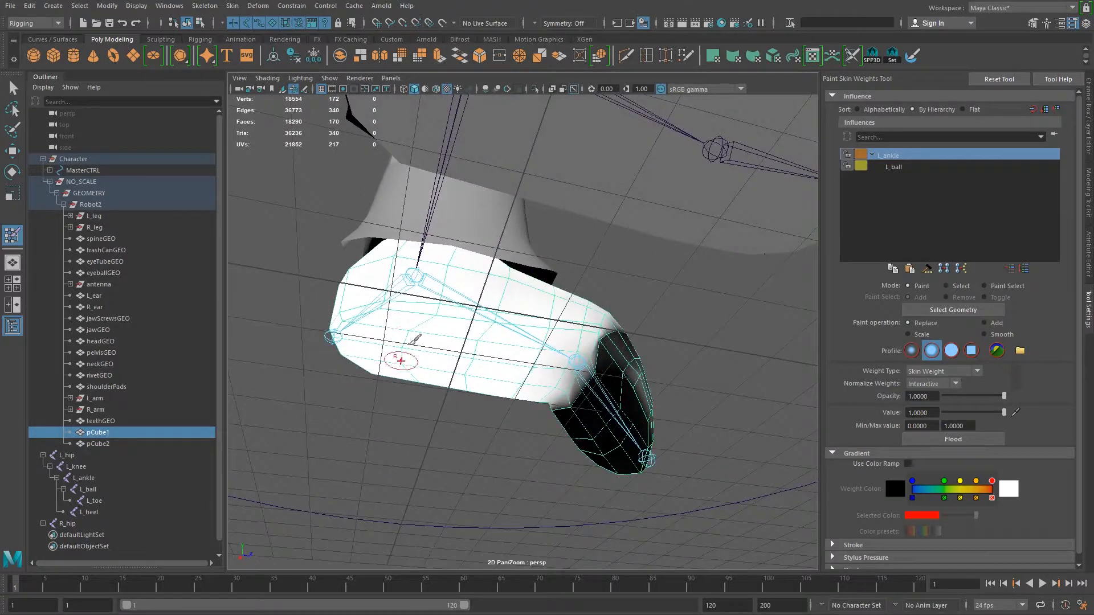
left_click(951, 351)
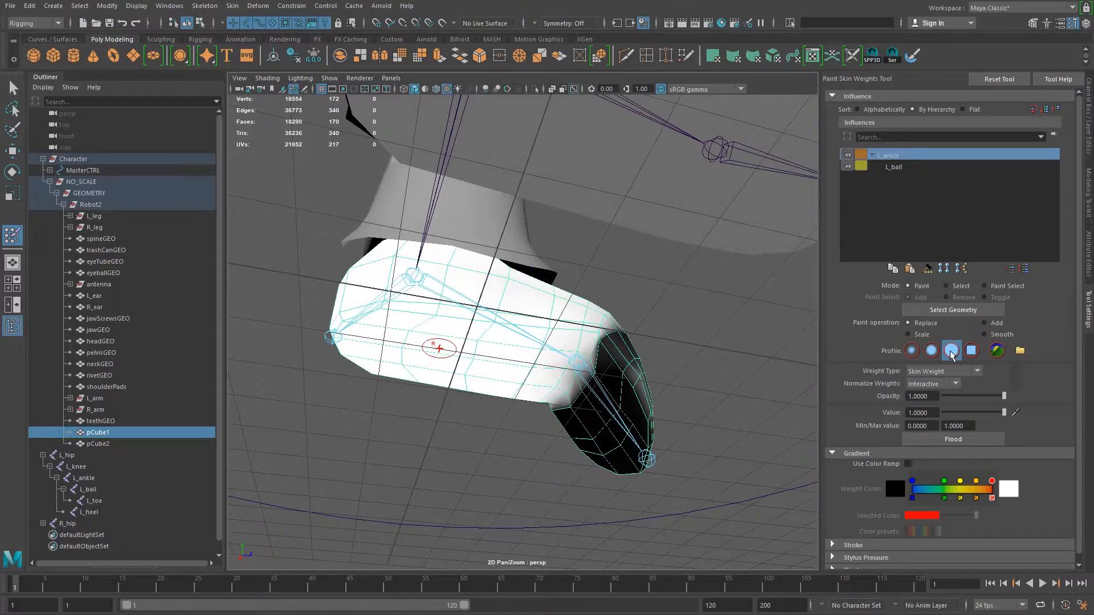
mouse_move(358, 318)
left_mouse_down("alt")
mouse_move(409, 378)
mouse_move(488, 314)
left_mouse_up("alt")
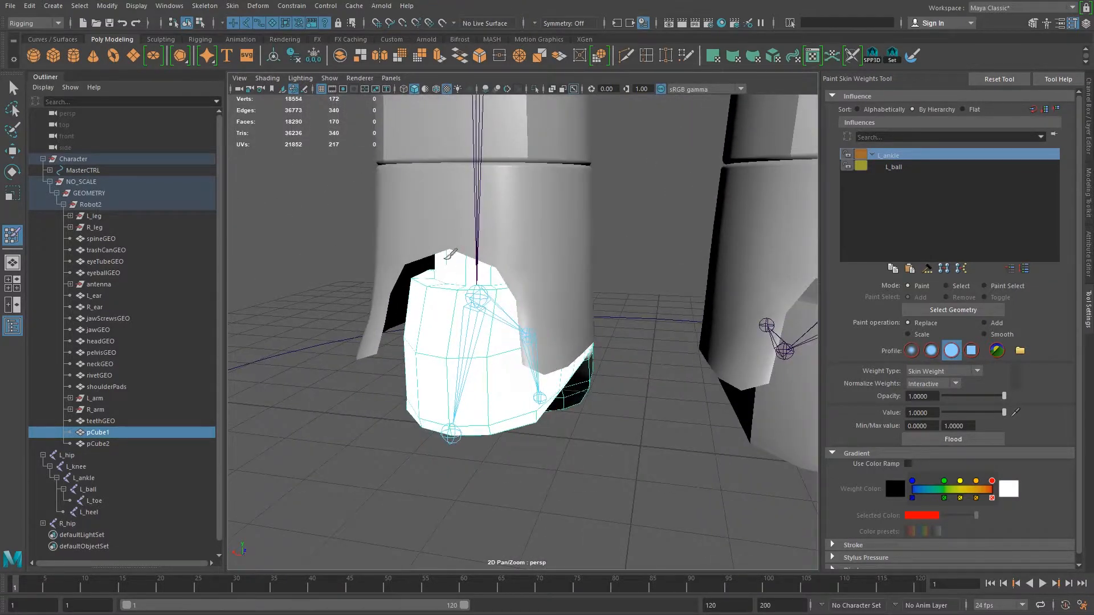
key("w")
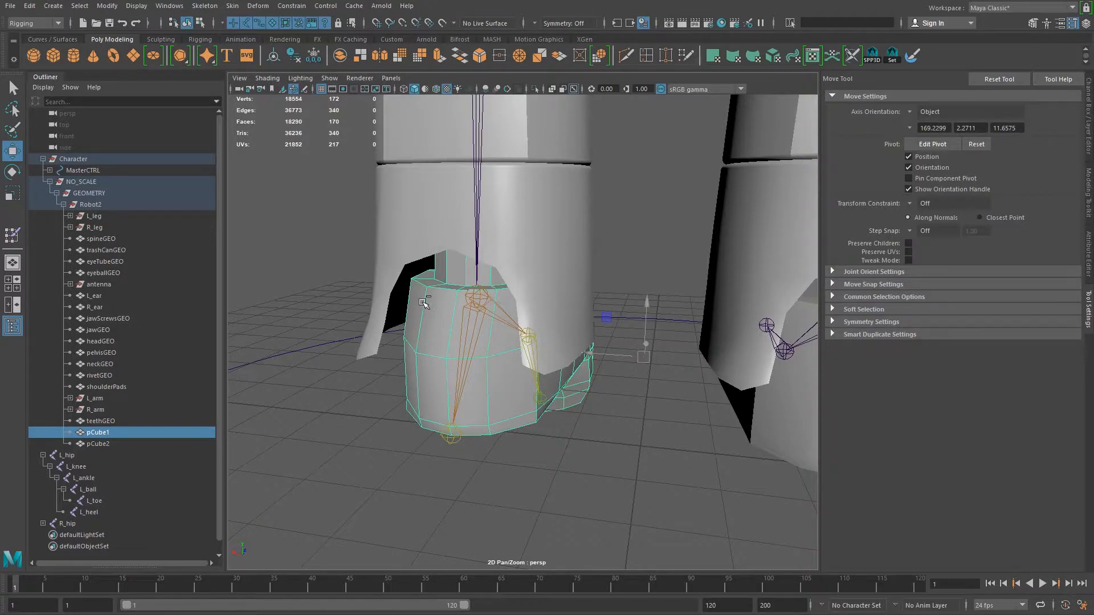
- Isolate the left foot mesh, paint full L_ankle weight over the ankle post using Replace at value 1, and exit the paint tool
key("ctrl+1")
left_click_drag(425, 303, 444, 239, "alt")
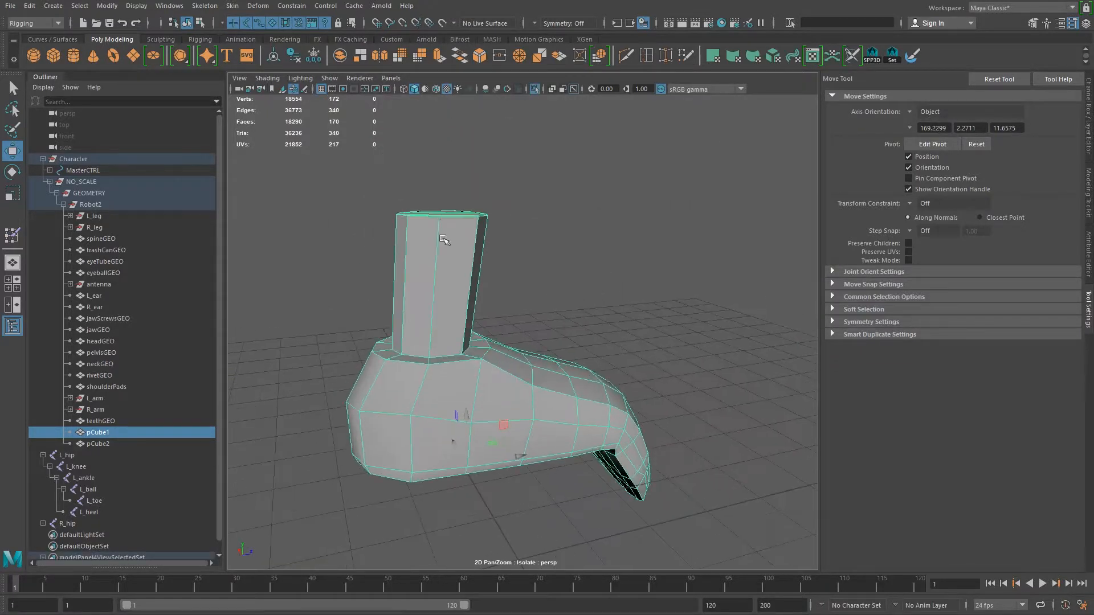
key("y")
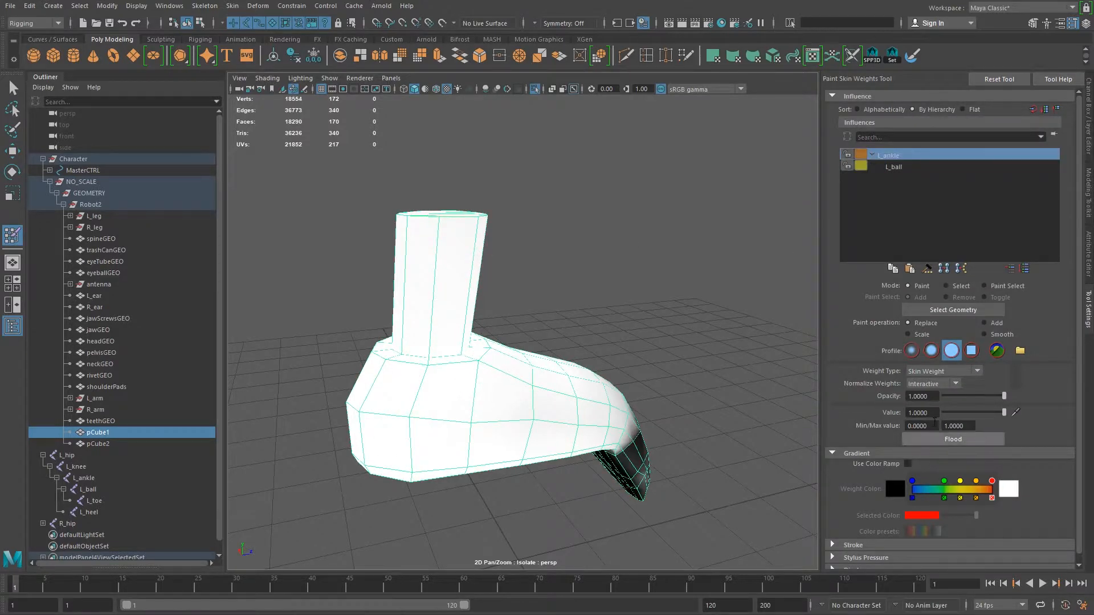
mouse_move(369, 229)
left_mouse_down()
mouse_move(411, 204)
mouse_move(475, 252)
mouse_move(478, 215)
left_mouse_up()
mouse_move(493, 284)
left_mouse_down("alt")
mouse_move(398, 298)
mouse_move(435, 302)
left_mouse_up("alt")
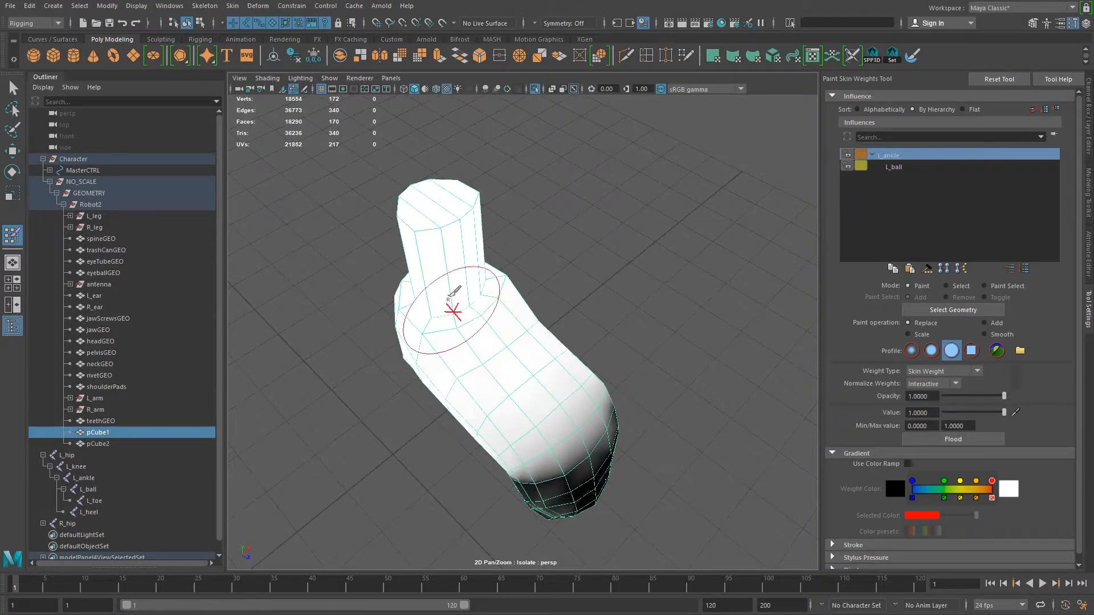
mouse_move(490, 305)
left_mouse_down("alt")
mouse_move(417, 324)
mouse_move(459, 361)
mouse_move(463, 330)
left_mouse_up("alt")
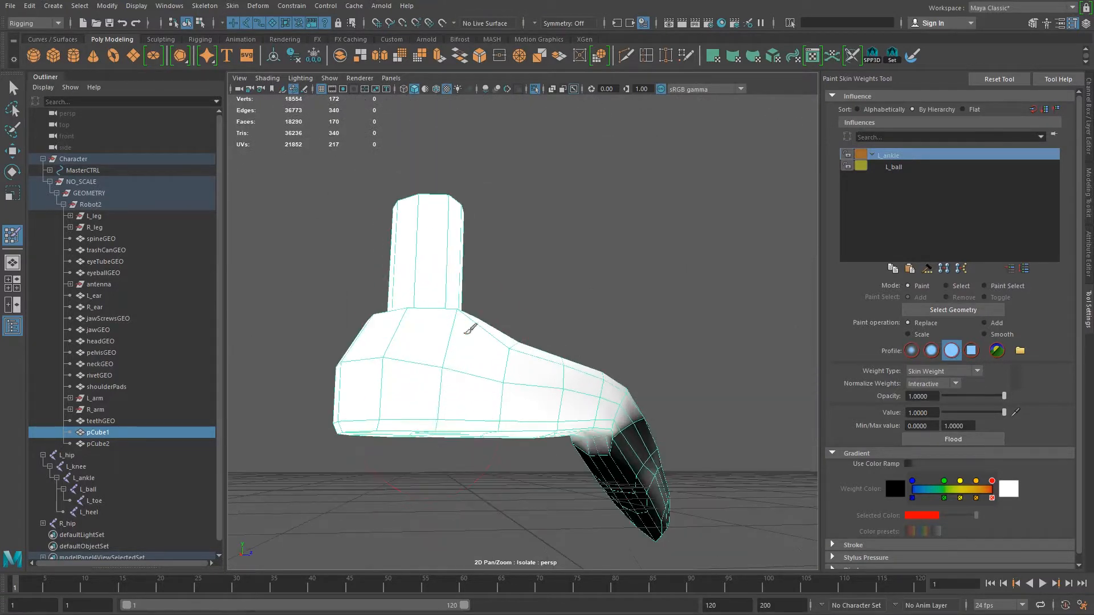
left_click_drag(391, 390, 627, 371, "alt")
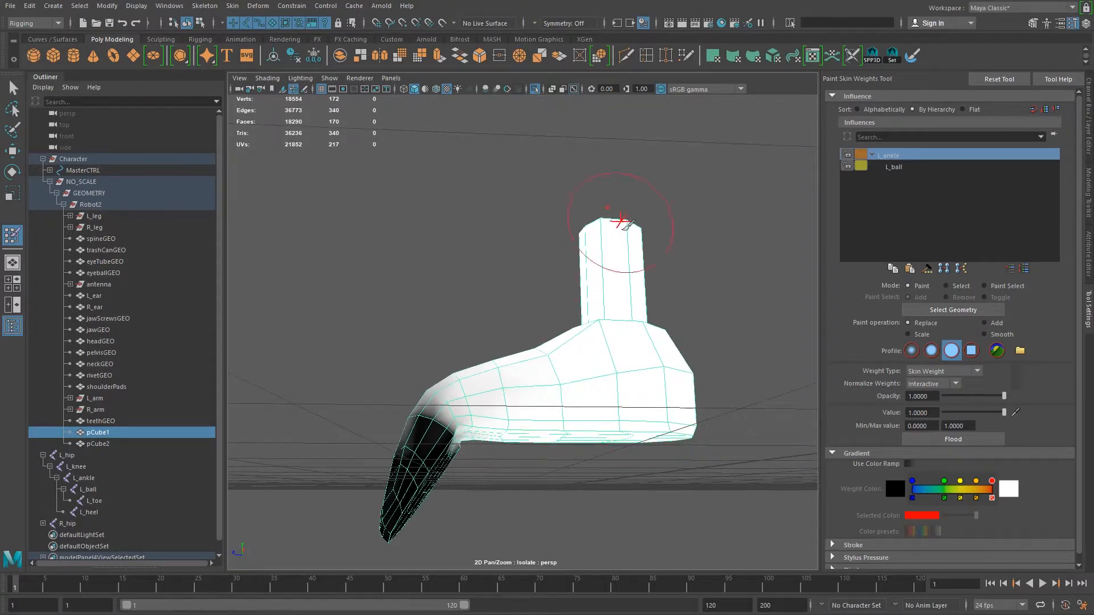
left_click_drag(648, 420, 637, 381, "alt")
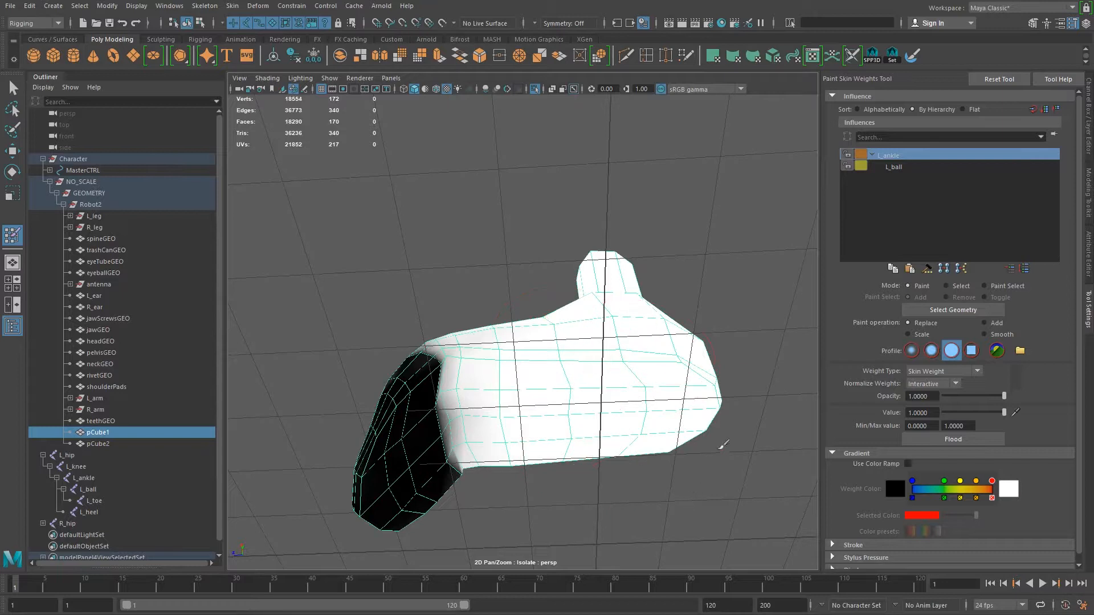
left_click_drag(738, 382, 594, 308, "alt")
left_click_drag(371, 367, 491, 346, "alt")
key("w")
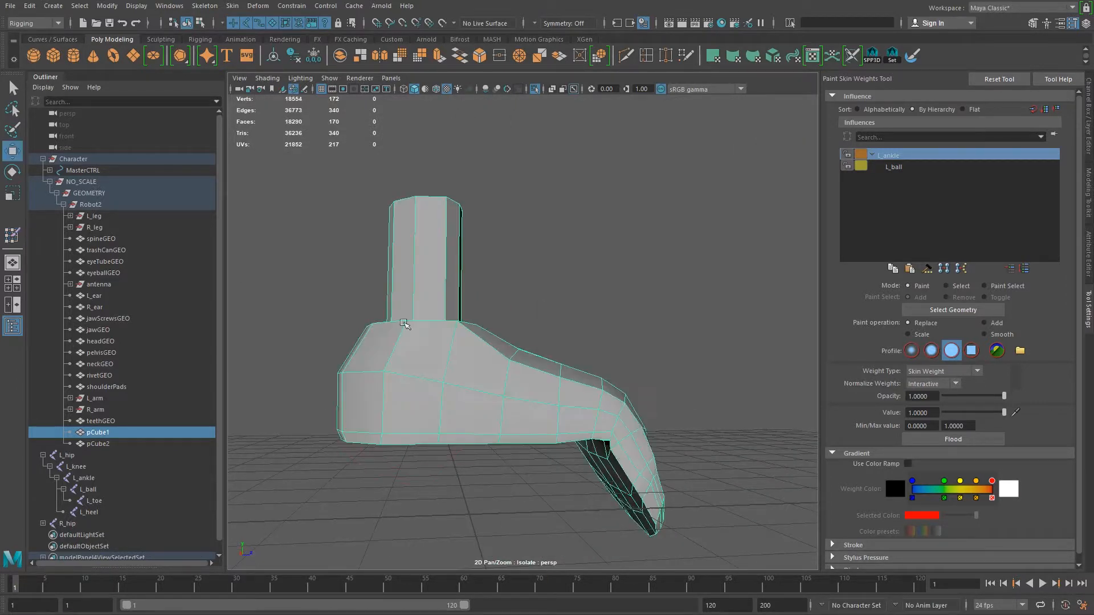
- Turn off the foot isolation, select the L_ball joint and rotate it to test the toe deformation
key("ctrl+1")
scroll(683, 405, "down", 3)
scroll(683, 406, "down", 4)
left_click_drag(683, 405, 451, 437, "alt")
left_click(465, 401)
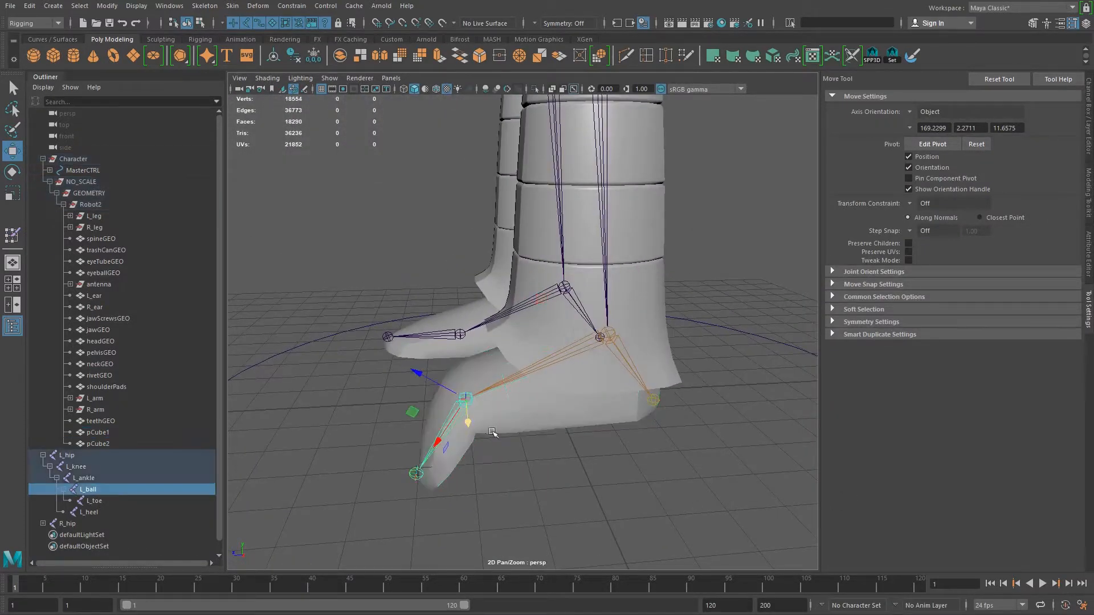
left_click_drag(407, 427, 381, 425, "alt")
key("e")
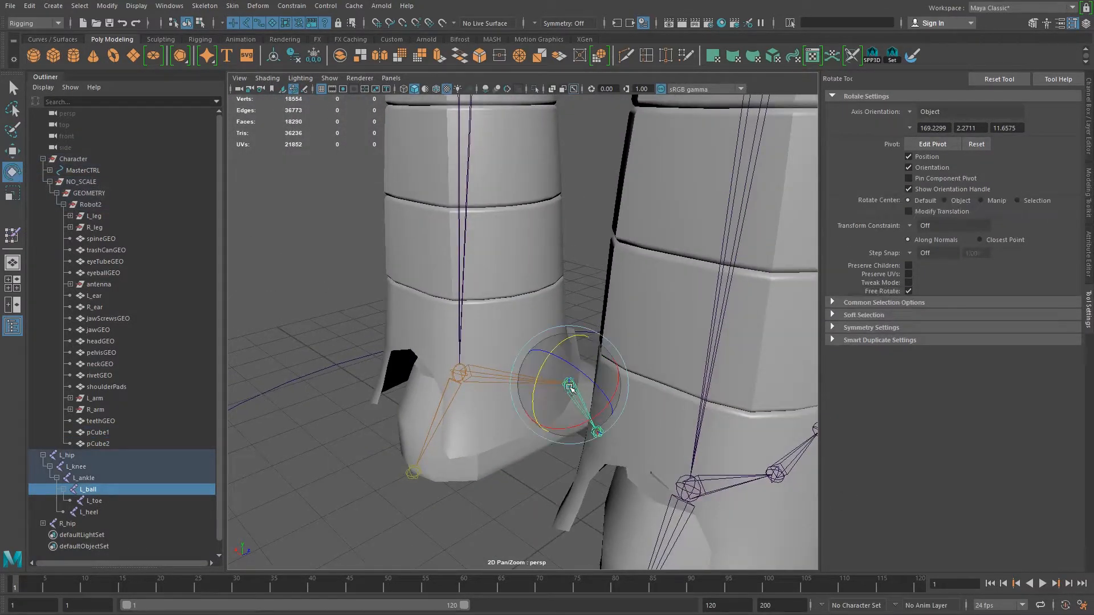
left_click_drag(540, 371, 716, 431)
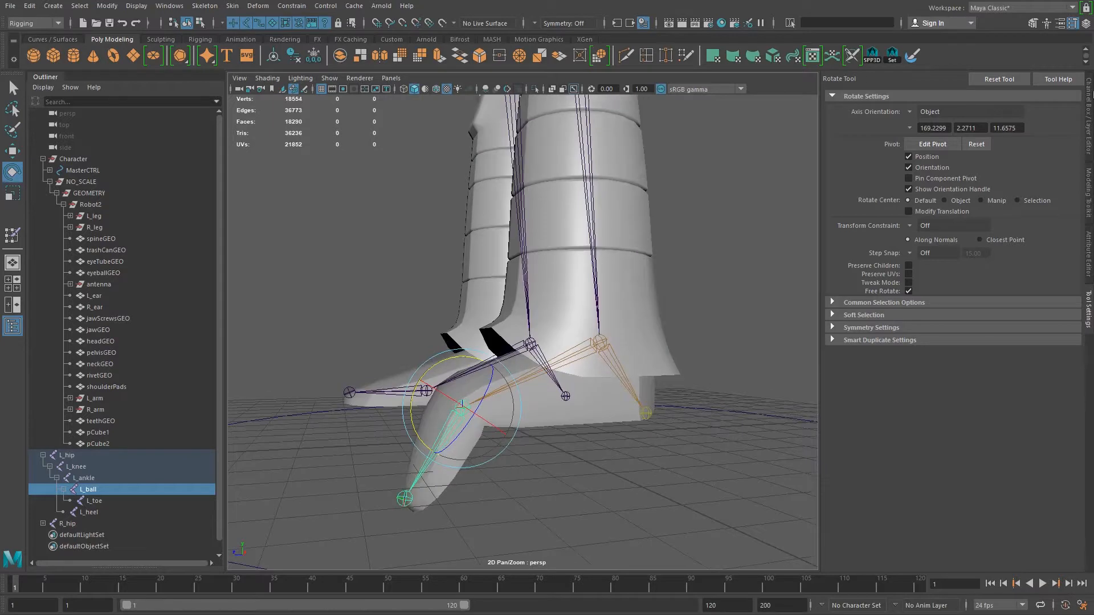
- Set the L_ball joint's Rotate Y to 0 and deselect it
left_click(1088, 125)
type("0")
key("Return")
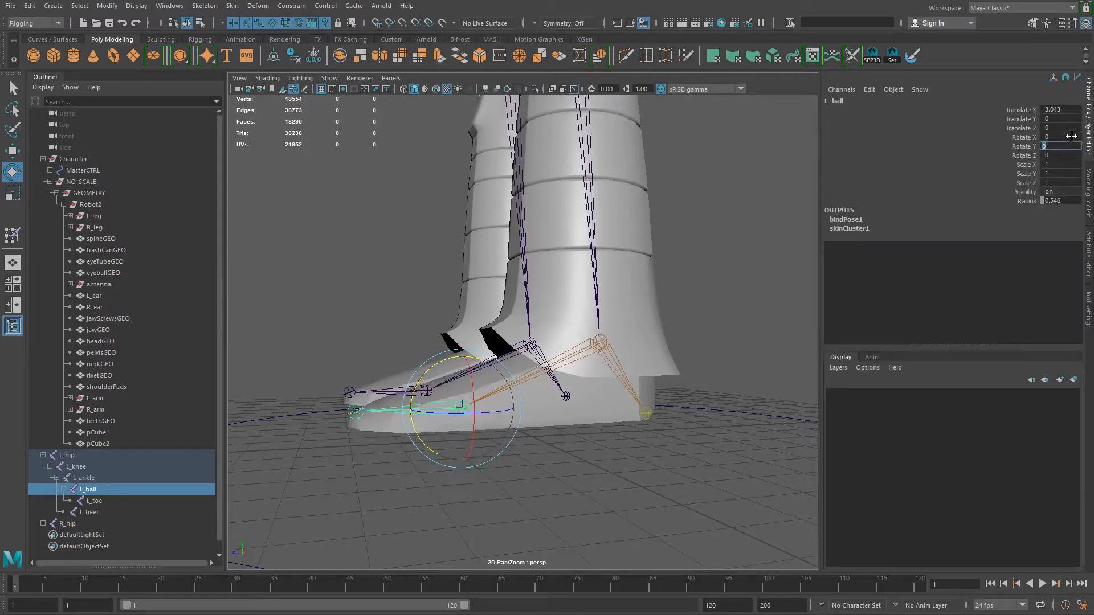
left_click(596, 418)
left_click_drag(597, 388, 610, 440, "alt")
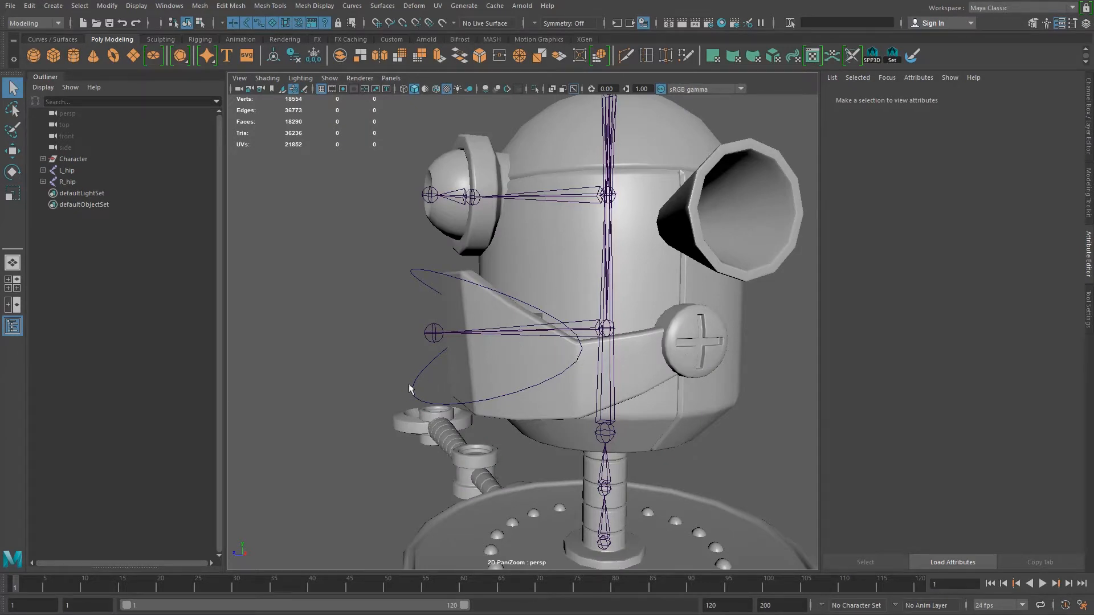
- Select the jaw screws, jaw mesh and jaw joint (joint8), switch to the Rigging menu set, and bind the geometry to the joint
left_click(672, 331)
left_click(504, 348)
left_click_drag(502, 359, 372, 375, "alt")
left_click(555, 314)
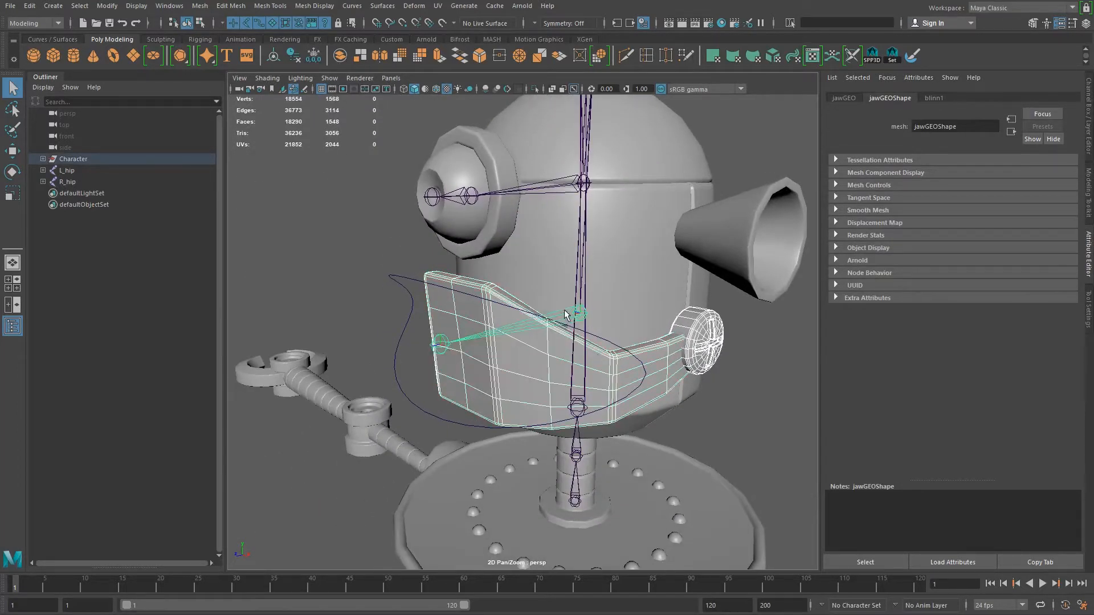
left_click_drag(609, 374, 402, 386, "alt")
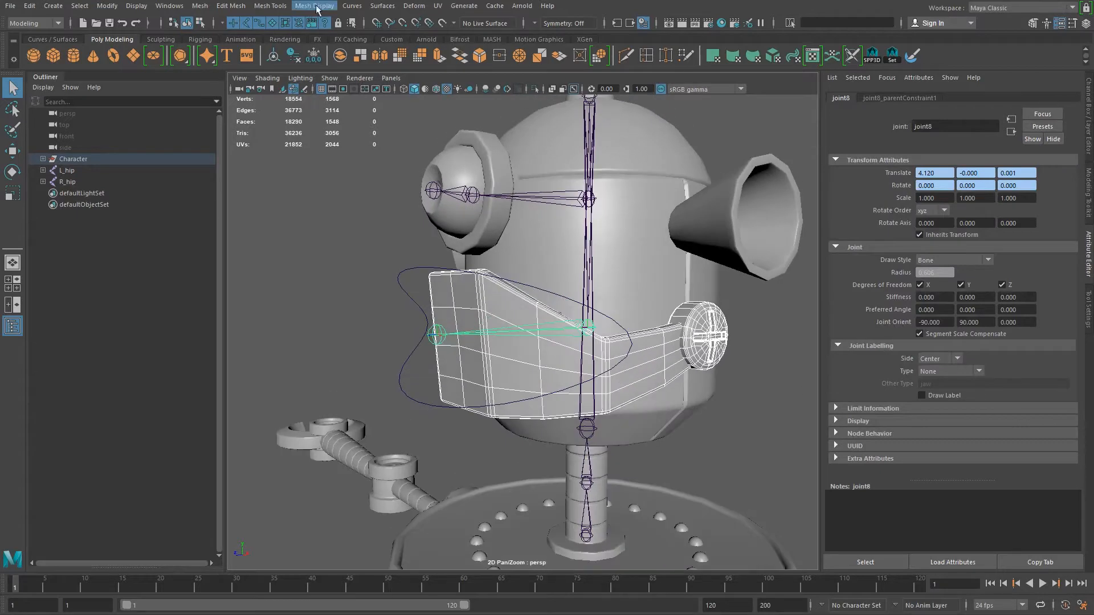
left_click(8, 25)
left_click(32, 48)
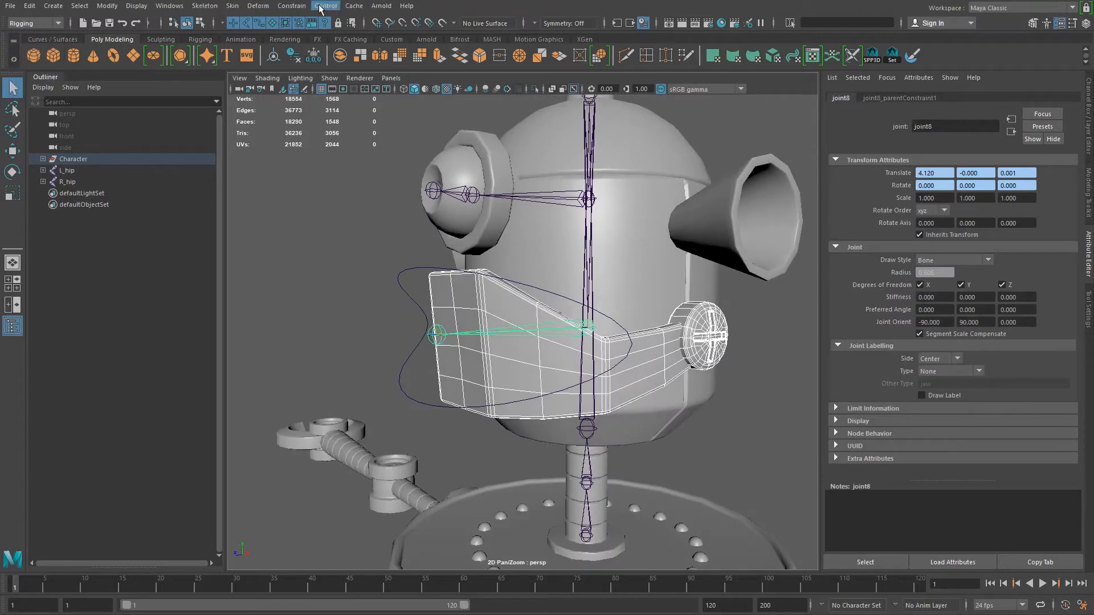
left_click(232, 5)
left_click(264, 46)
- Rotate the jawCTRL curve to test the jaw binding, and undo the rotation
left_click_drag(569, 370, 463, 352, "alt")
left_click(433, 370)
key("e")
left_click_drag(567, 328, 546, 302)
key("ctrl+z")
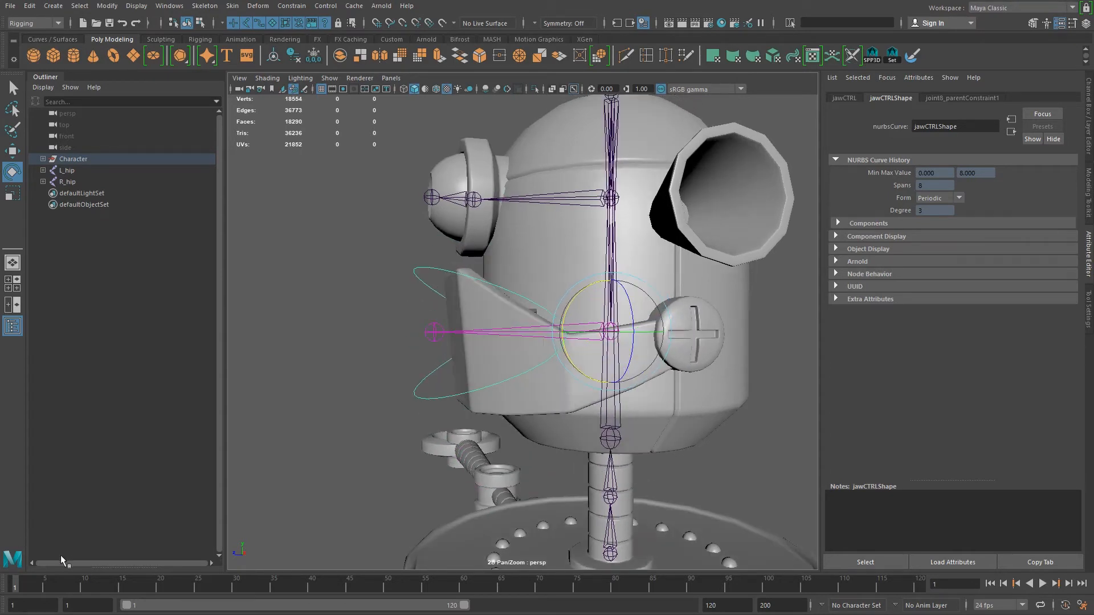